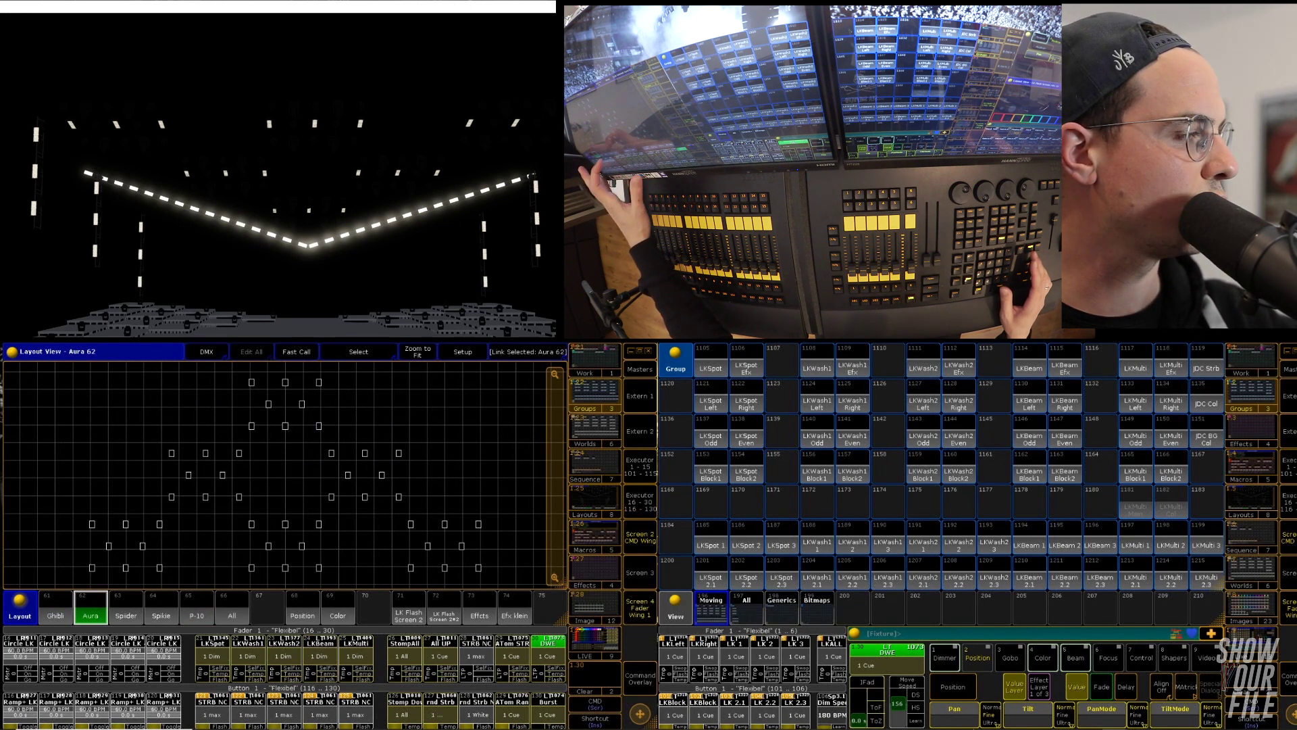
Step: Open the Spiider layout in setup mode and move the left block of fixtures inward toward the centre
left_click(126, 608)
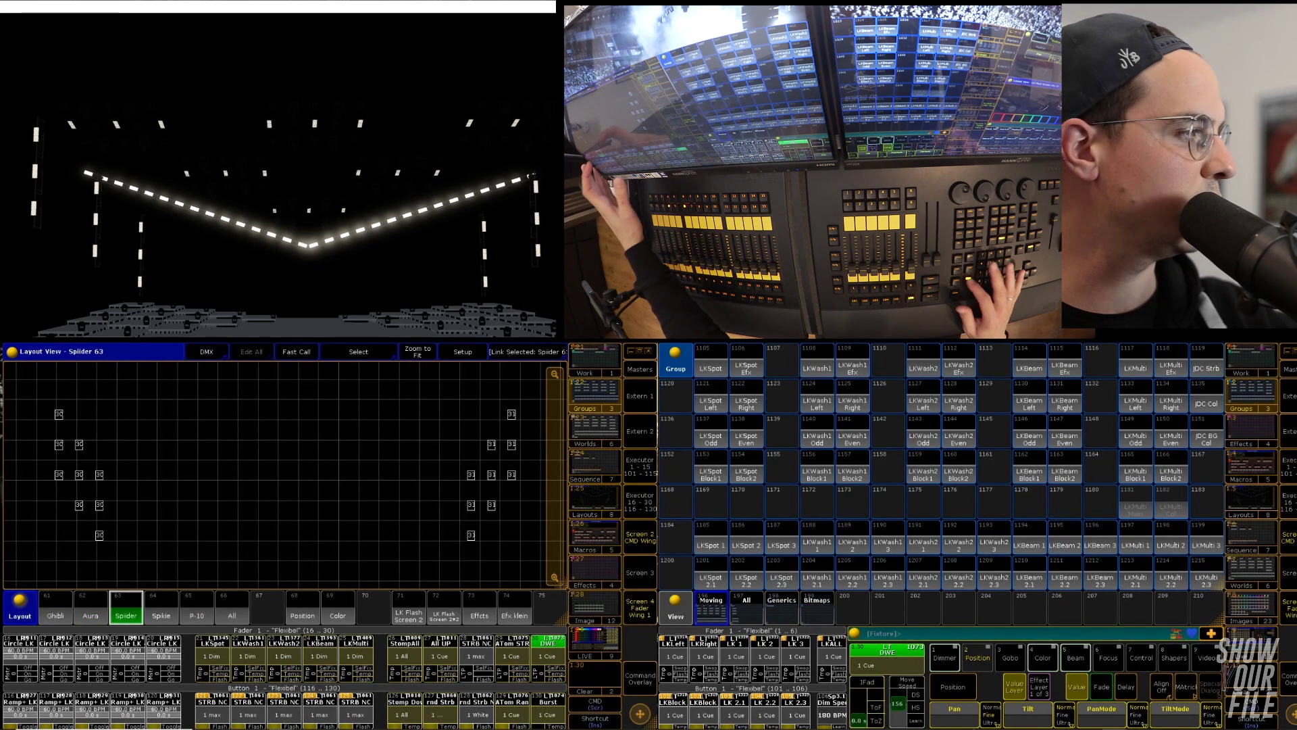
key("Escape")
left_click_drag(39, 392, 120, 547)
left_click(453, 355)
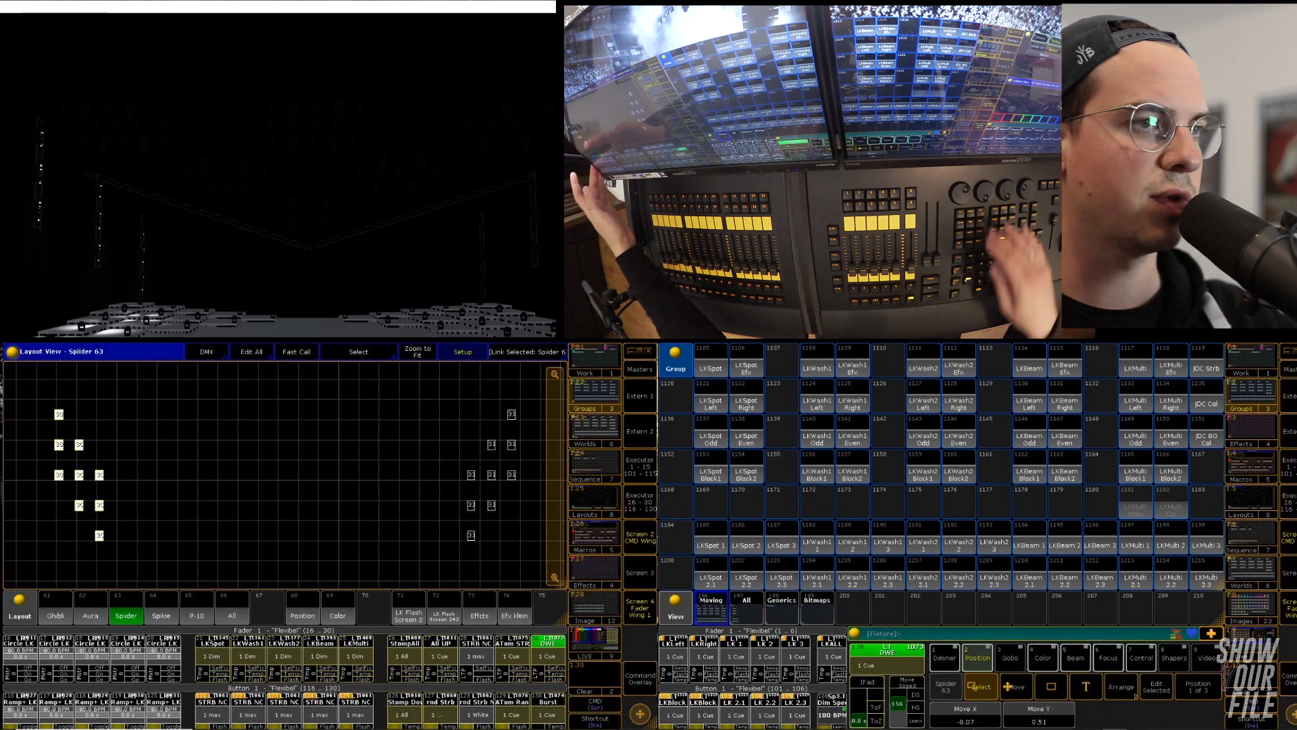
scroll(965, 715, "up", 5)
scroll(965, 715, "up", 12)
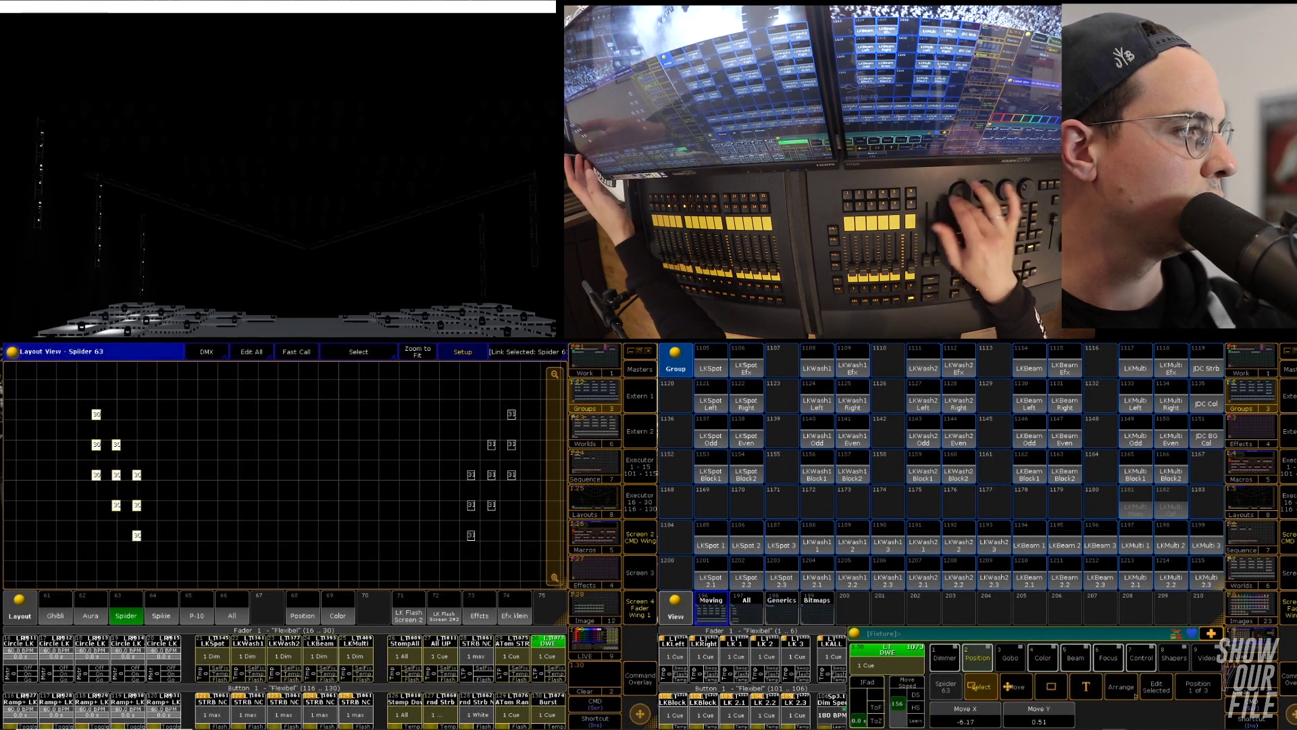
scroll(965, 715, "up", 20)
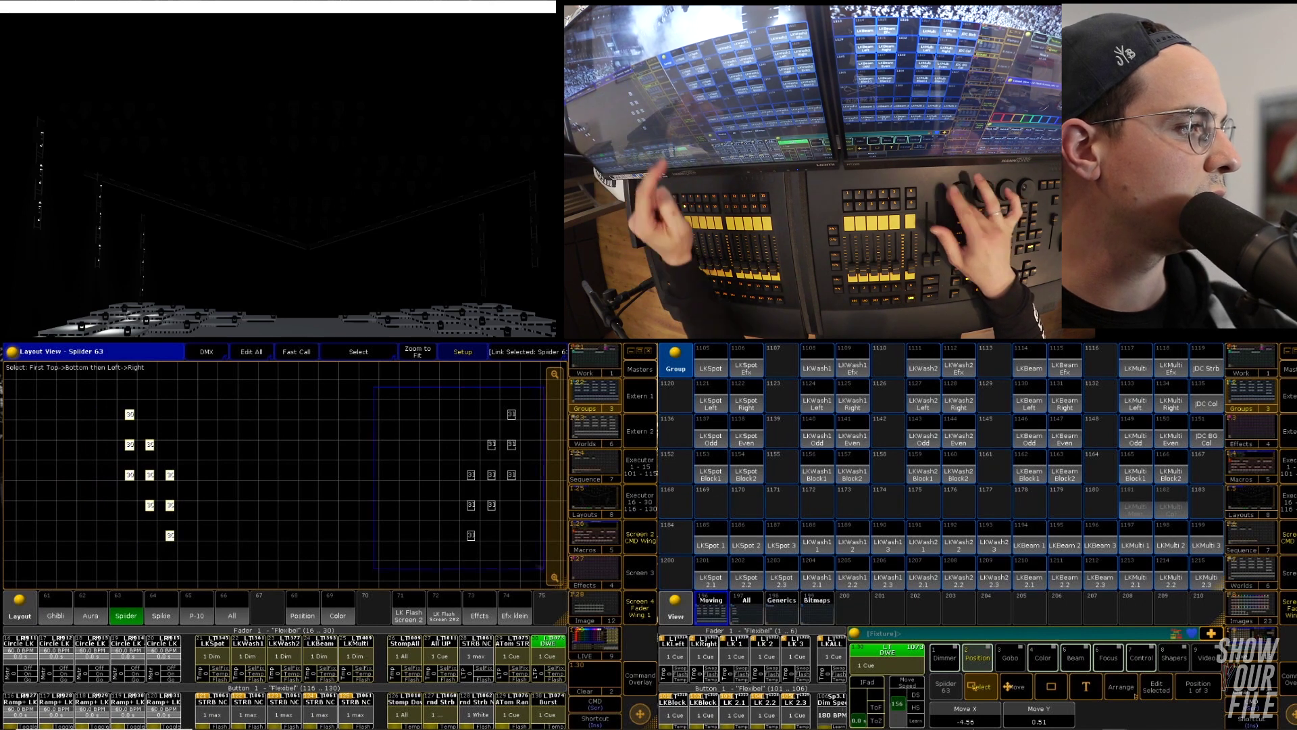
Step: Move the right block of Spiider fixtures inward toward the centre of the layout and clear the selection
scroll(1037, 714, "down", 8)
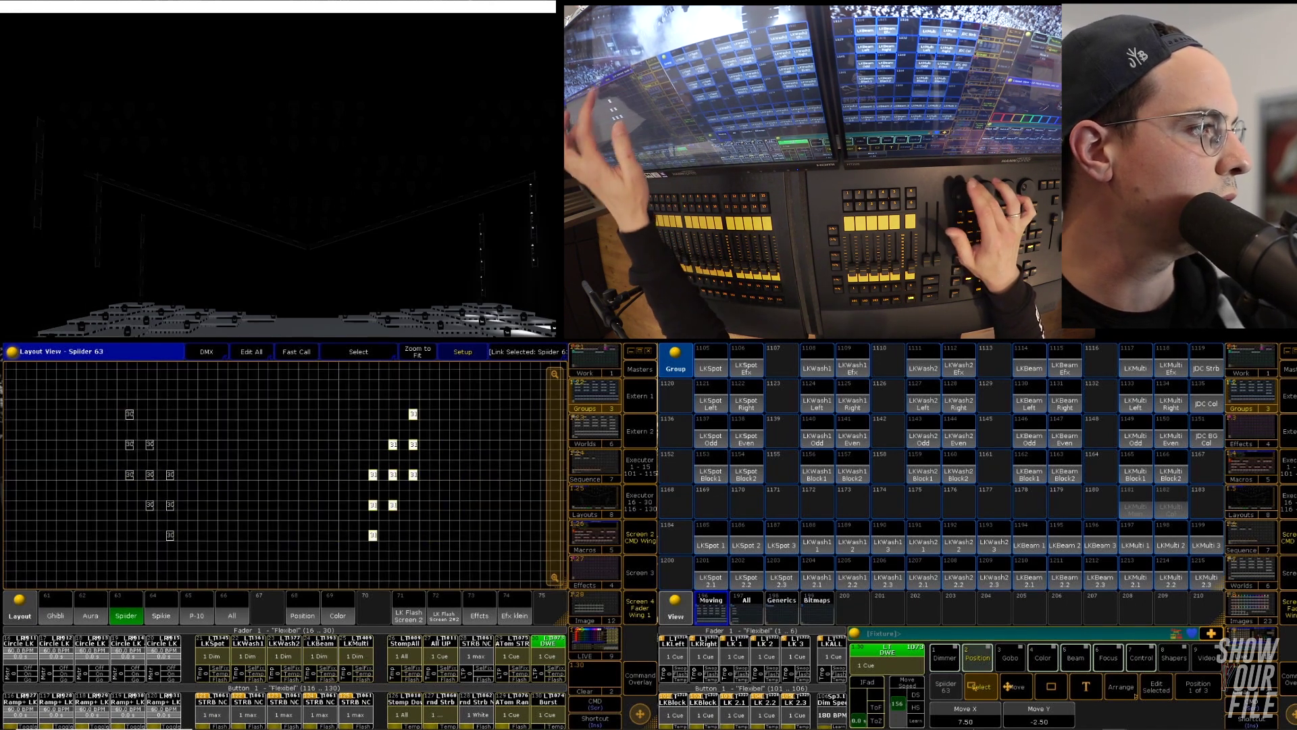
scroll(965, 715, "up", 12)
key("Escape")
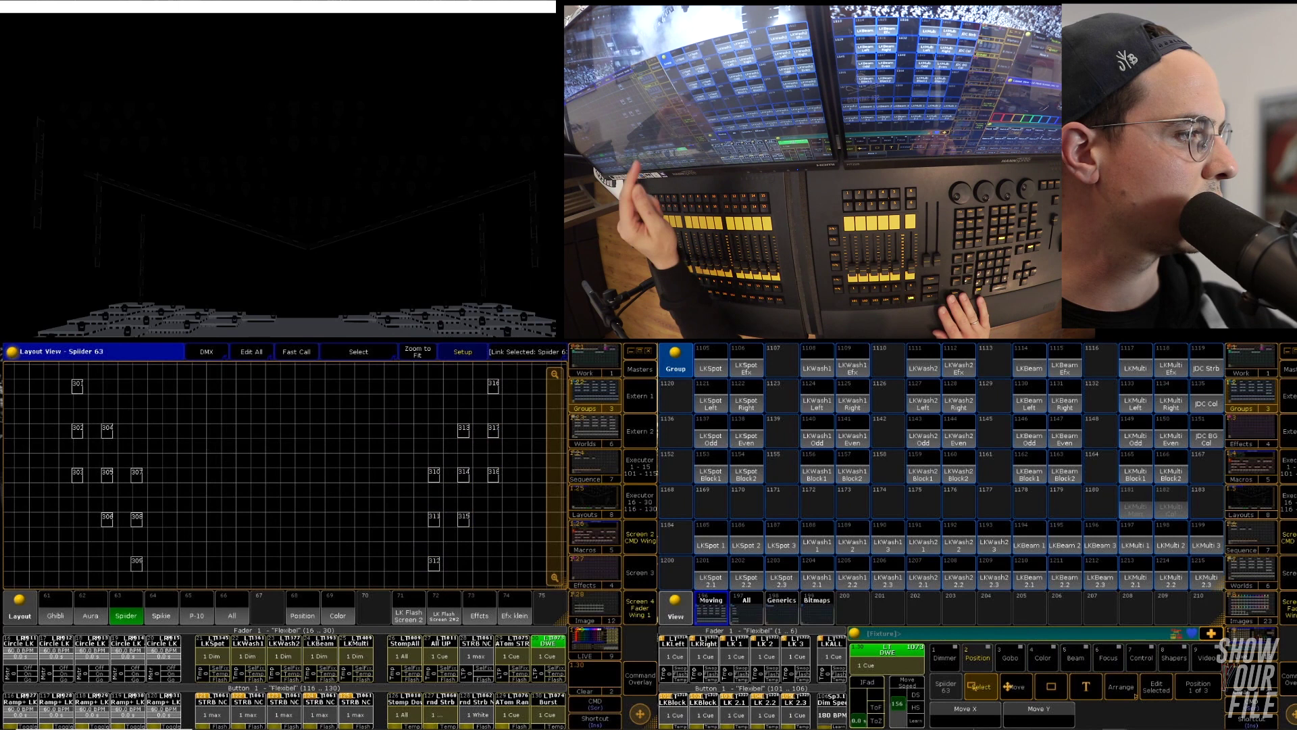
Step: Store the current arrangement of screen 4 over the existing Layouts view
key("s")
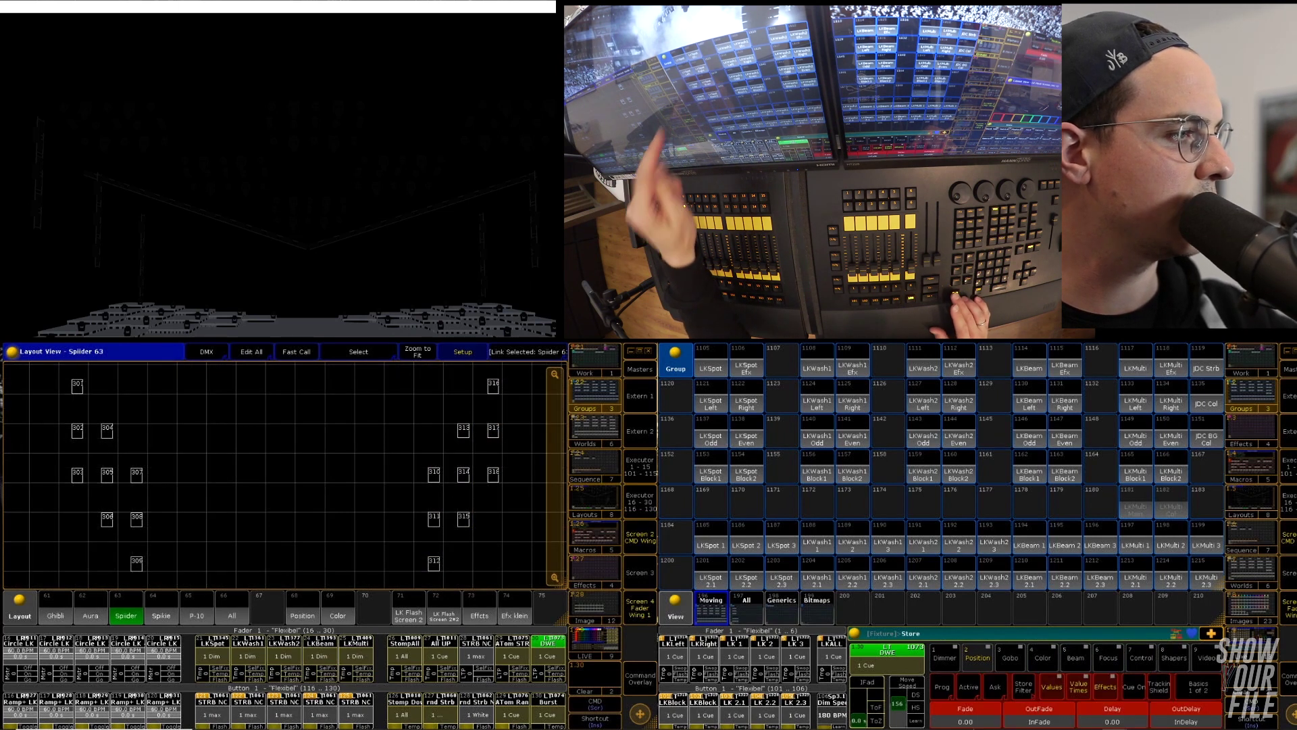
left_click(595, 501)
key("Return")
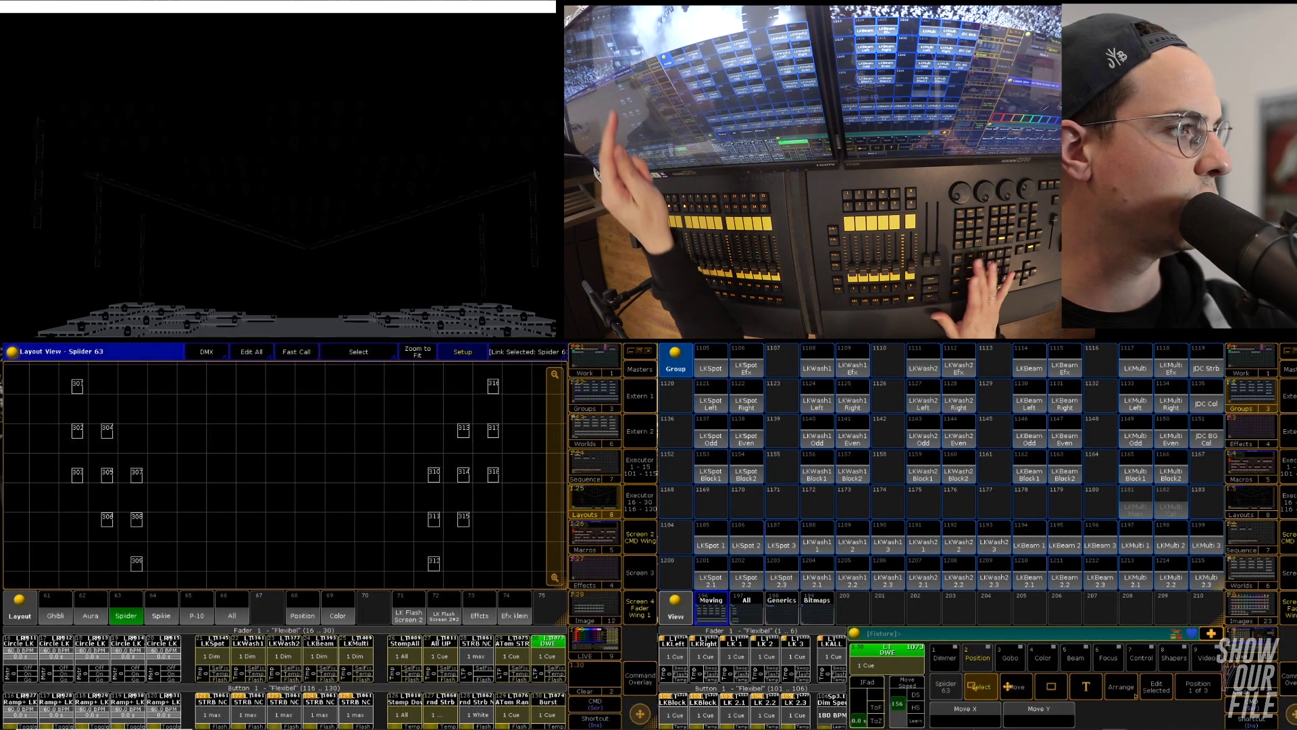
key("s")
left_click(595, 501)
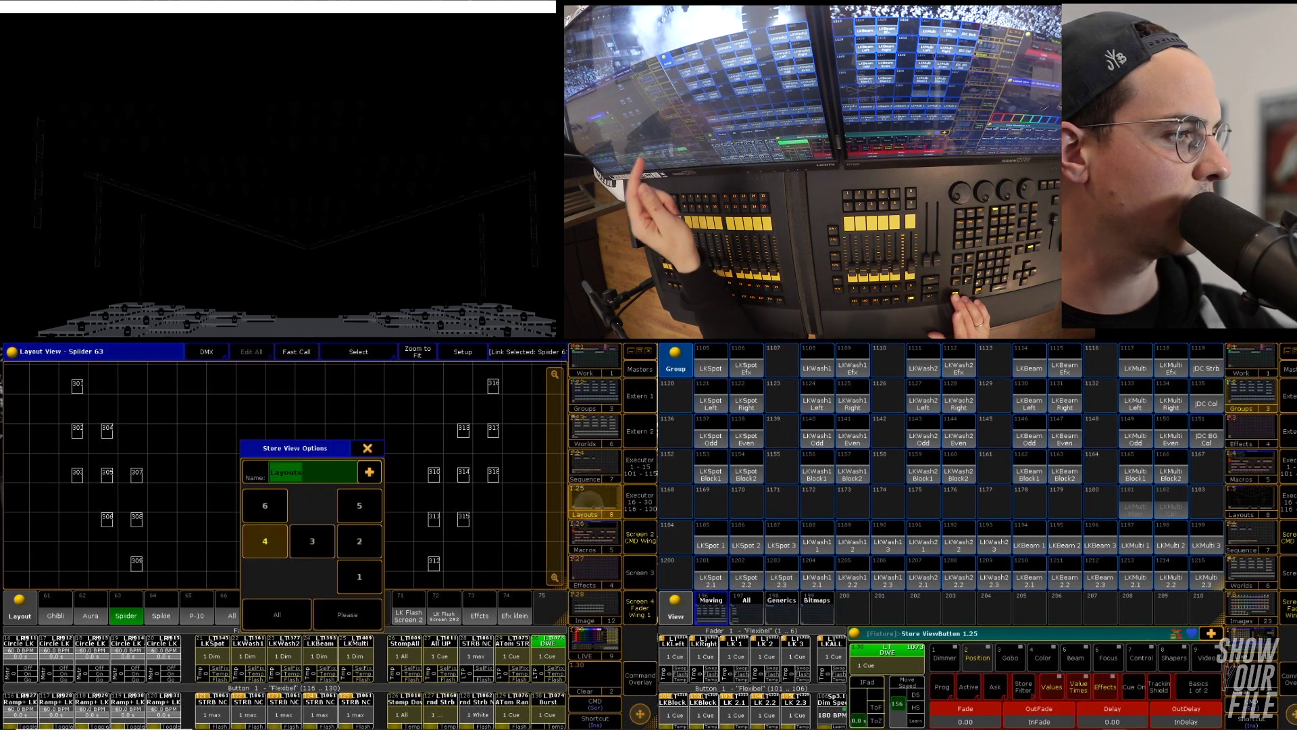
key("Return")
Step: Select the fixtures in the Spikie layout, light and tilt them as a check, and clear the programmer
left_click(161, 608)
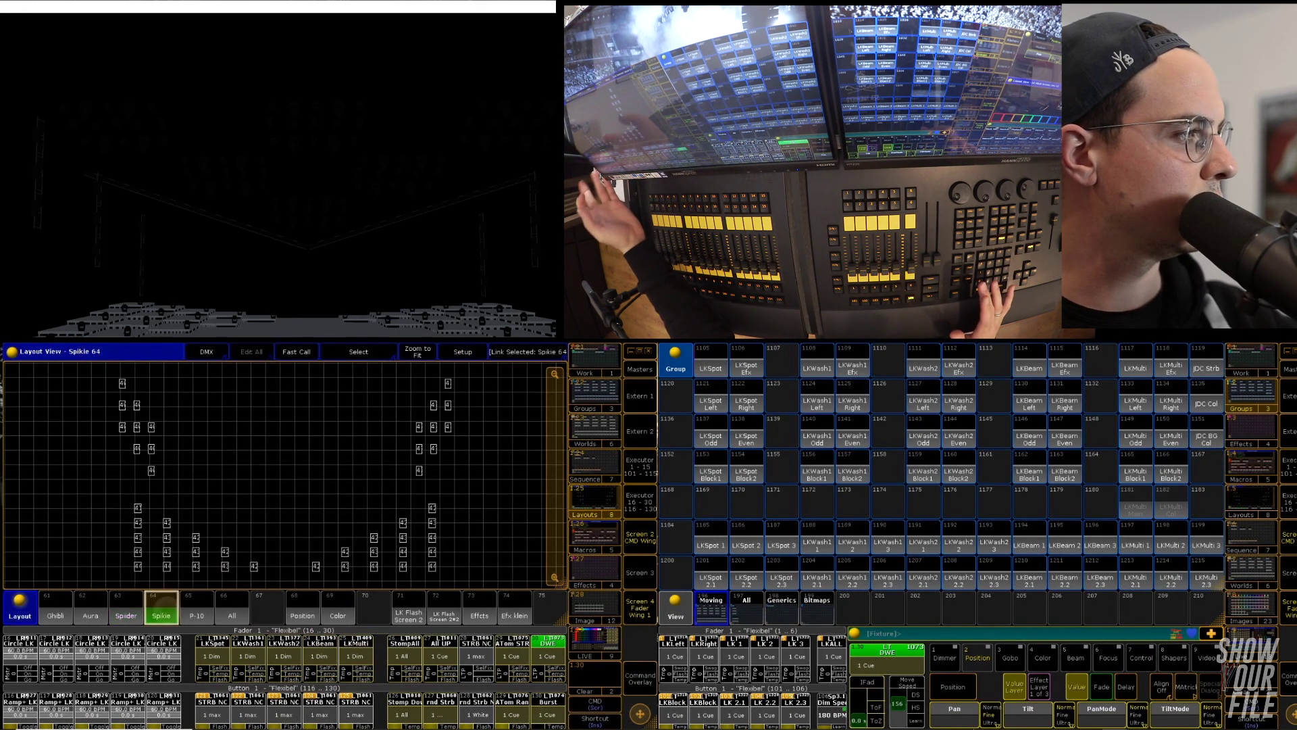
left_click_drag(91, 394, 193, 485)
left_click_drag(368, 365, 477, 480)
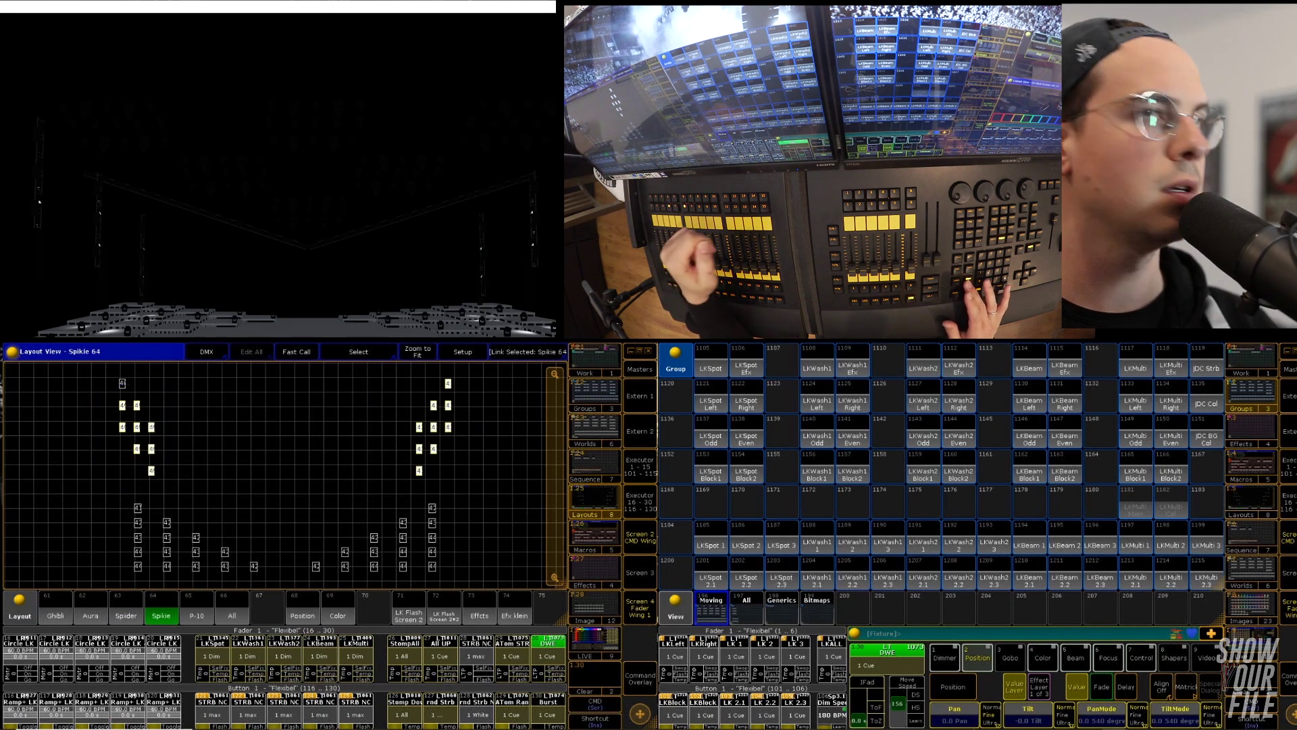
left_click_drag(97, 499, 152, 538)
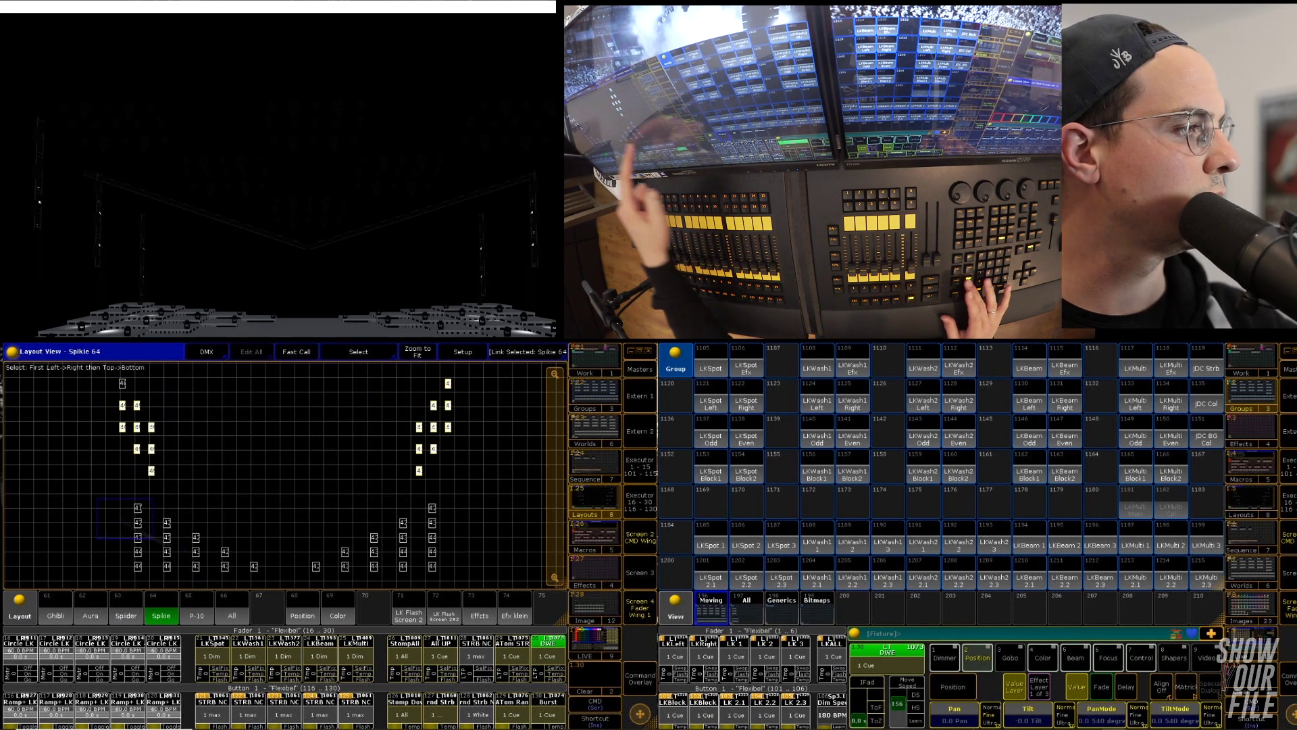
left_click_drag(449, 595, 448, 595)
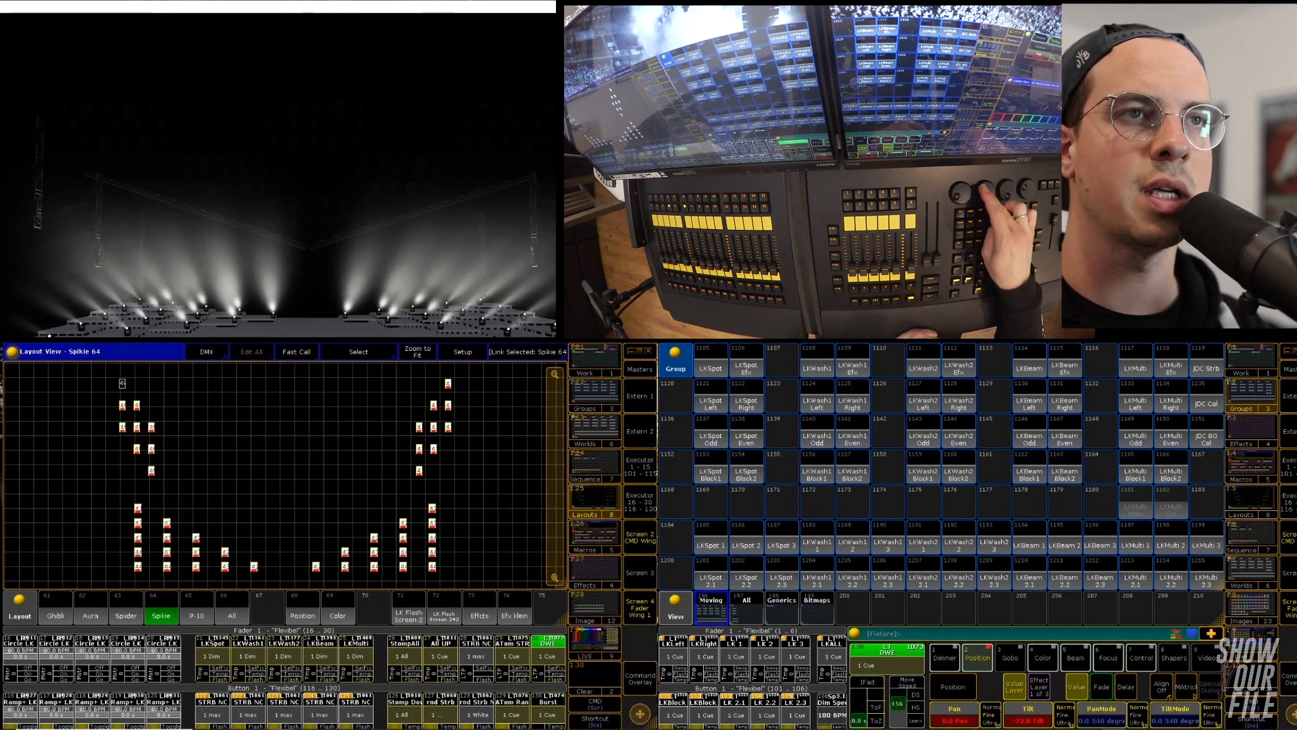
key("Escape")
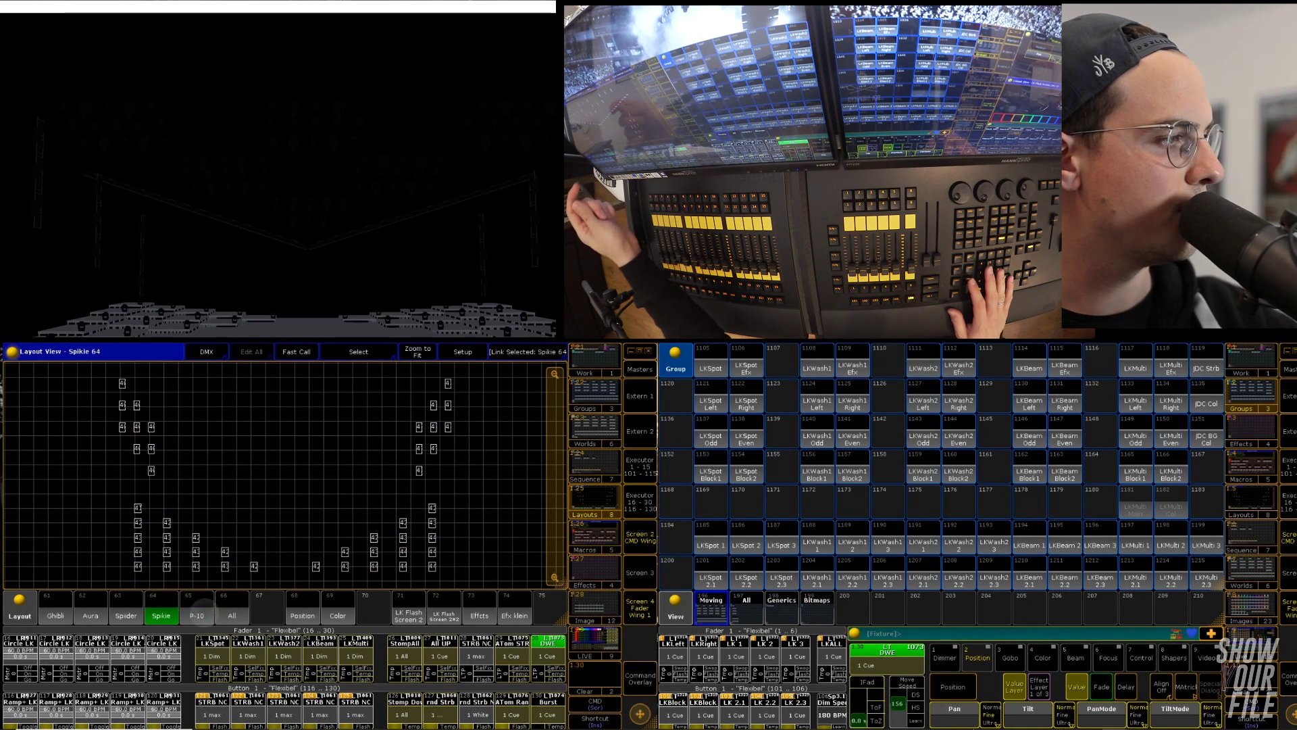
Step: Check all P-10 fixtures by selecting them in their layout and highlighting them, and clear the selection
left_click(196, 608)
mouse_move(35, 379)
left_mouse_down()
mouse_move(115, 476)
mouse_move(530, 578)
left_mouse_up()
key("h")
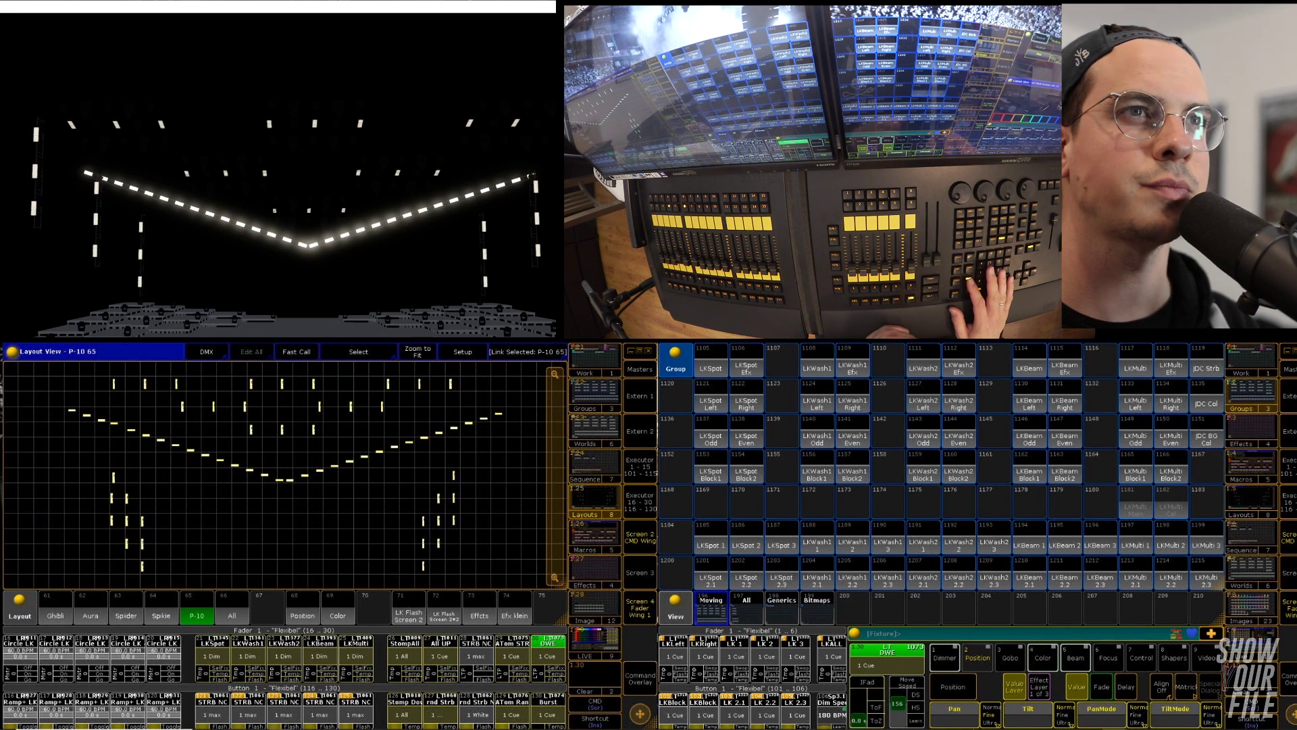
key("c")
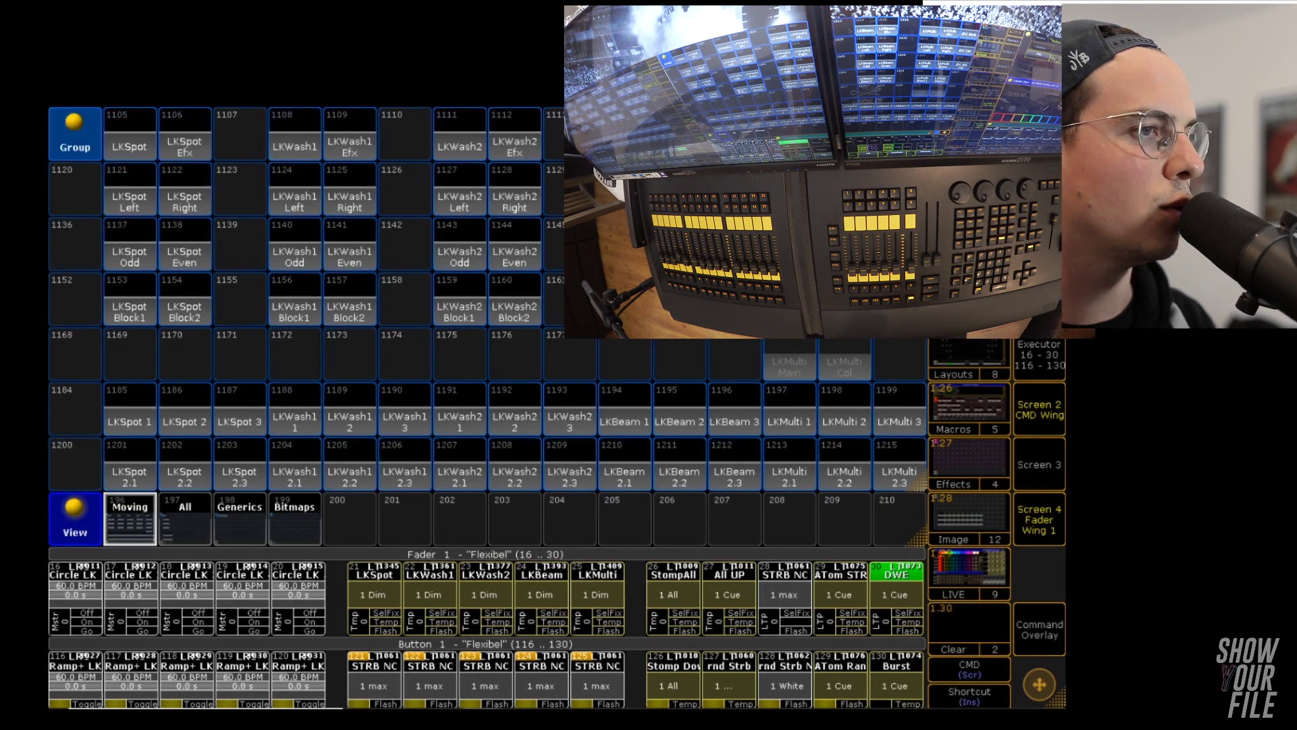
Step: Show the Updates macros and run the Update Names macro
left_click(970, 408)
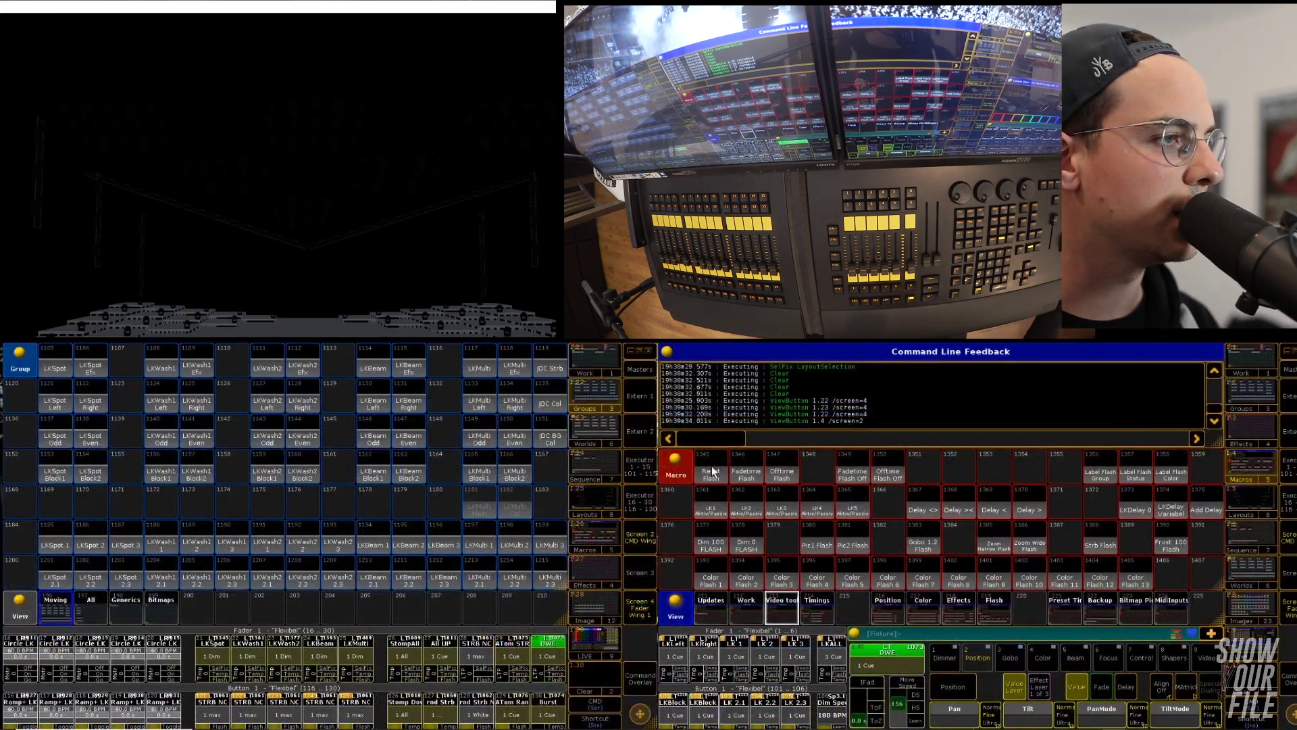
left_click(738, 615)
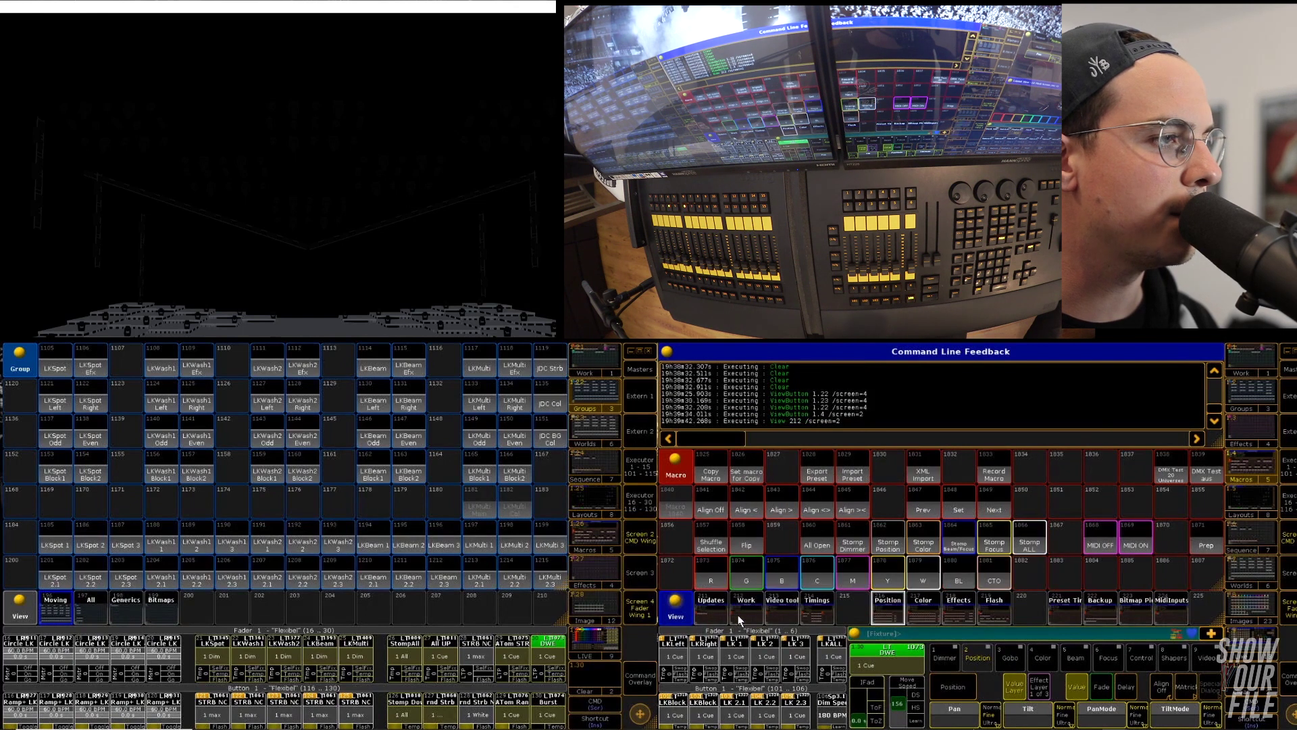
left_click(723, 606)
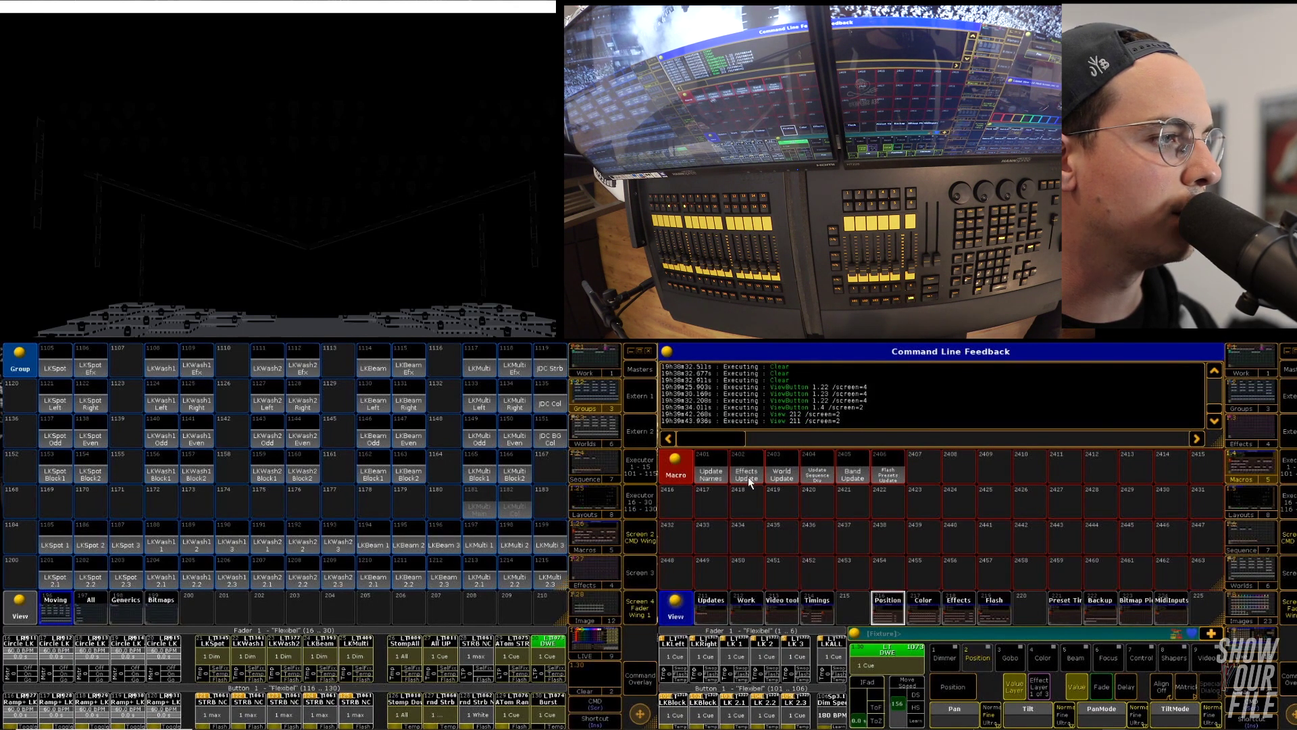
left_click(717, 475)
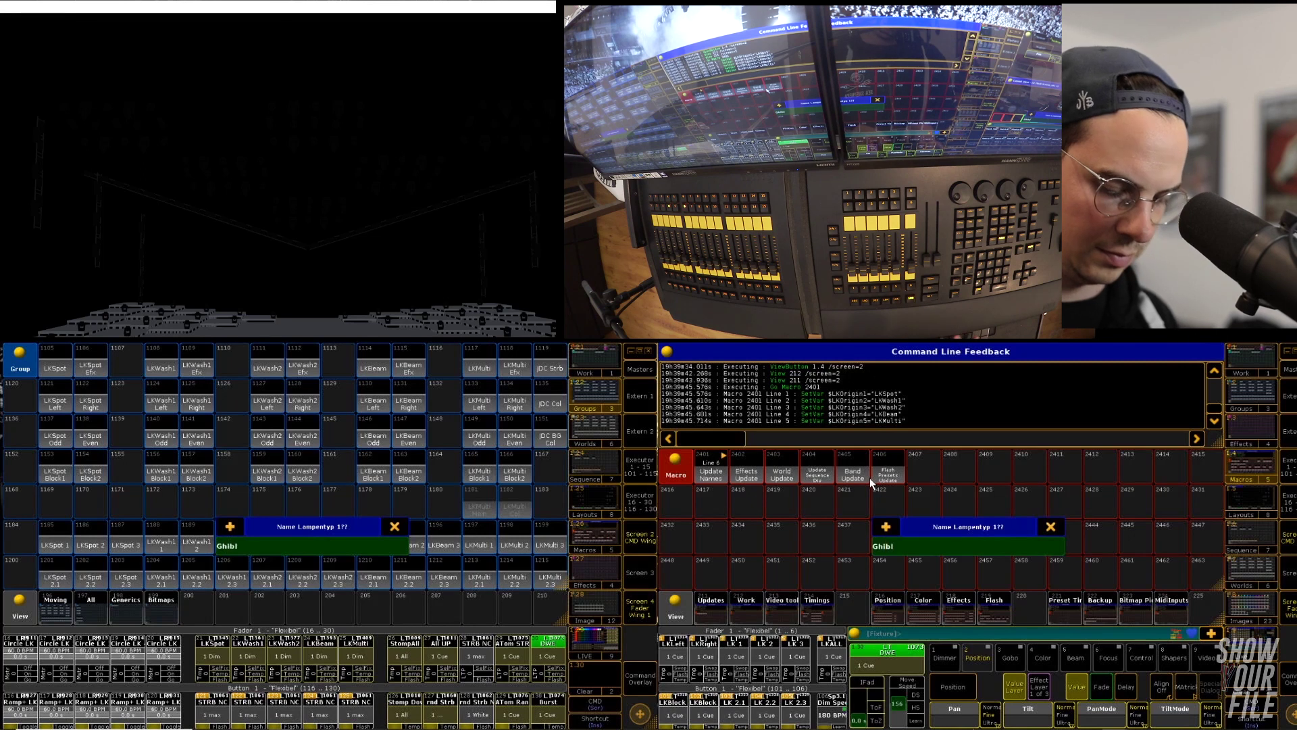
Step: Name lamp types 1 to 5 as Ghibli, Aura, Spiider, Spikie and P10
type("Ghibli")
key("Return")
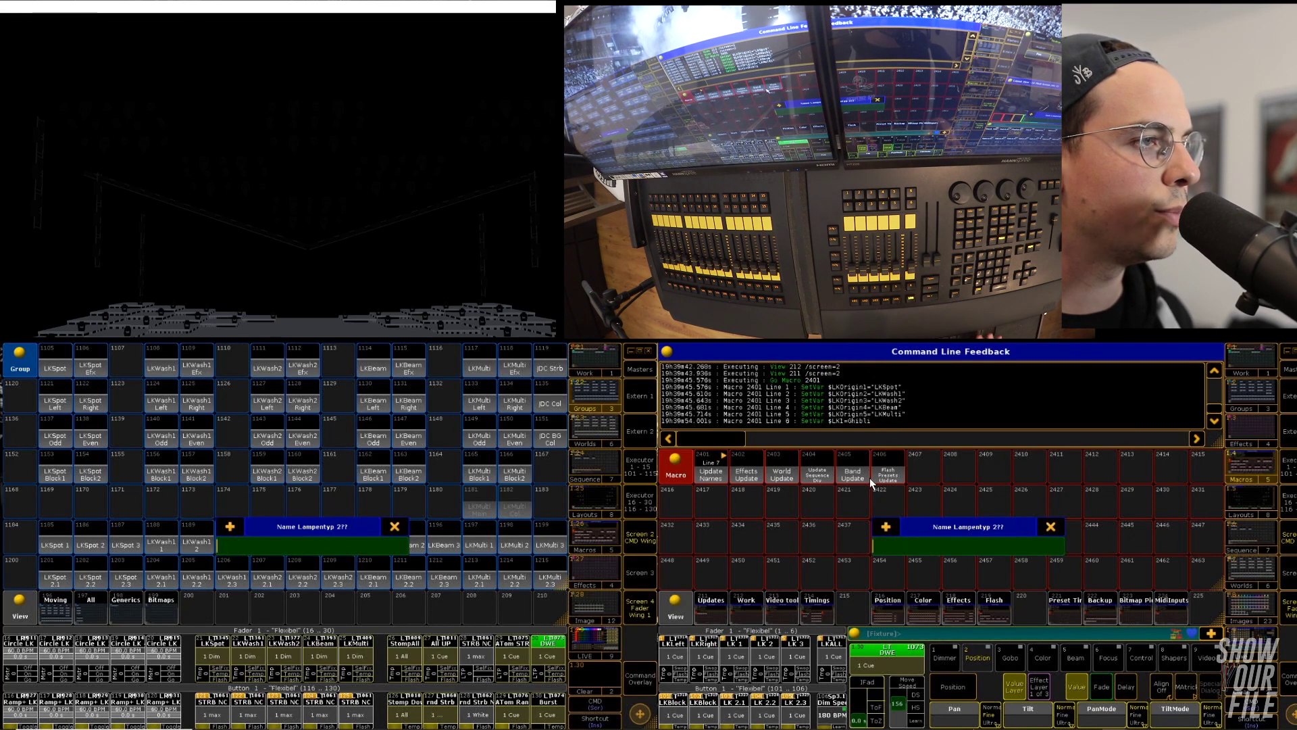
type("Aura")
key("Return")
type("Spilder")
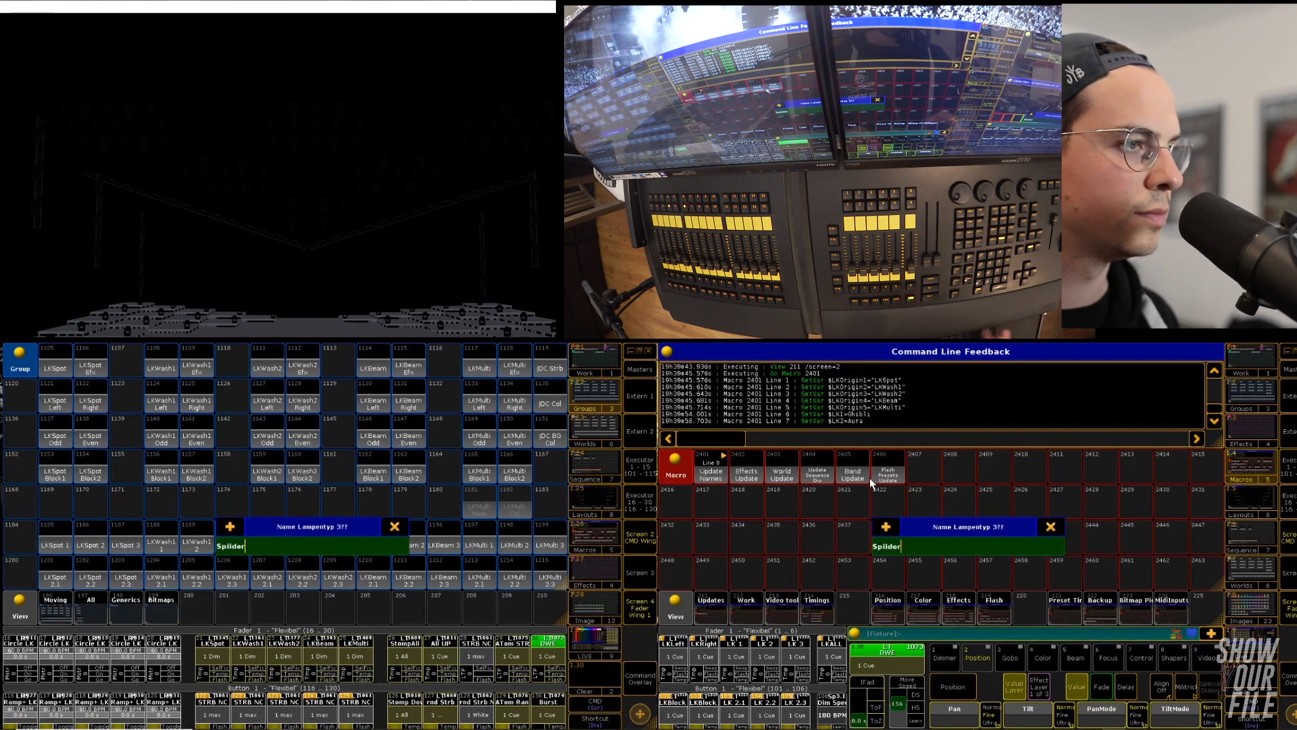
key("Return")
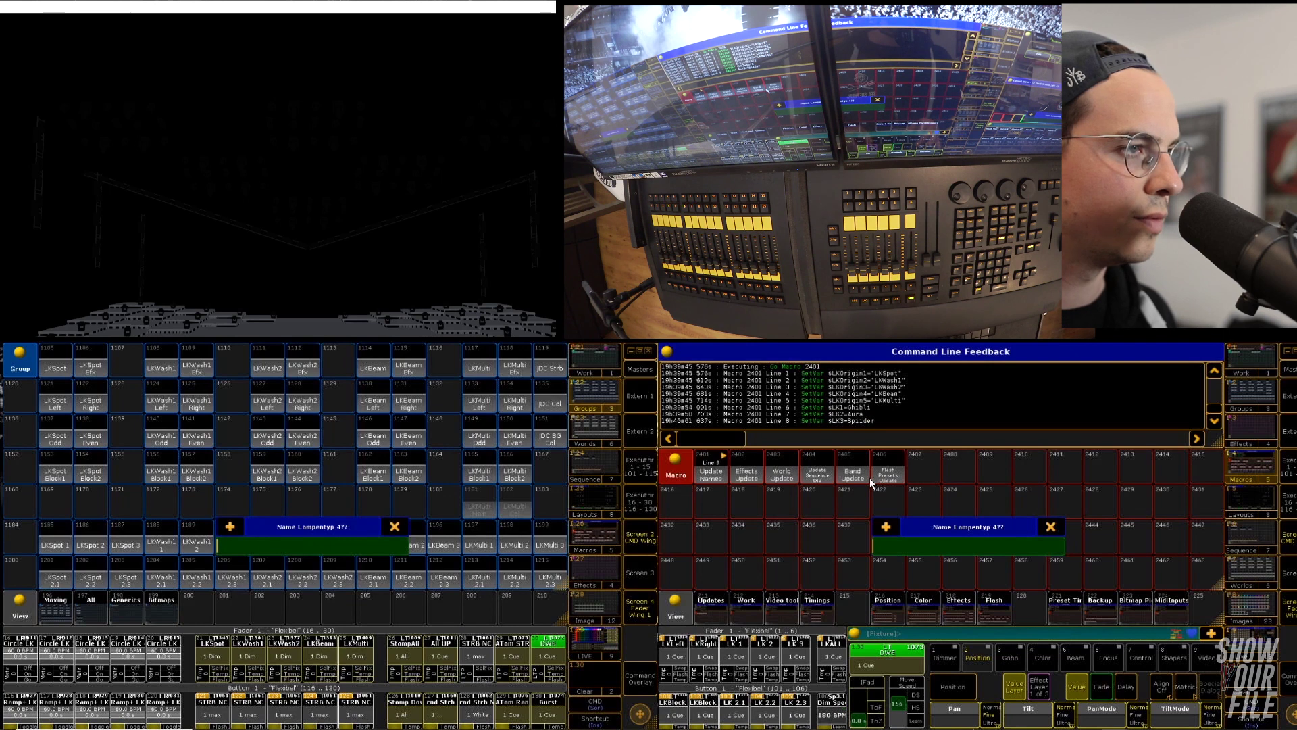
type("Spikie")
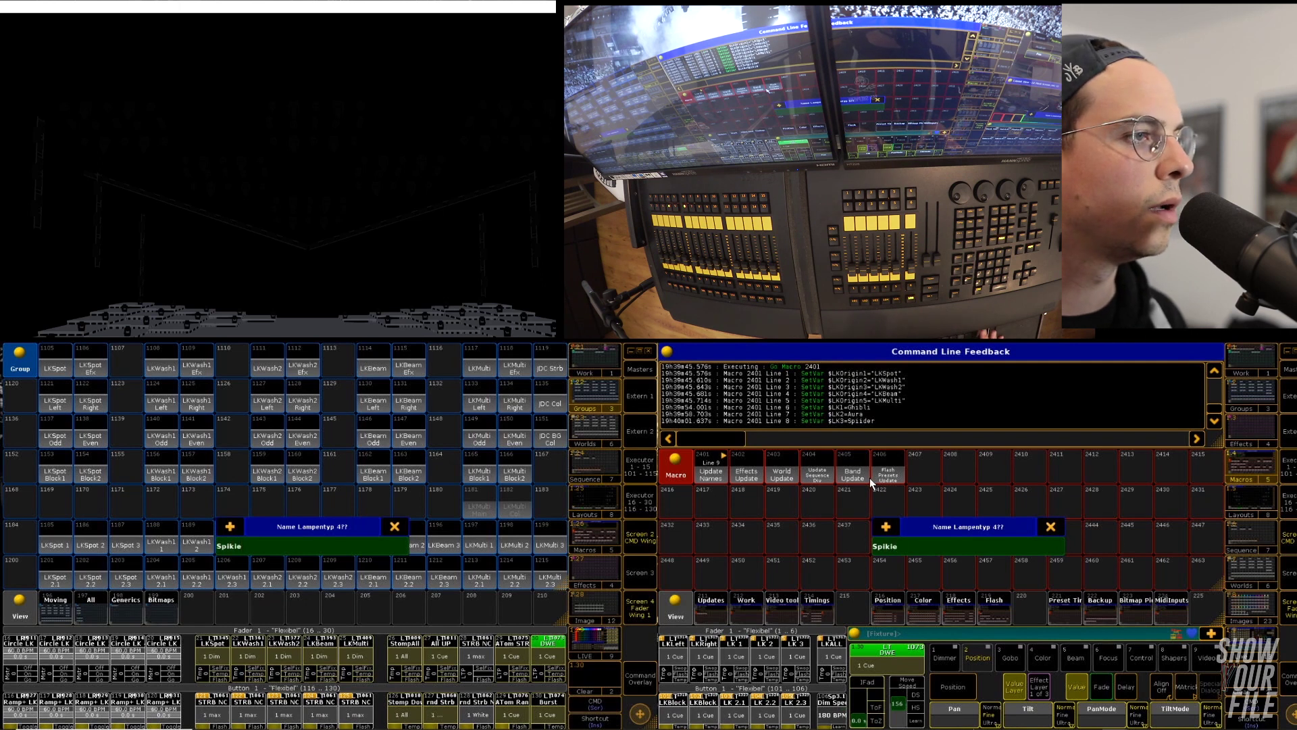
key("Return")
type("P10")
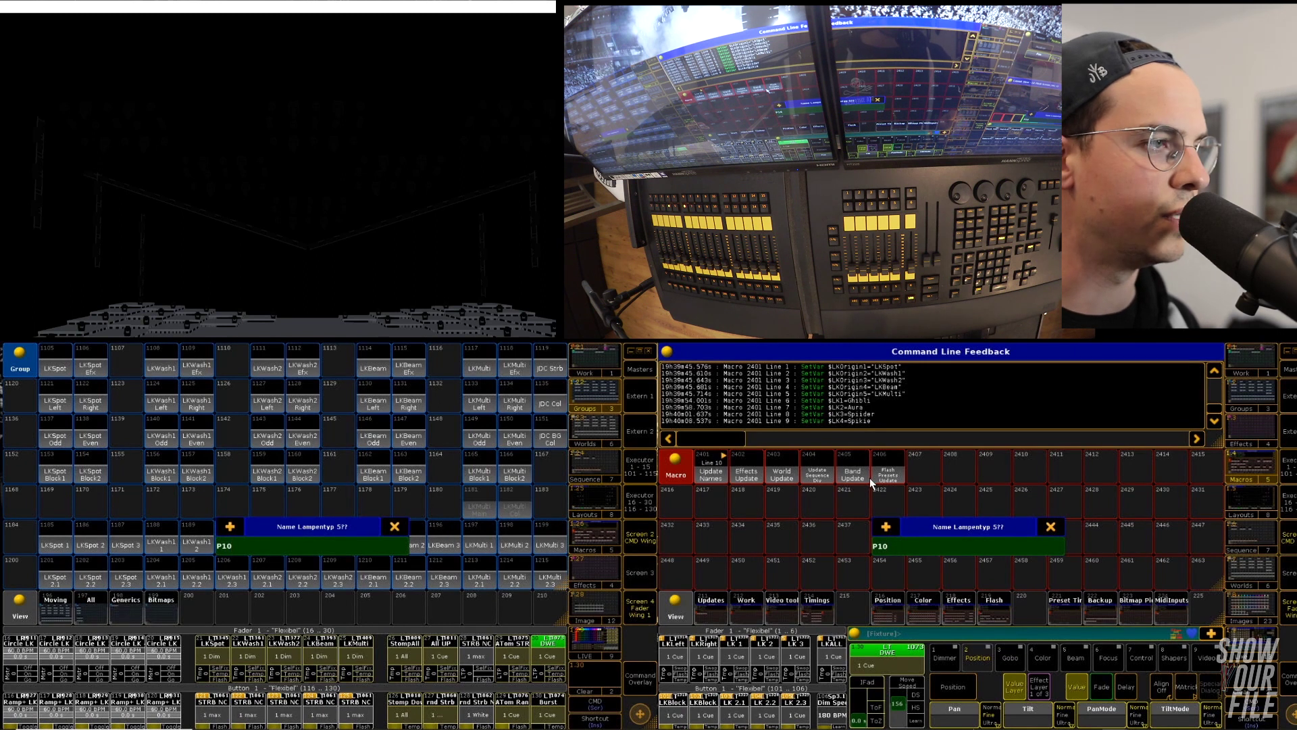
key("Return")
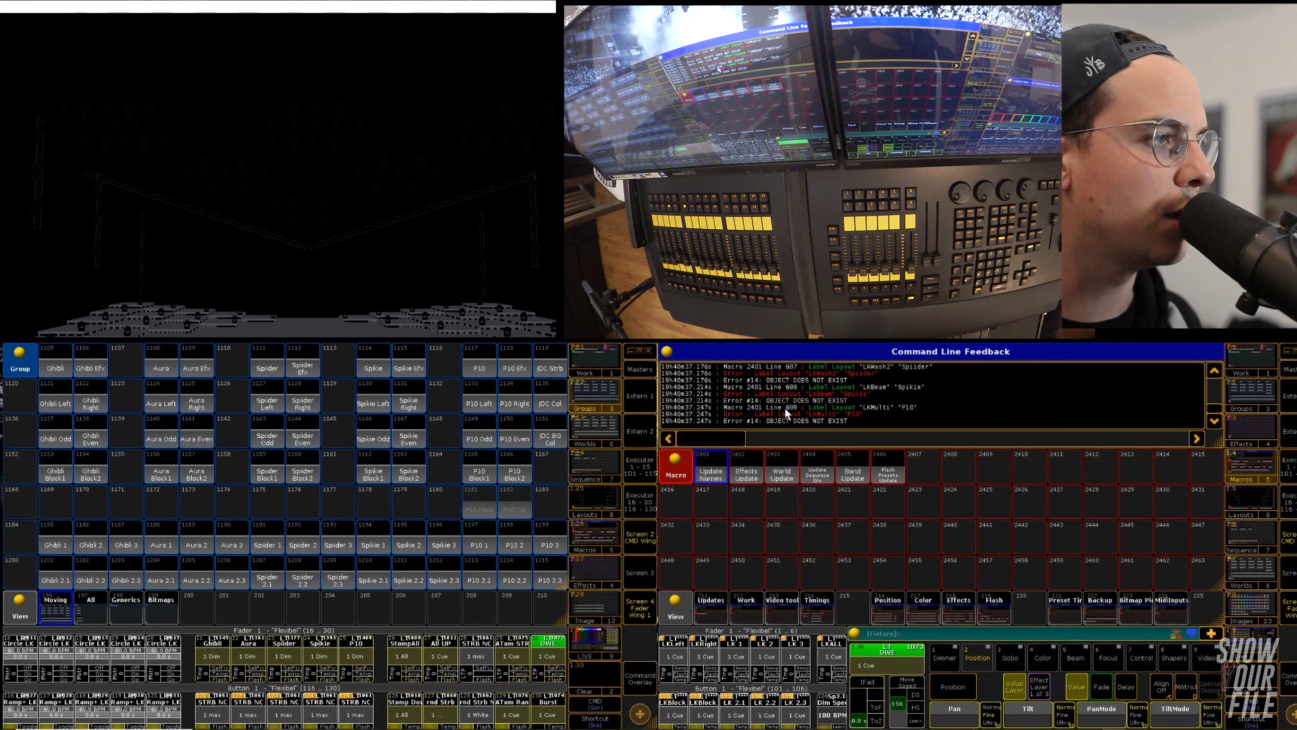
Step: Review the macro's command line feedback and show the Layouts view on one screen and the Groups view on the other
scroll(907, 400, "up", 2)
scroll(906, 400, "up", 2)
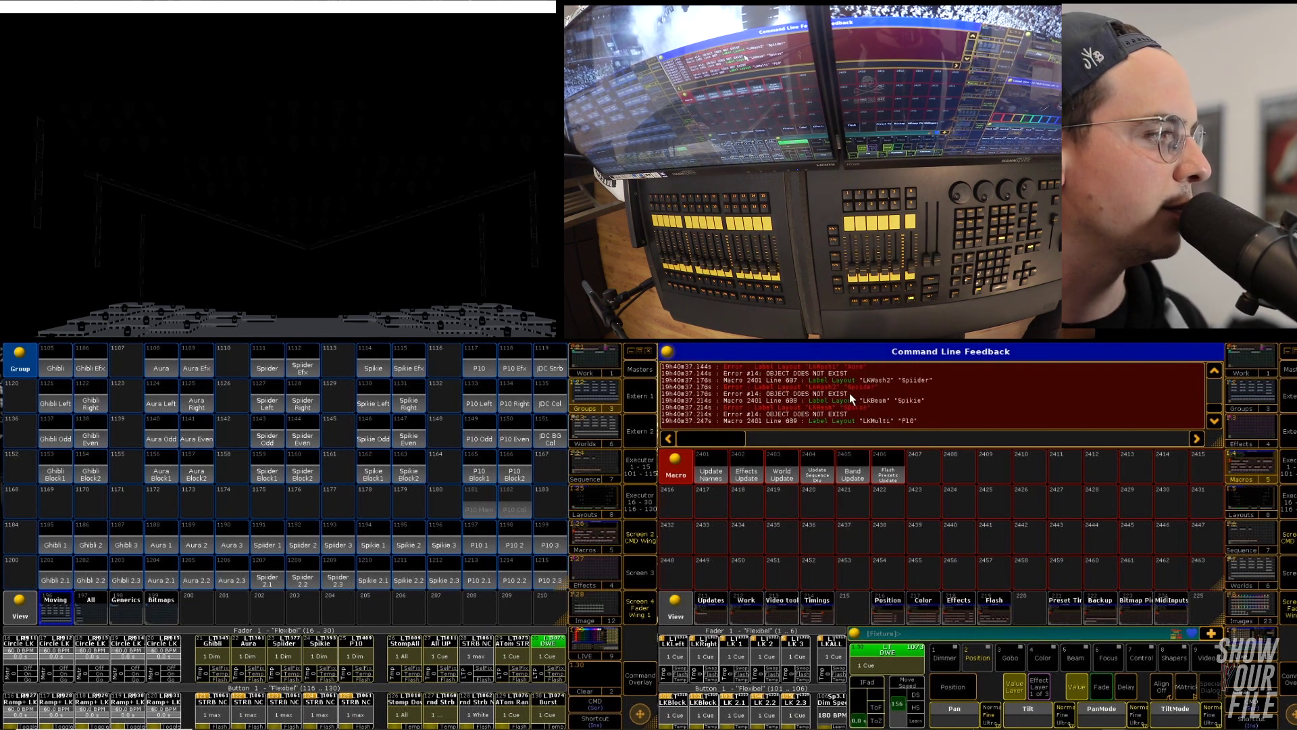
left_click(593, 500)
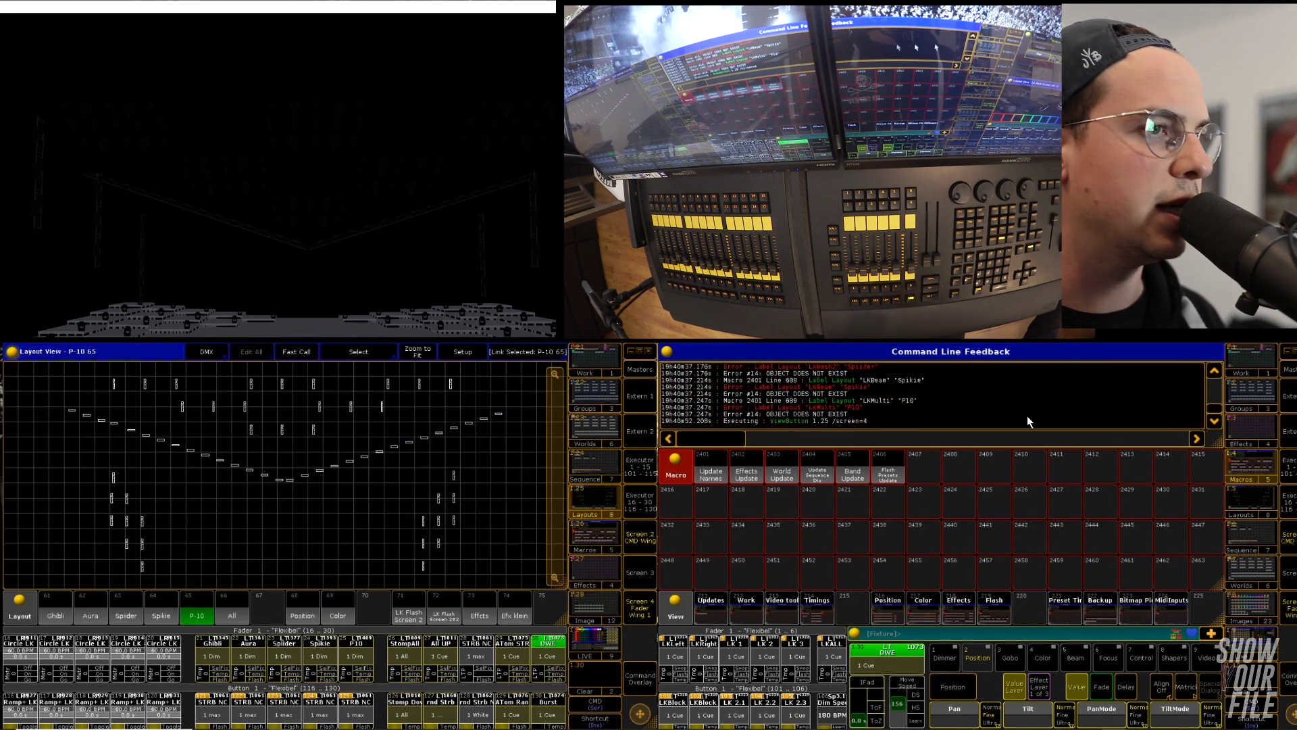
left_click(1234, 397)
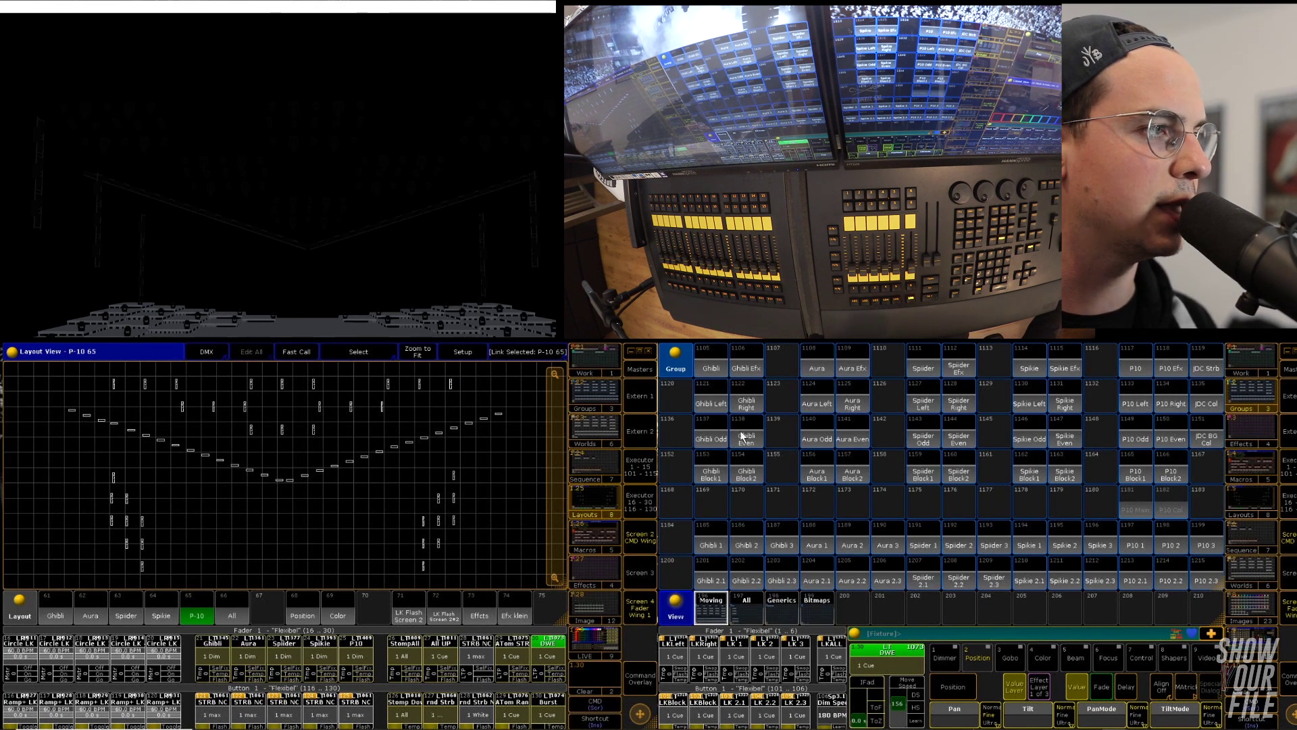
Step: Compare the Ghibli group with the Ghibli Efx group by selecting each in turn
left_click(713, 368)
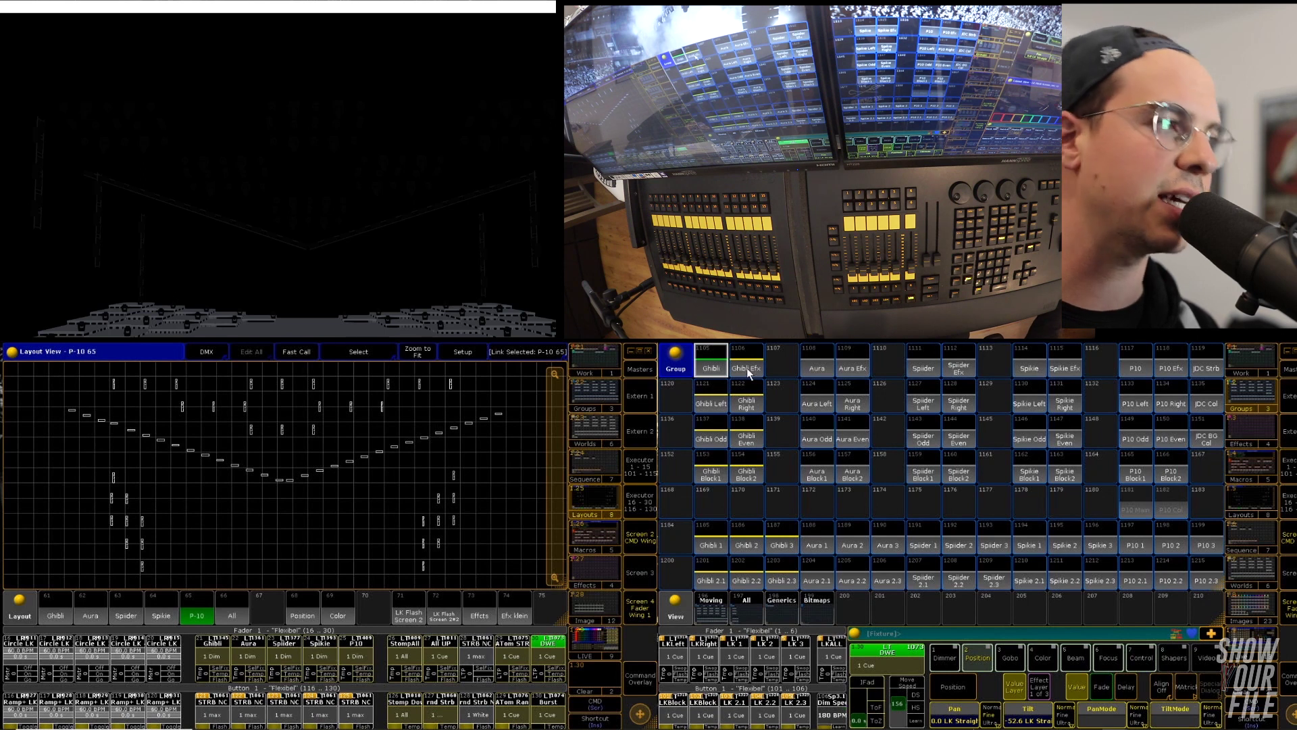
key("Escape")
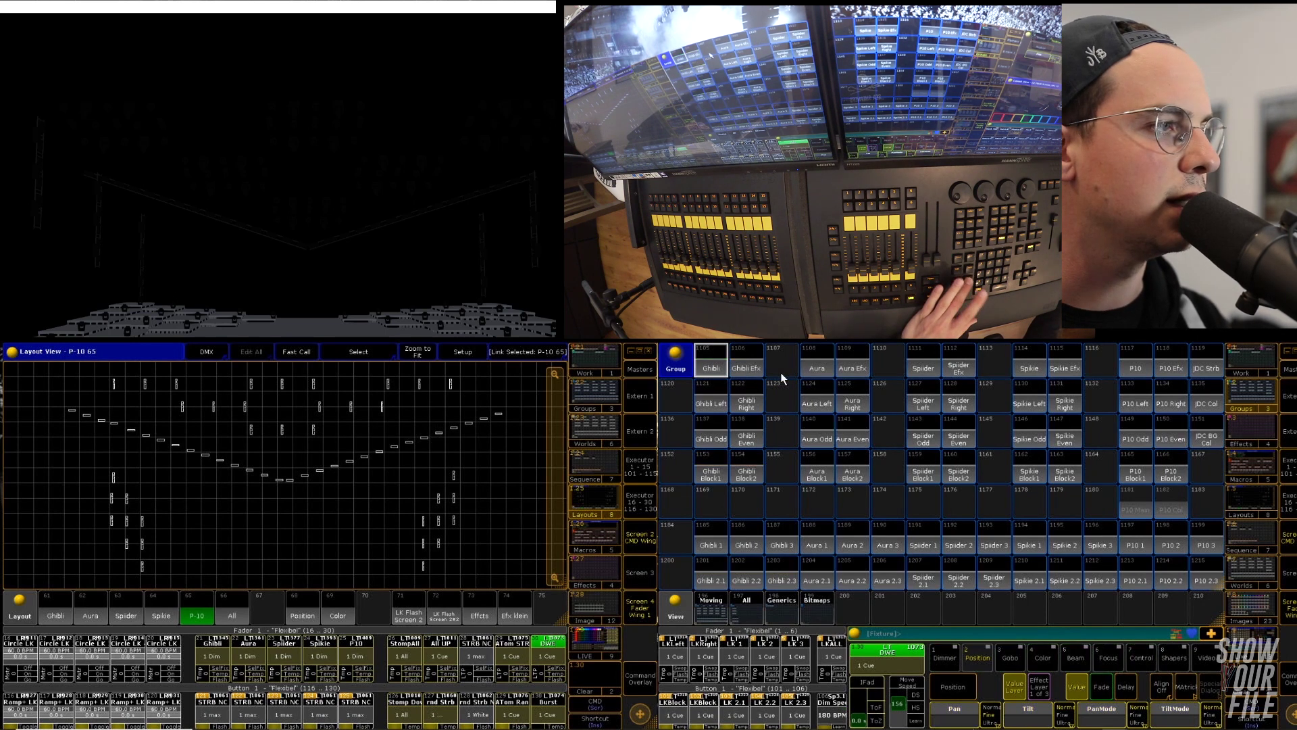
left_click(752, 365)
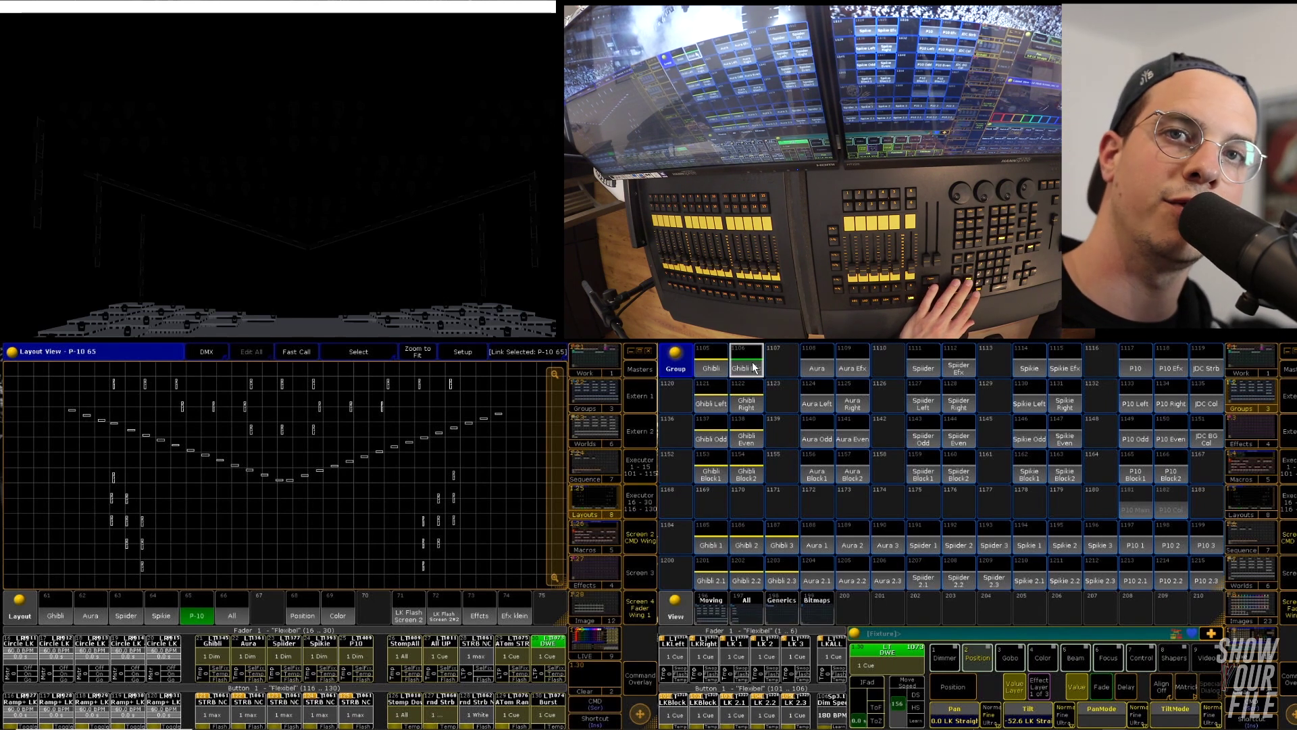
left_click(714, 372)
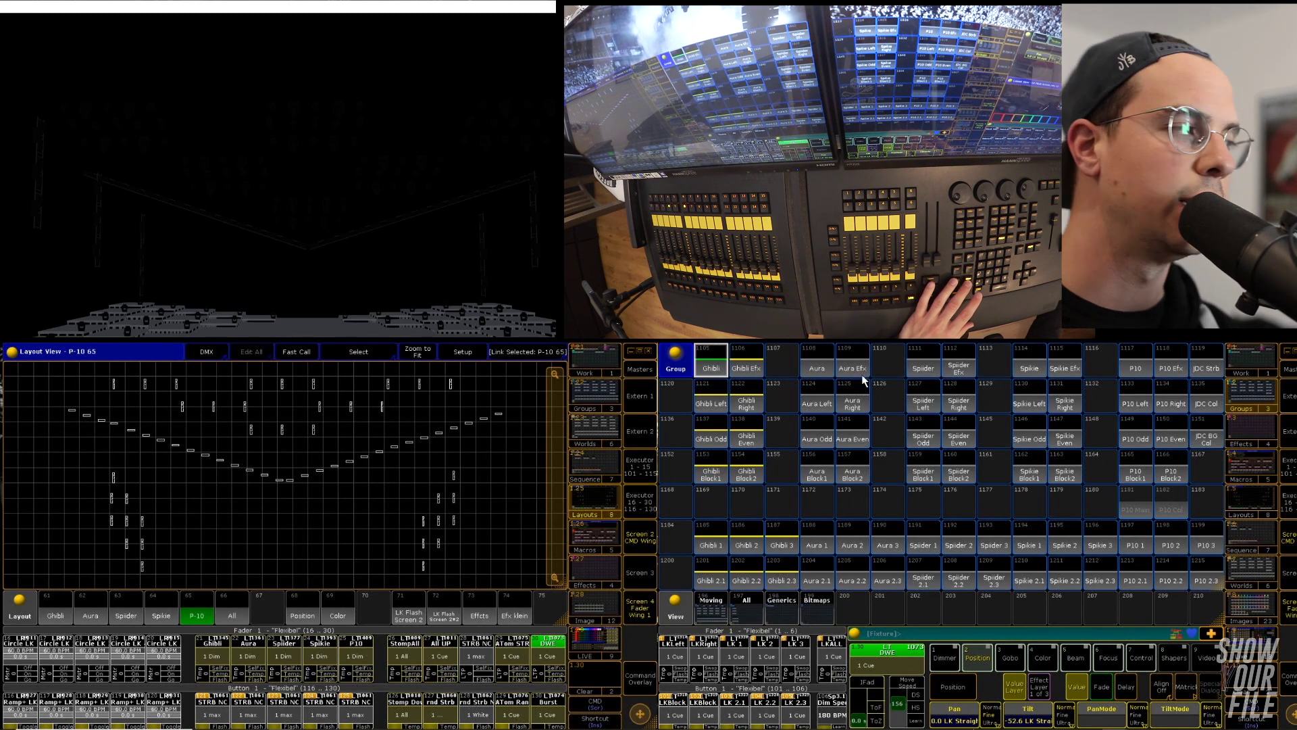
Step: Show the Ghibli layout, lasso-select its fixtures top to bottom and left to right, and clear the selection
left_click(60, 611)
key("Escape")
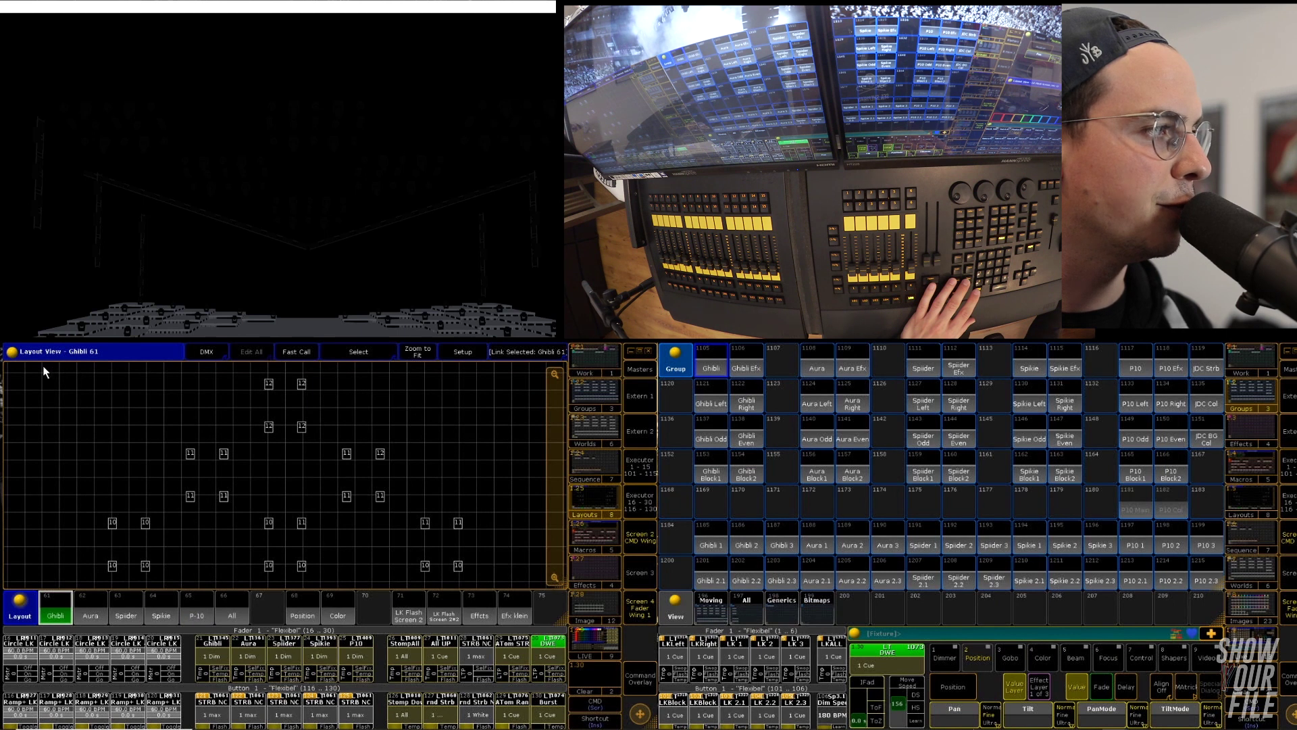
left_click_drag(43, 366, 23, 541)
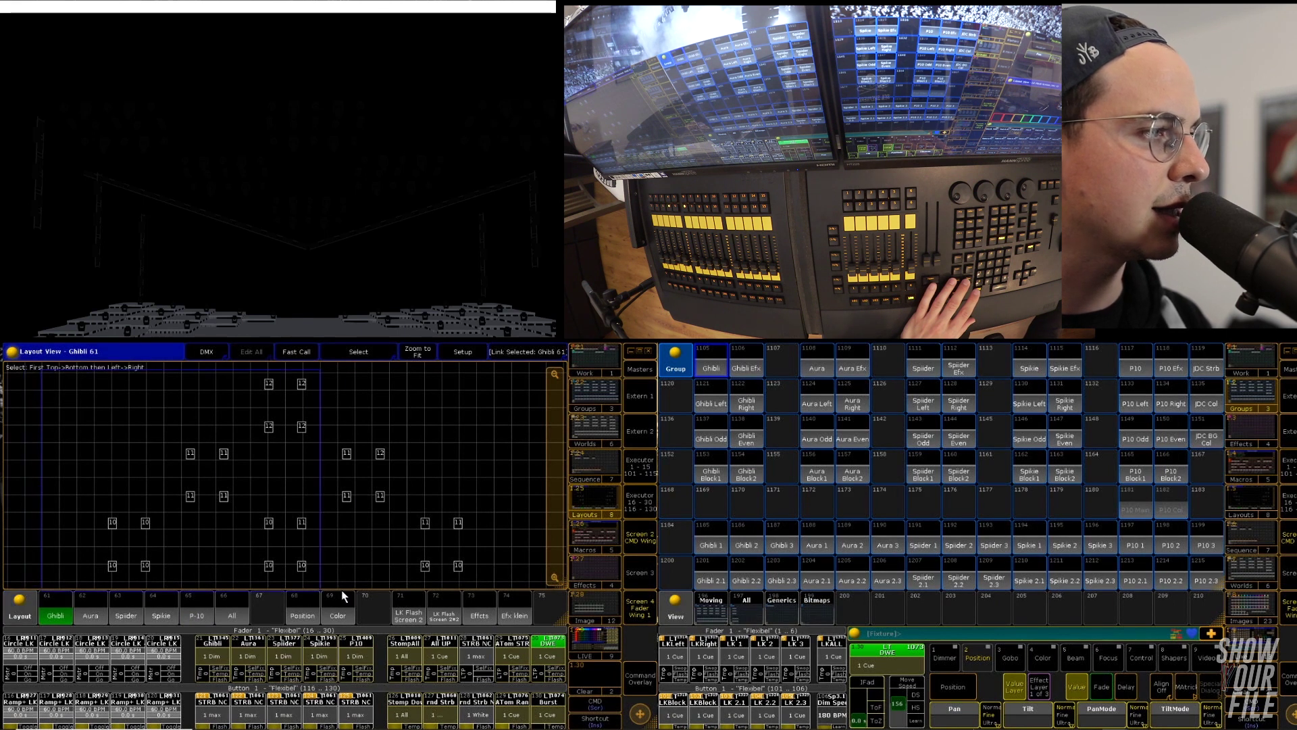
left_click_drag(503, 581, 505, 573)
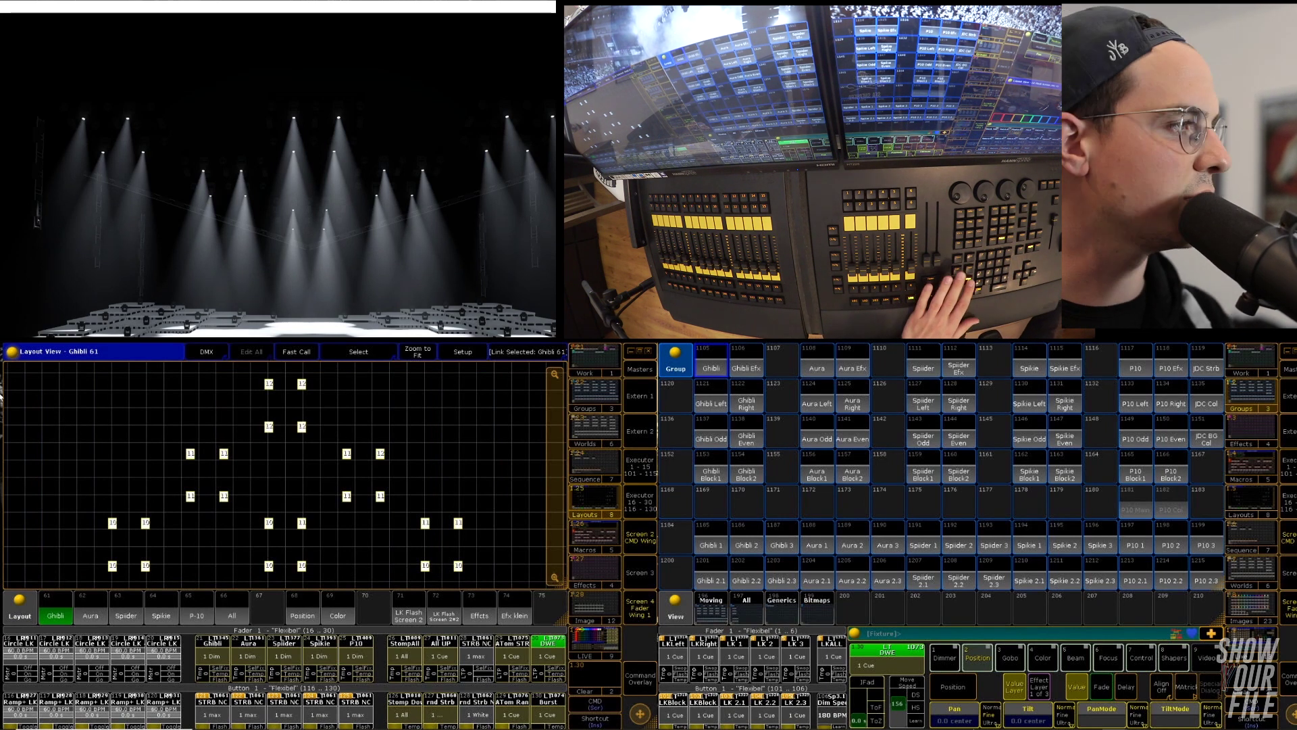
key("Escape")
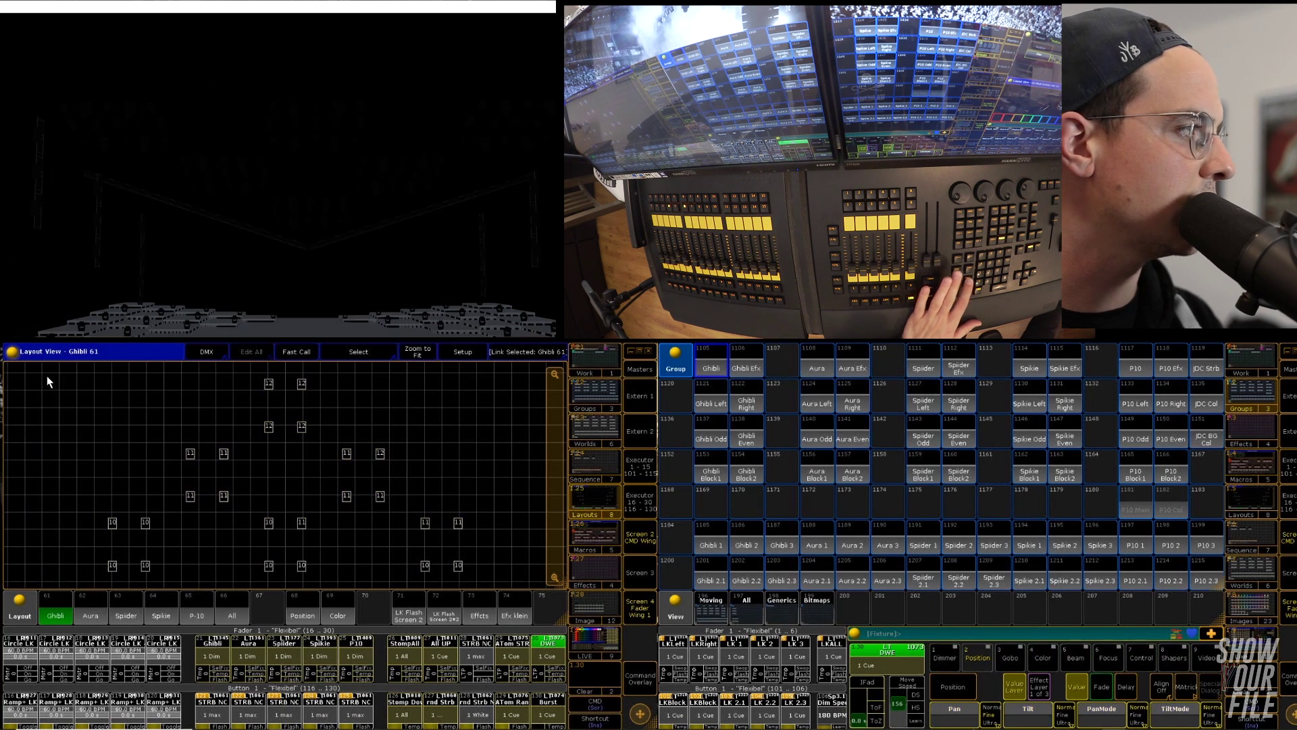
Step: Lasso-select all Ghibli layout fixtures again, step through them one at a time to check their selection order, and clear the selection
left_click_drag(27, 375, 24, 543)
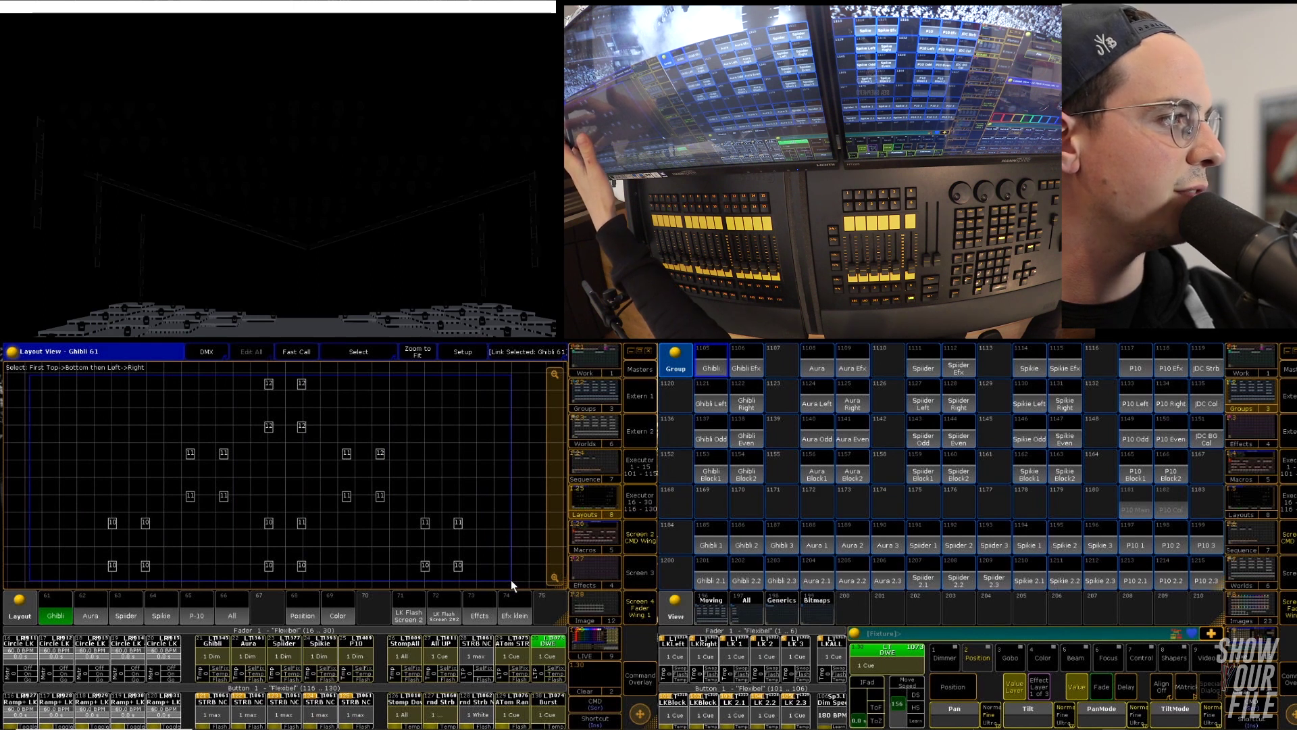
left_click_drag(511, 580, 511, 580)
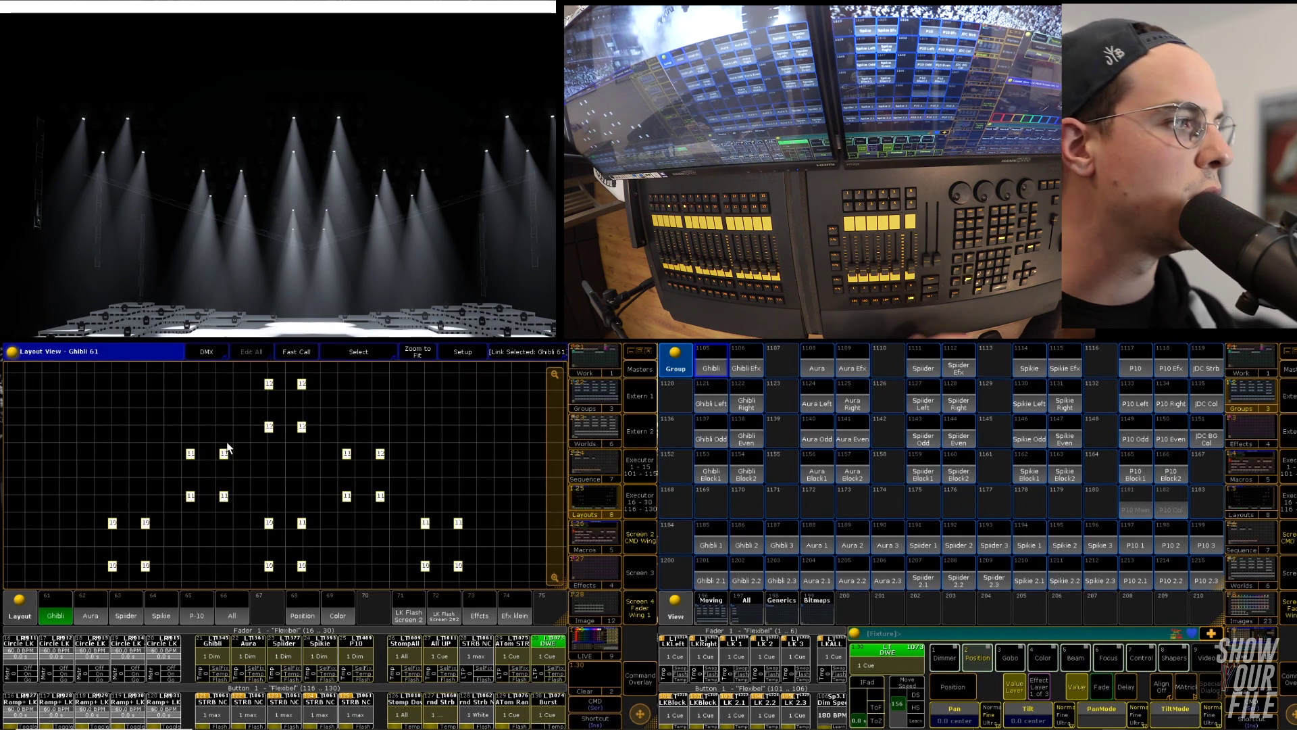
key("Page_Down")
key("Page_Down")
key("Page_Down")
key("Page_Down")
key("Page_Down")
key("Page_Down")
key("Page_Down")
key("Page_Down")
key("Page_Down")
key("Page_Down")
key("Page_Down")
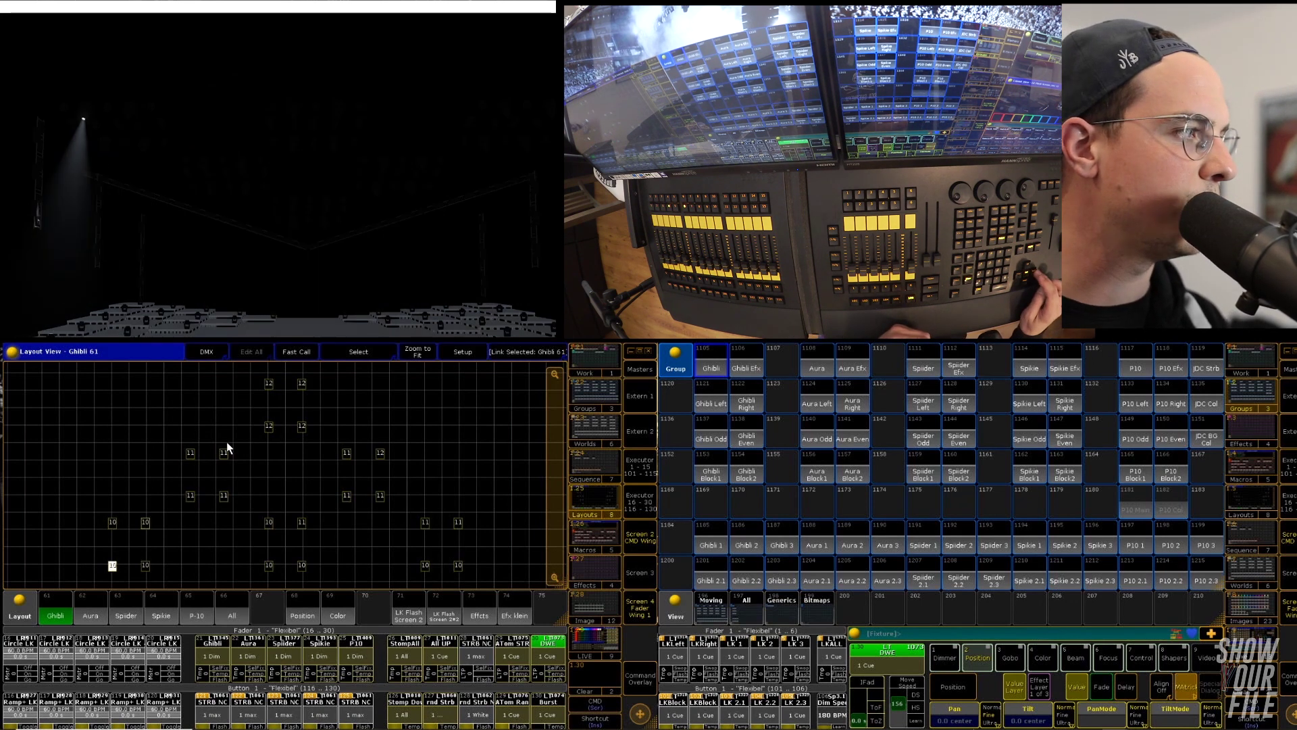
key("Page_Down")
key("Page_Down")
key("Page_Down")
key("Page_Down")
key("Page_Down")
key("Page_Down")
key("Page_Down")
key("Page_Down")
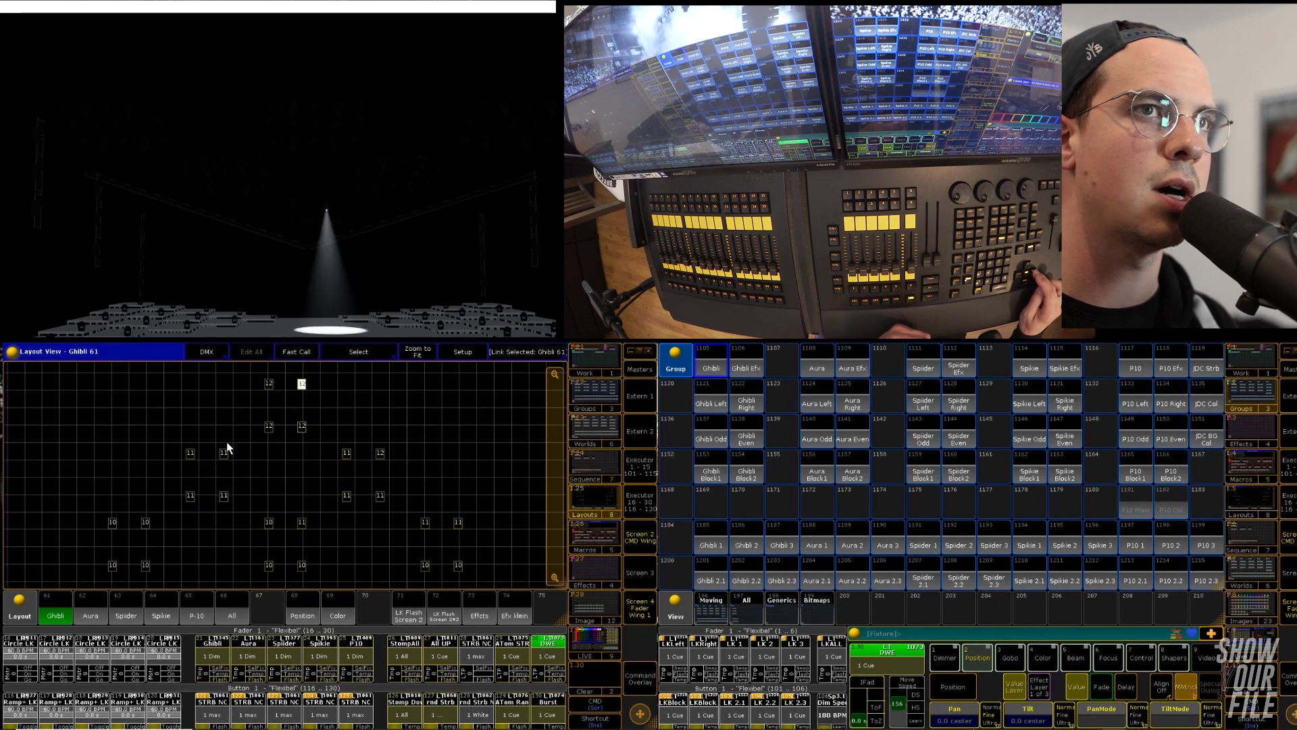
key("Page_Down")
key("Page_Down")
key("Page_Down")
key("Page_Down")
key("Page_Down")
key("Page_Down")
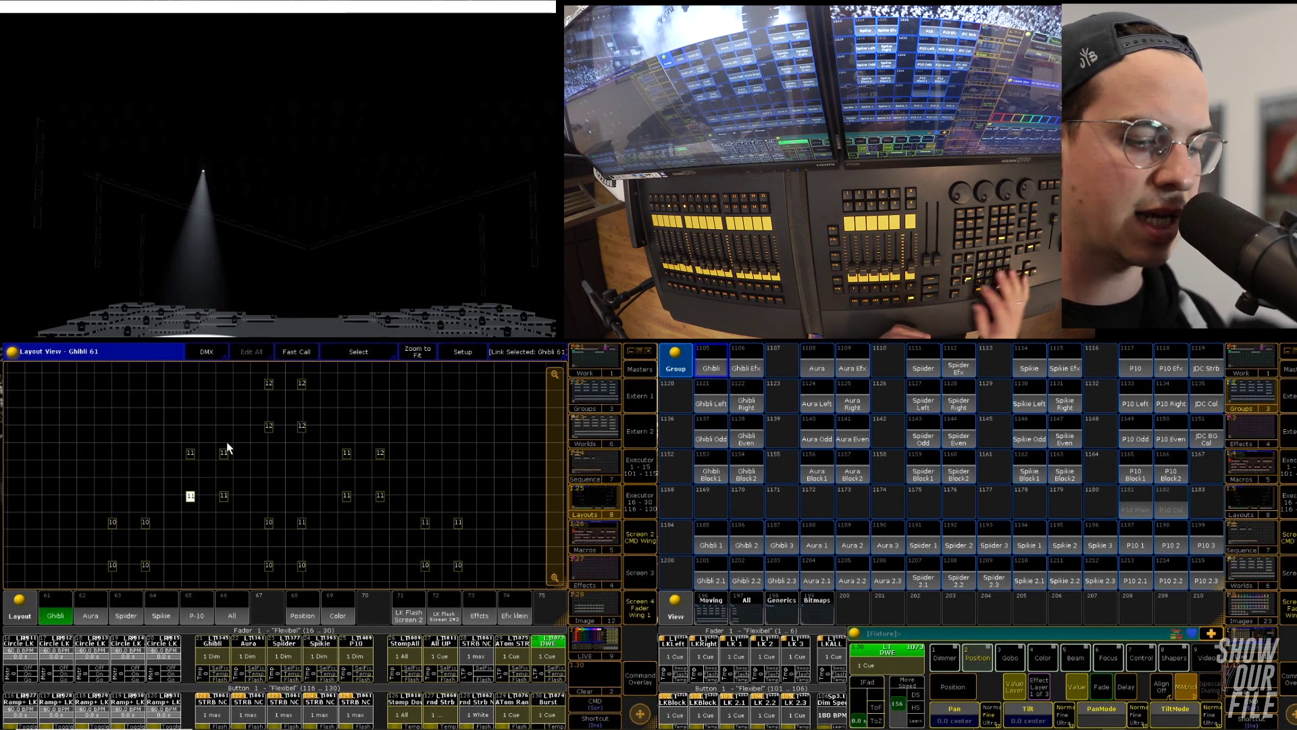
key("Escape")
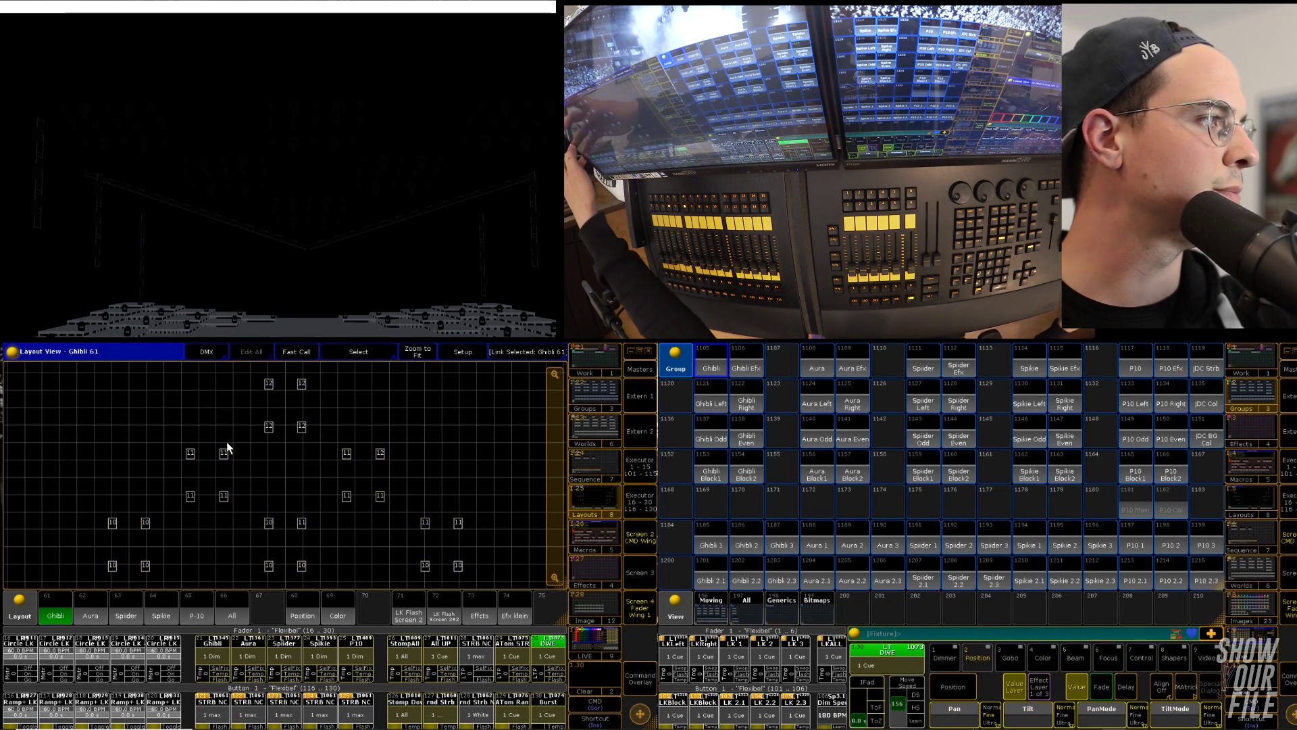
Step: Select all fixtures in the Ghibli layout and store them into the existing Ghibli group
left_click_drag(29, 392, 504, 581)
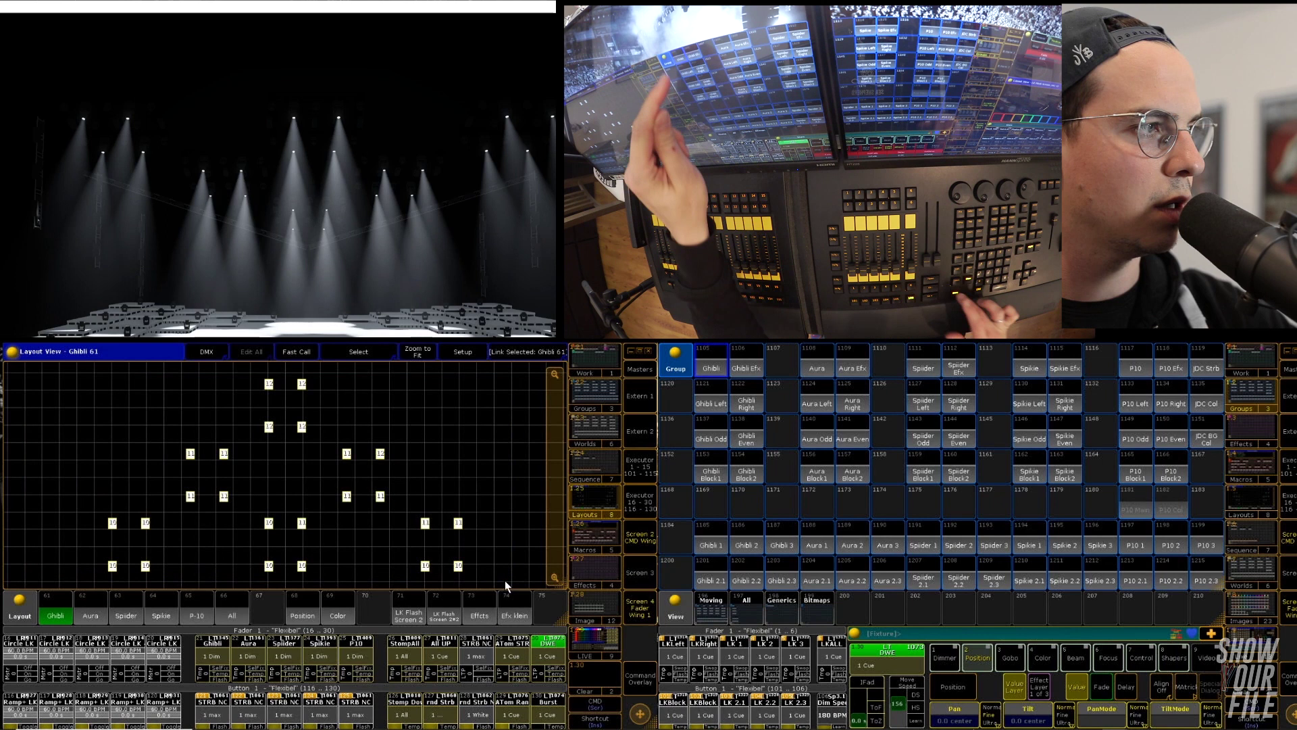
key("s")
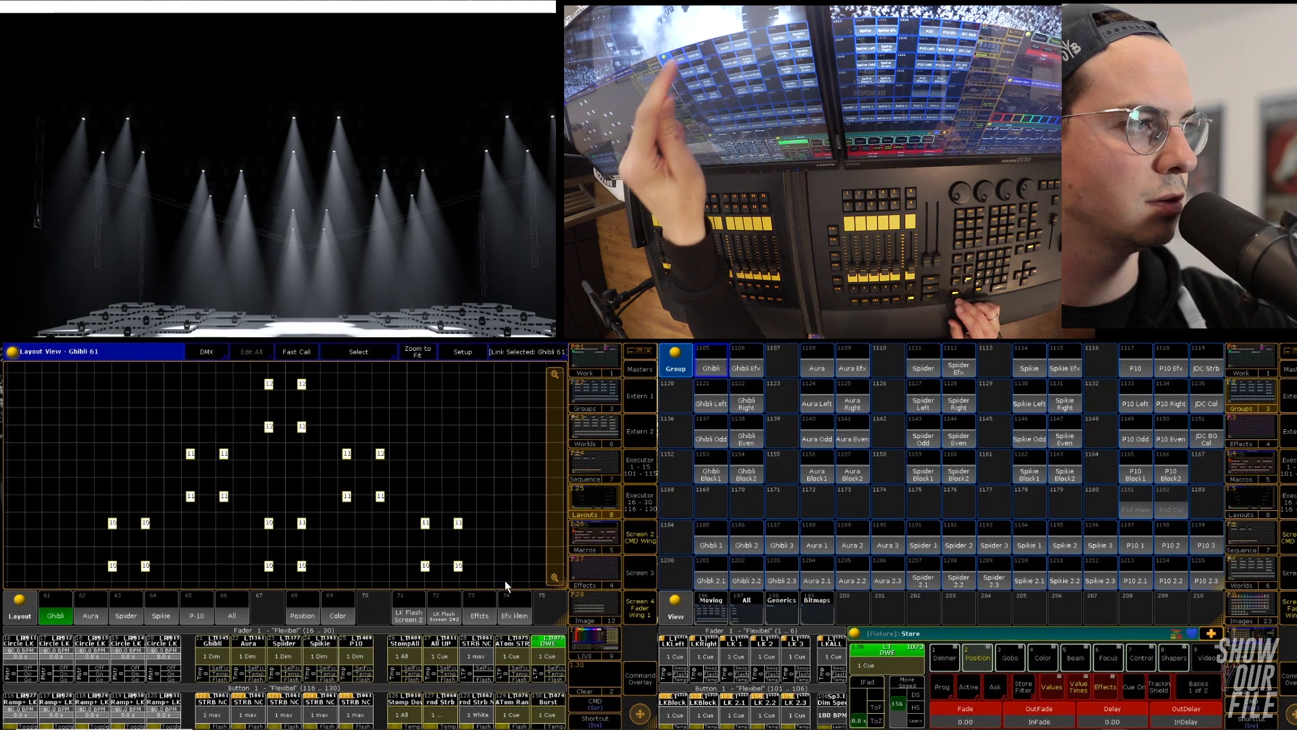
left_click(711, 369)
left_click(918, 554)
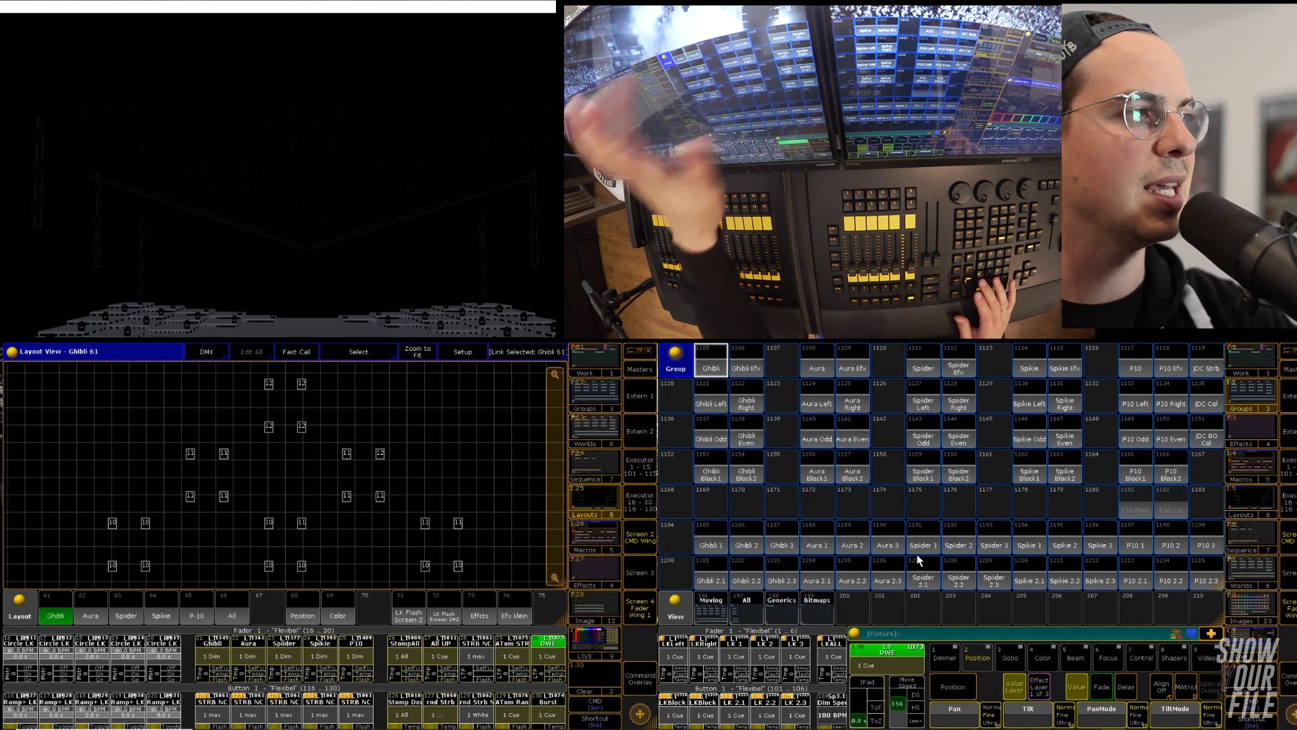
Step: Check the Ghibli Efx group by selecting it, and review the fixture layers in the live patch
left_click(734, 359)
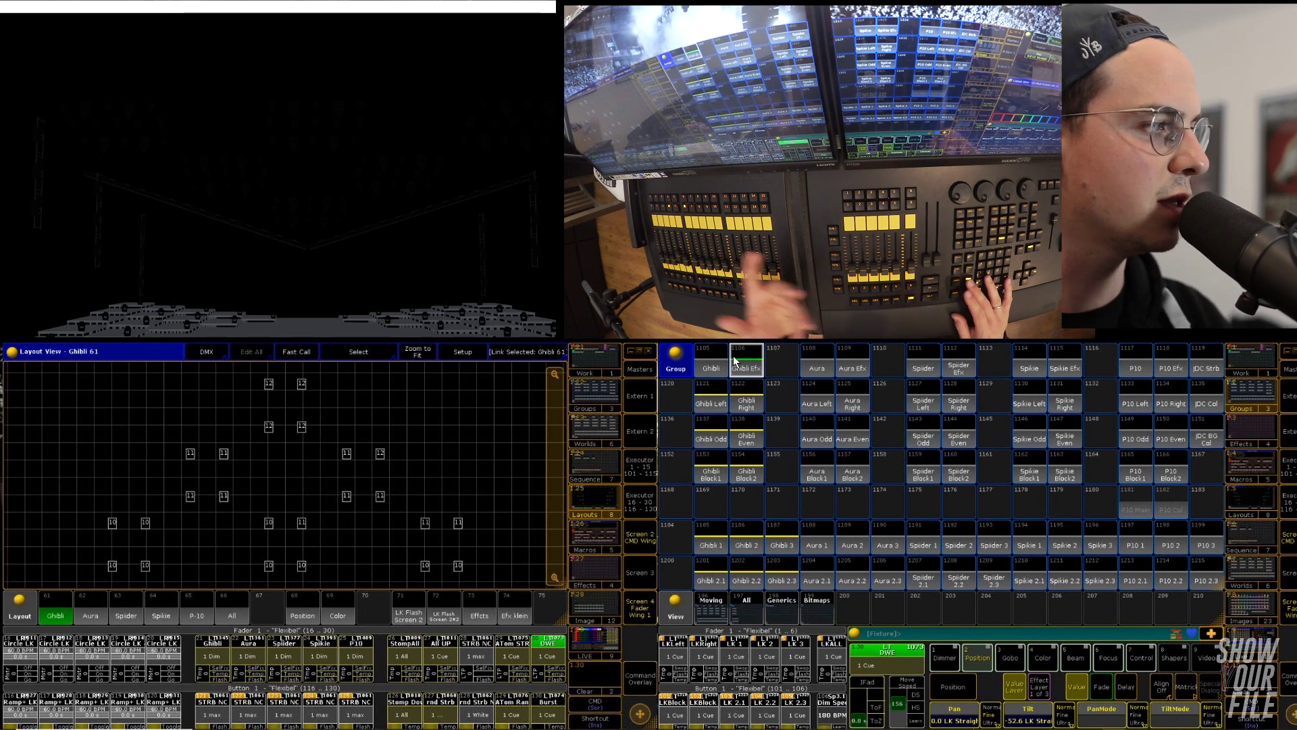
key("Escape")
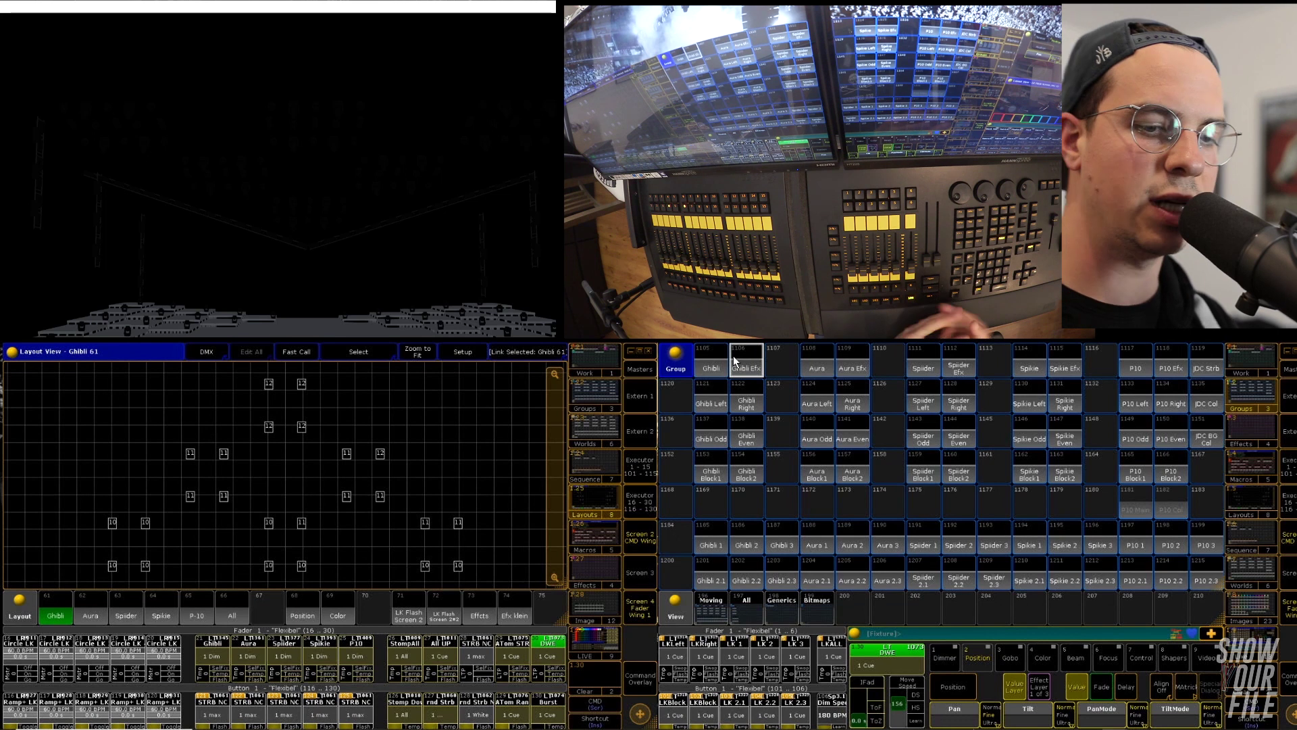
key("F10")
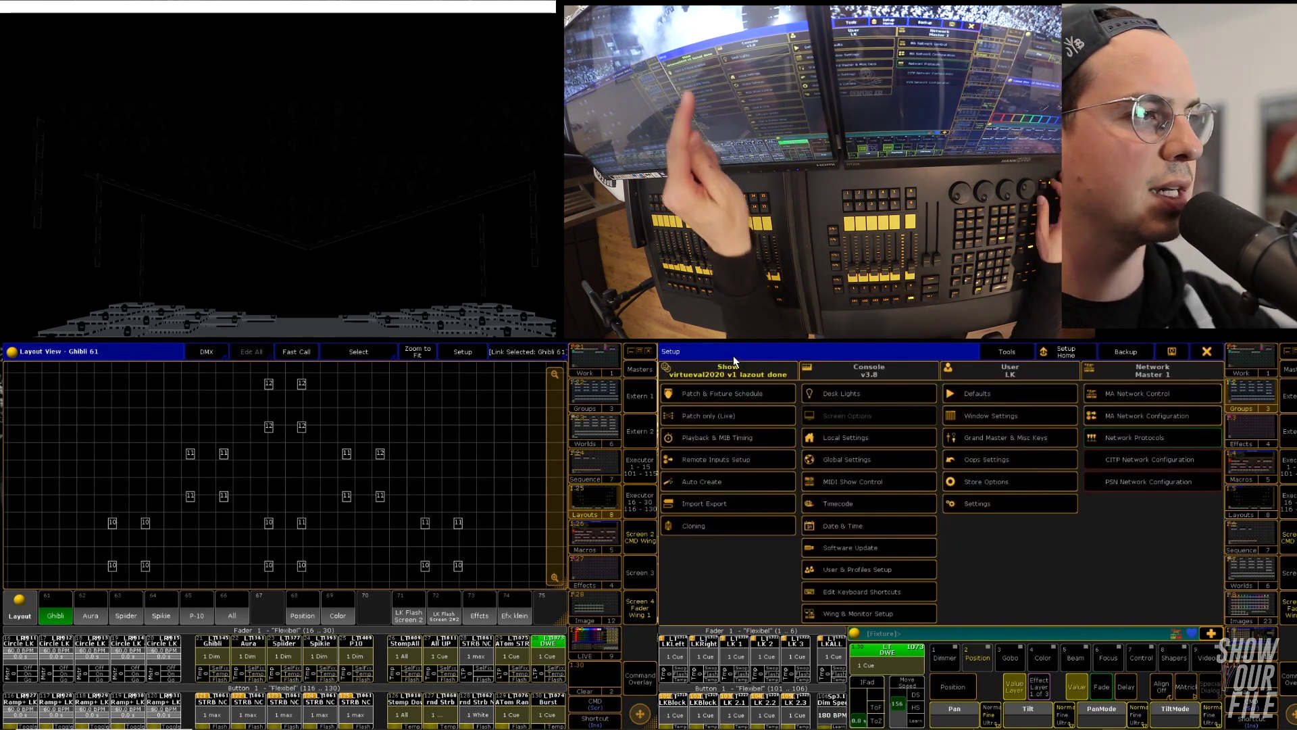
left_click(719, 417)
scroll(850, 530, "down", 5)
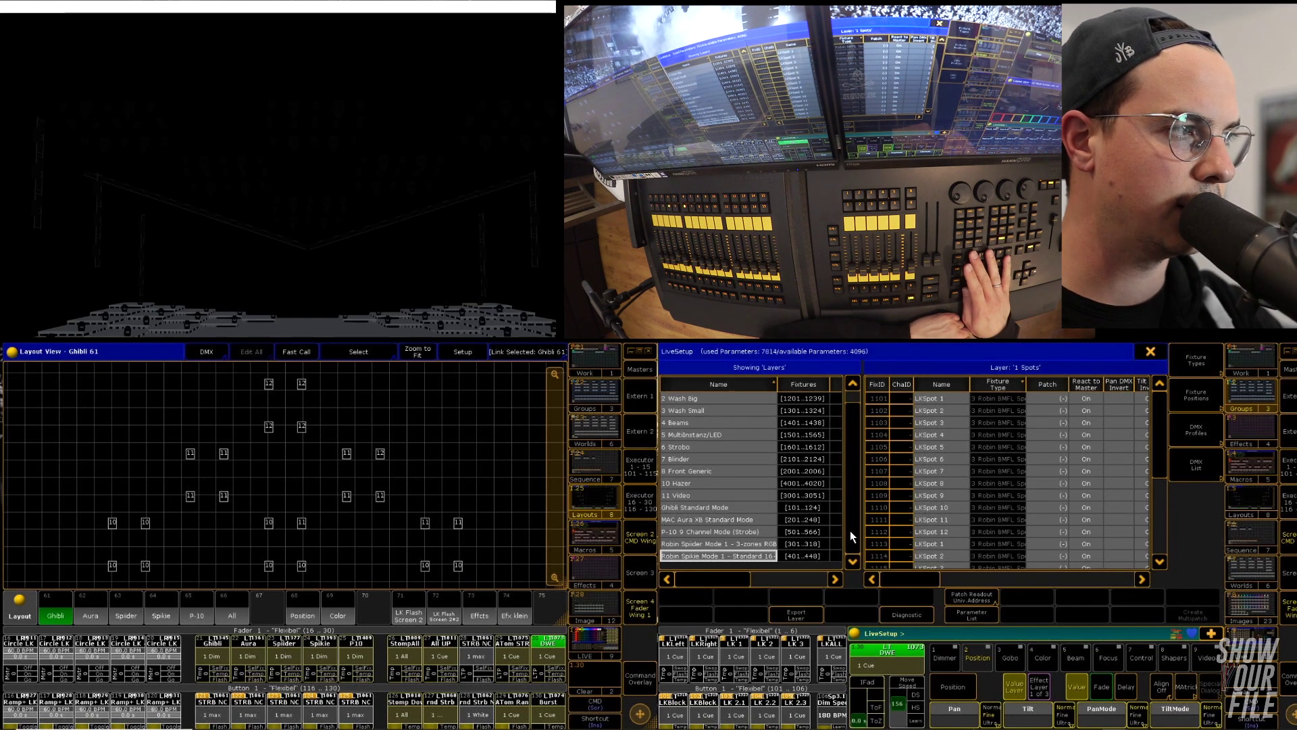
left_click_drag(860, 454, 848, 454)
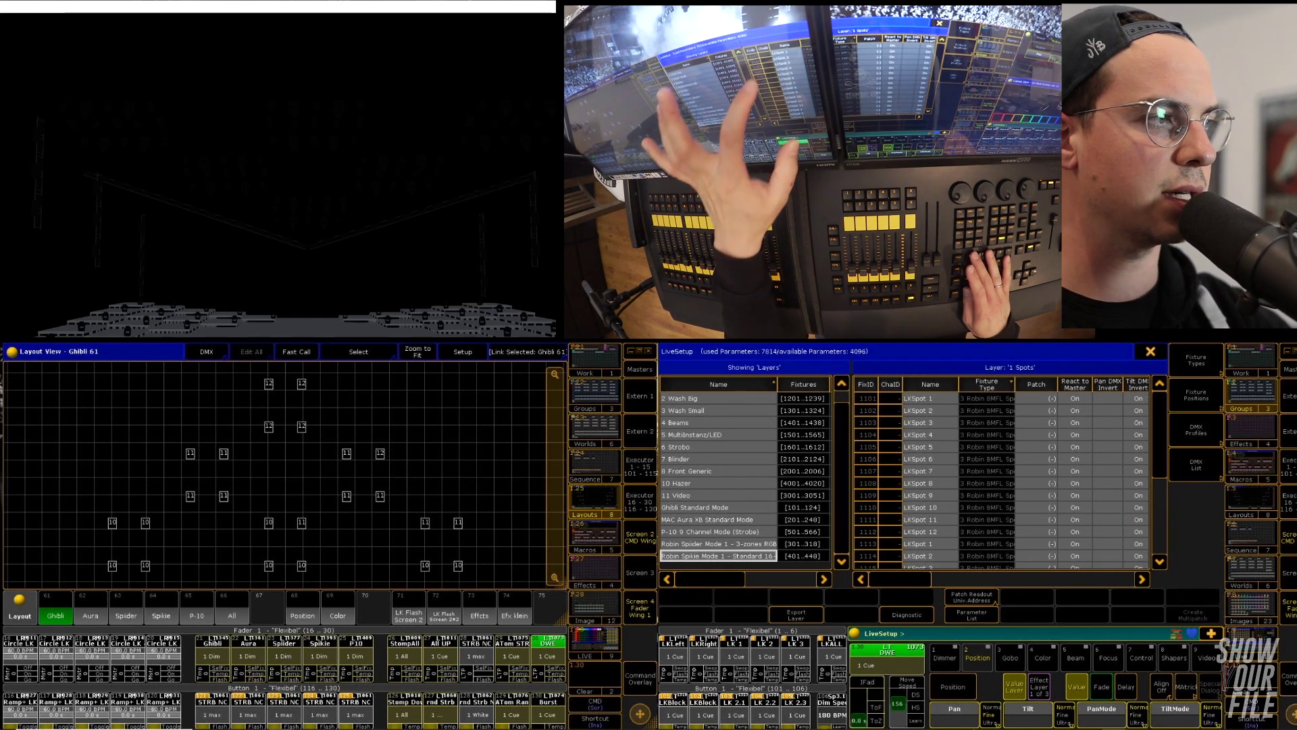
scroll(845, 455, "up", 5)
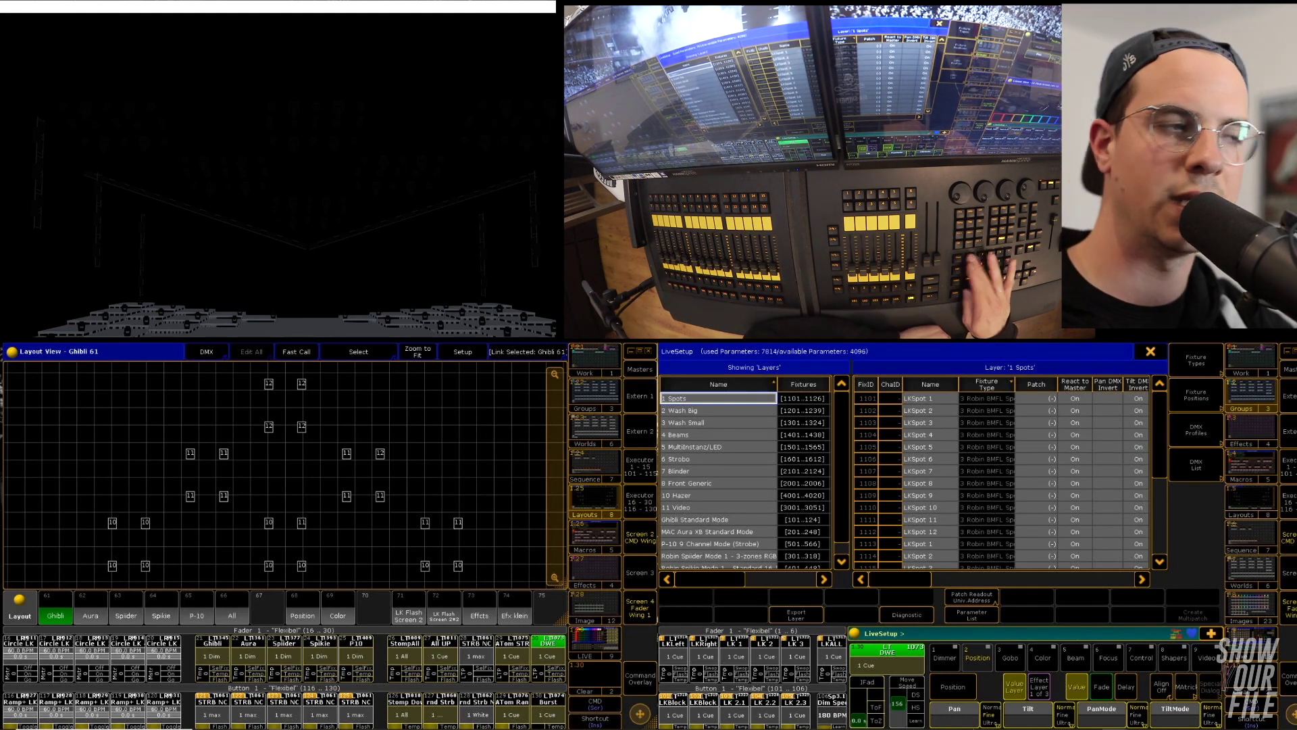
key("Escape")
key("Escape")
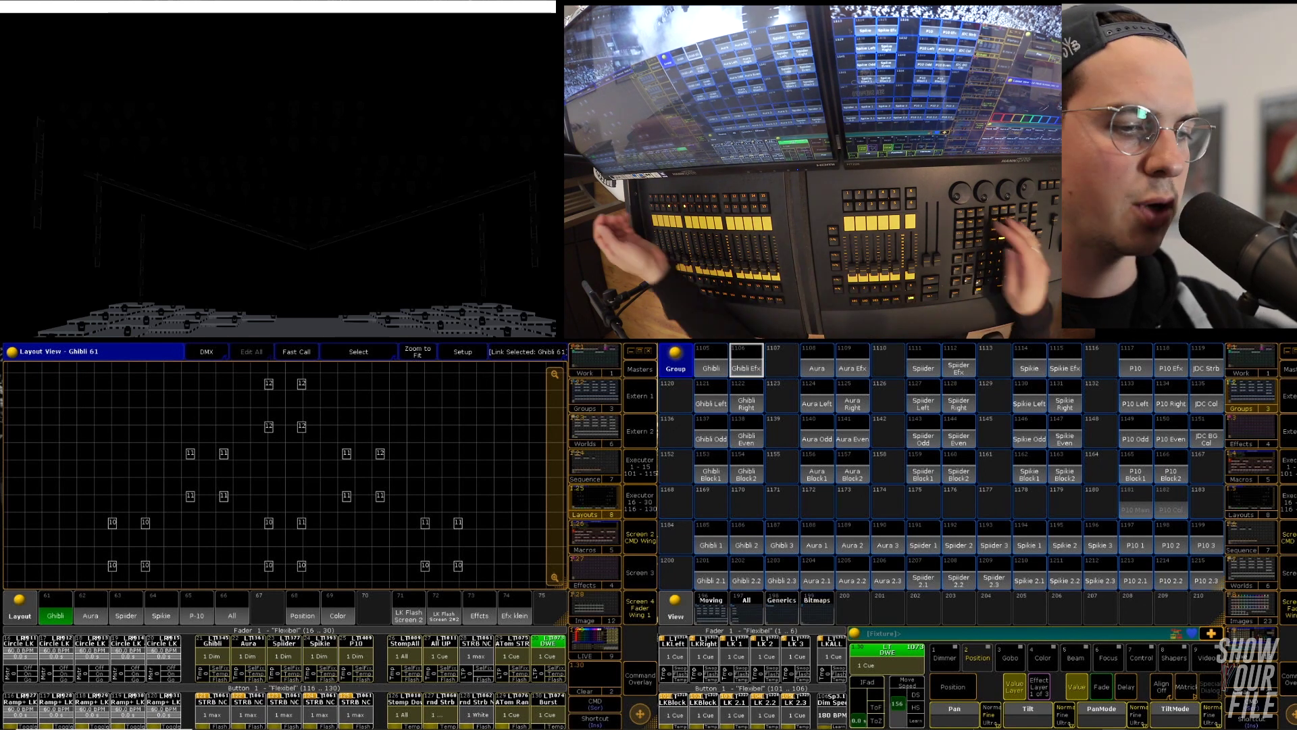
Step: Select all fixtures of the Ghibli layout, store them in empty group slot 1489, and clear the selection
type("Select")
left_click(55, 609)
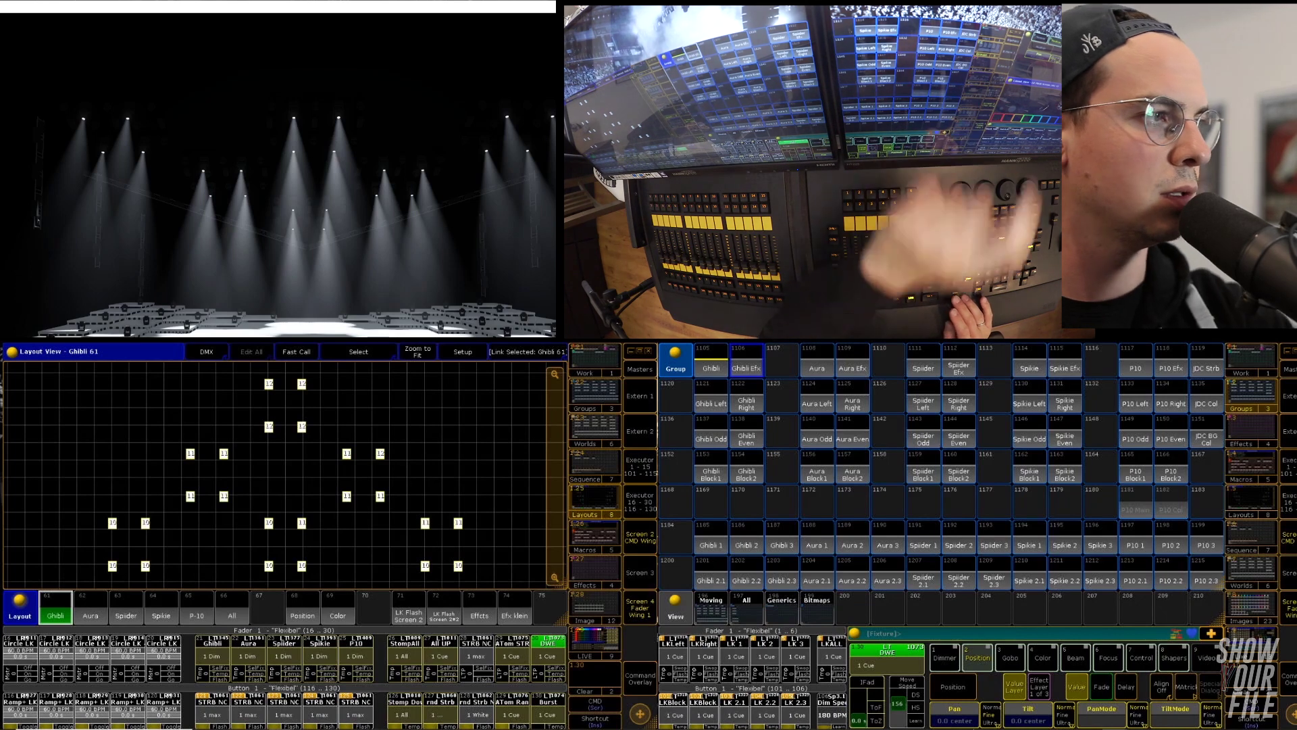
left_click(746, 361)
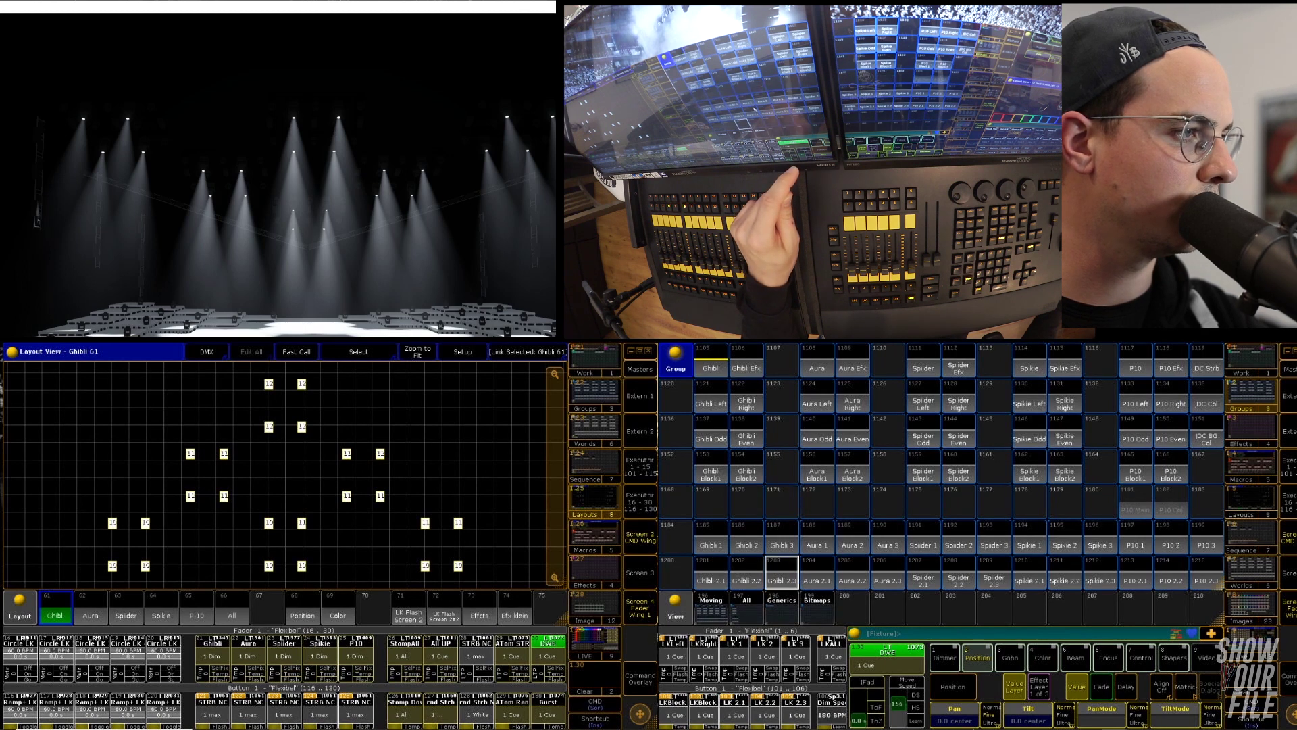
scroll(782, 502, "down", 10)
scroll(782, 572, "down", 3)
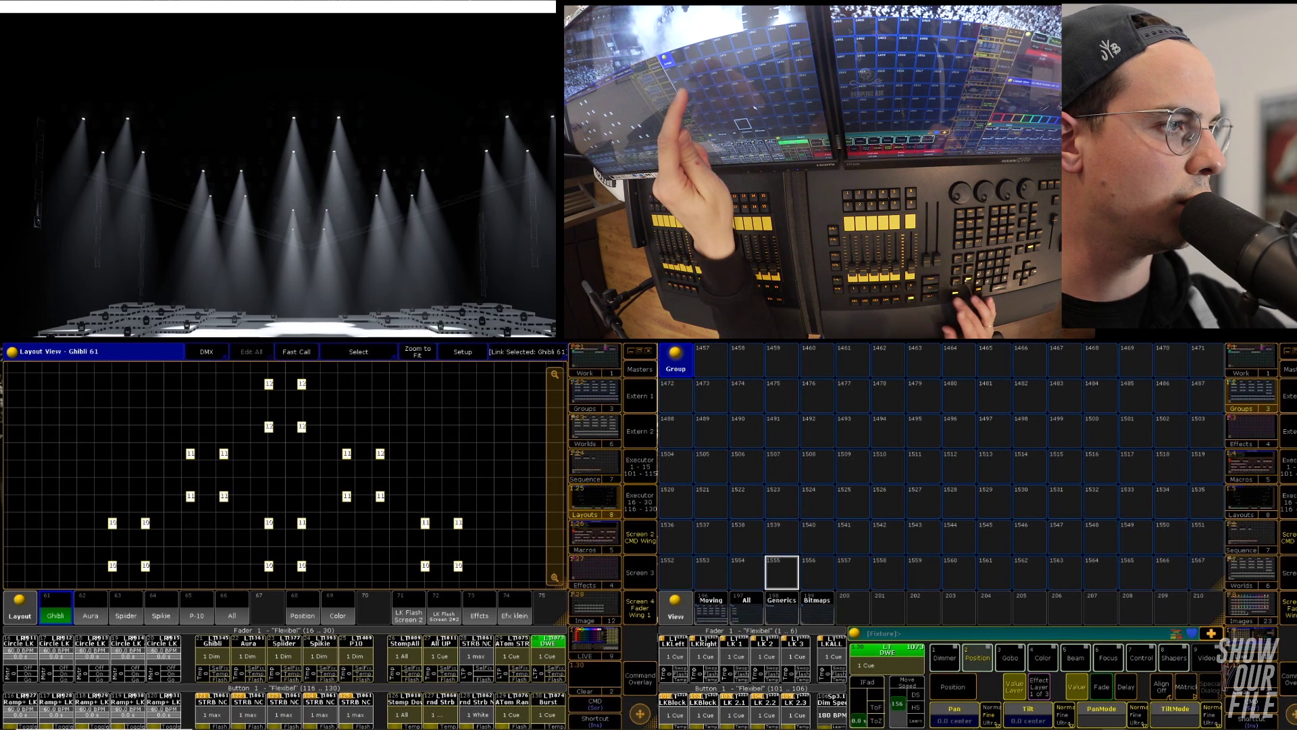
left_click(711, 430)
key("BackSpace")
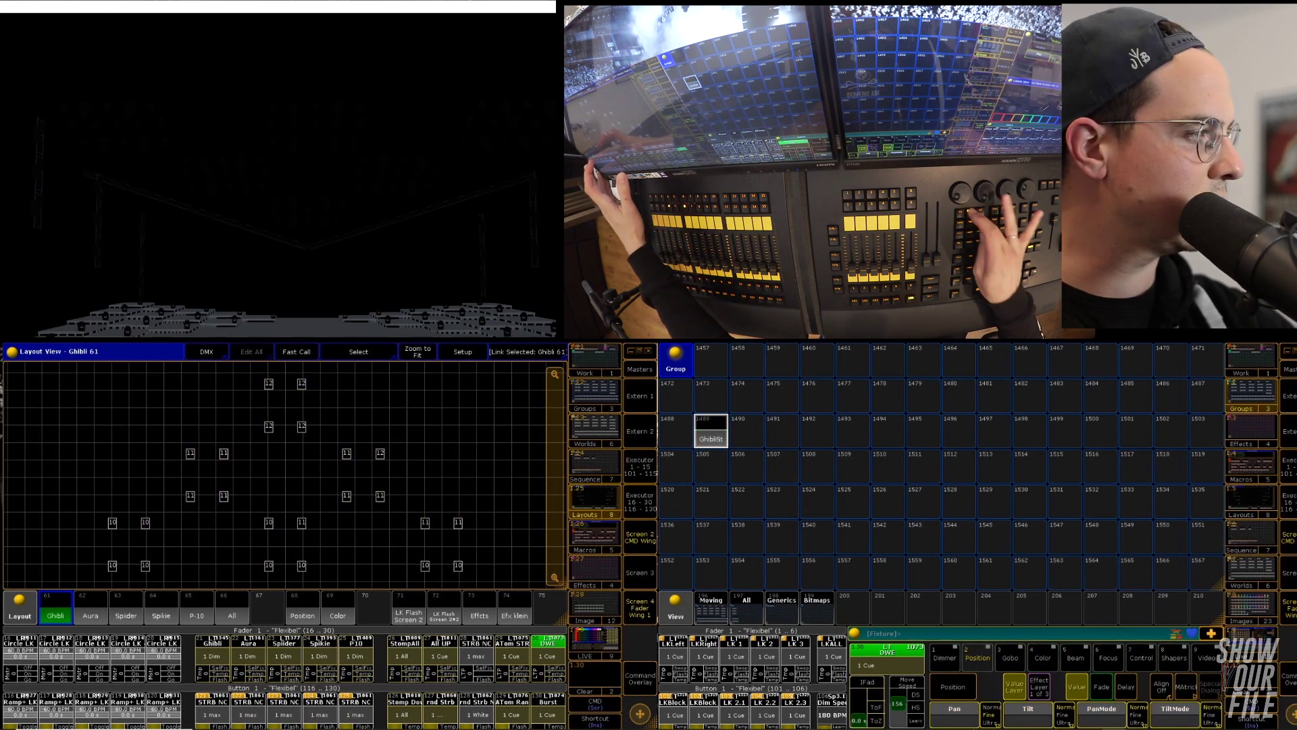
Step: Store the Aura layout's fixtures in group slot 1490 and the Spider layout's fixtures in slot 1491
left_click(90, 608)
left_click(746, 433)
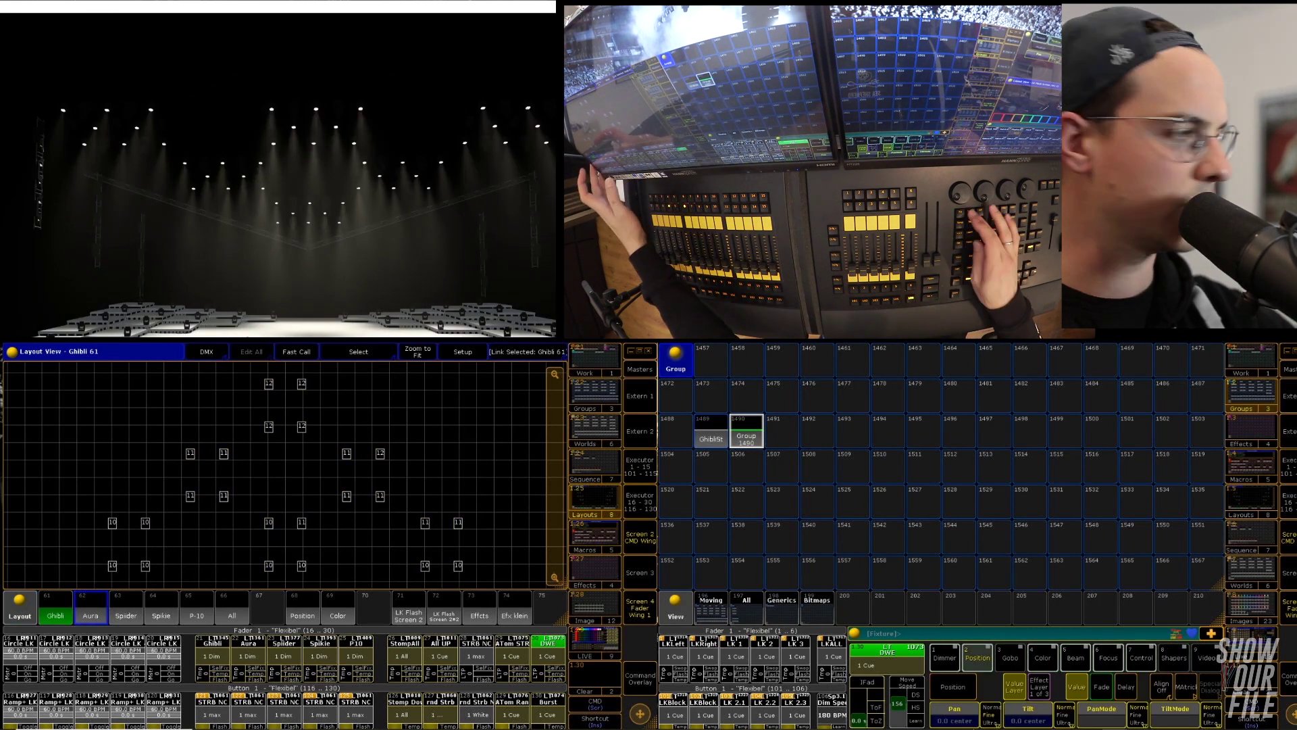
left_click(126, 608)
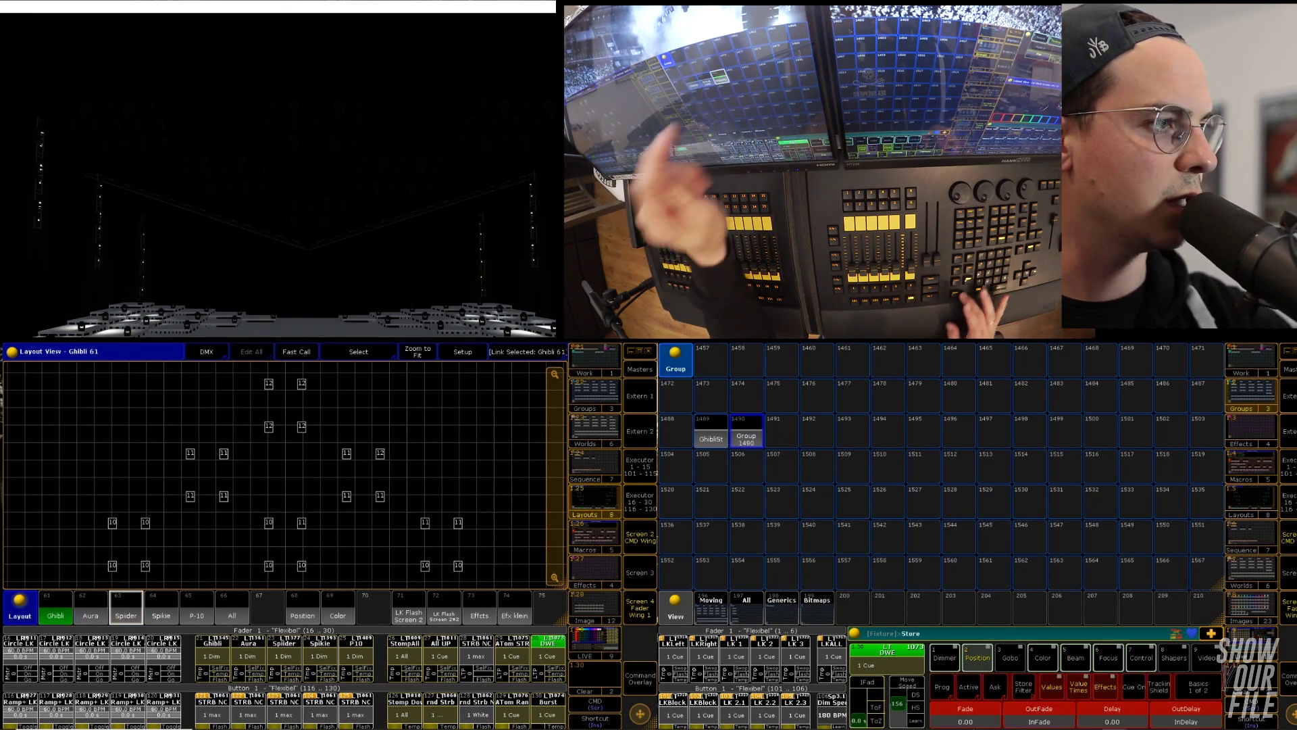
left_click(781, 432)
key("BackSpace")
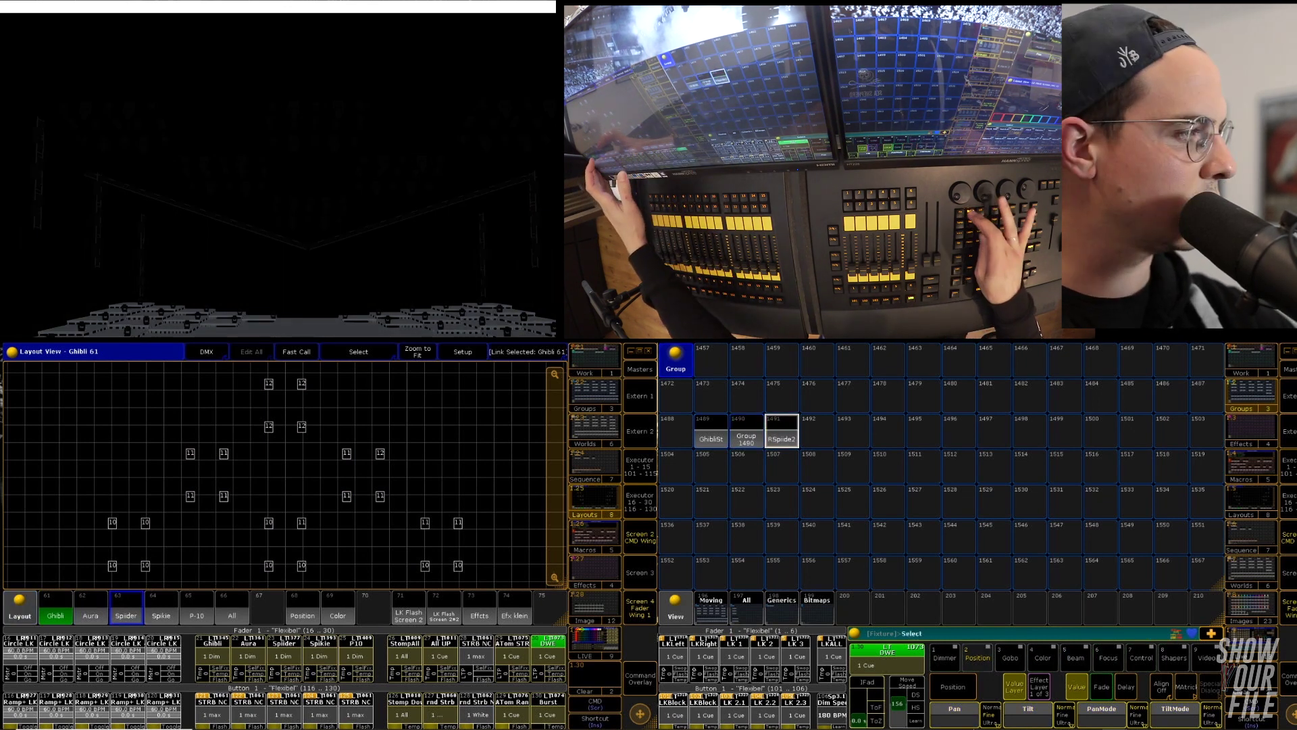
Step: Select the Aura layout's fixtures again, check them against group 1490, and clear the selection
left_click(90, 608)
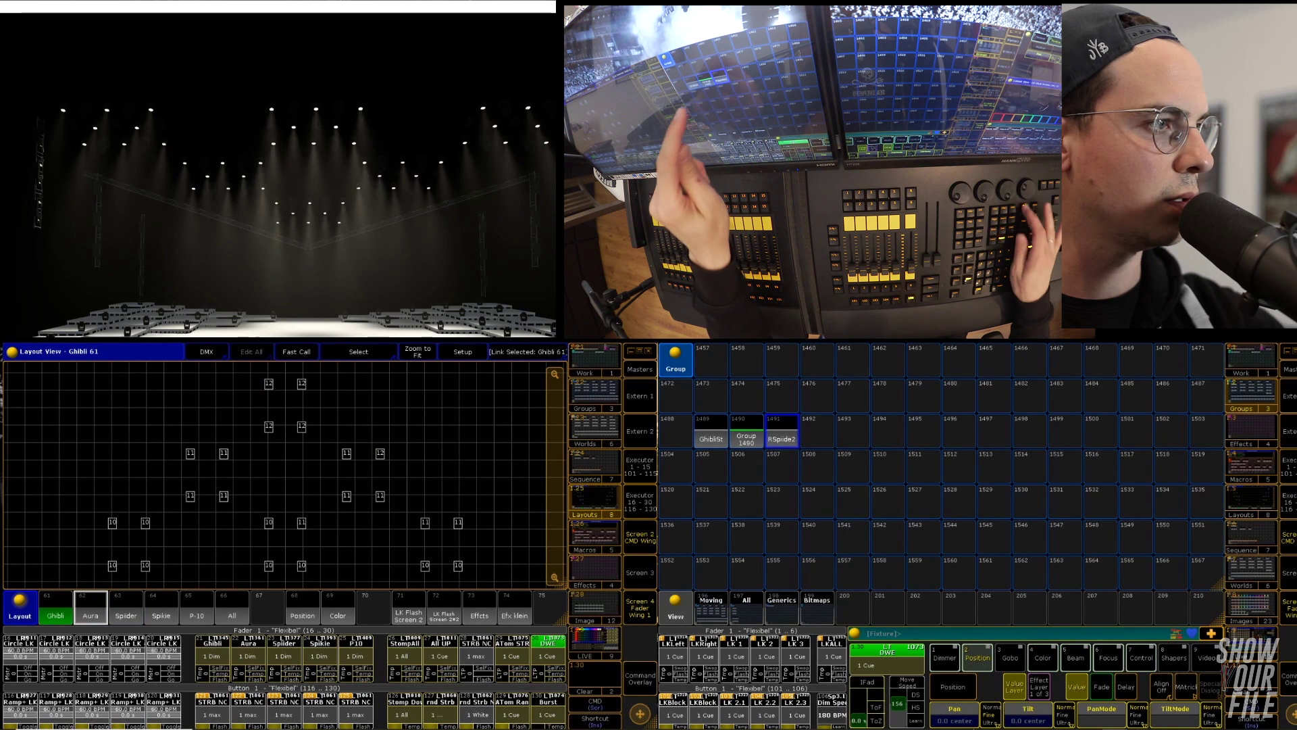
left_click(746, 436)
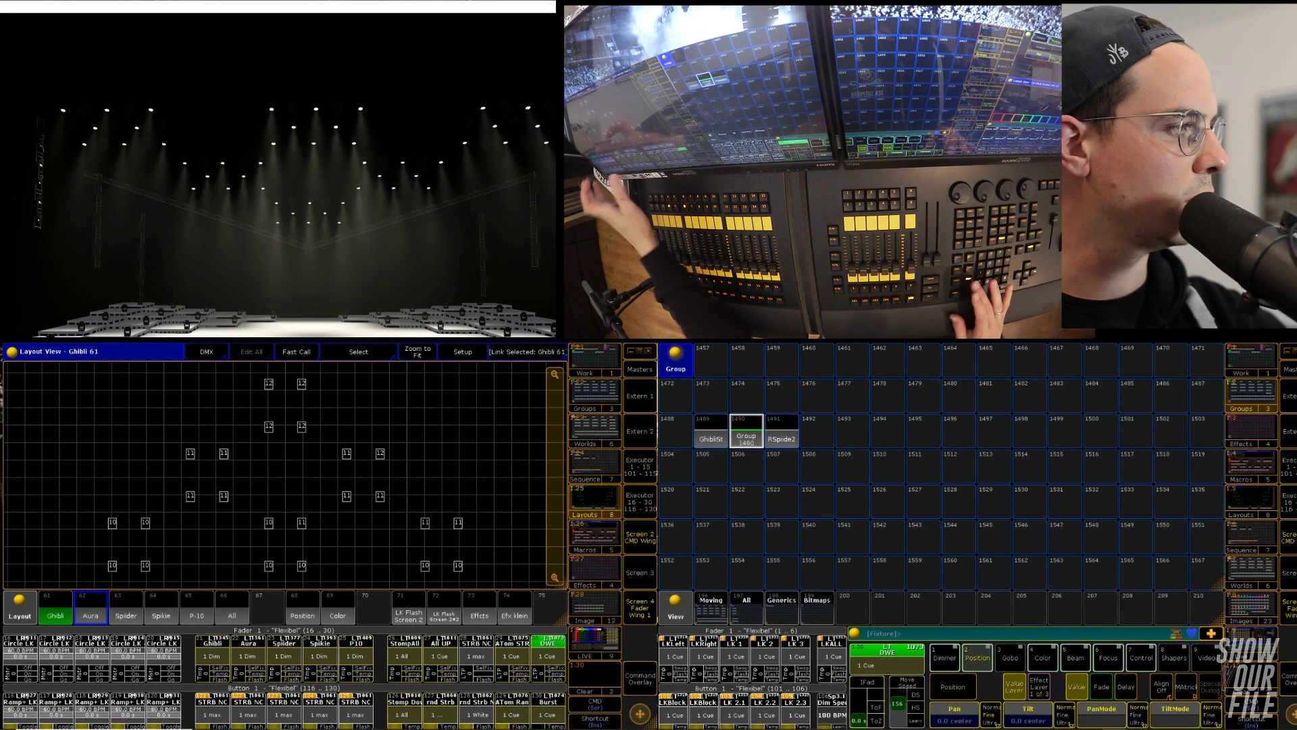
key("BackSpace")
Step: Store the Spikie layout's fixtures in group slot 1492 and the P-10 layout's fixtures in slot 1493
left_click(161, 608)
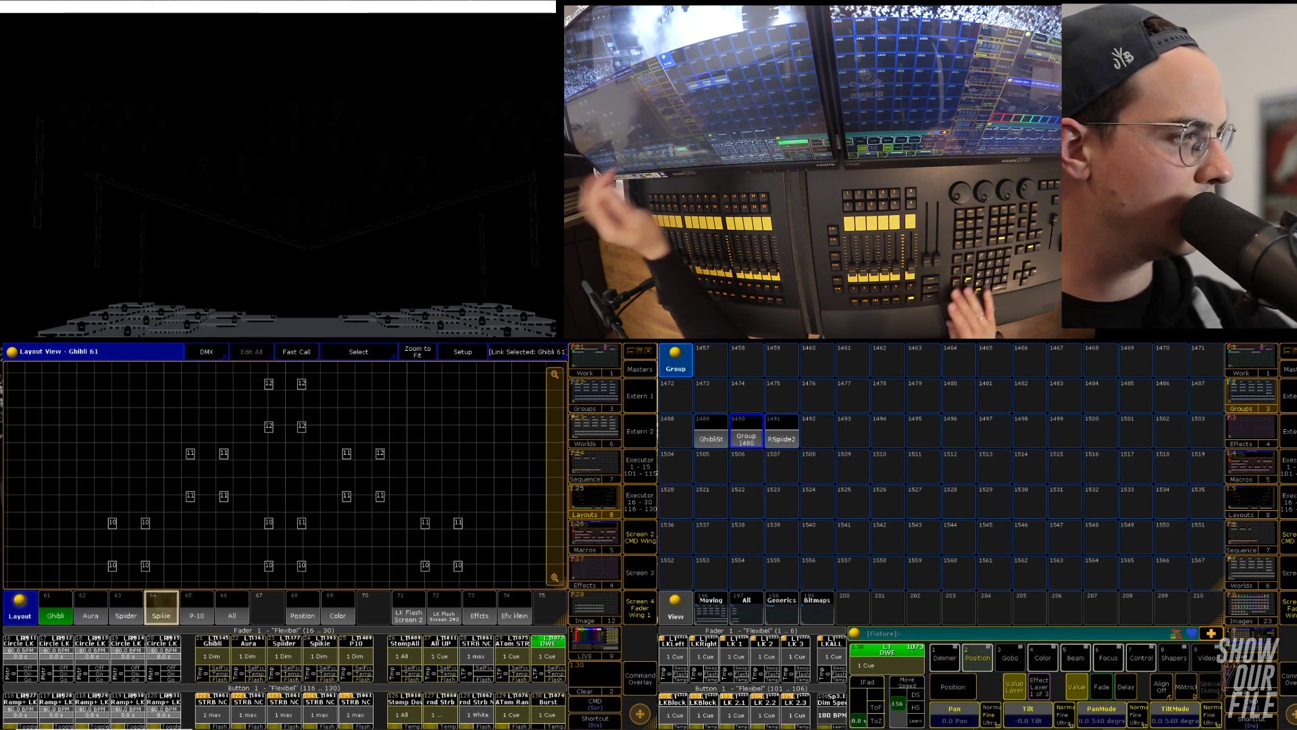
left_click(816, 432)
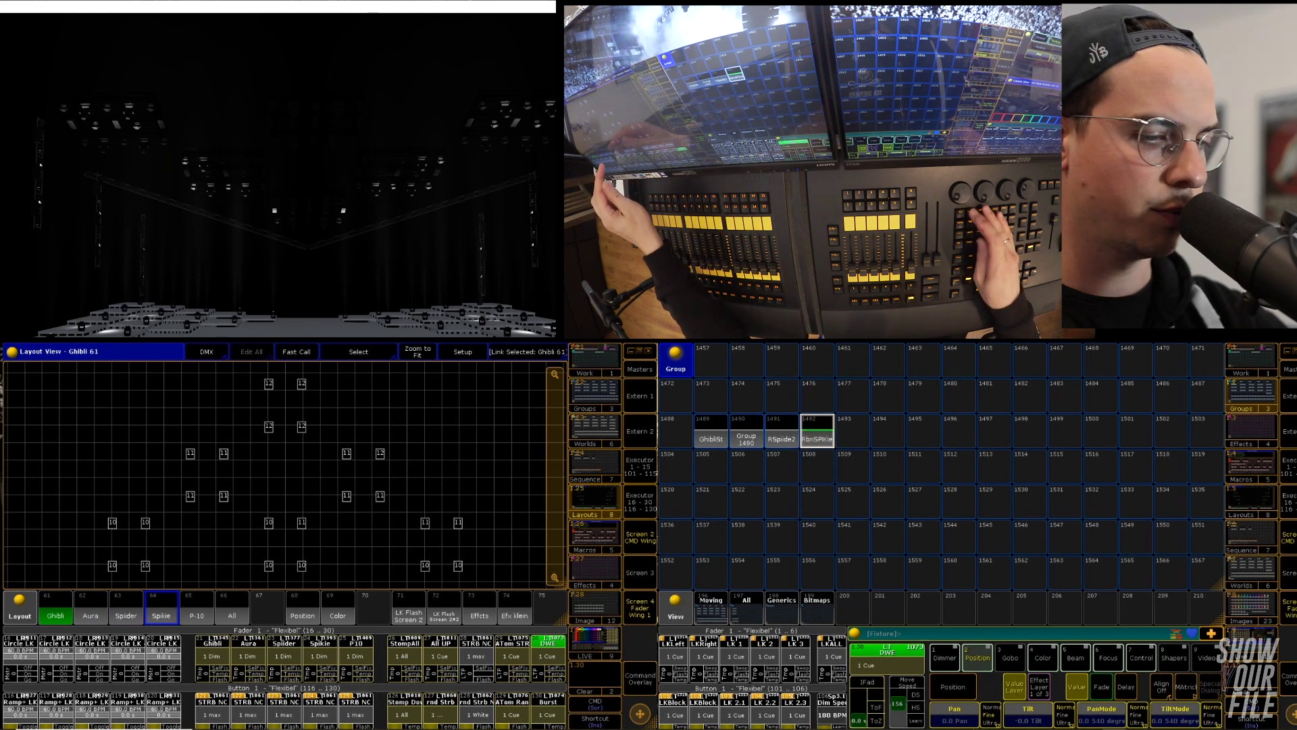
left_click(196, 608)
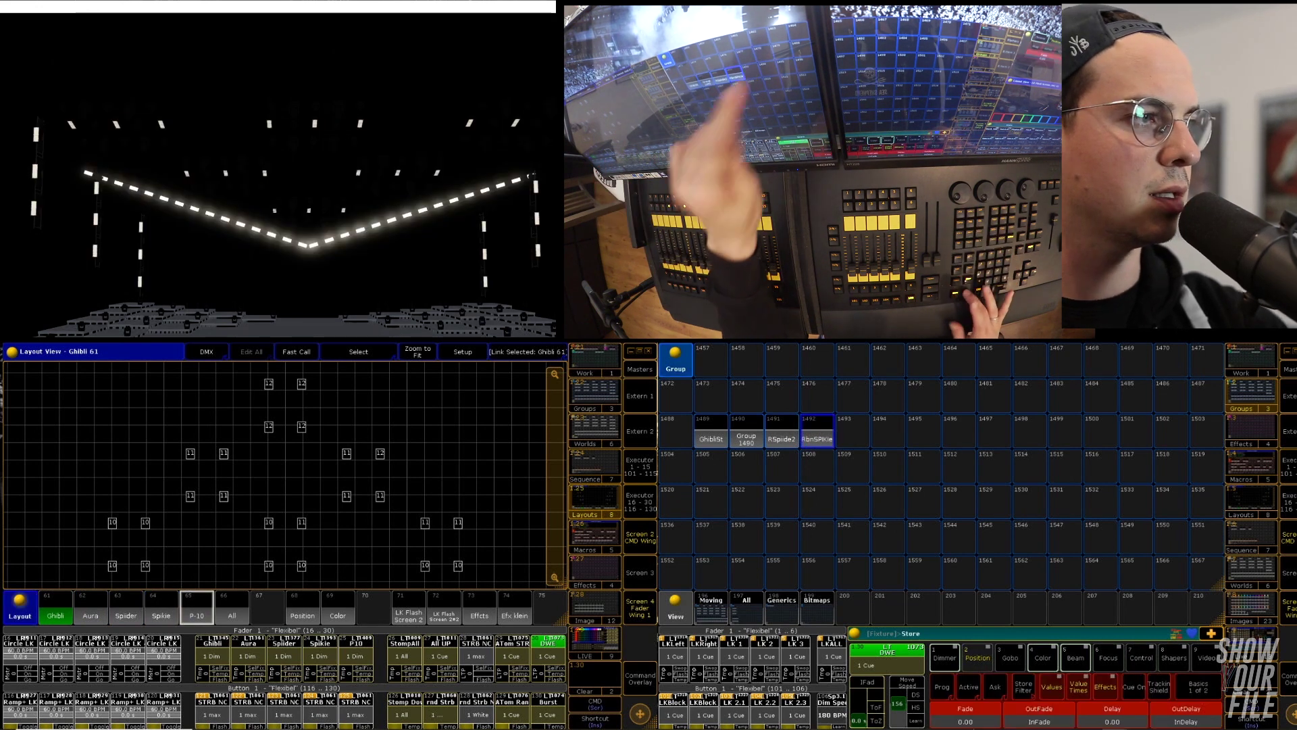
left_click(852, 432)
key("BackSpace")
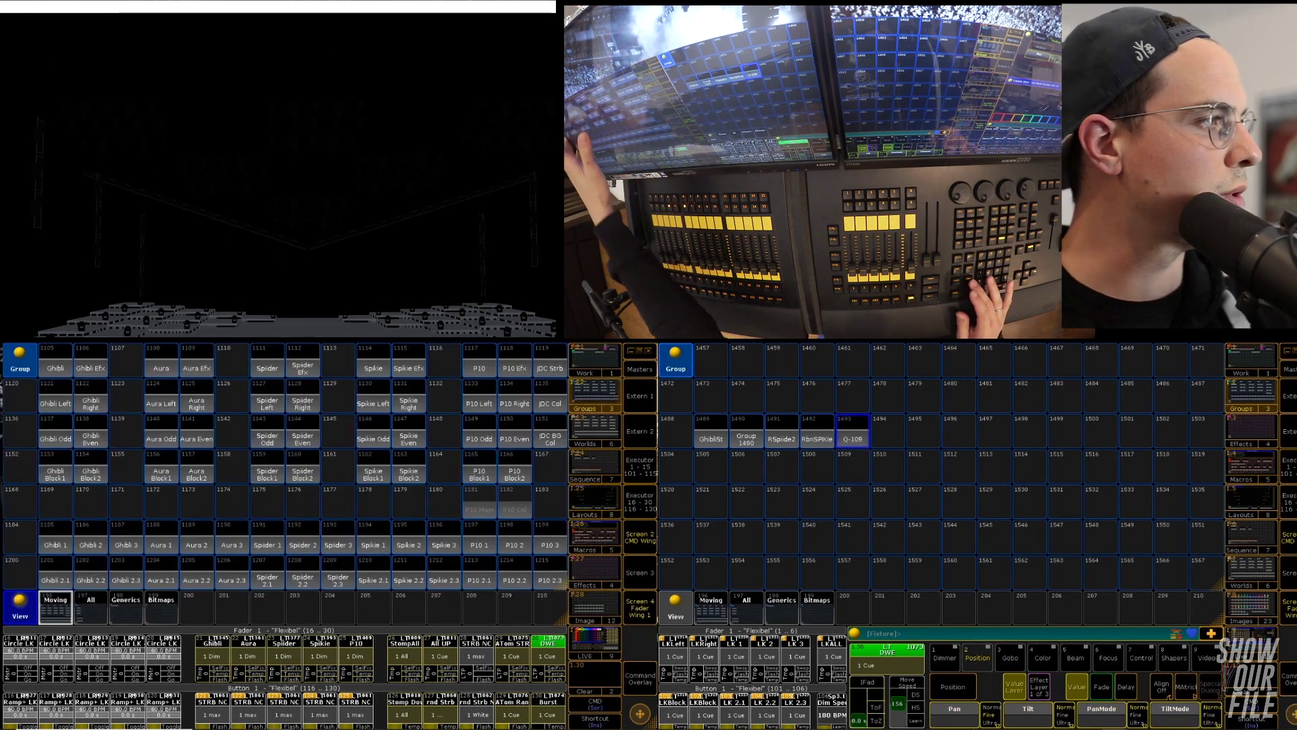
Step: Store the fixtures of the existing Ghibli Efx group in group slot 1473 and those of the Aura group in slot 1474
left_click(91, 365)
left_click(711, 398)
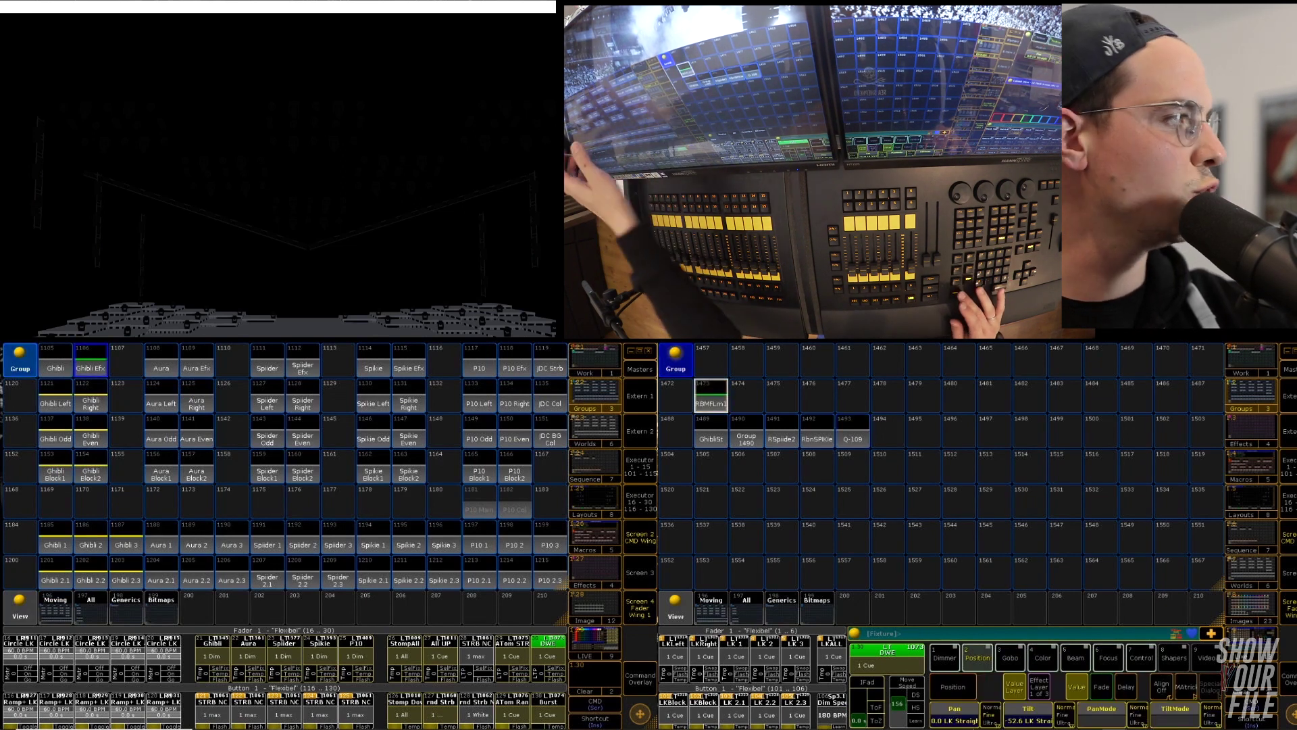
left_click(161, 364)
left_click(747, 399)
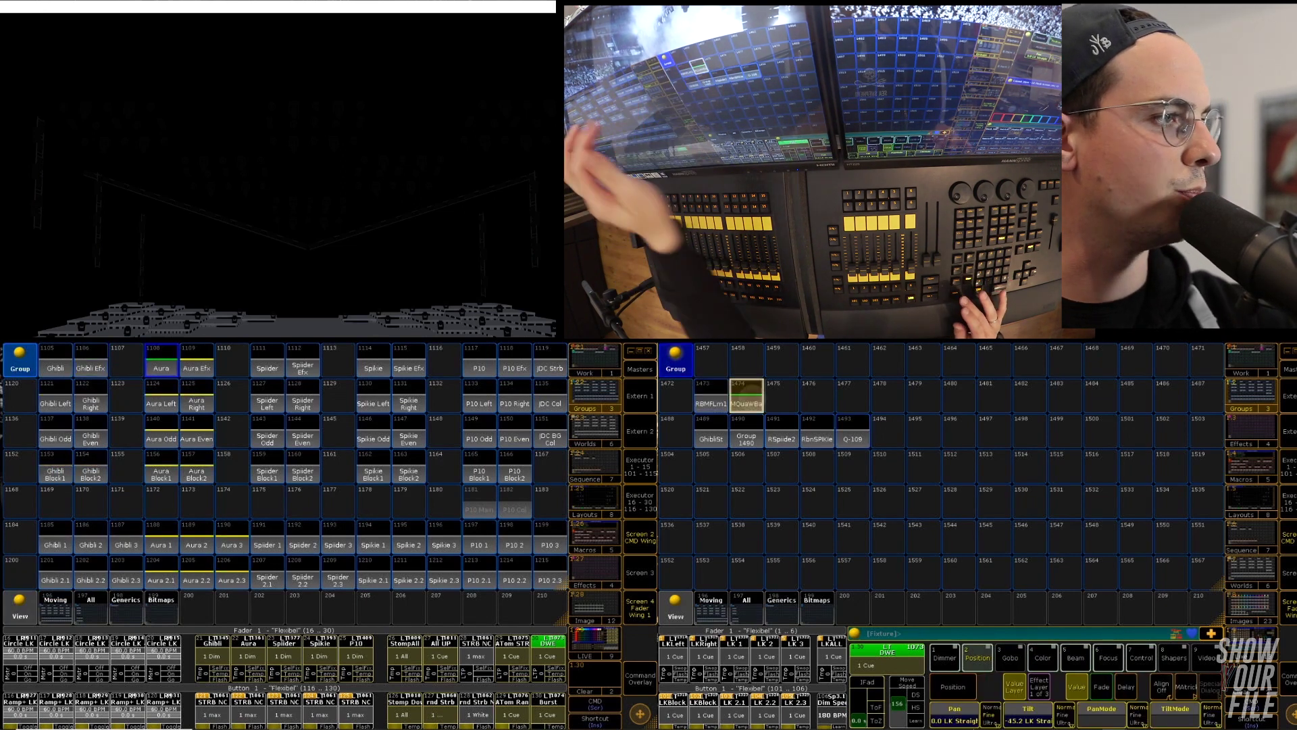
Step: Store the fixtures of the existing Spider, Spikie and P10 groups in group slots 1475, 1476 and 1477 respectively
left_click(268, 365)
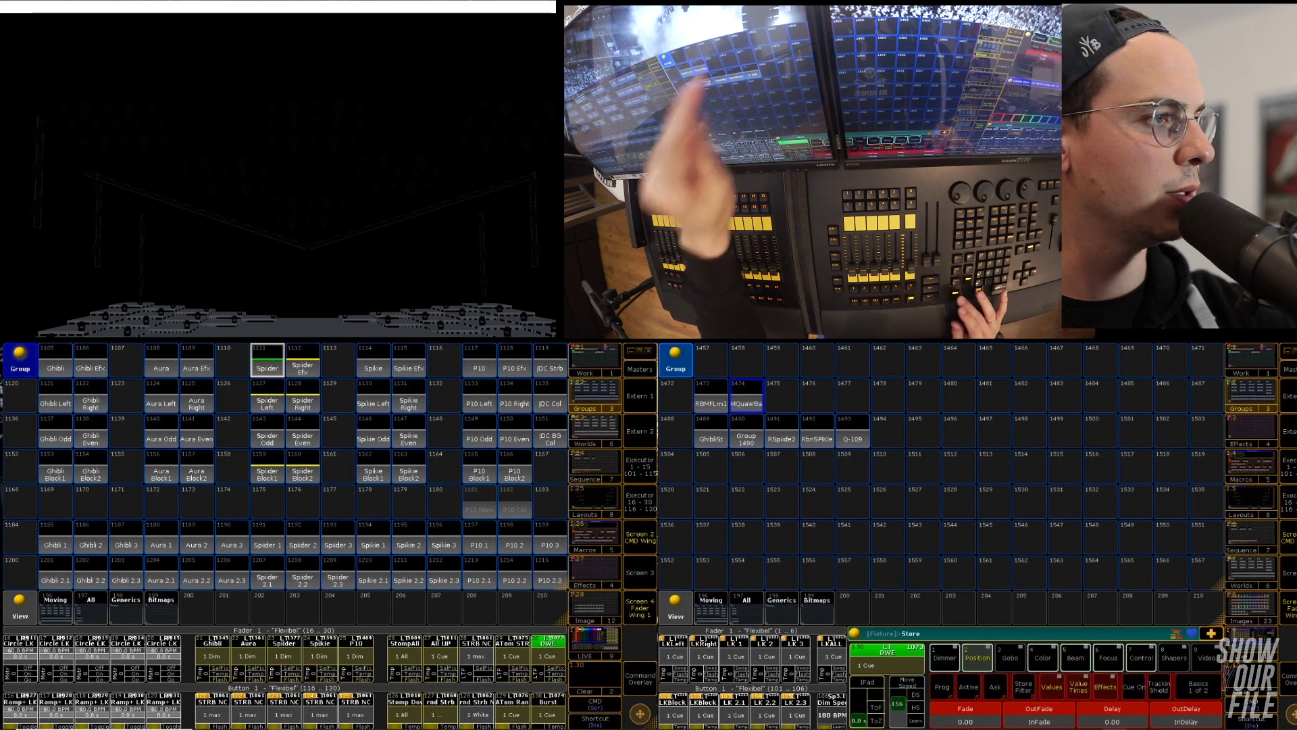
left_click(782, 398)
left_click(373, 364)
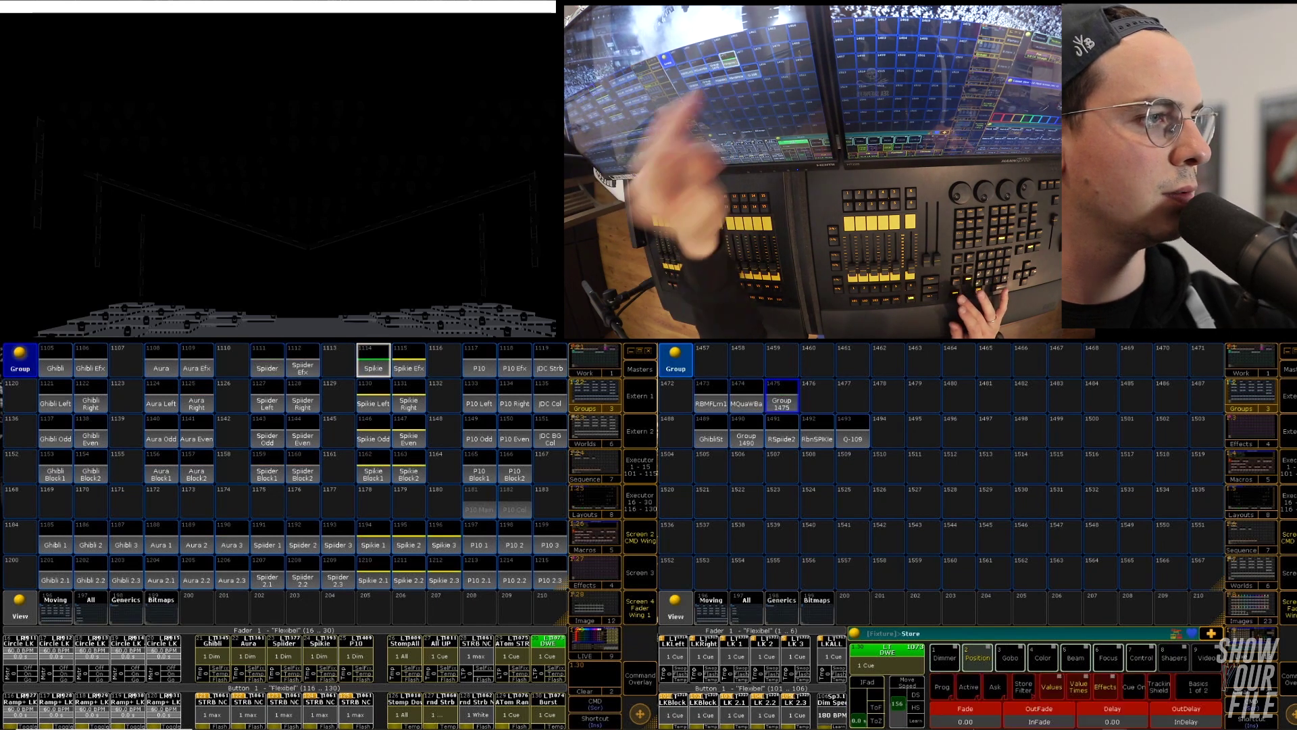
left_click(817, 399)
left_click(479, 364)
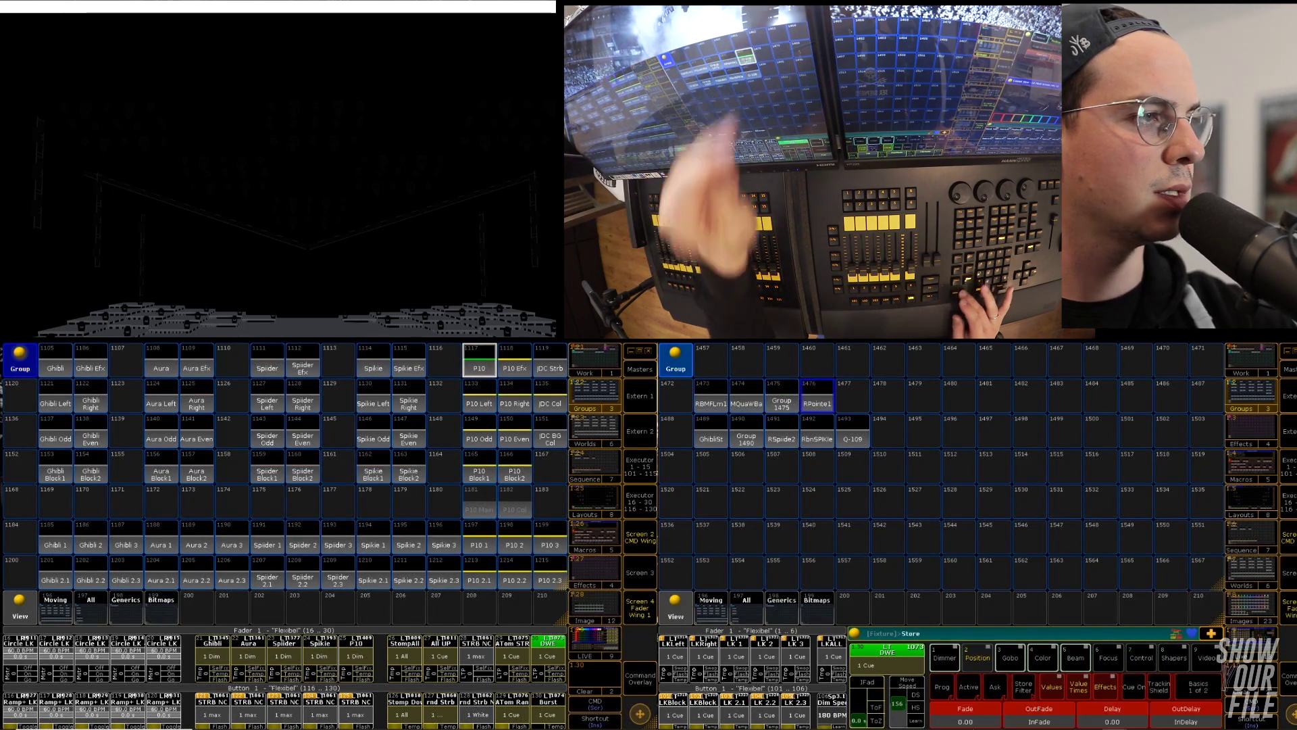
left_click(853, 399)
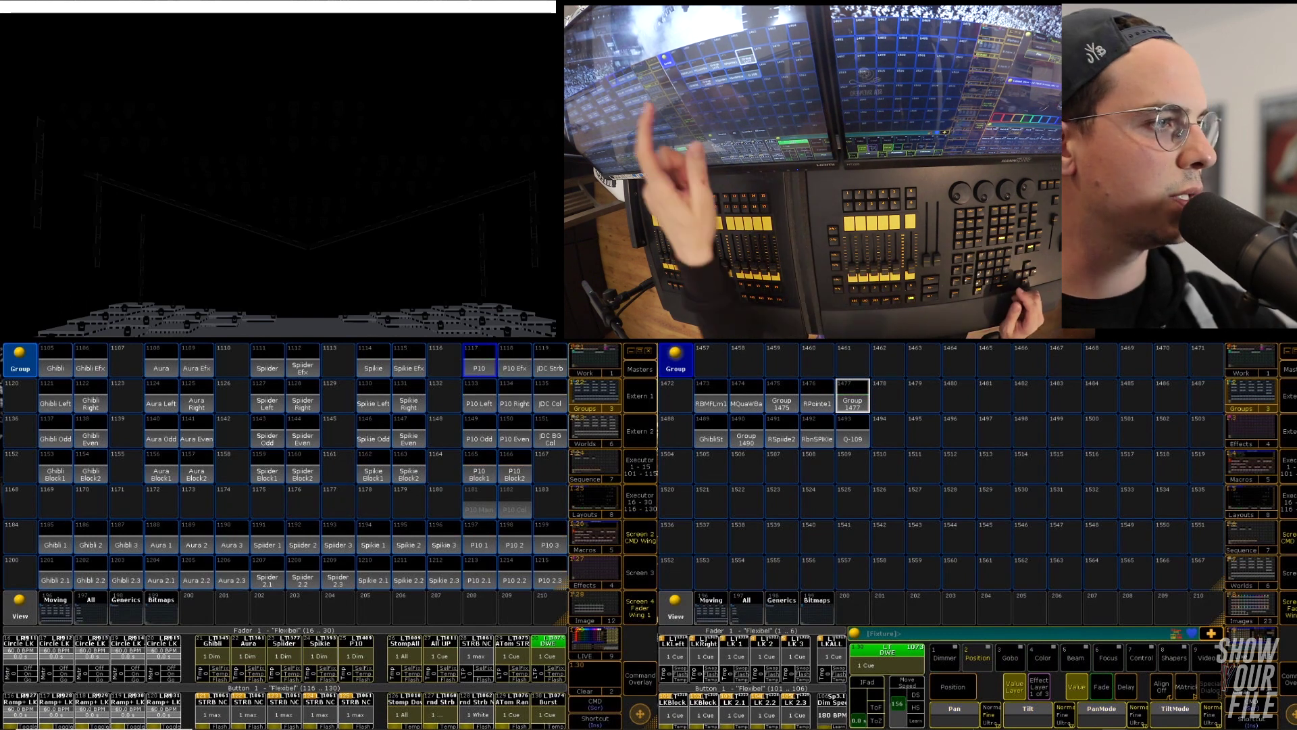
Step: Pair the fixtures of group 1473 as clone source with those of group 1489 as clone target in the cloning preparation
left_click(55, 606)
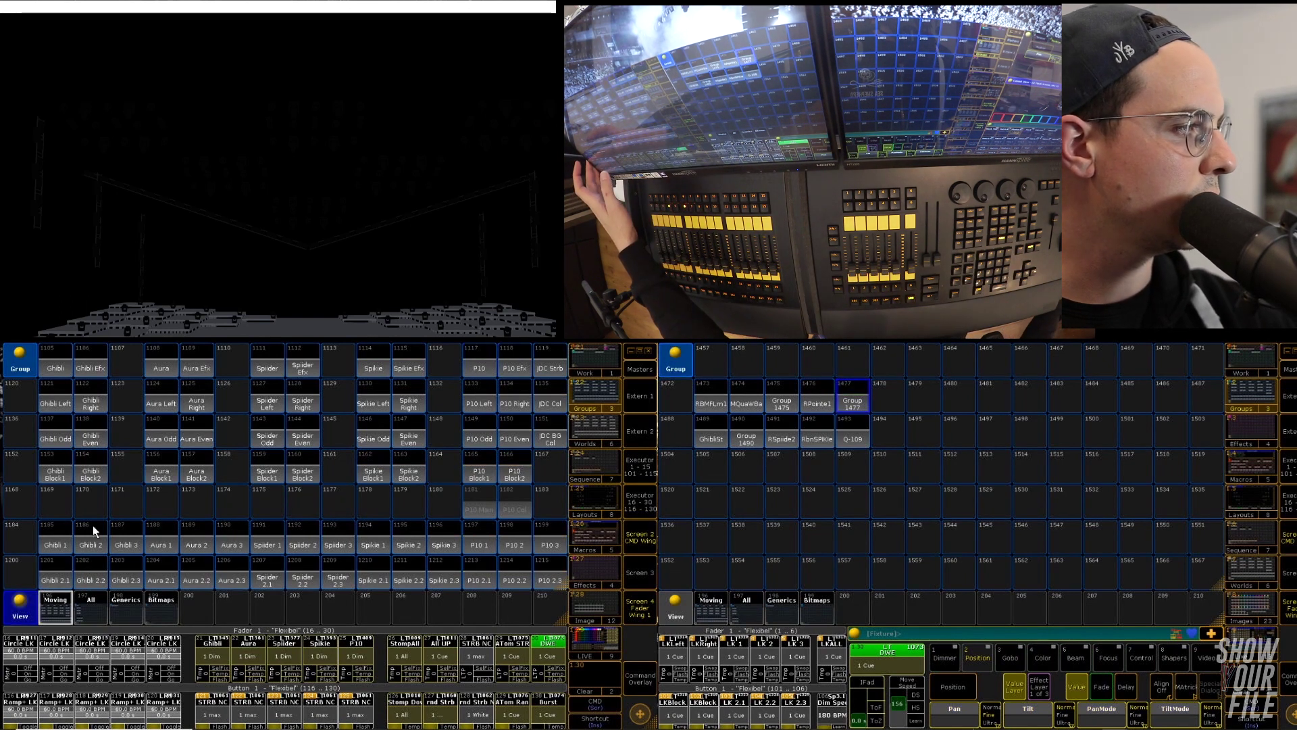
scroll(86, 503, "down", 6)
scroll(84, 502, "down", 15)
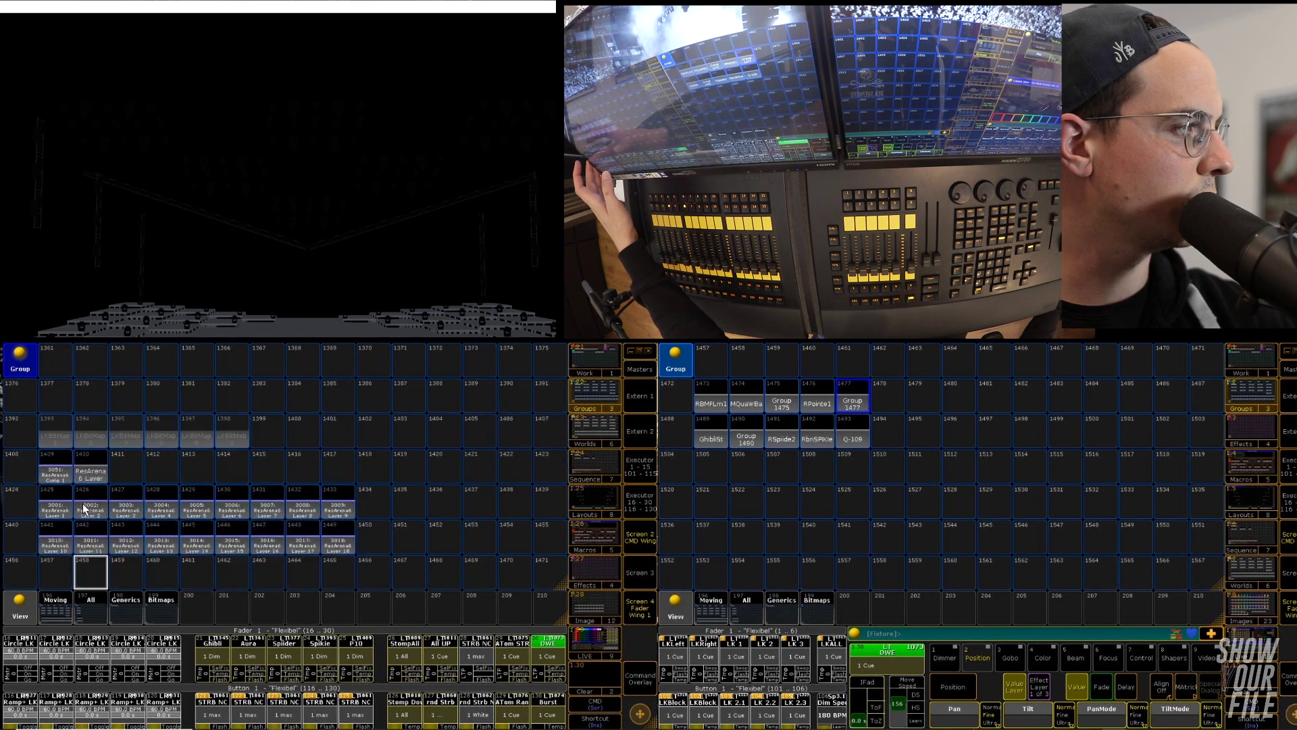
scroll(82, 504, "down", 1)
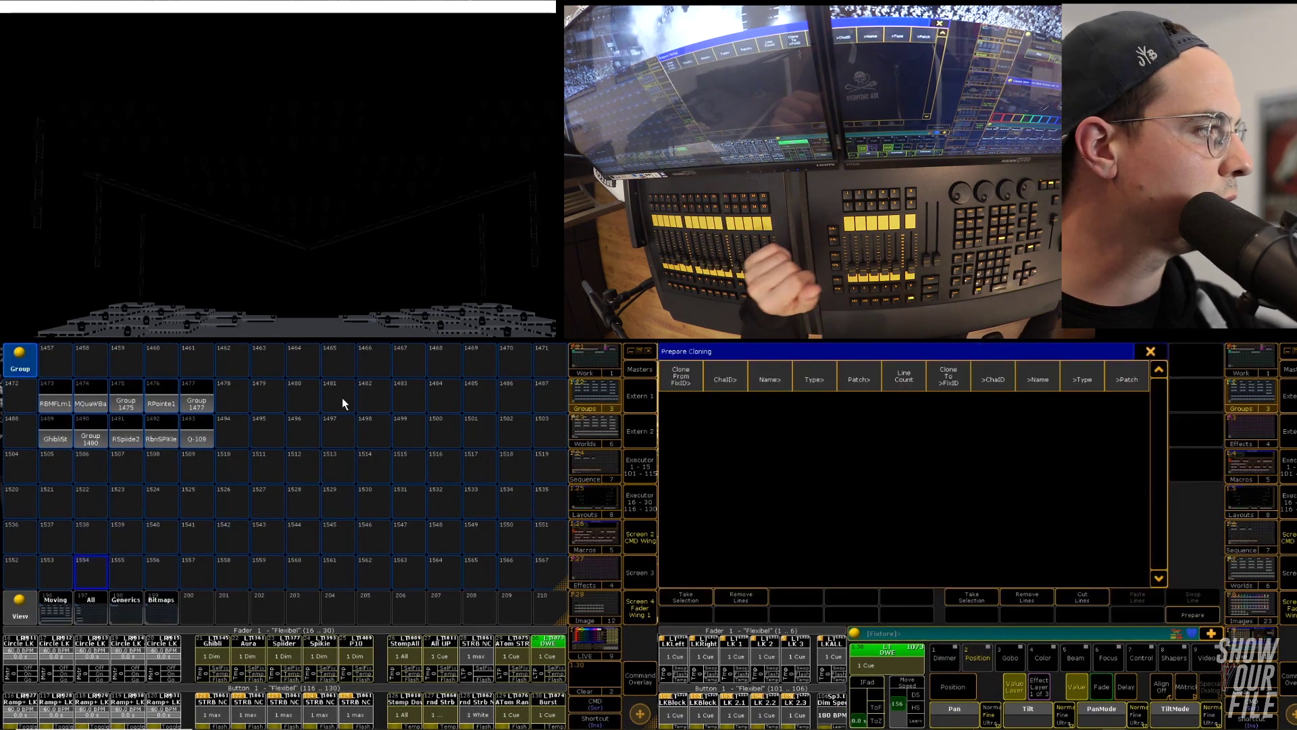
left_click(60, 406)
left_click(673, 596)
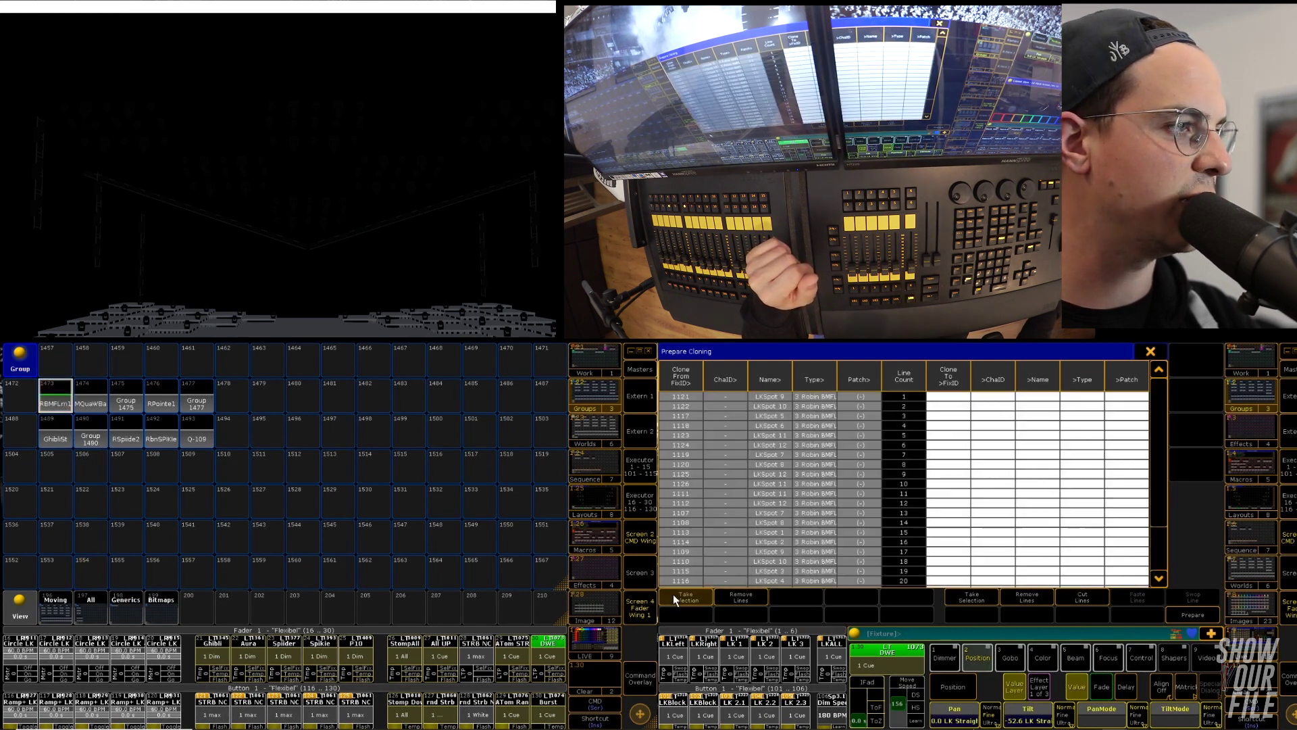
left_click(50, 431)
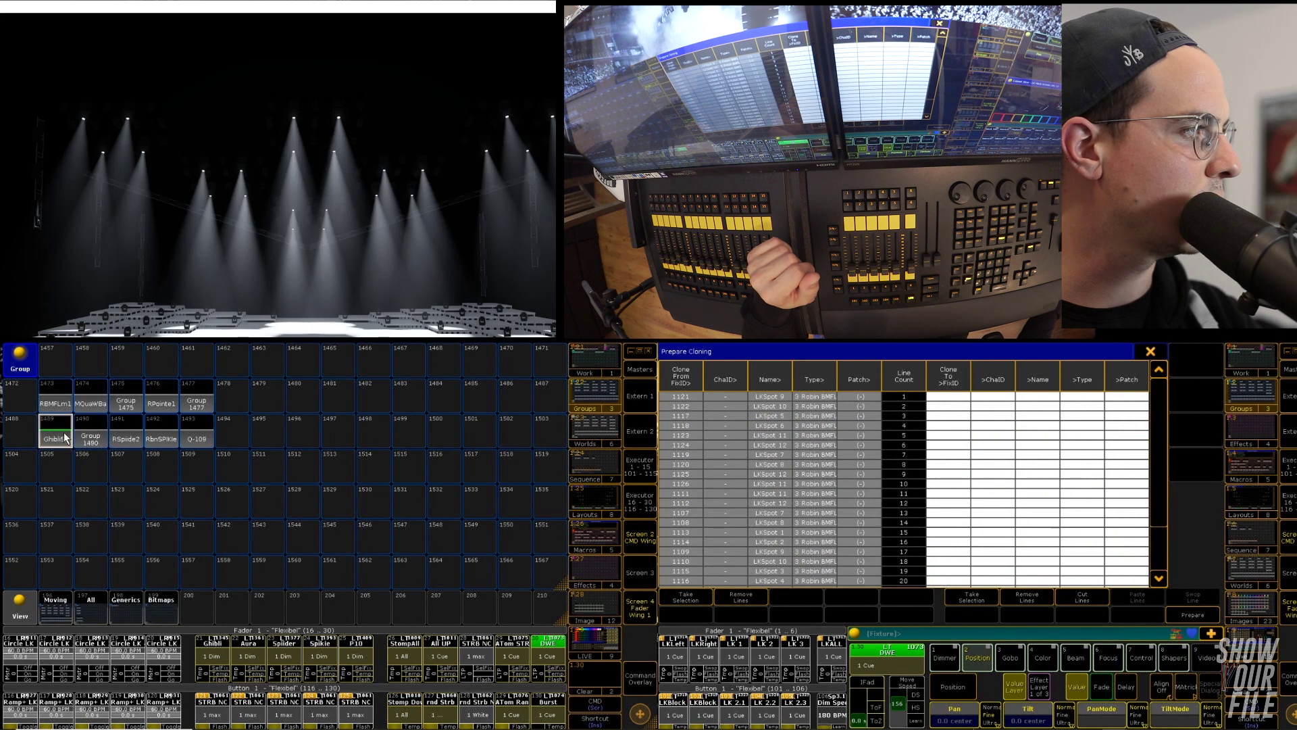
left_click(966, 597)
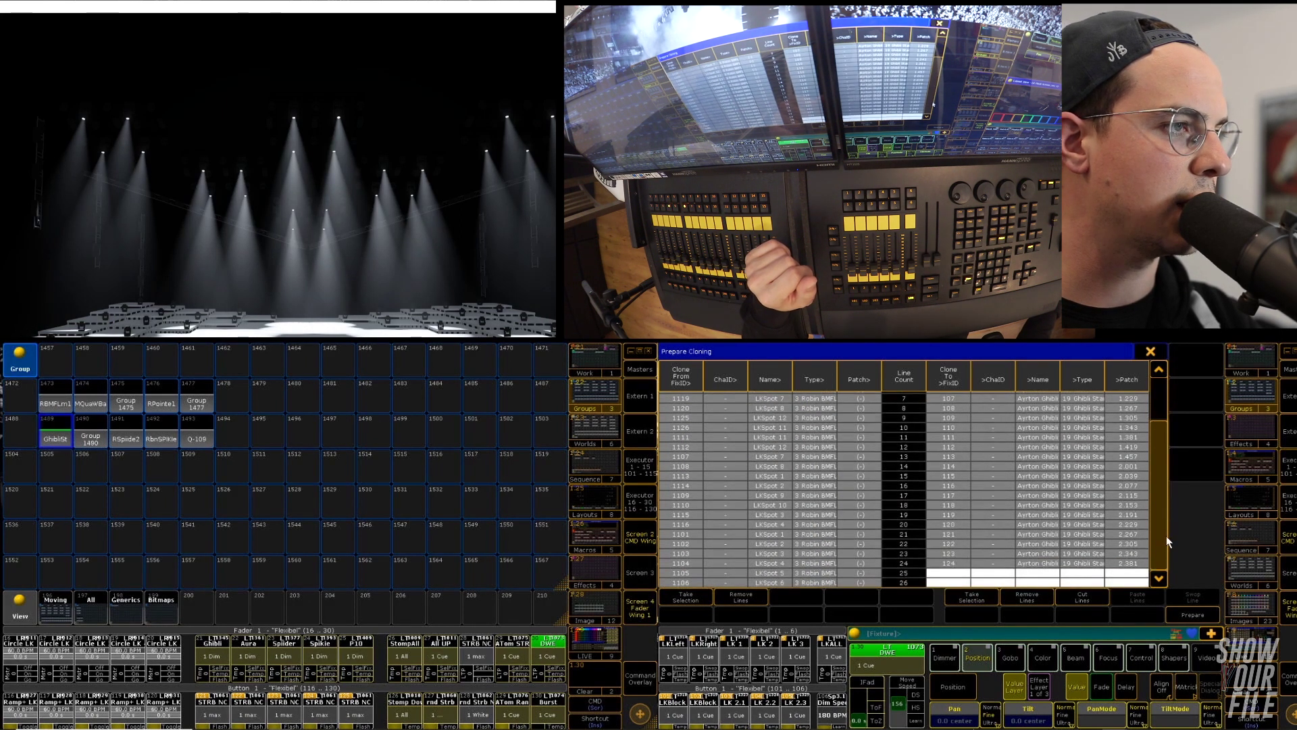
Step: Clone the group 1473 fixtures to the Ghibli fixtures with no groups, worlds or layouts included, using Merge
left_click(1197, 619)
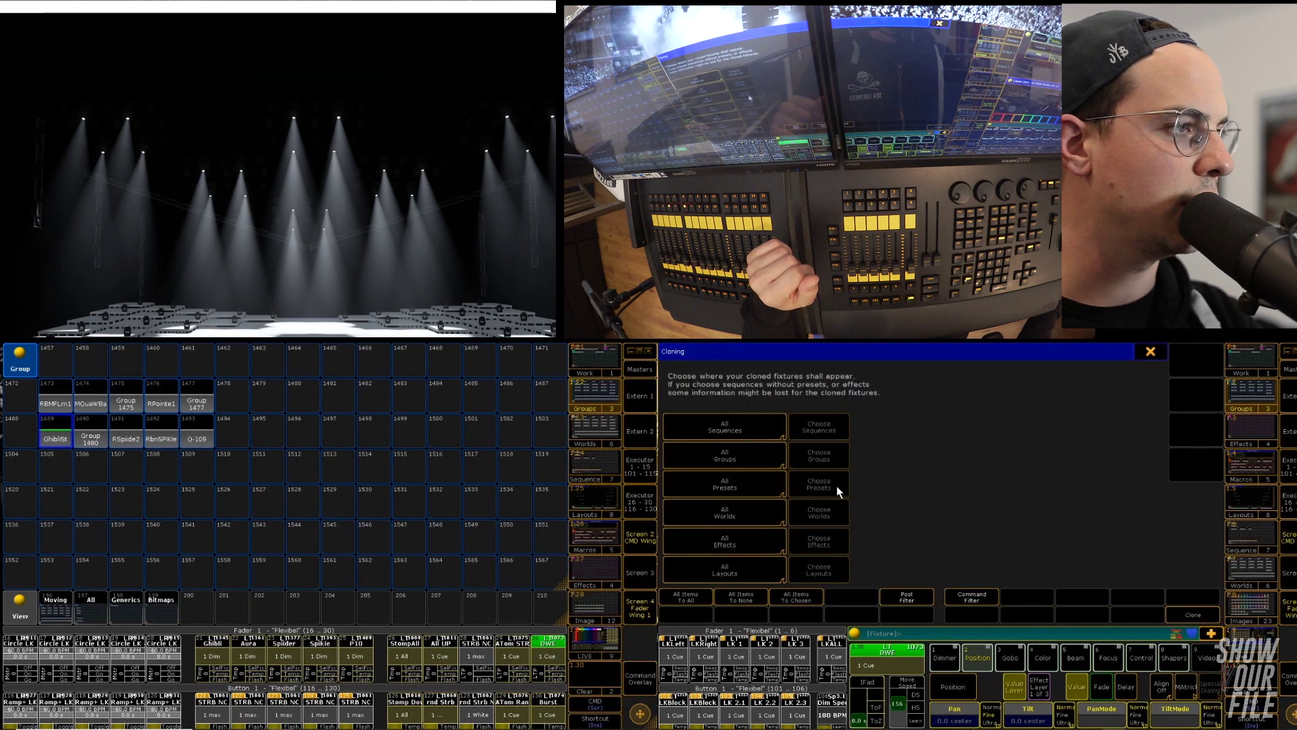
left_click(740, 455)
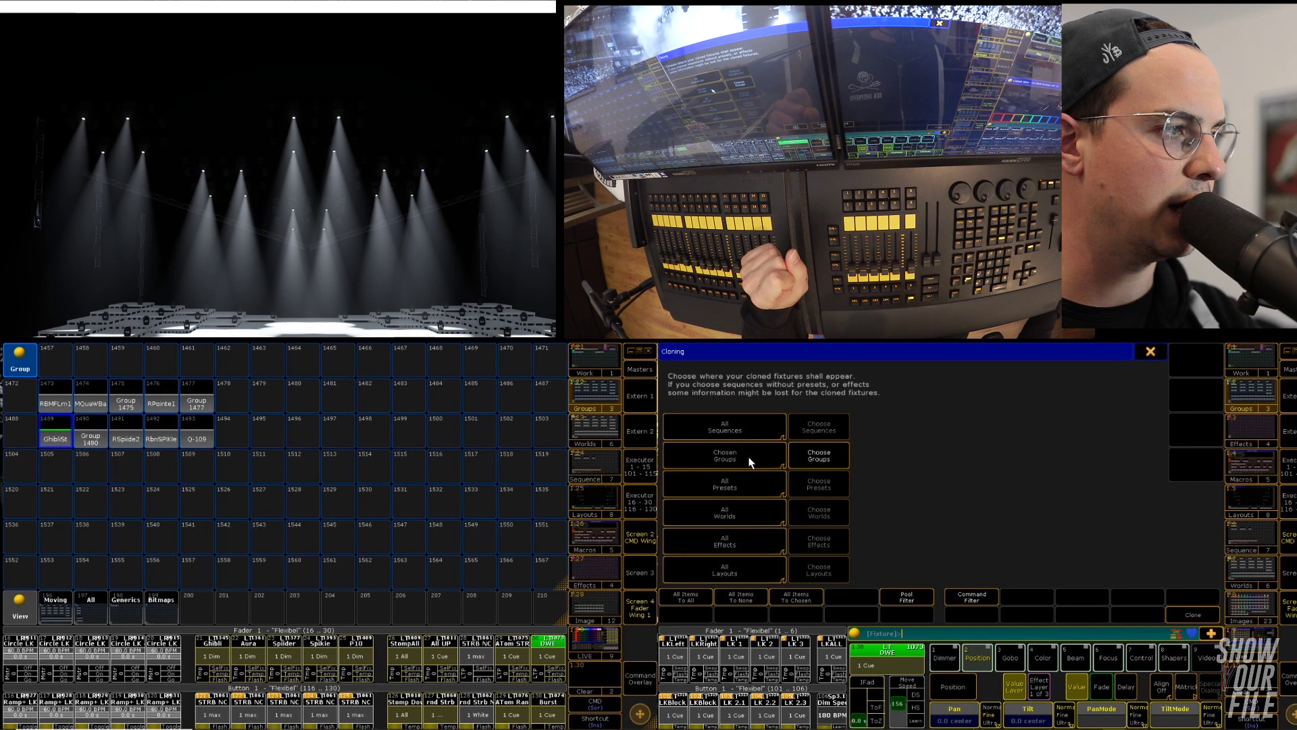
left_click(747, 458)
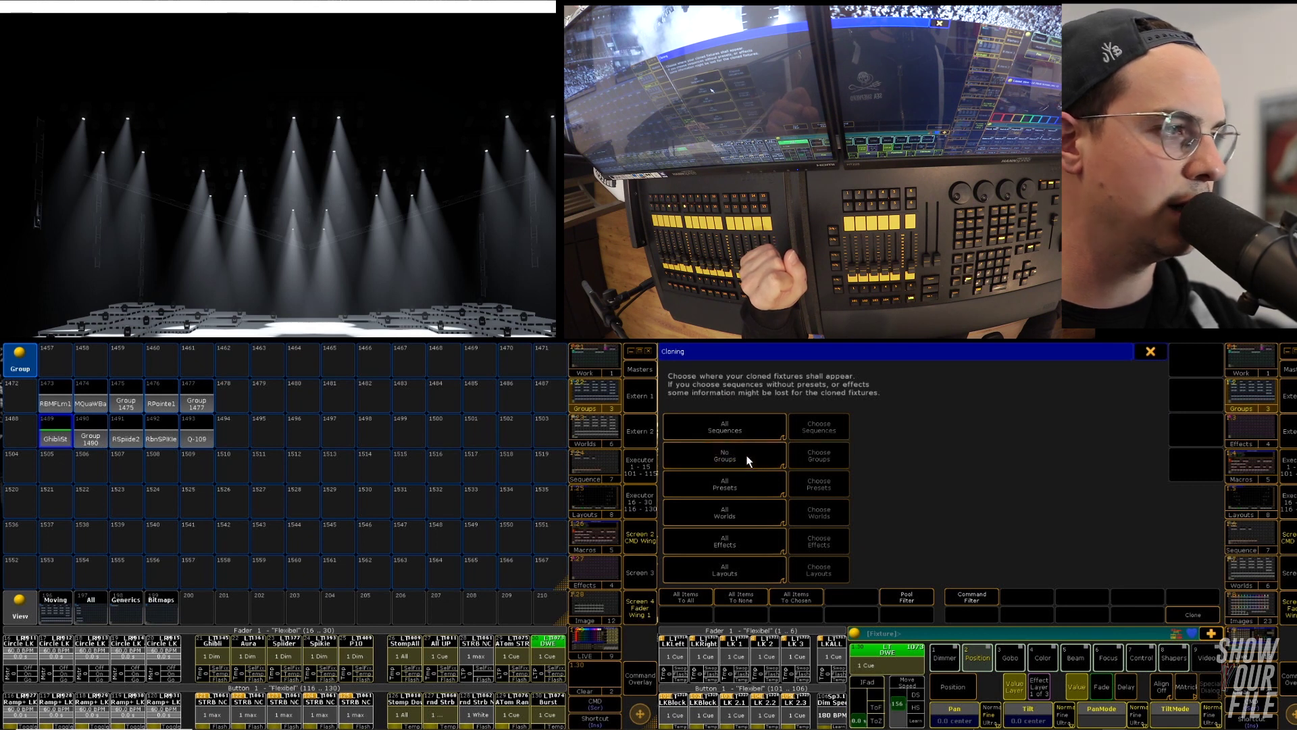
left_click(764, 516)
left_click(766, 514)
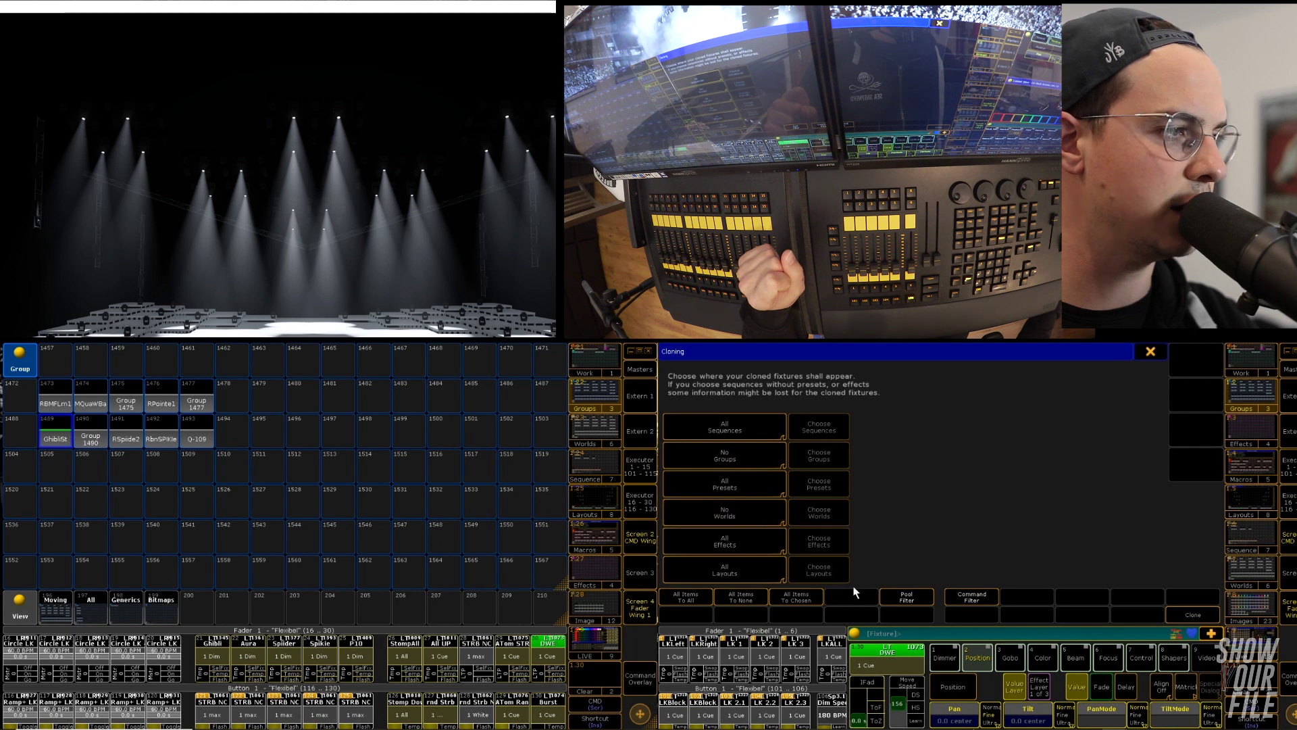
left_click(747, 566)
left_click(748, 565)
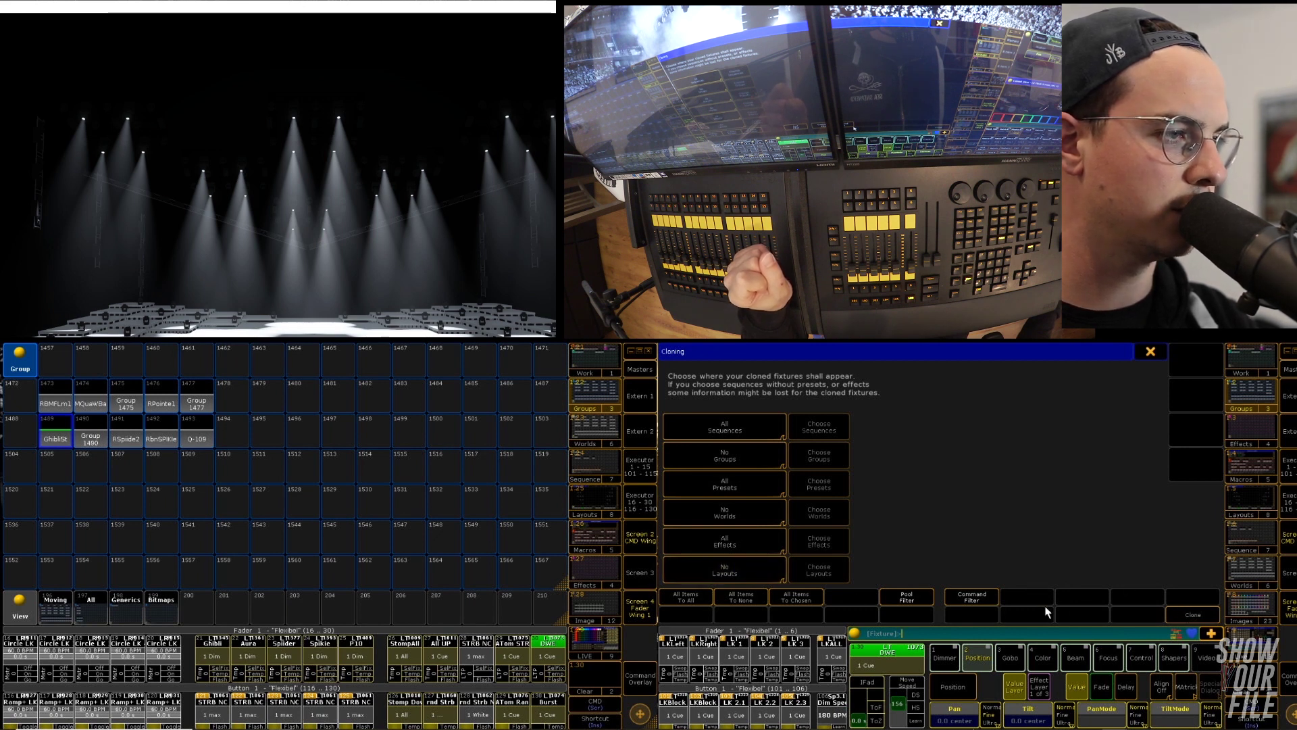
left_click(1198, 618)
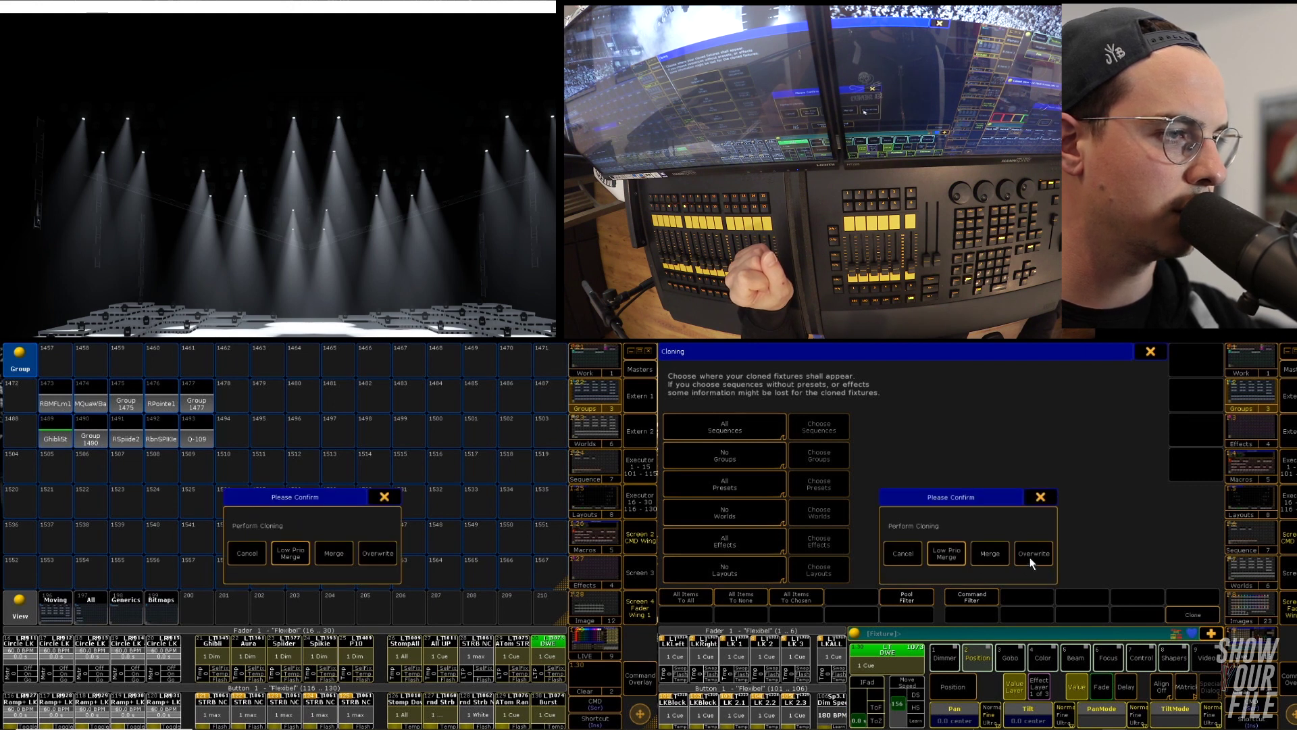
left_click(991, 554)
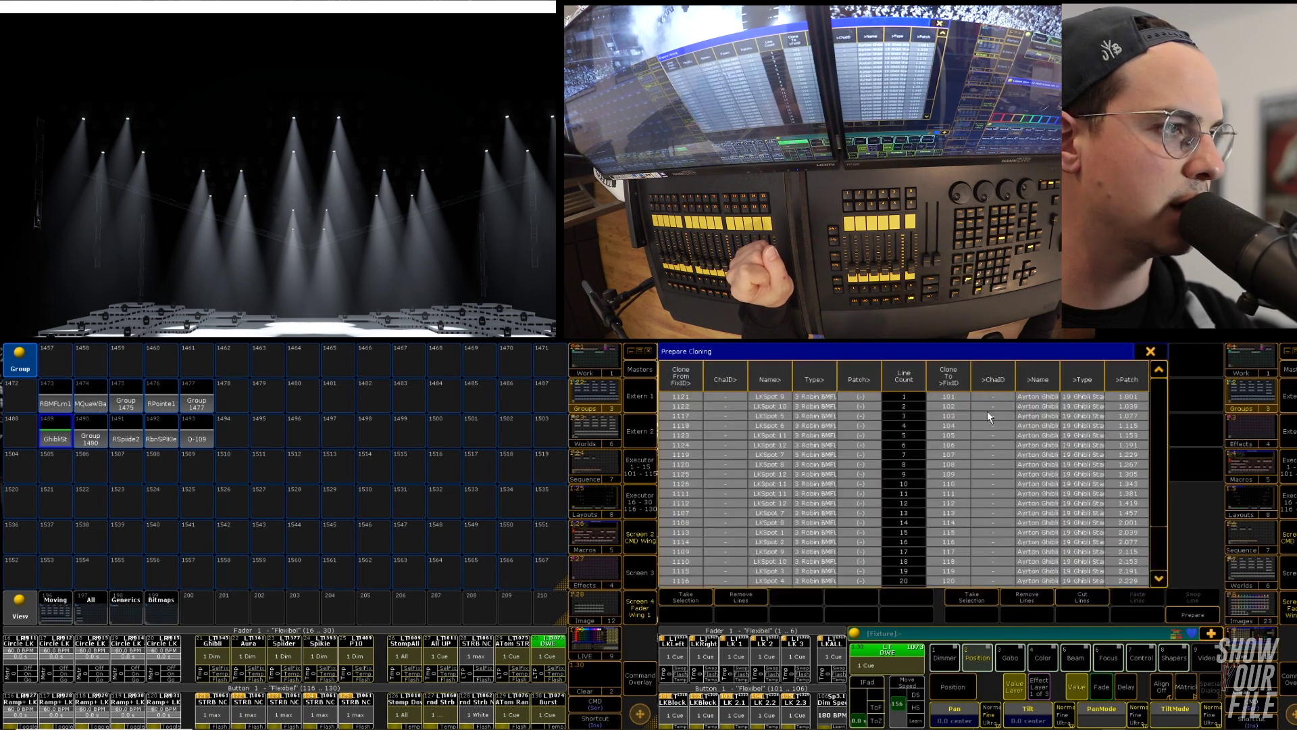
Step: Set the fixtures of group 1474 as clone source and those of group 1490 as clone target
left_click(90, 400)
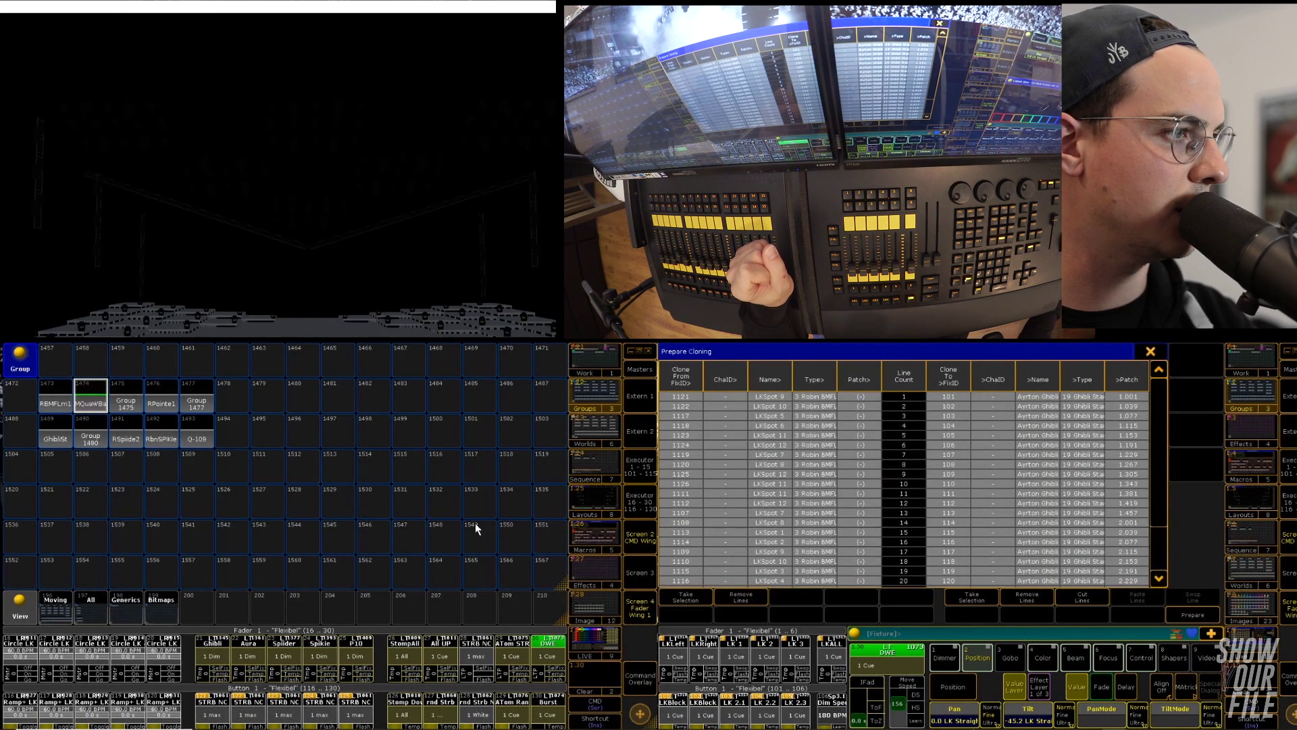
left_click(683, 601)
left_click(77, 434)
left_click(966, 598)
Step: Clone the group 1474 fixtures to the Aura fixtures, keeping all sequences but no groups, worlds or layouts, using Merge
left_click(1218, 614)
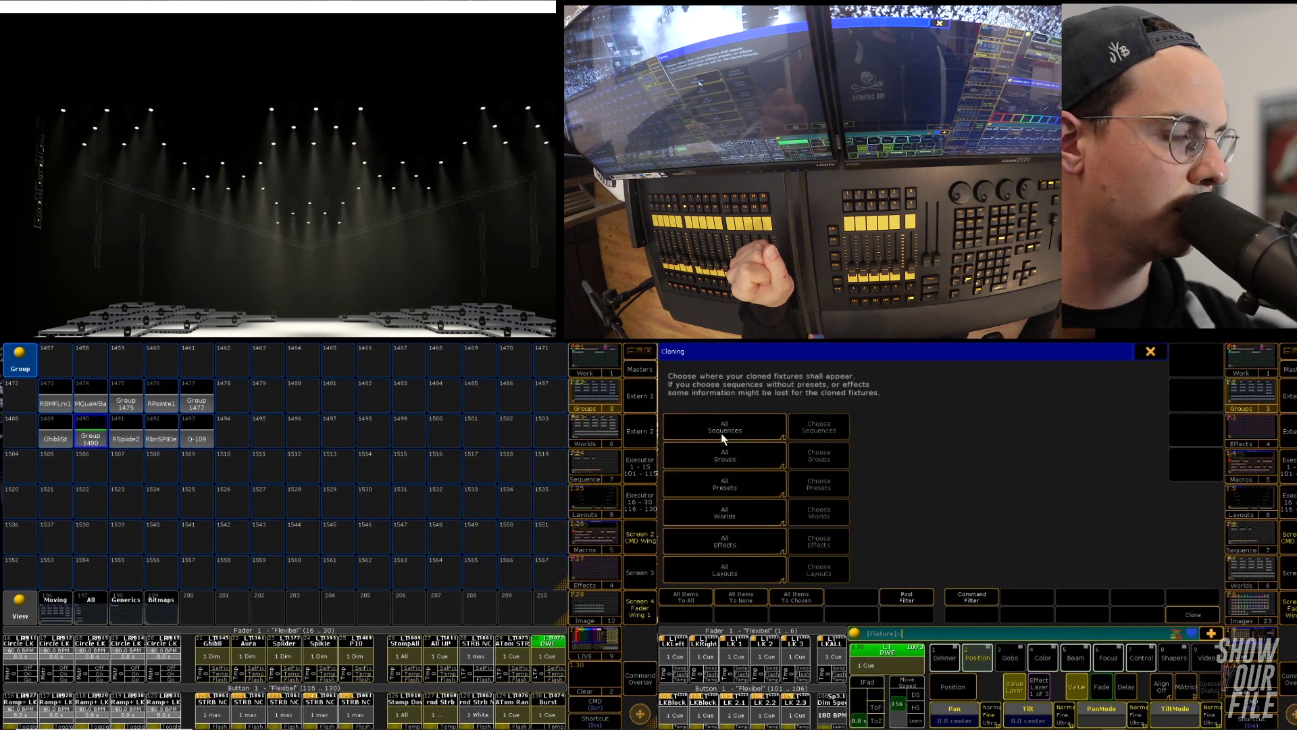
left_click(741, 432)
left_click(741, 433)
left_click(741, 433)
left_click(741, 433)
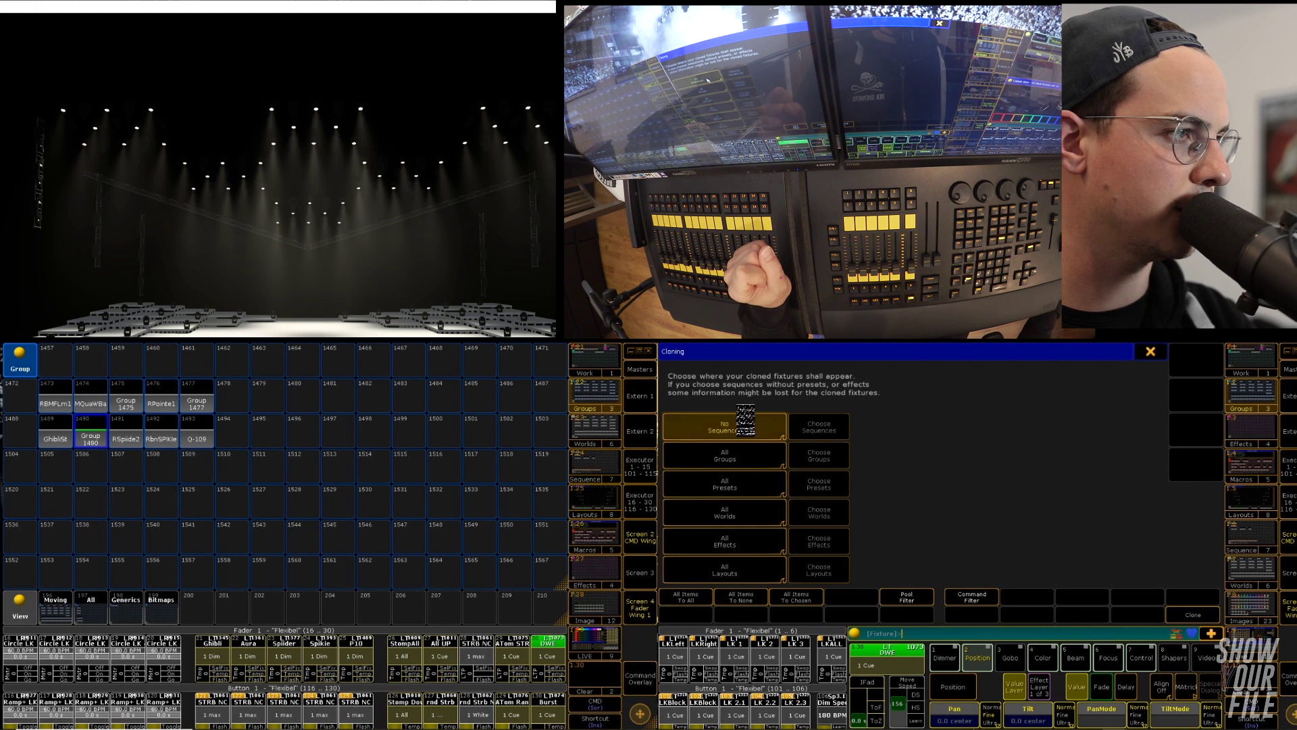
left_click(741, 454)
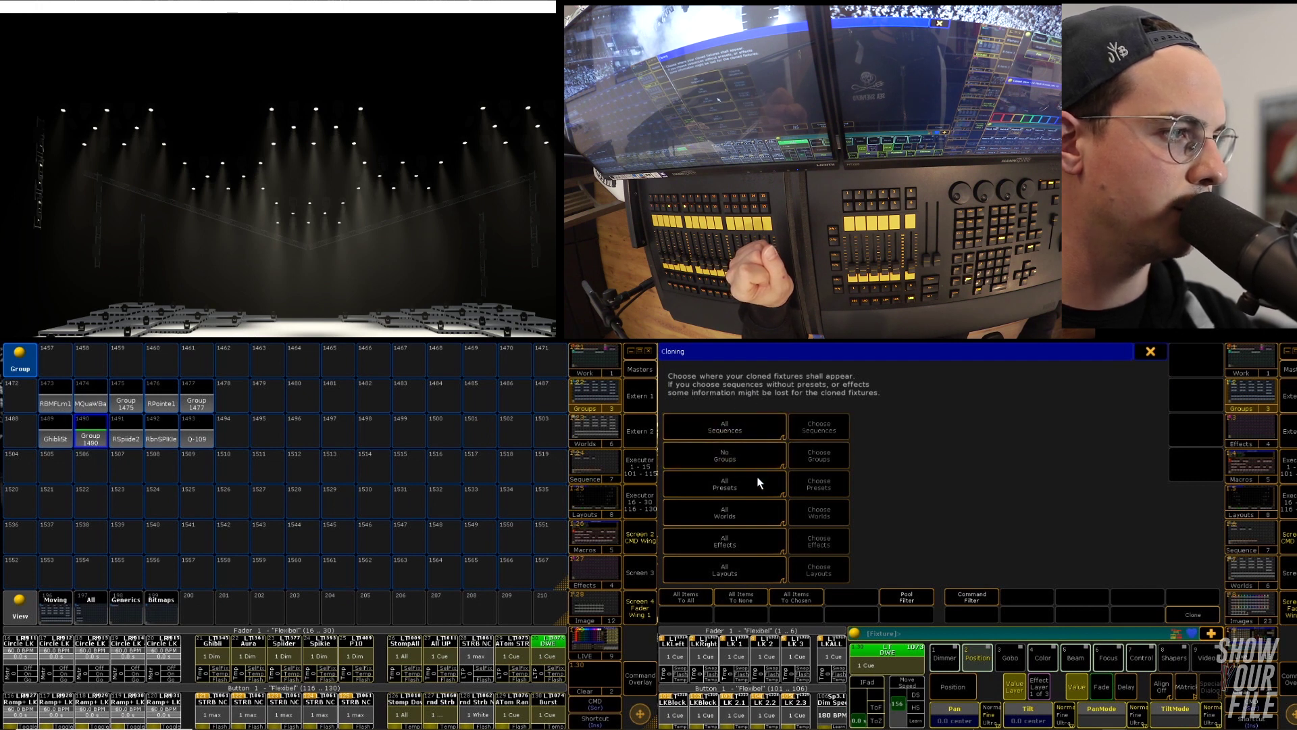
left_click(757, 516)
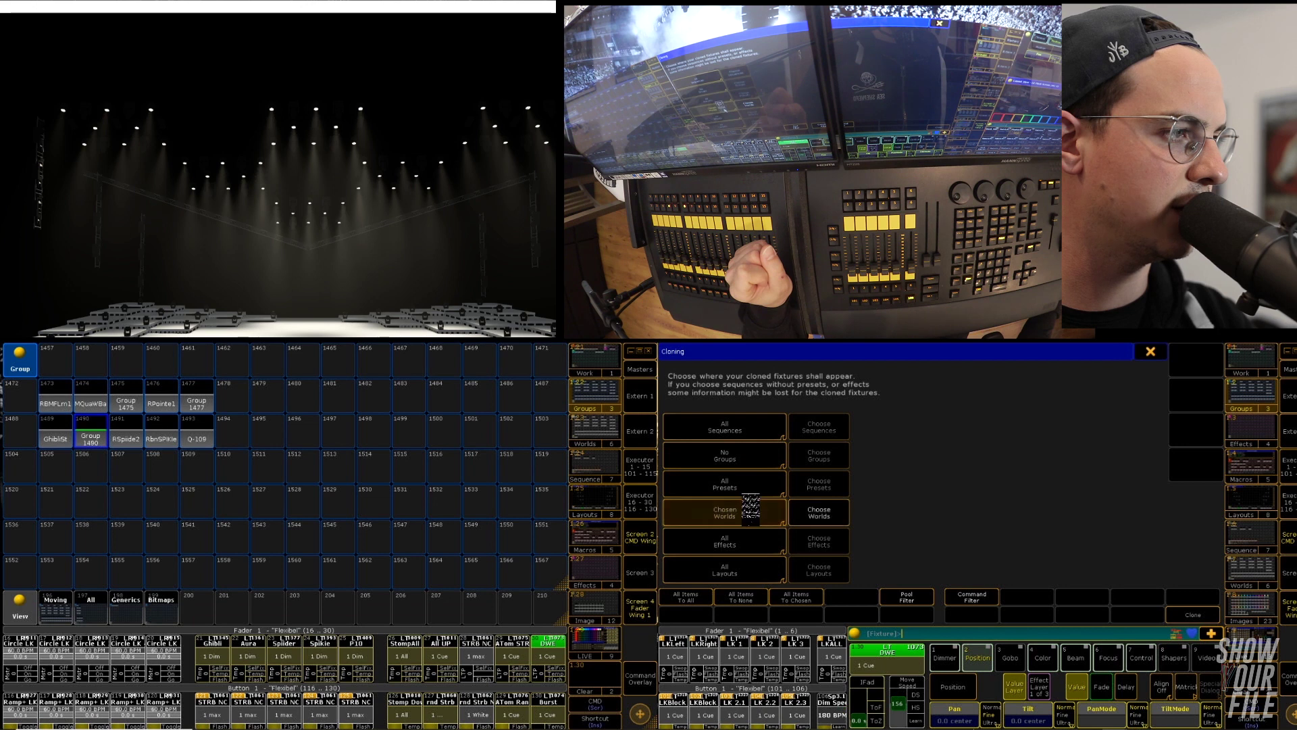
left_click(755, 566)
left_click(1196, 615)
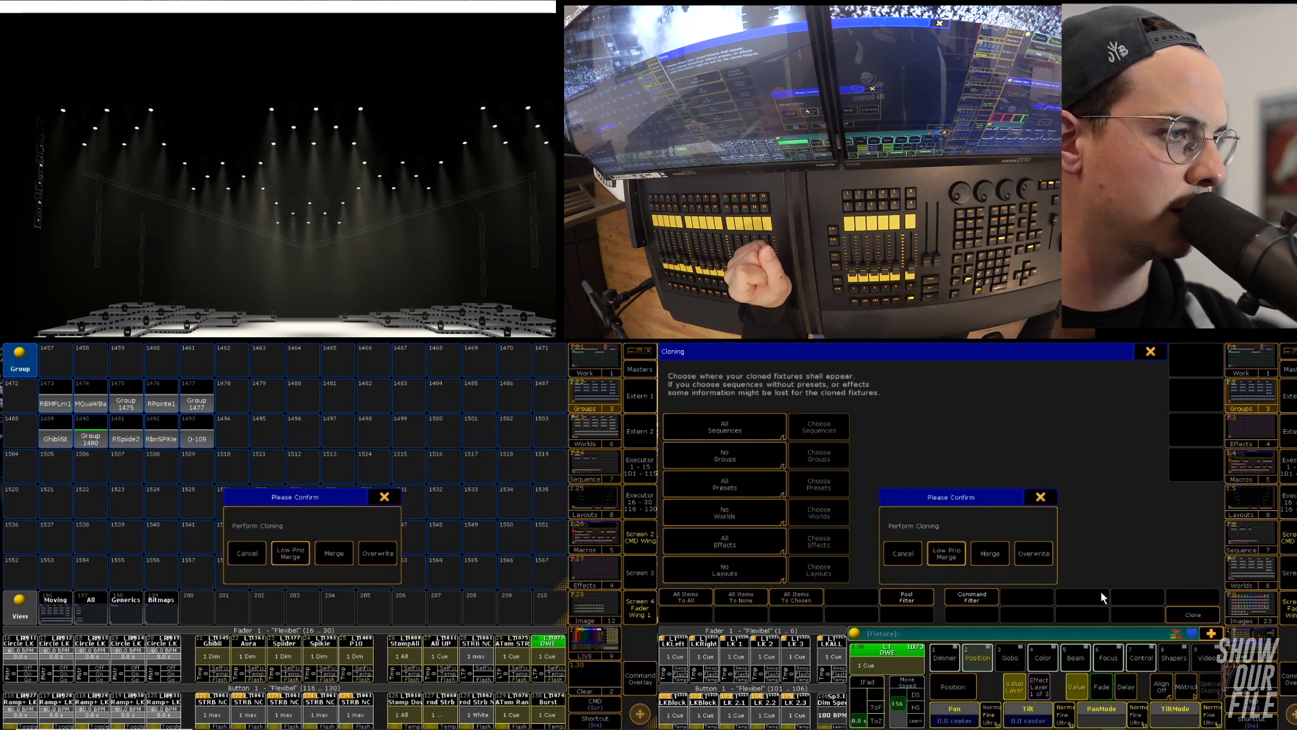
left_click(1005, 560)
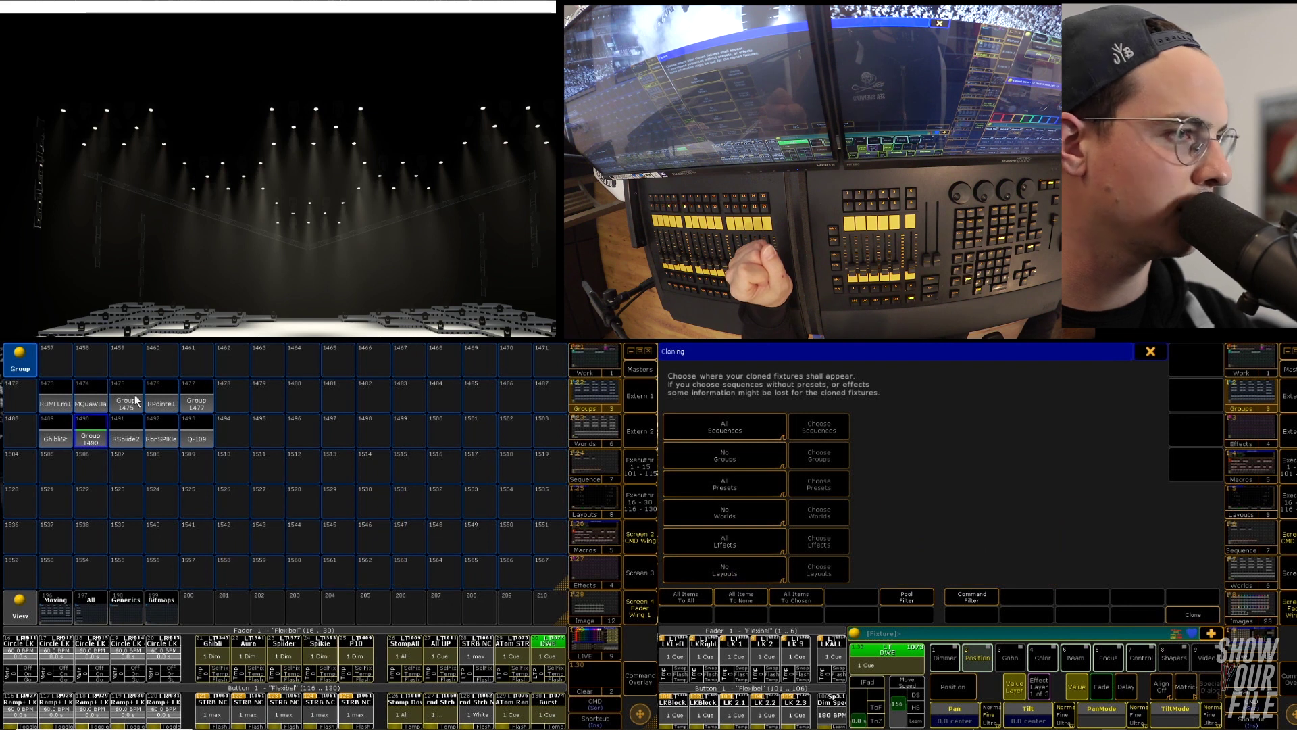
left_click(1158, 354)
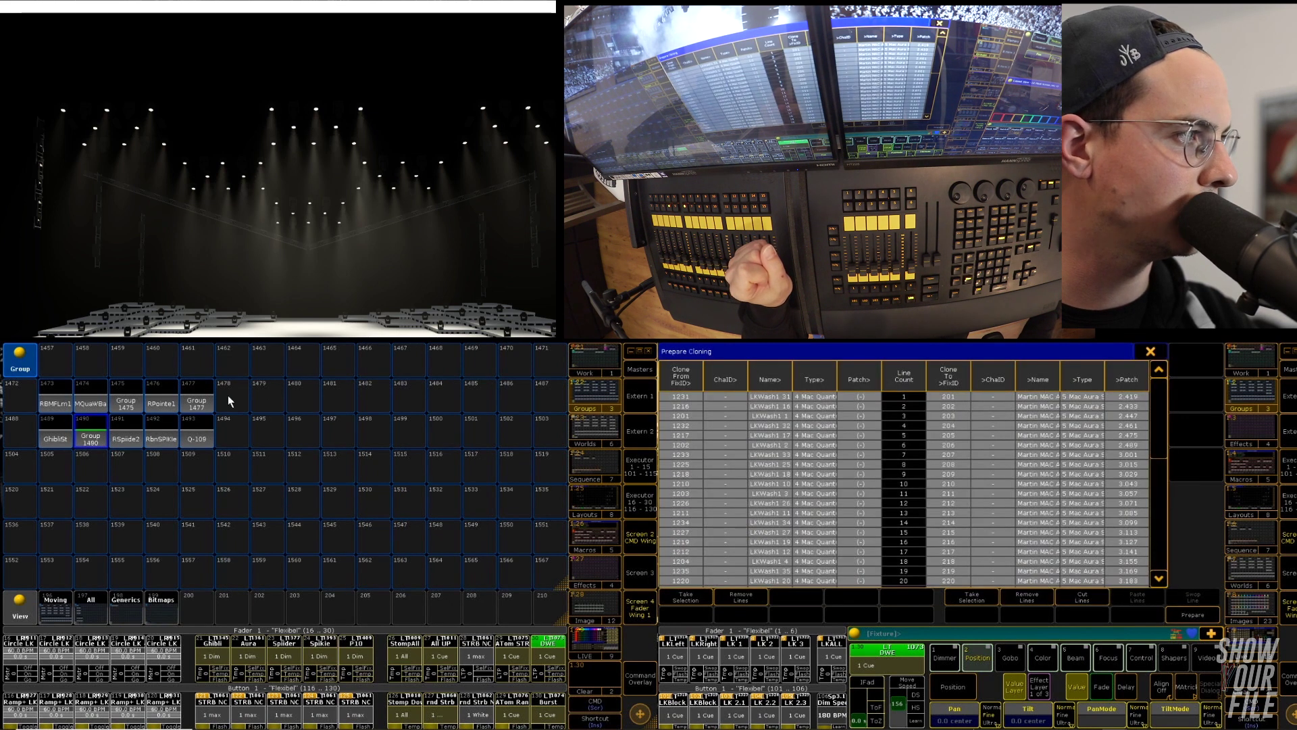
Step: Set the fixtures of group 1475 as clone source and those of group 1491 as clone target
left_click(122, 404)
left_click(692, 599)
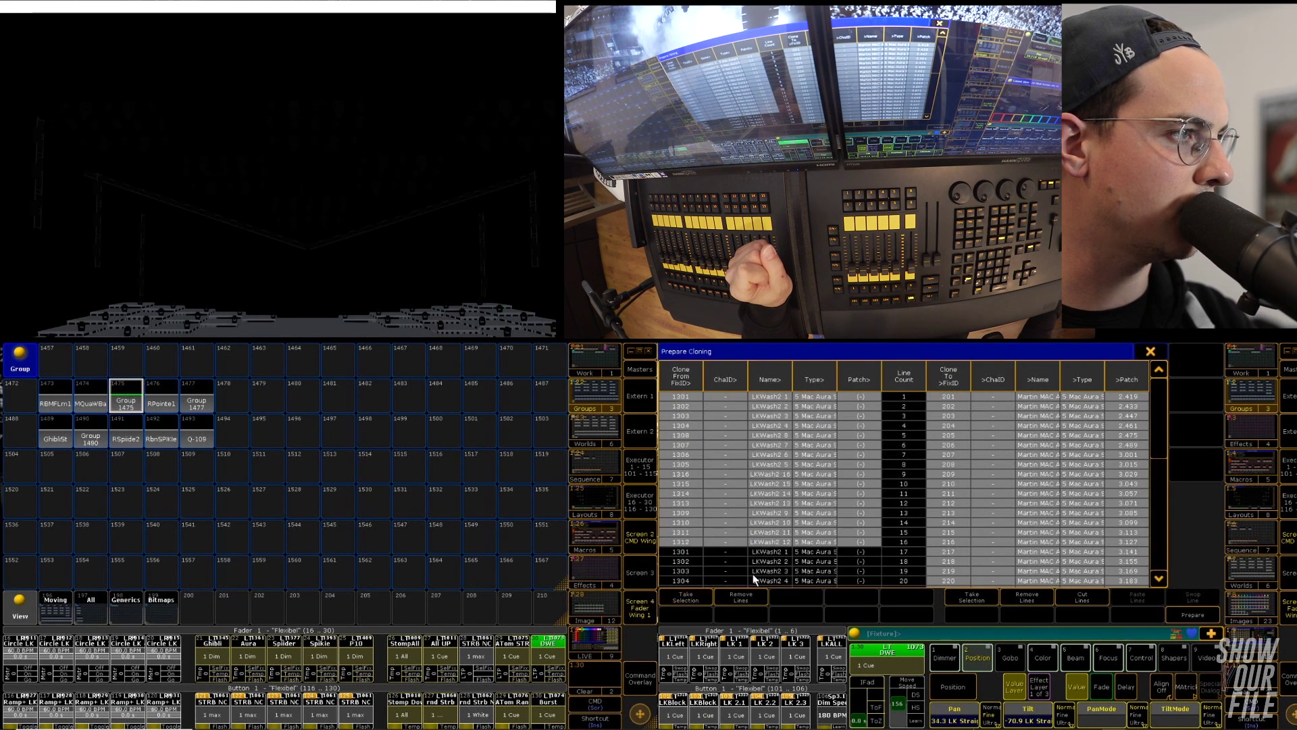
left_click(136, 428)
left_click(971, 599)
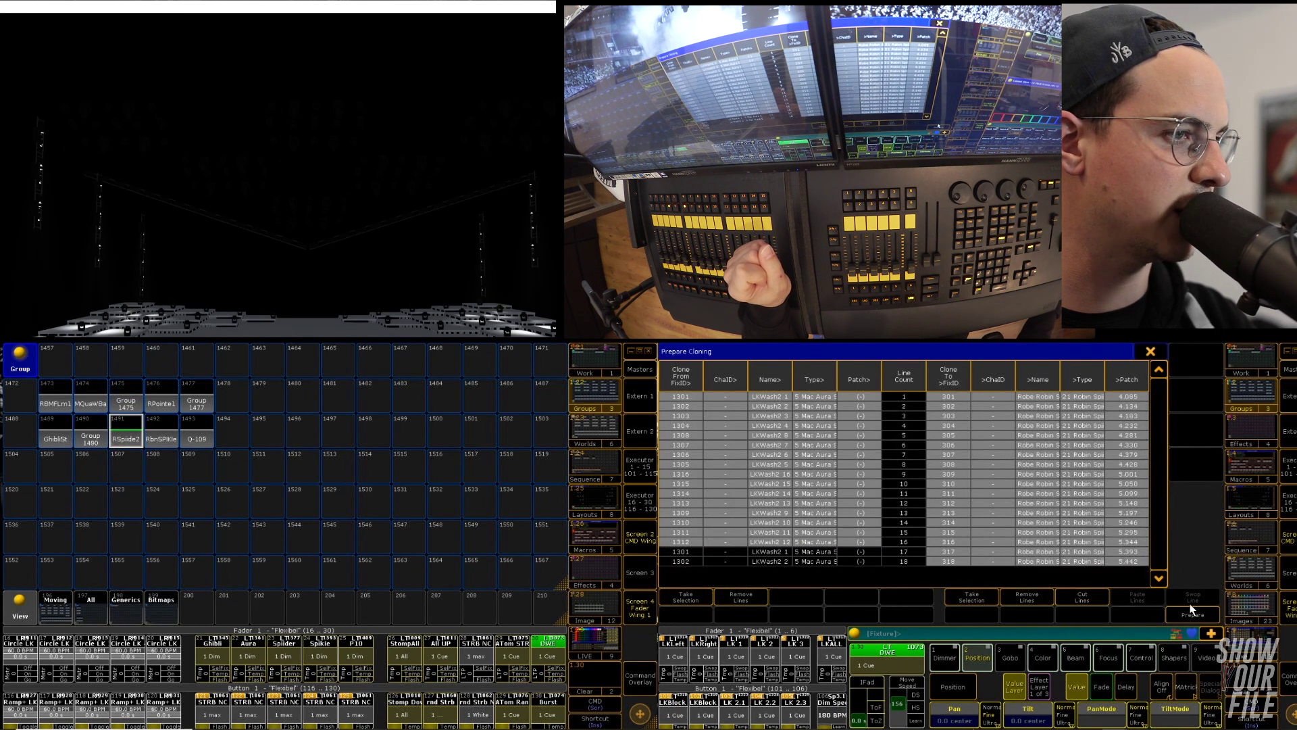
Step: Clone the group 1475 fixtures to the Spider fixtures with no groups, worlds or layouts included, using Merge
left_click(1208, 612)
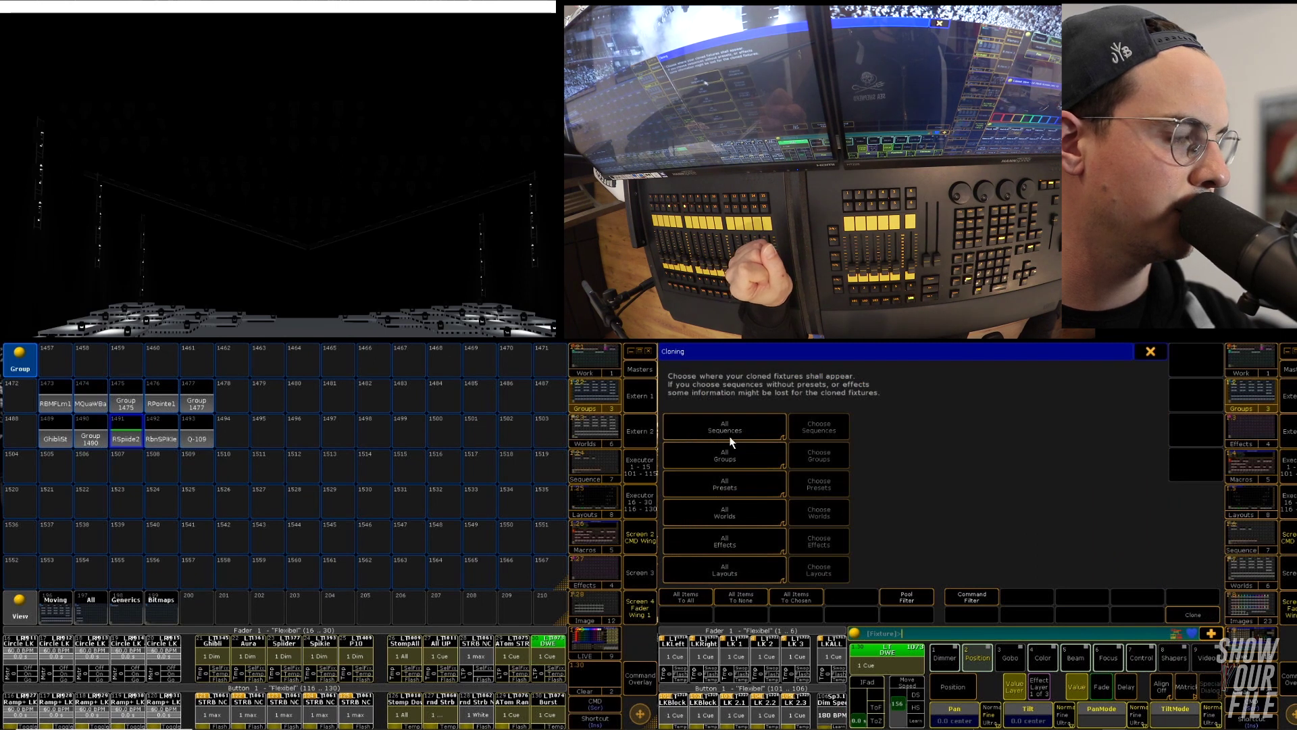
left_click(743, 457)
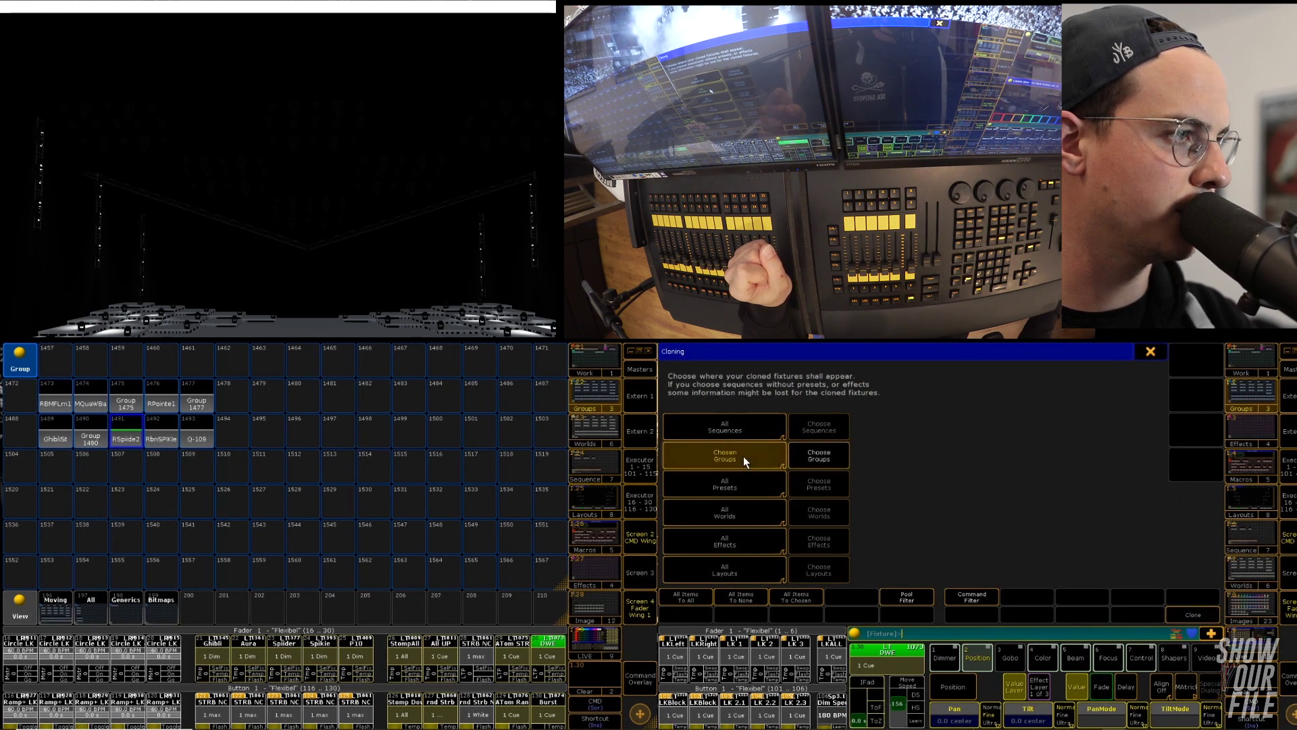
left_click(744, 510)
left_click(748, 578)
left_click(1199, 616)
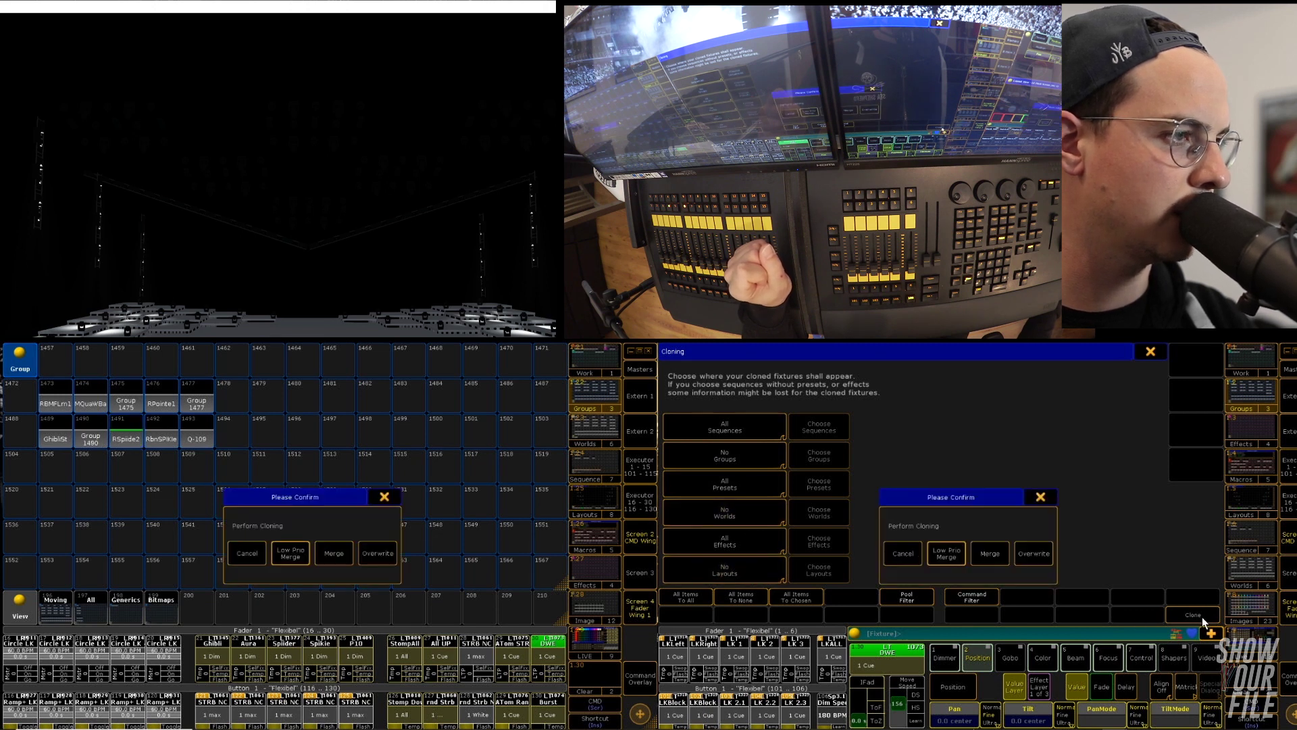
left_click(979, 553)
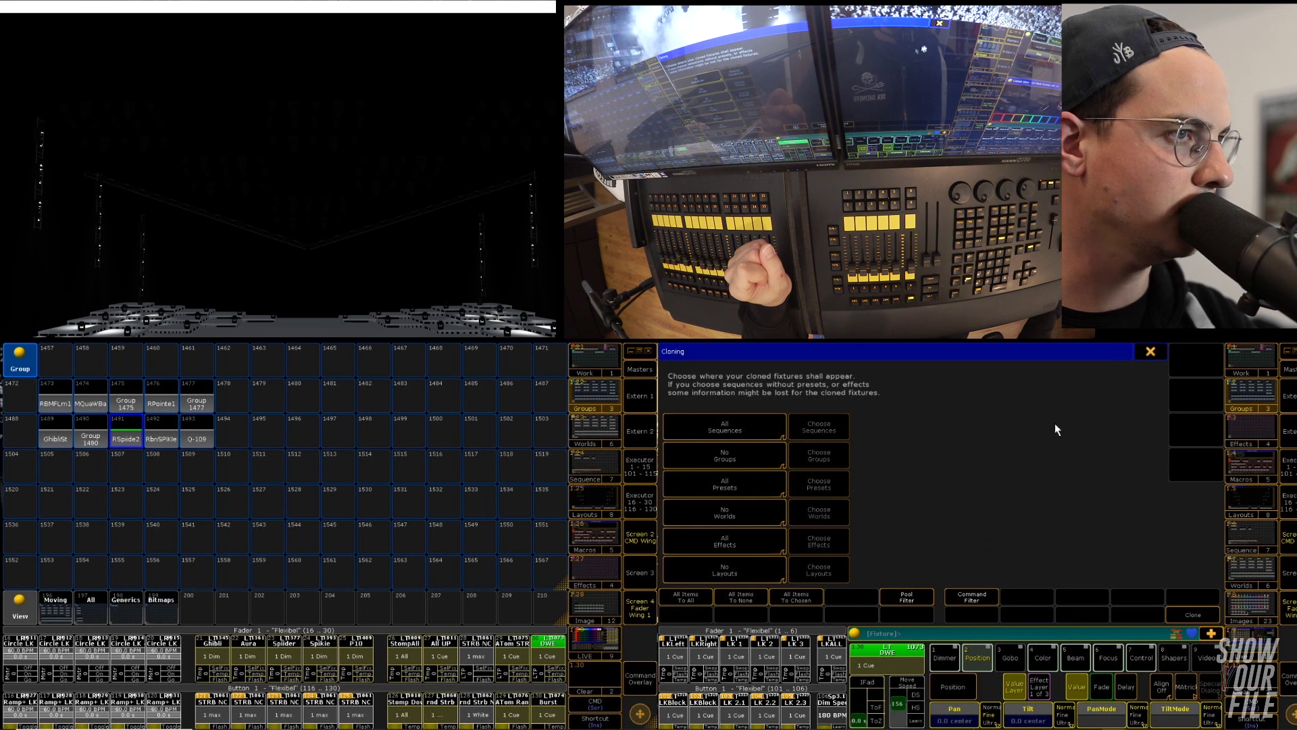
Step: Set the fixtures of group 1476 as clone source and those of group 1492 as clone target
left_click(162, 398)
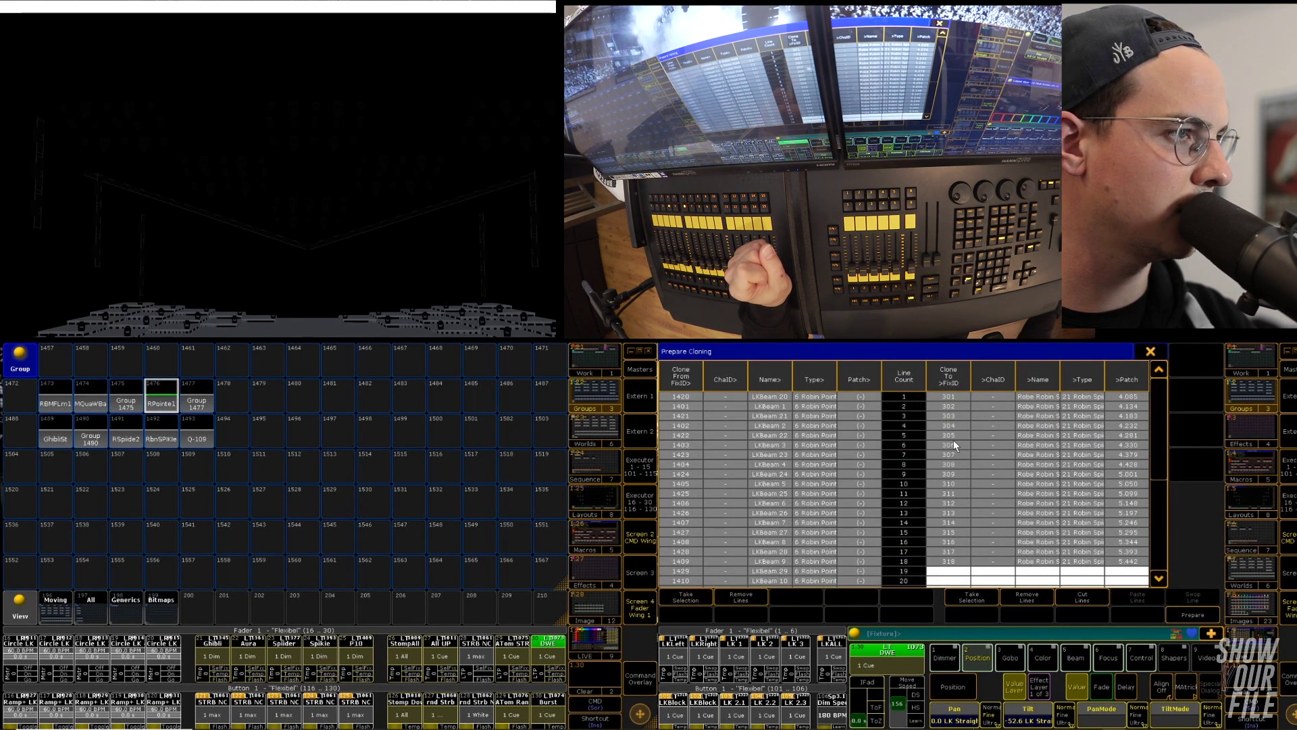
left_click(163, 436)
left_click(966, 596)
Step: Clone the group 1476 fixtures to the Robin SPIKie fixtures with no groups, worlds or layouts included, using Merge
left_click(1182, 613)
left_click(732, 458)
left_click(741, 507)
left_click(742, 508)
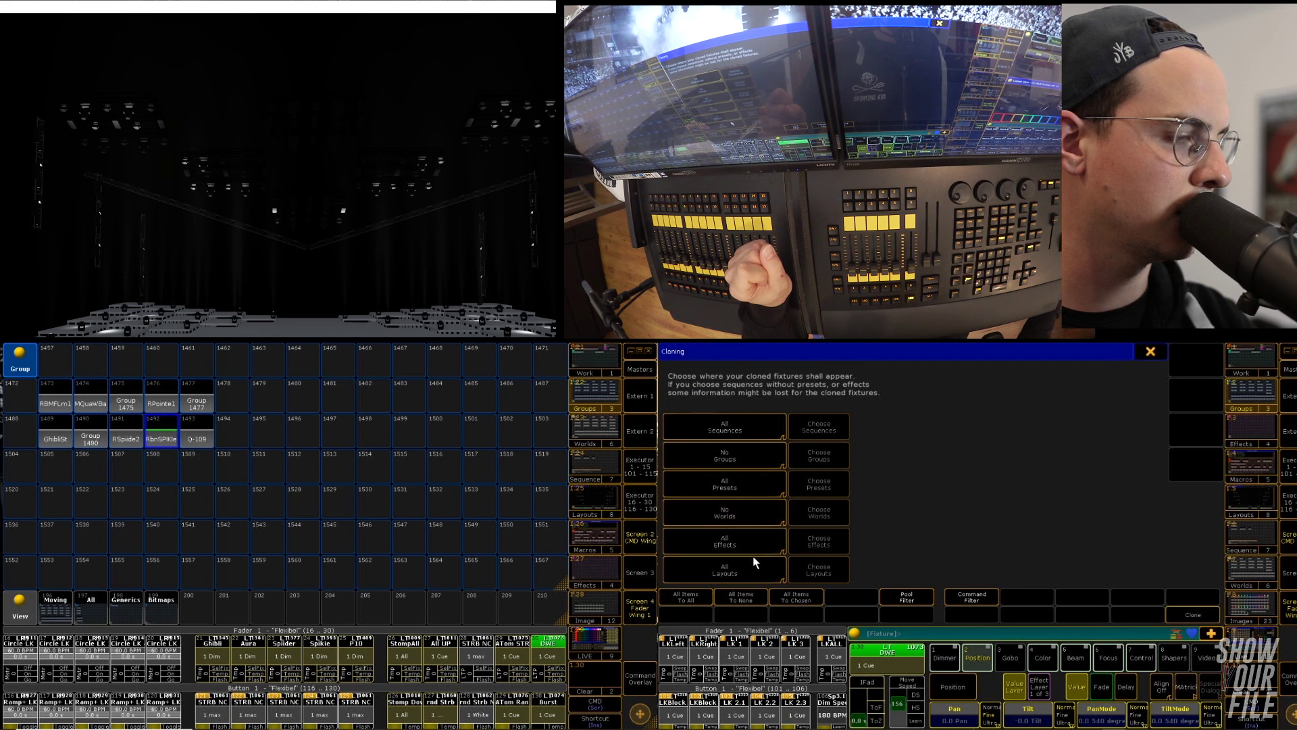
left_click(751, 566)
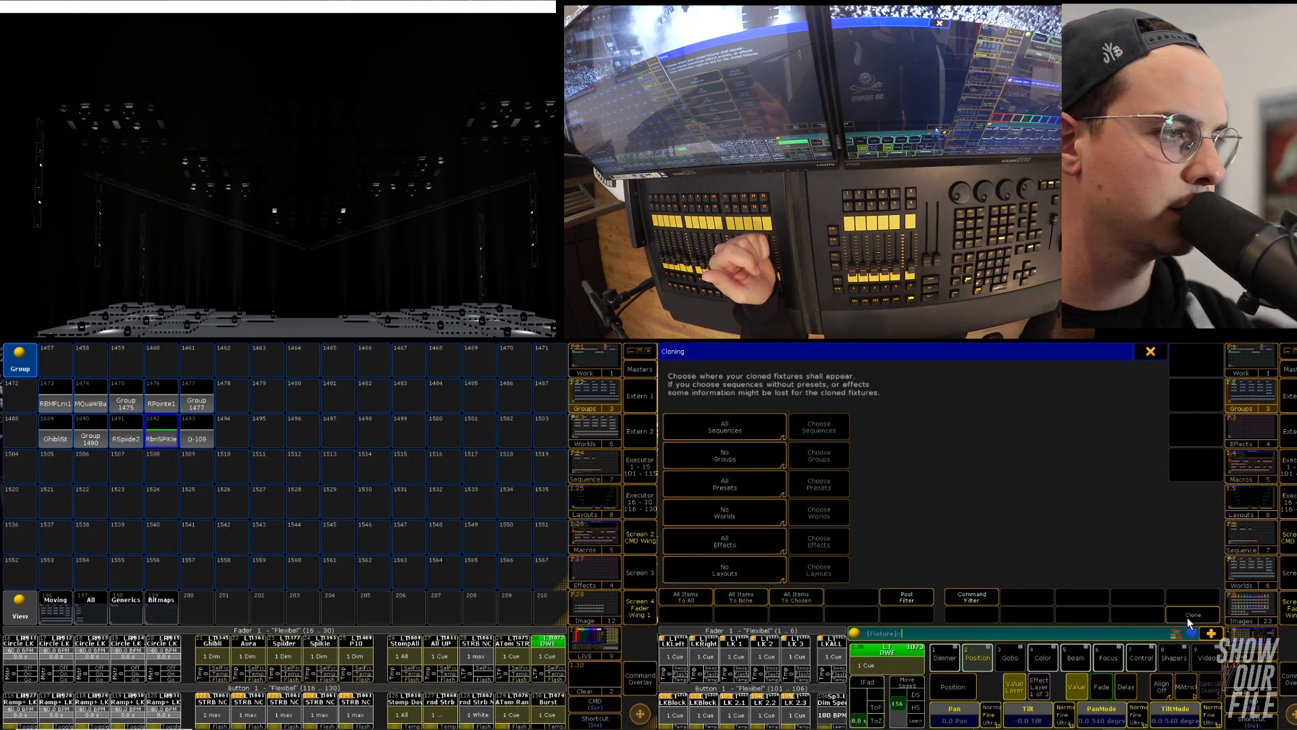
left_click(1191, 618)
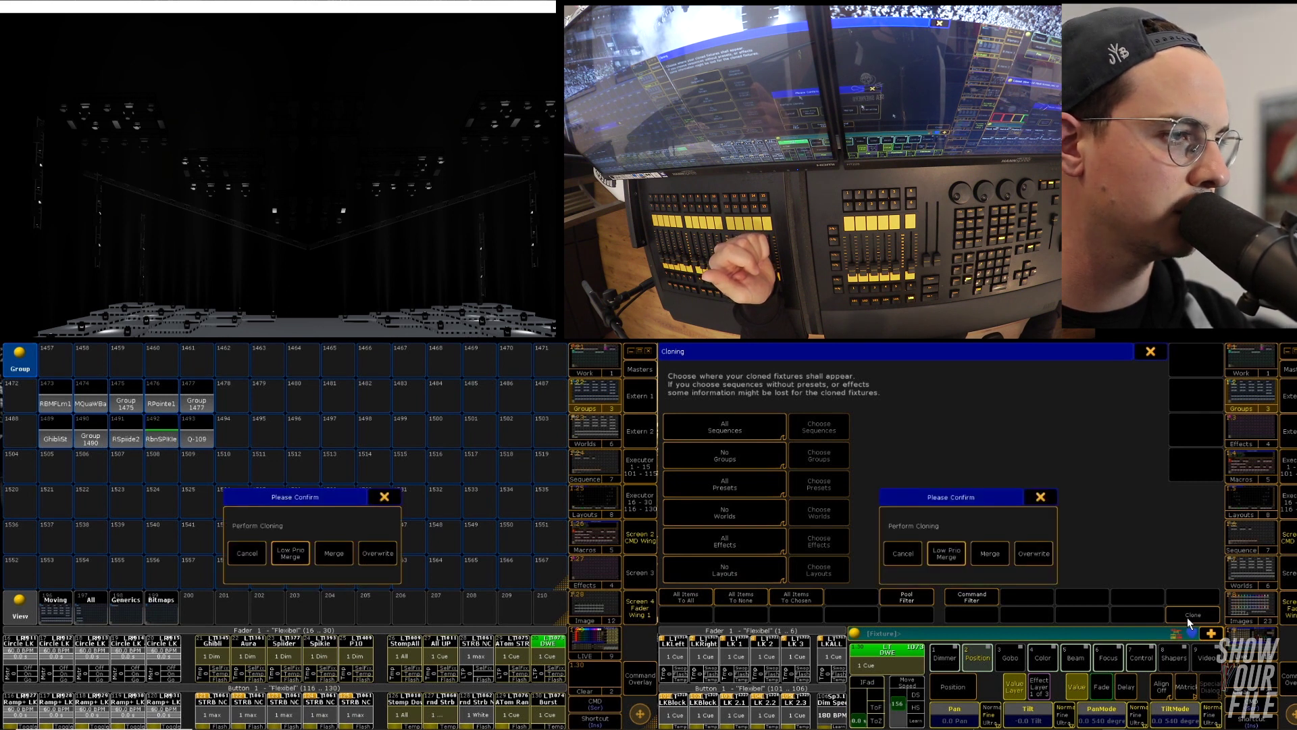
left_click(986, 554)
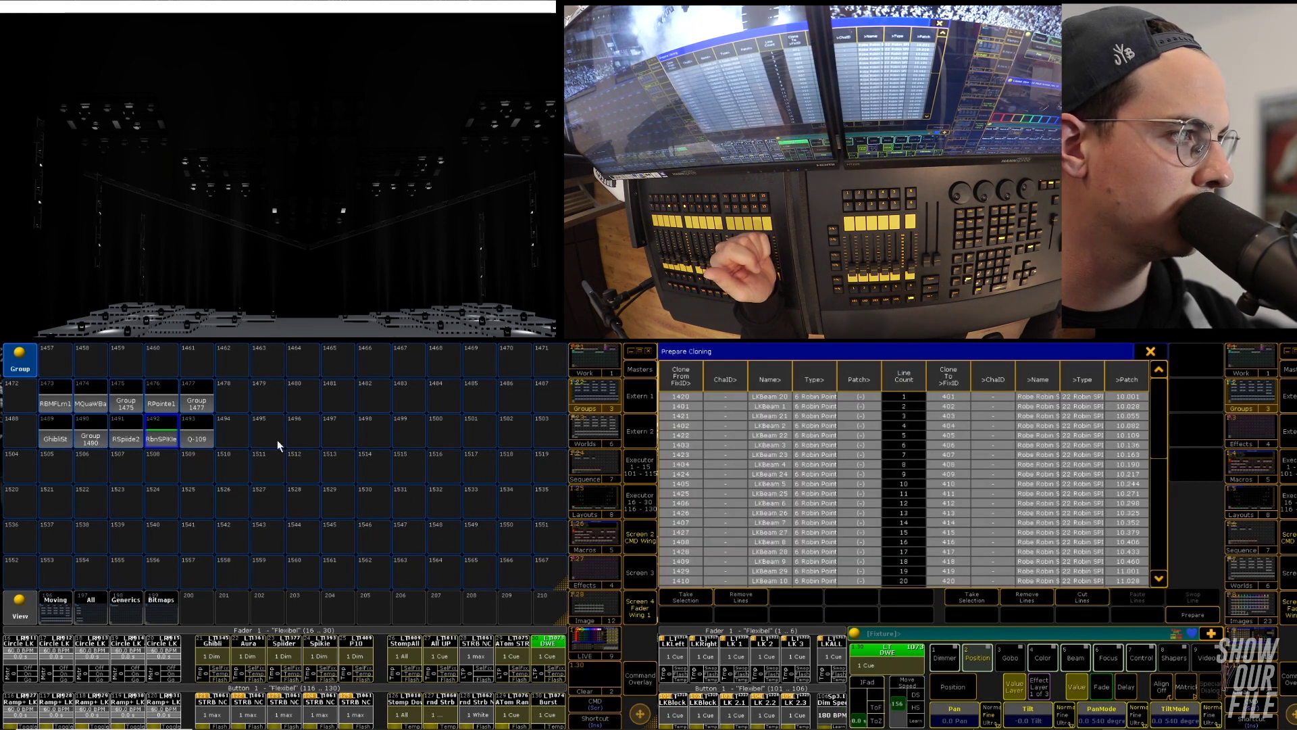
Step: Set the fixtures of group 1477 as clone source and those of group 1493 as clone target, widening the source type column
left_click(200, 398)
left_click(673, 598)
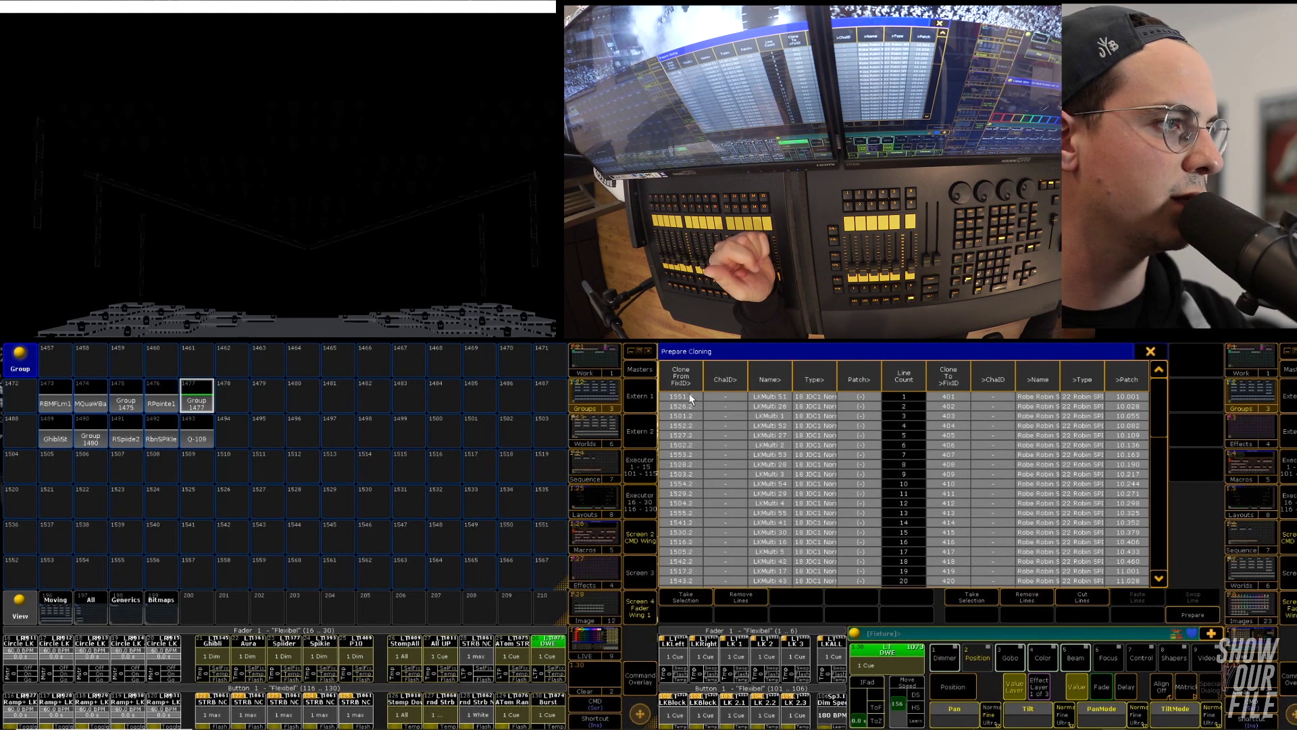
left_click_drag(839, 378, 867, 378)
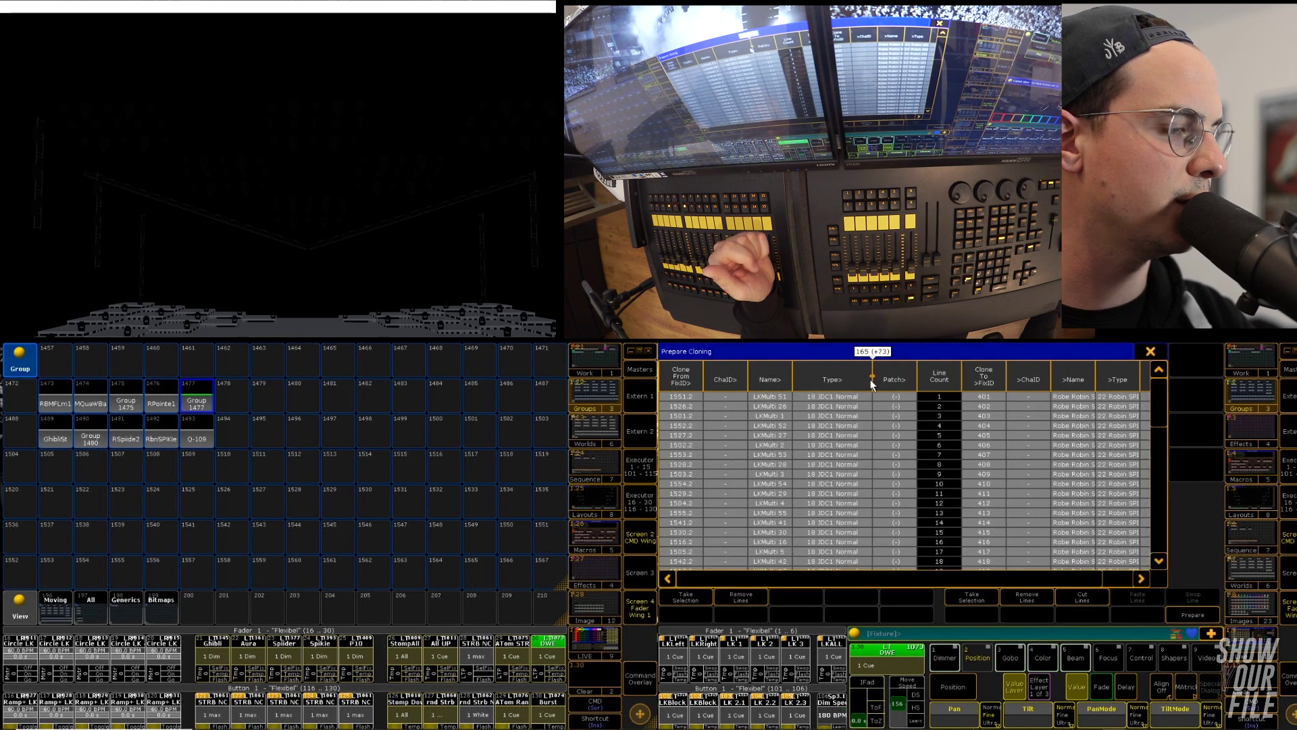
left_click(198, 439)
left_click(957, 598)
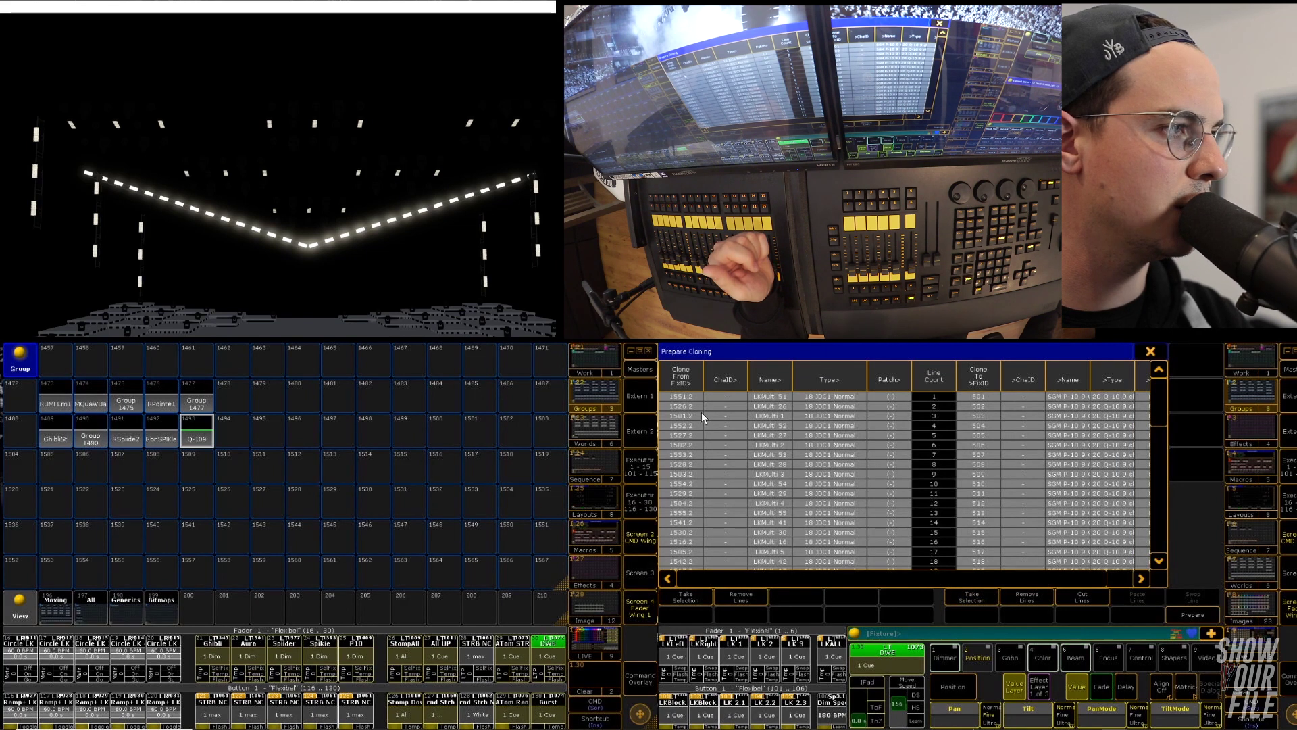
Step: Clone the group 1477 fixtures to the SGM Q-10 fixtures with no groups, worlds or layouts included, using Merge
left_click(1190, 612)
left_click(736, 452)
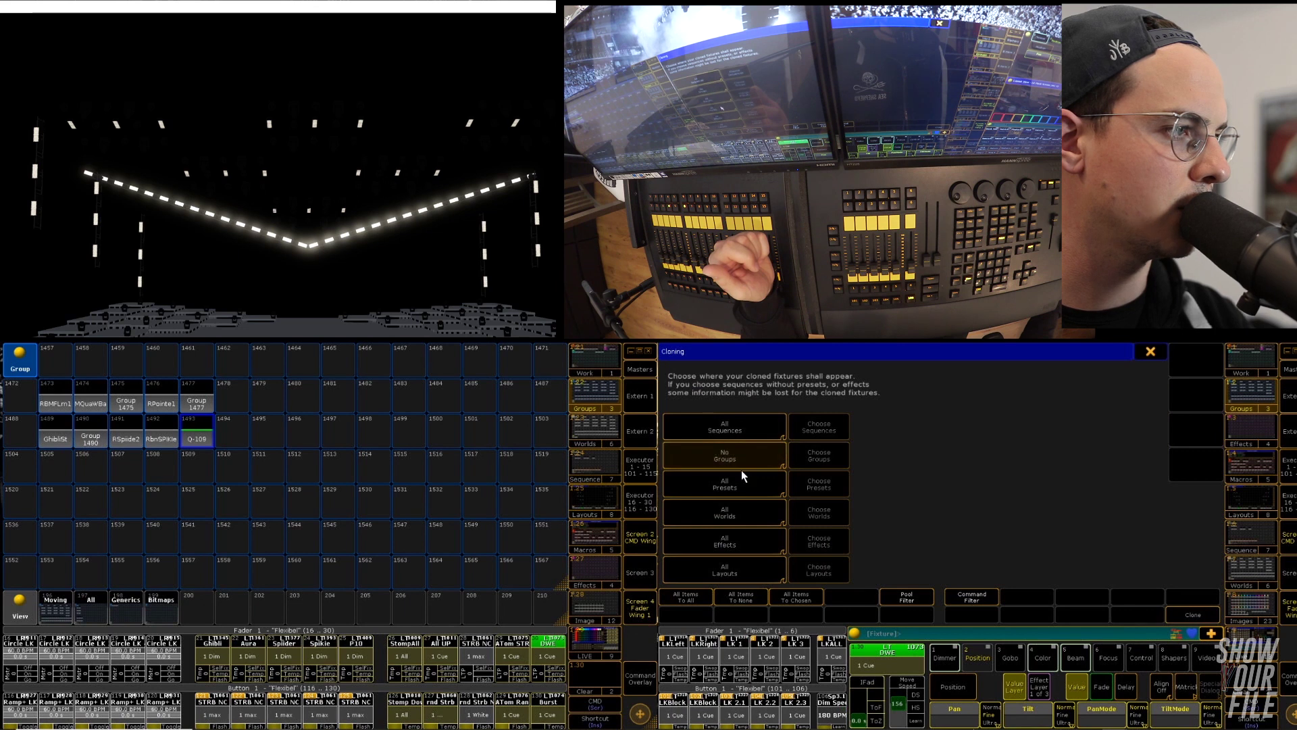
left_click(739, 520)
left_click(753, 572)
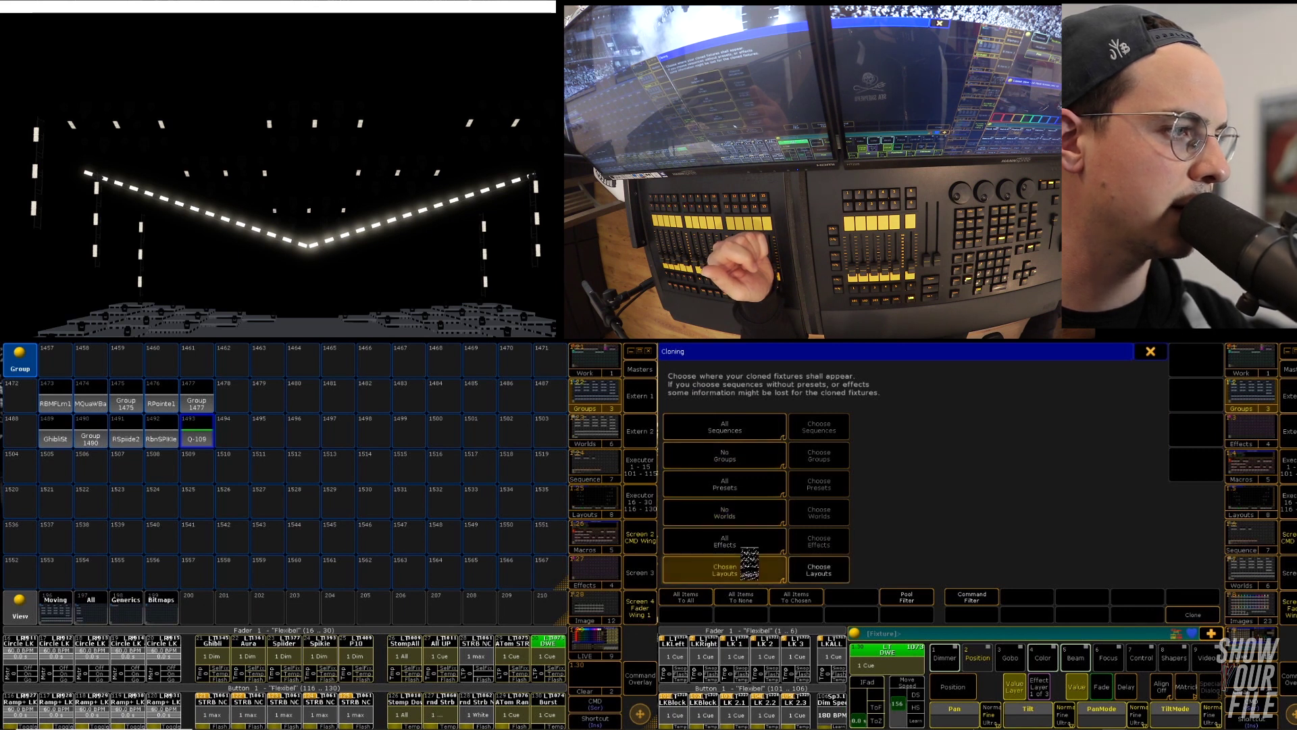
left_click(1189, 615)
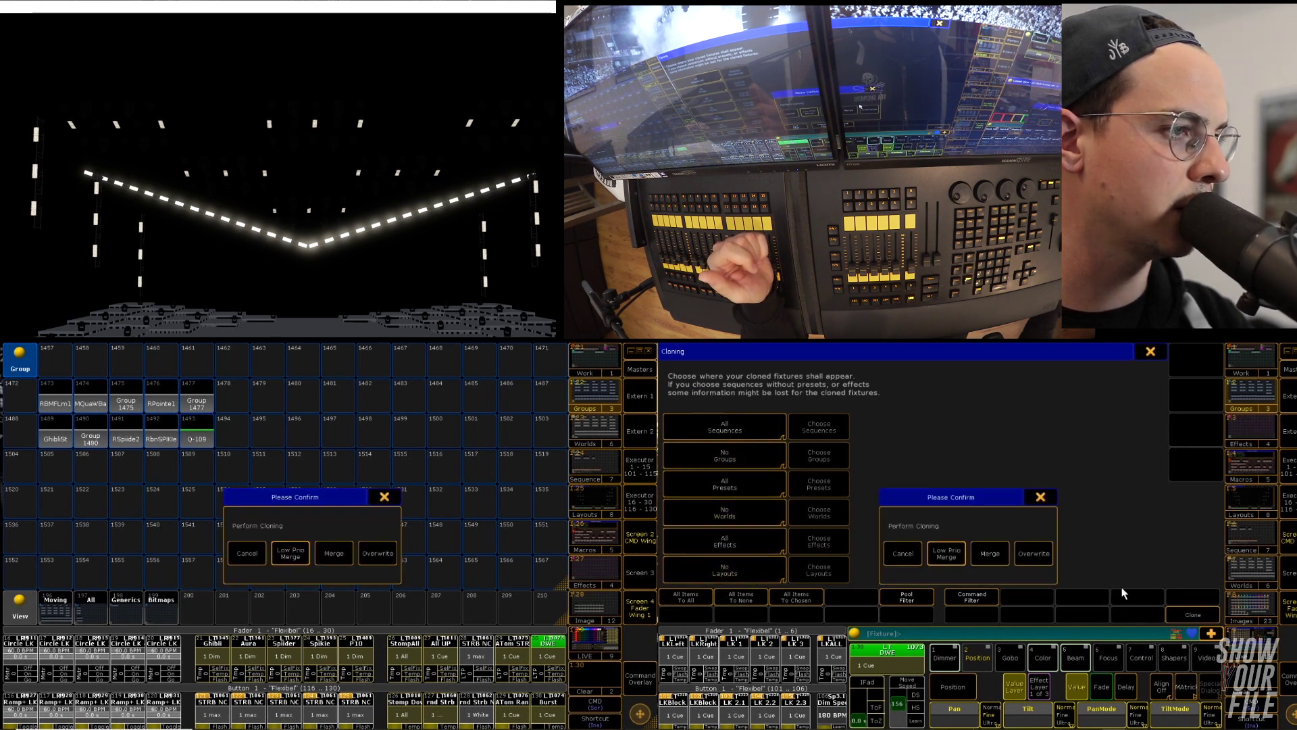
left_click(996, 558)
Step: Leave cloning and the setup for the Work view and clear the programmer
left_click(1153, 350)
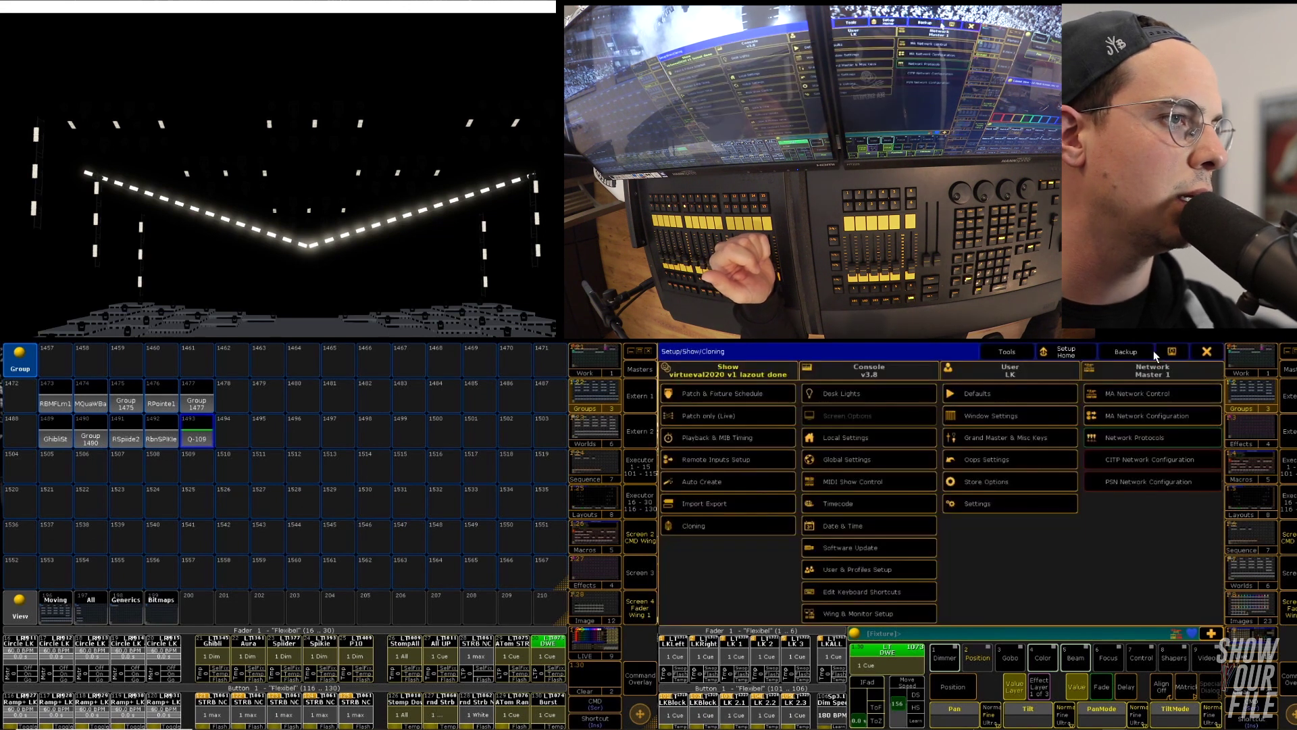
left_click(1207, 350)
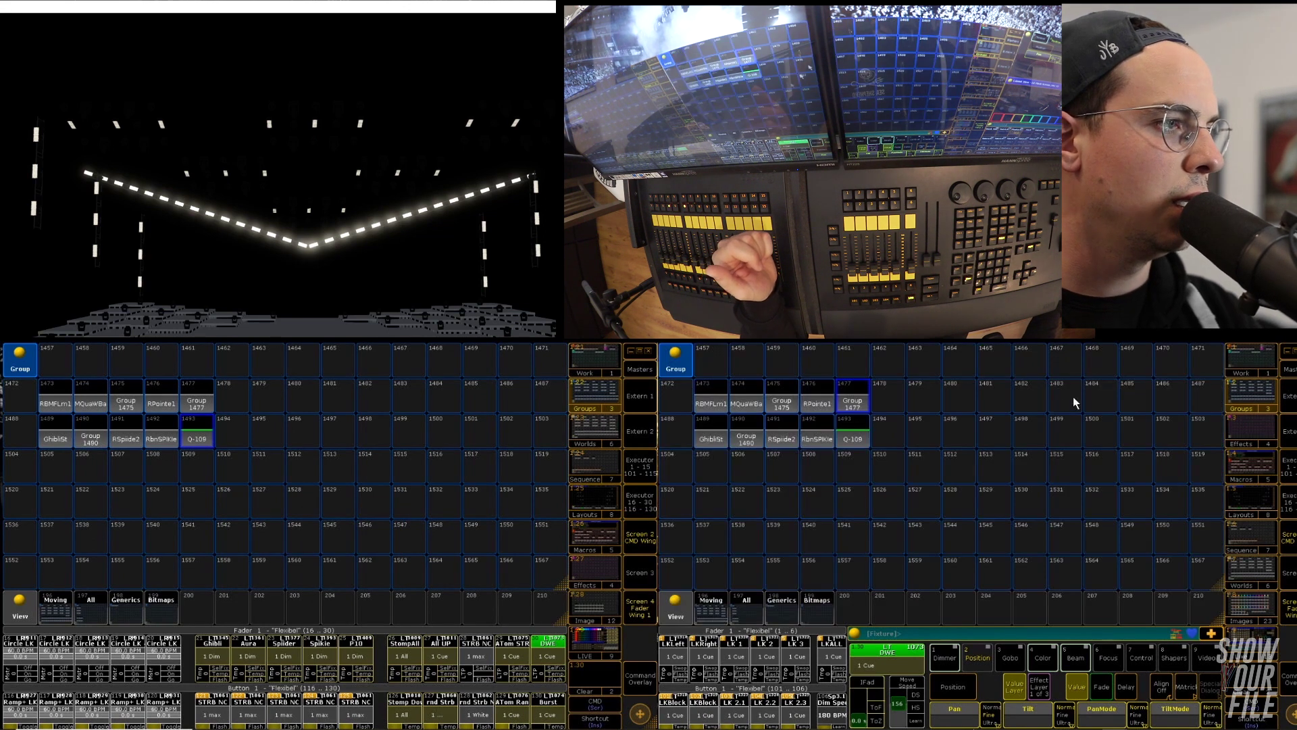
left_click(1248, 365)
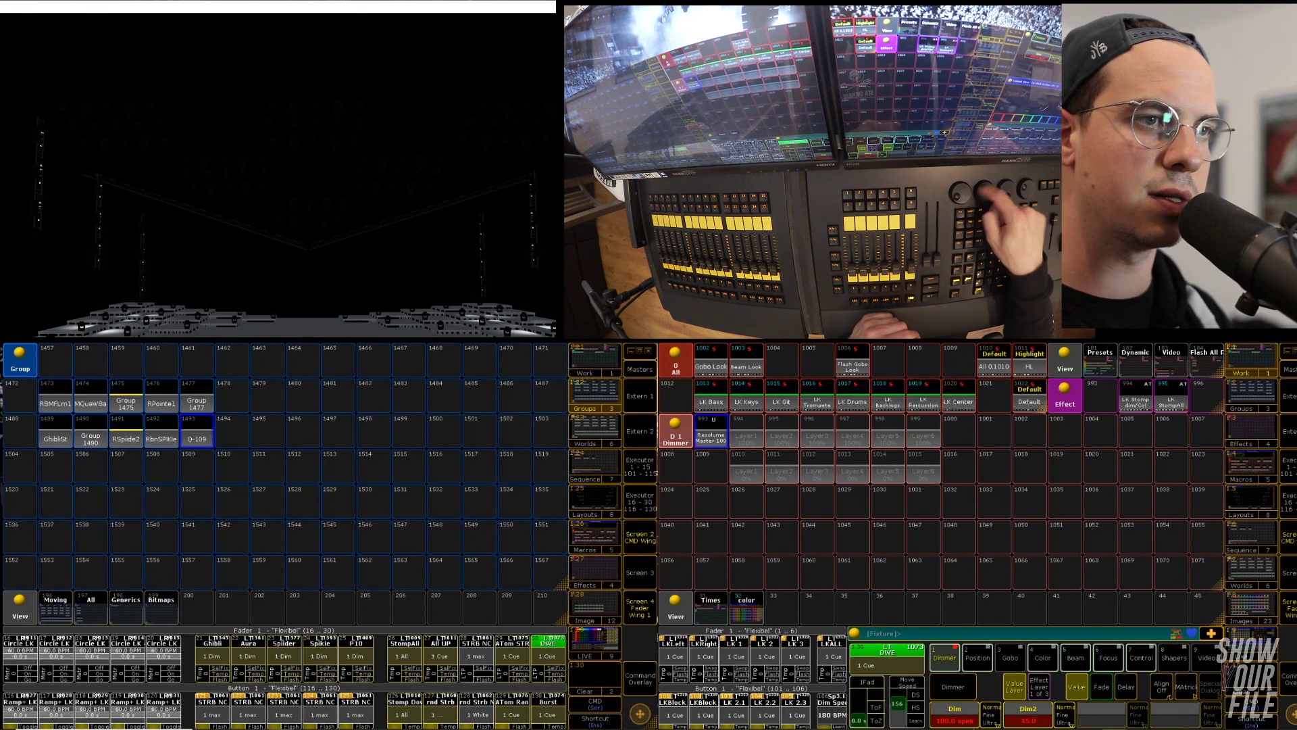
key("BackSpace")
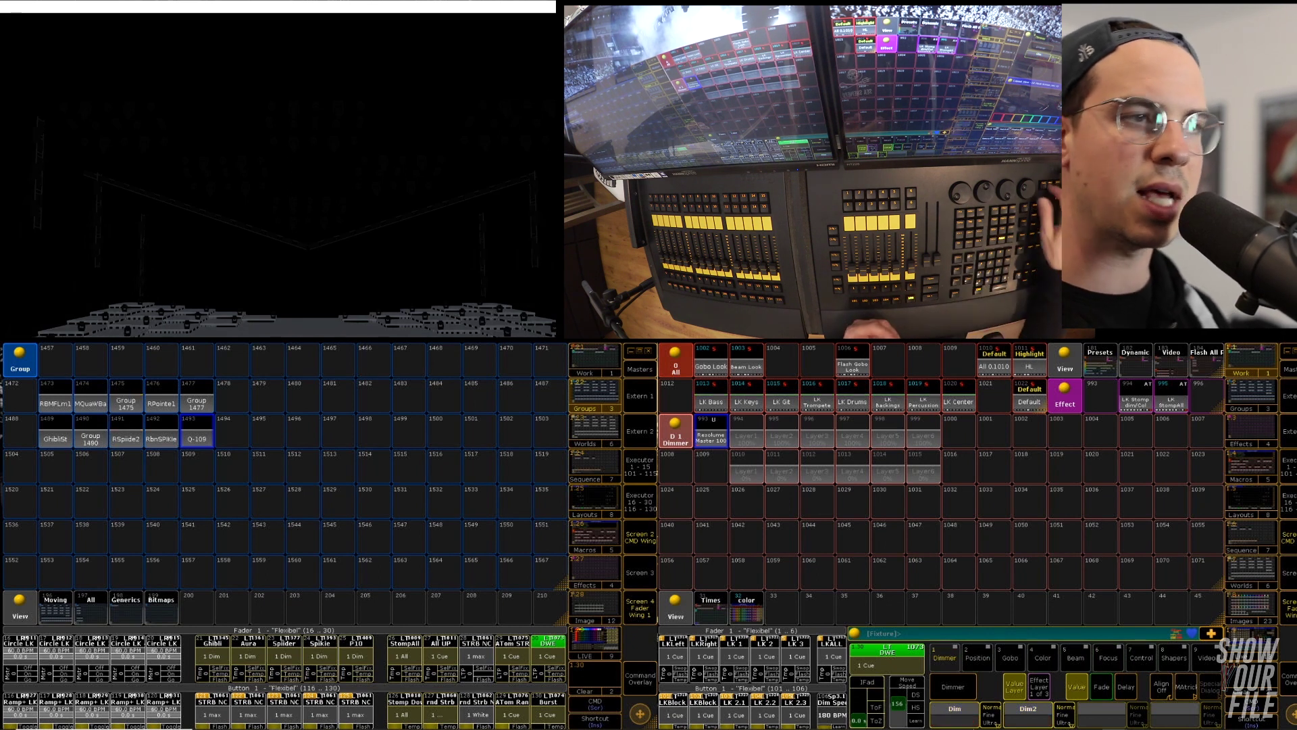
Step: Examine the channels and default values of the Robin SPIKie fixture type through the live patch
key("ctrl+s")
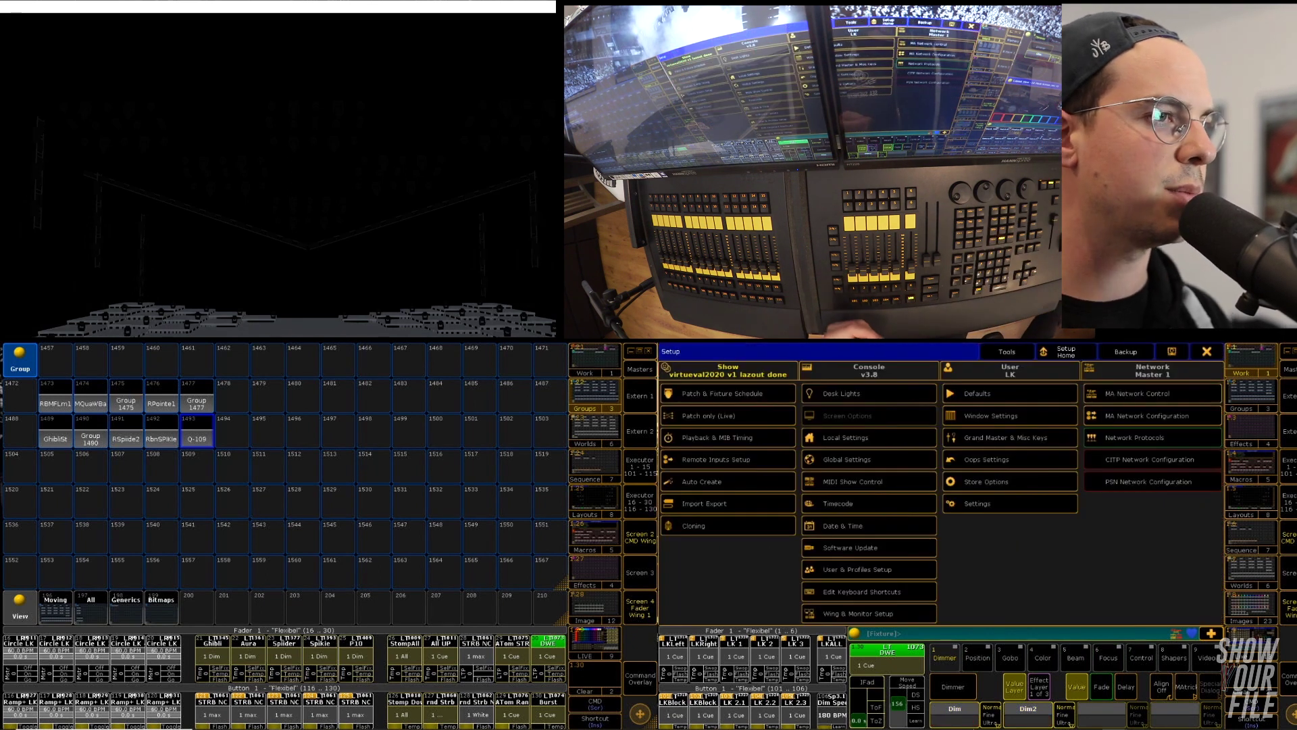
left_click(731, 419)
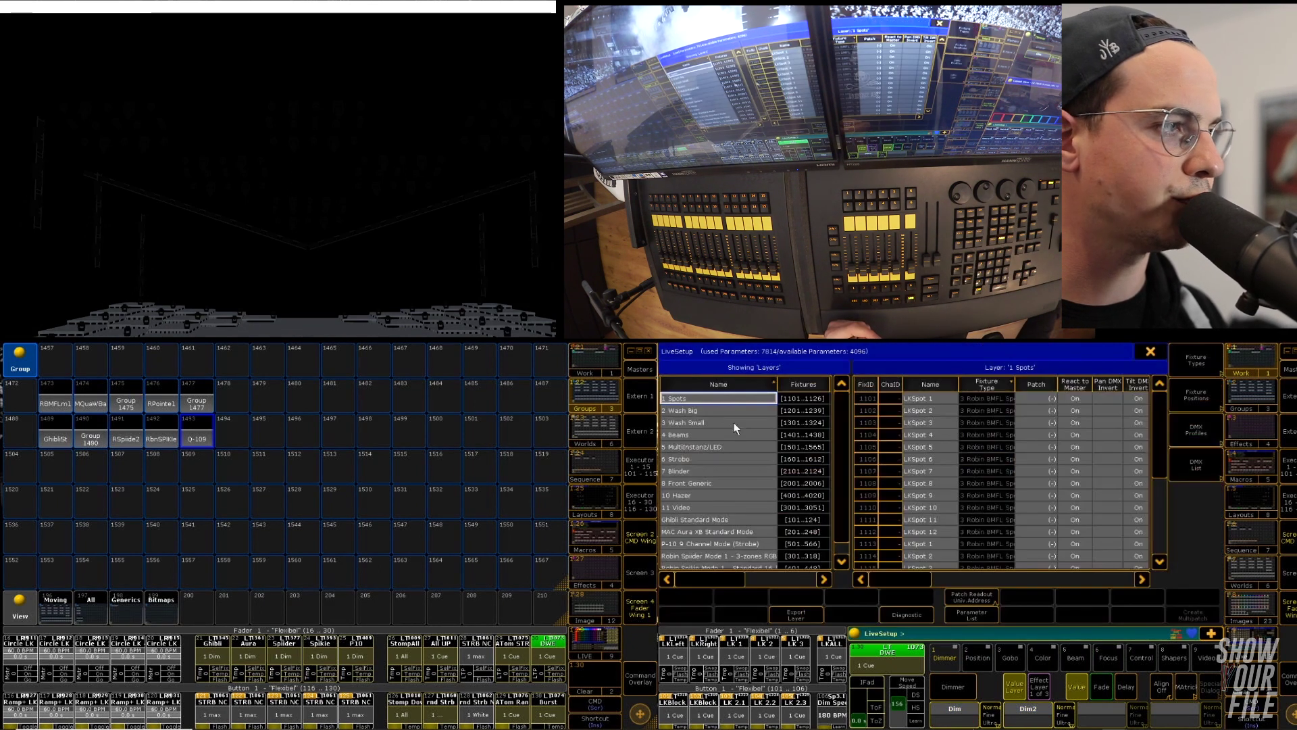
left_click(719, 485)
left_click(1202, 359)
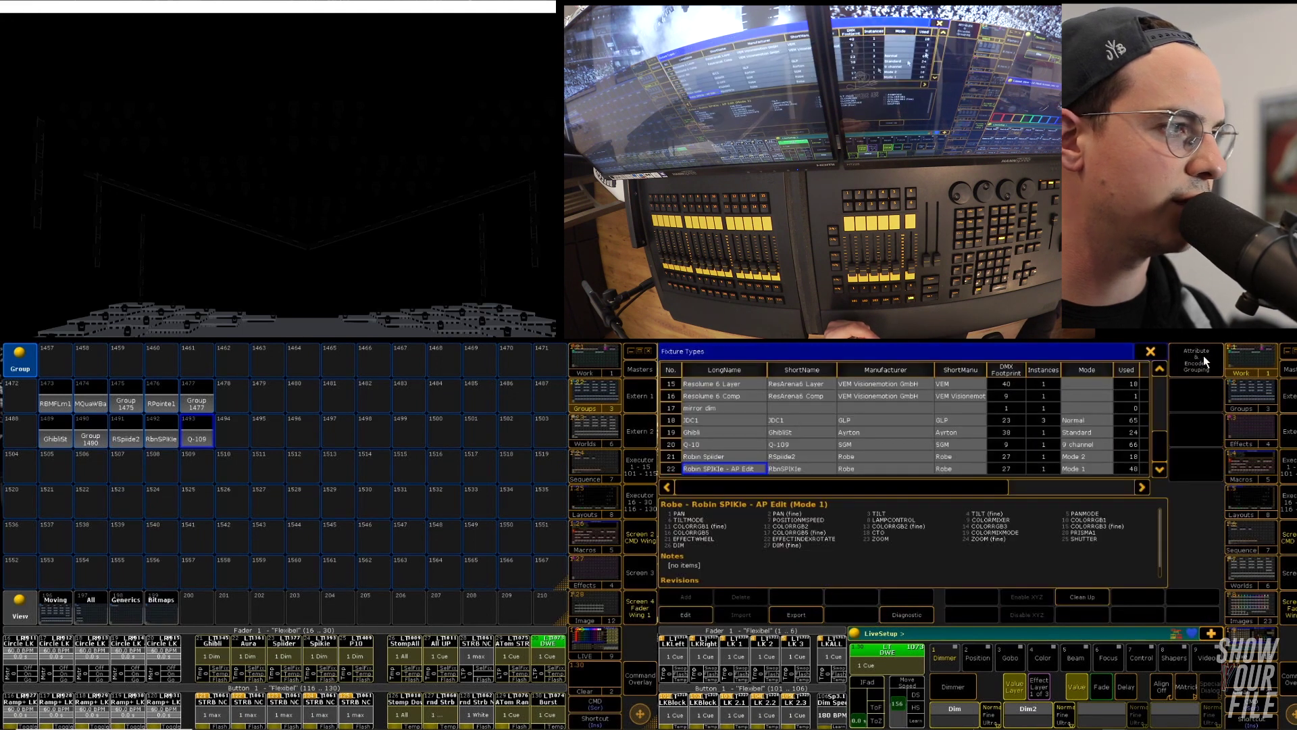
left_click(732, 456)
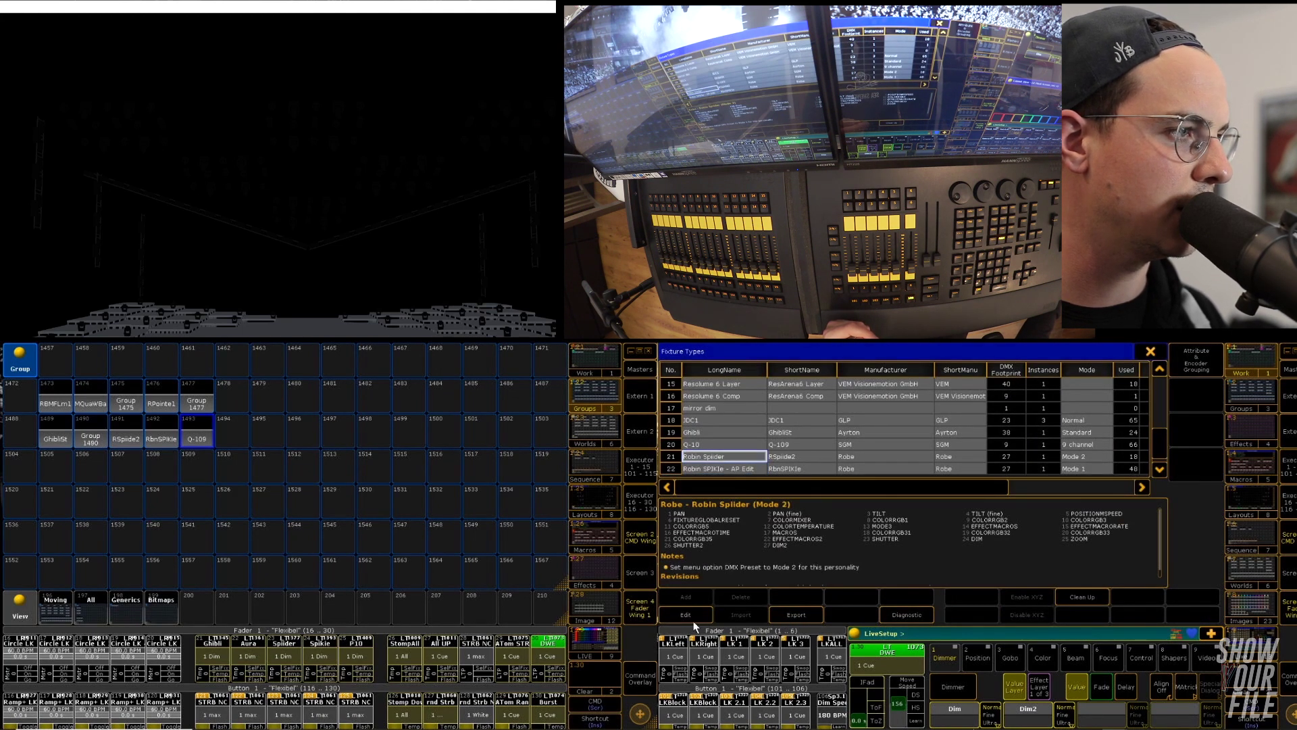
left_click(734, 469)
left_click(696, 616)
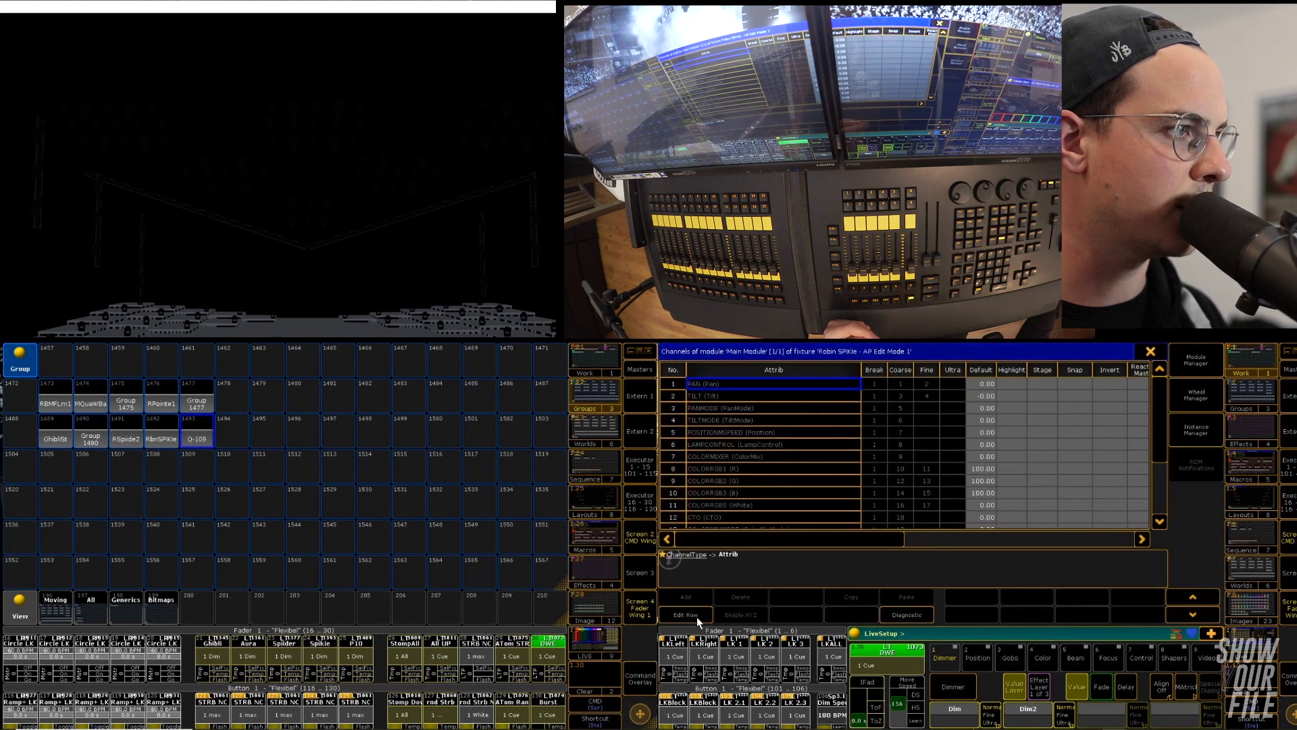
scroll(1013, 488, "down", 11)
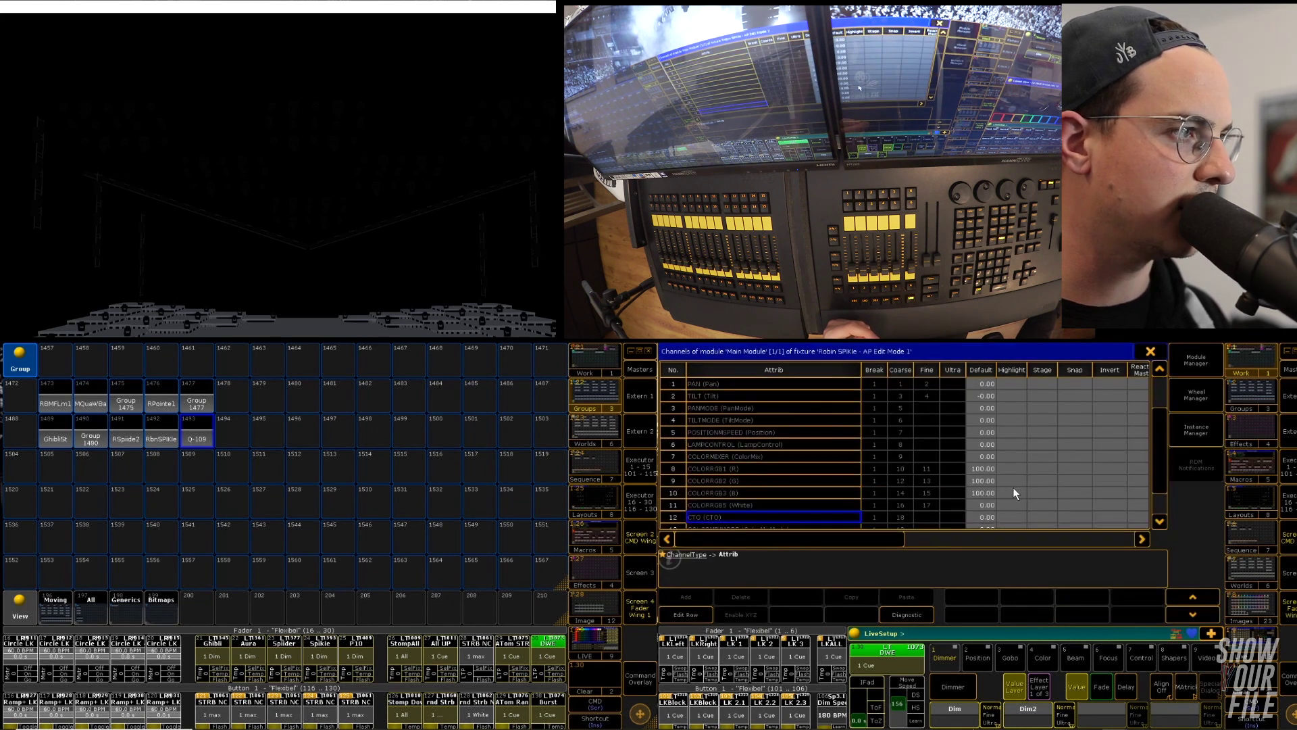
scroll(1012, 488, "down", 7)
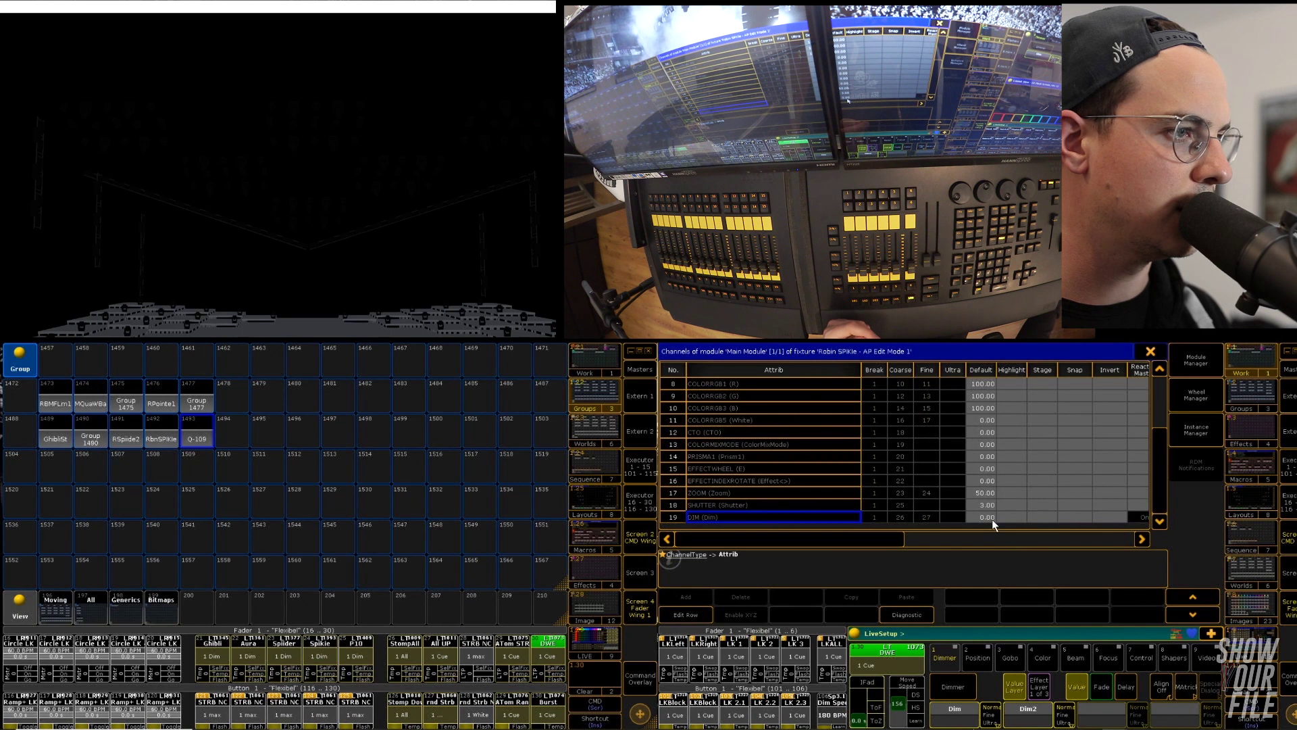
left_click(1151, 351)
left_click(1151, 352)
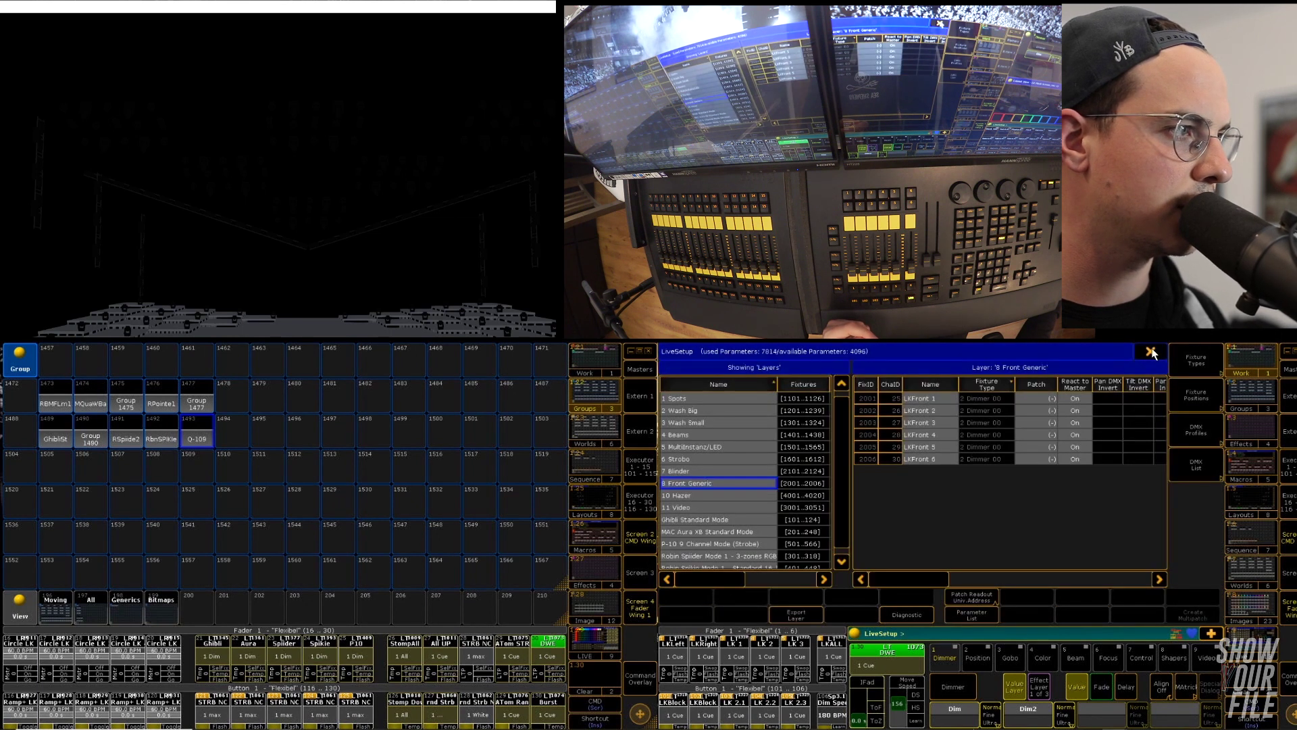
left_click(1152, 352)
Step: Open the Robin SPIKie - AP Edit fixture type for editing from the full patch and fixture schedule
left_click(724, 392)
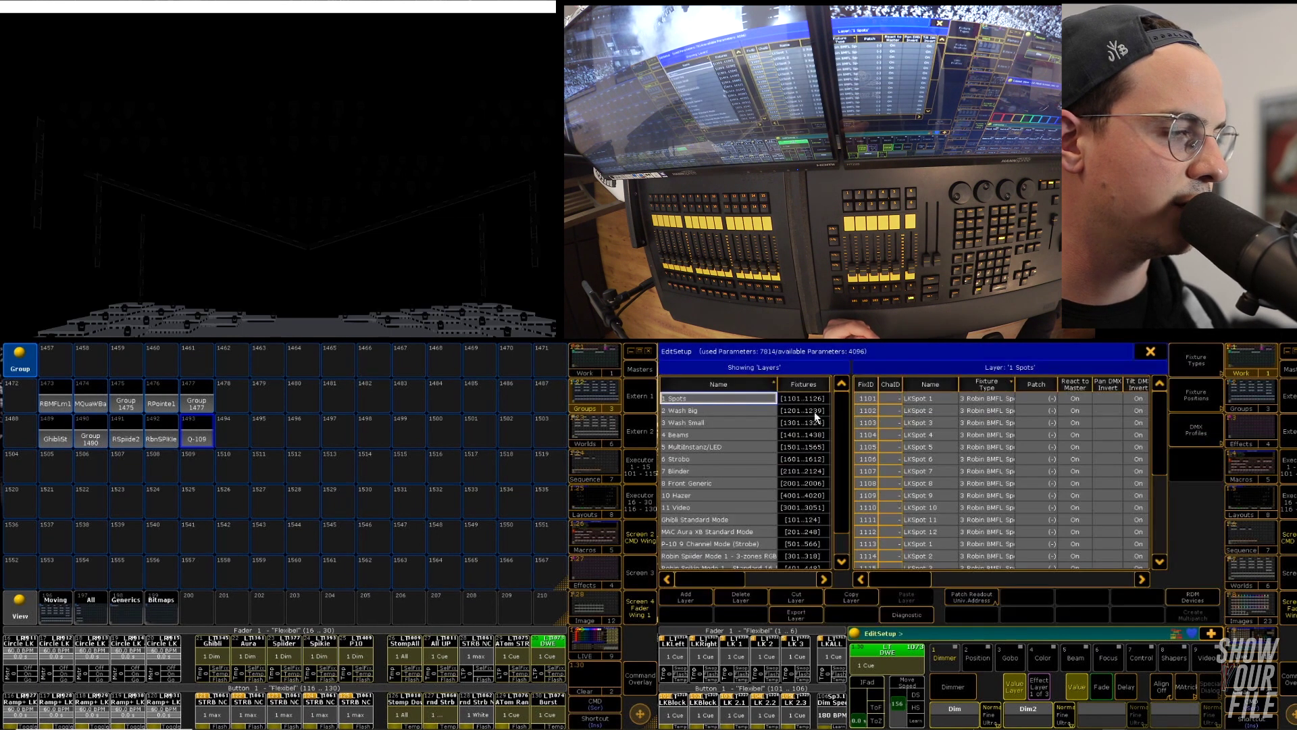
mouse_move(835, 460)
left_mouse_down()
mouse_move(840, 506)
mouse_move(837, 455)
left_mouse_up()
left_click(1177, 356)
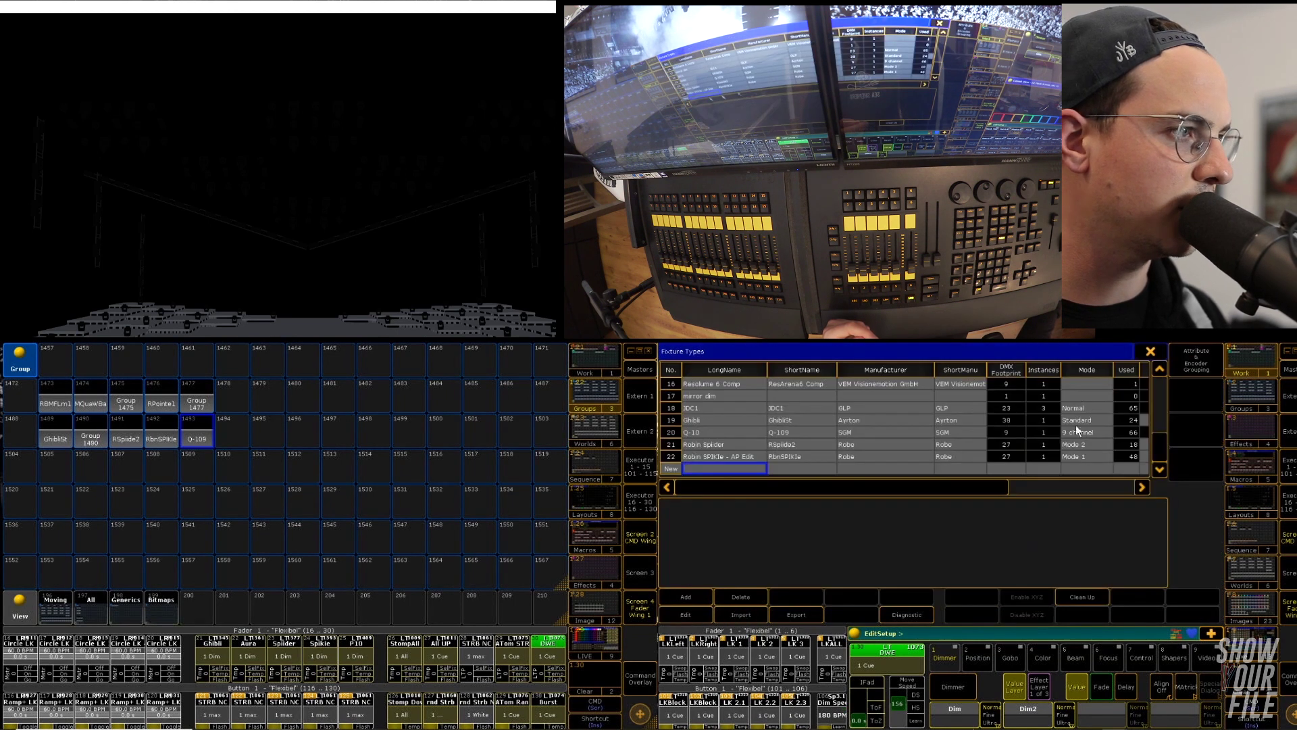
left_click(717, 454)
left_click(677, 614)
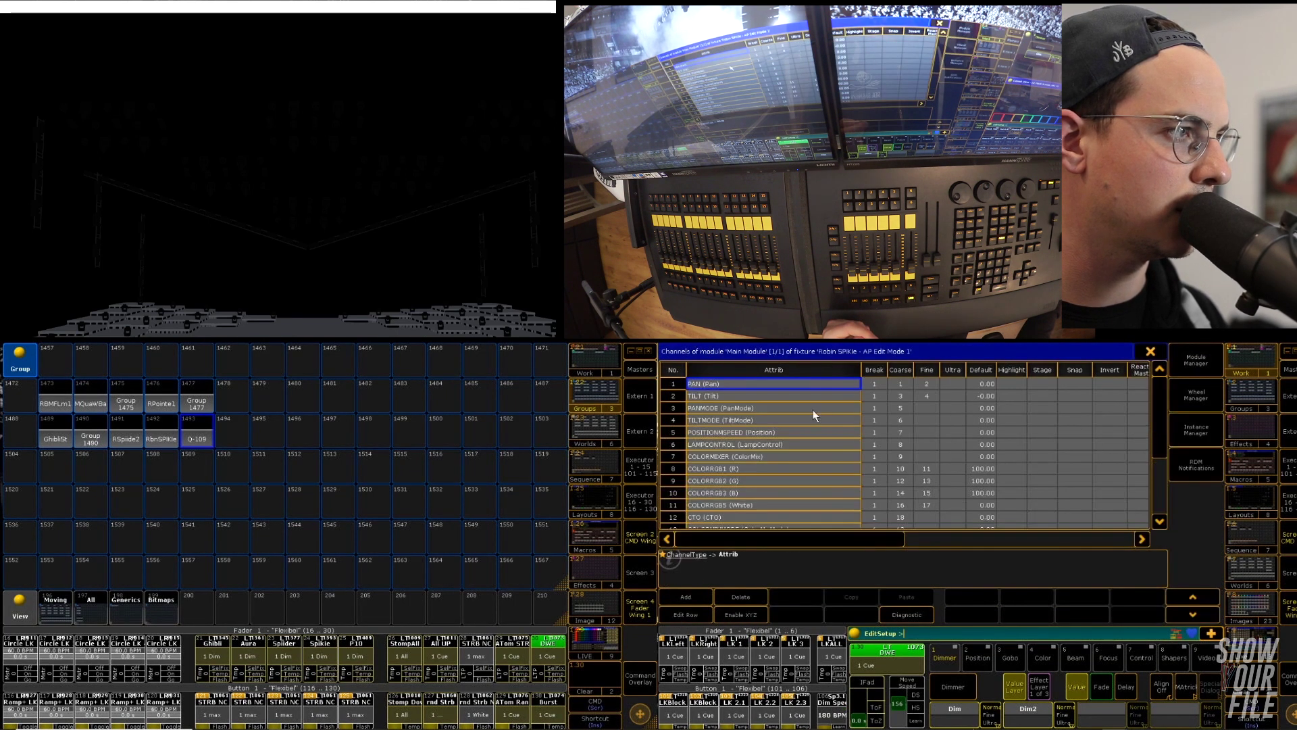
Step: Examine the Robin SPIKie channel list for its coarse and fine channel assignments, from Pan to Dim
scroll(798, 444, "down", 10)
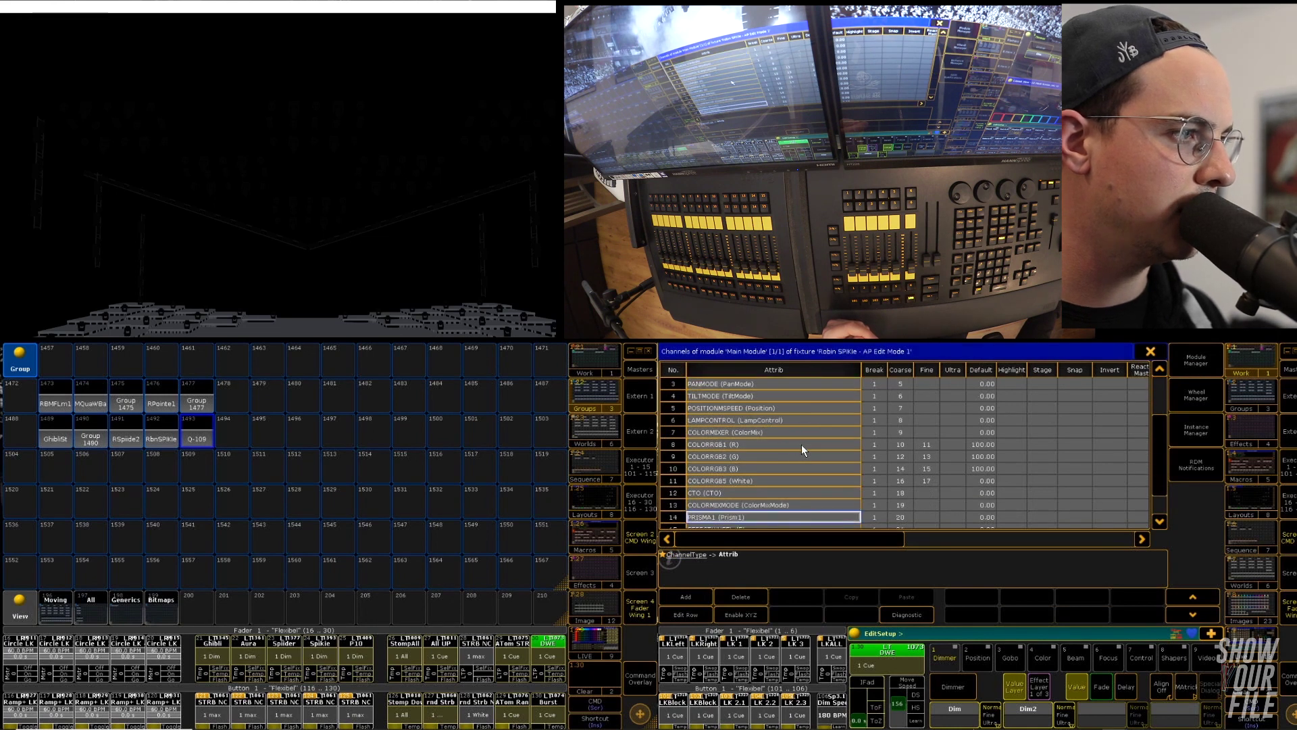
left_click(743, 505)
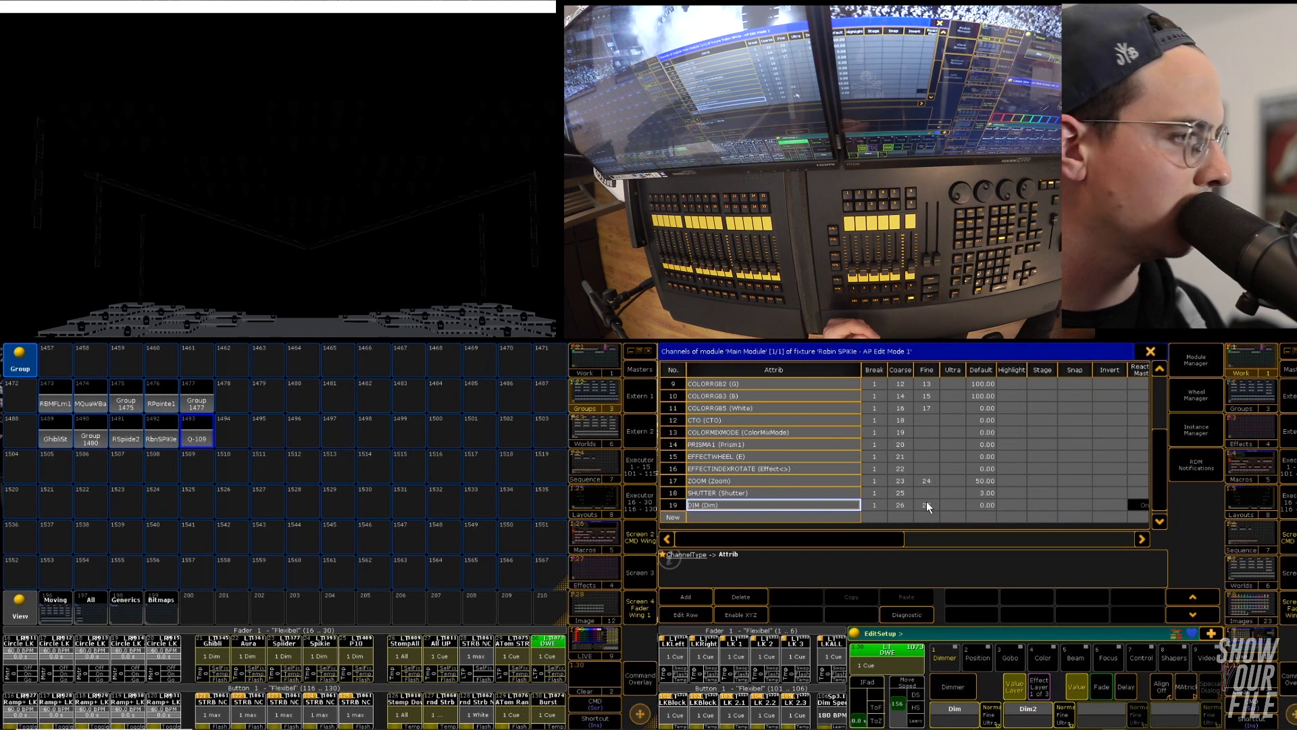
key("Up")
key("Up")
key("Up")
key("Up")
key("Up")
key("Up")
key("Up")
key("Up")
key("Up")
key("Up")
key("Up")
key("Up")
key("Up")
key("Up")
key("Up")
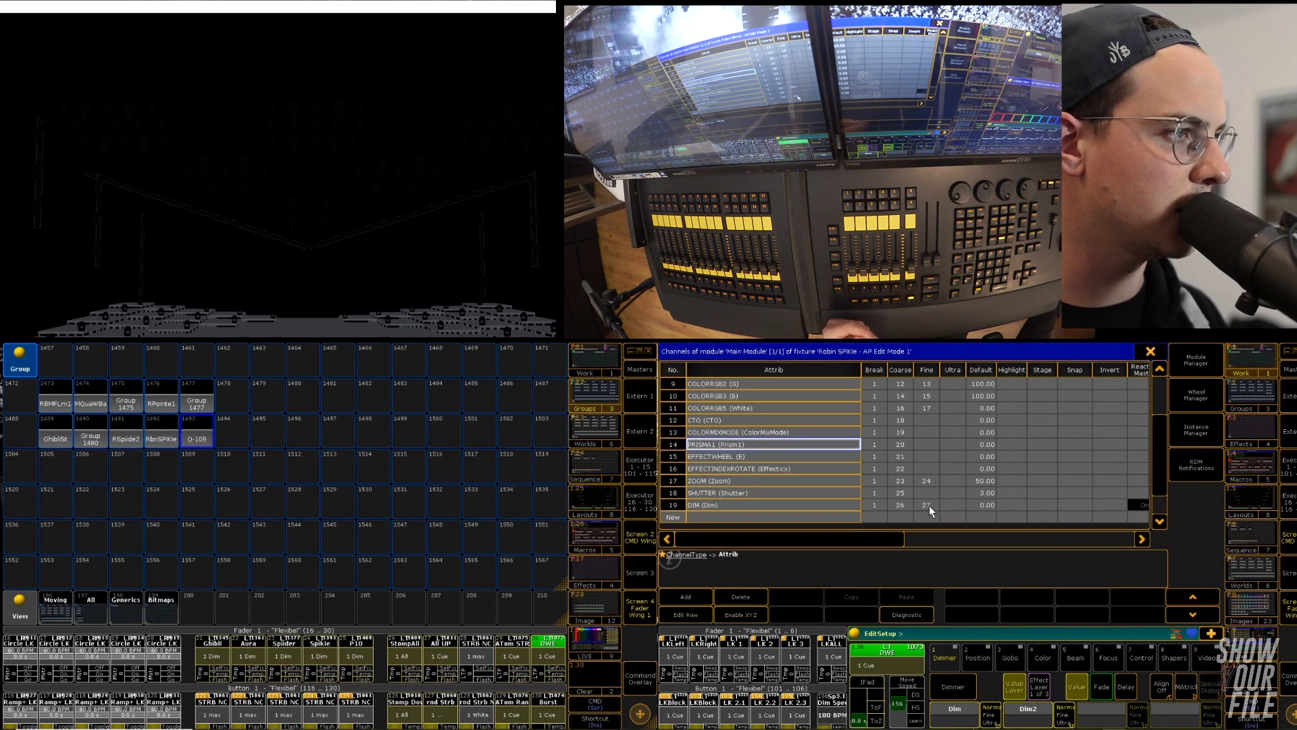
key("Up")
key("Up")
key("Up")
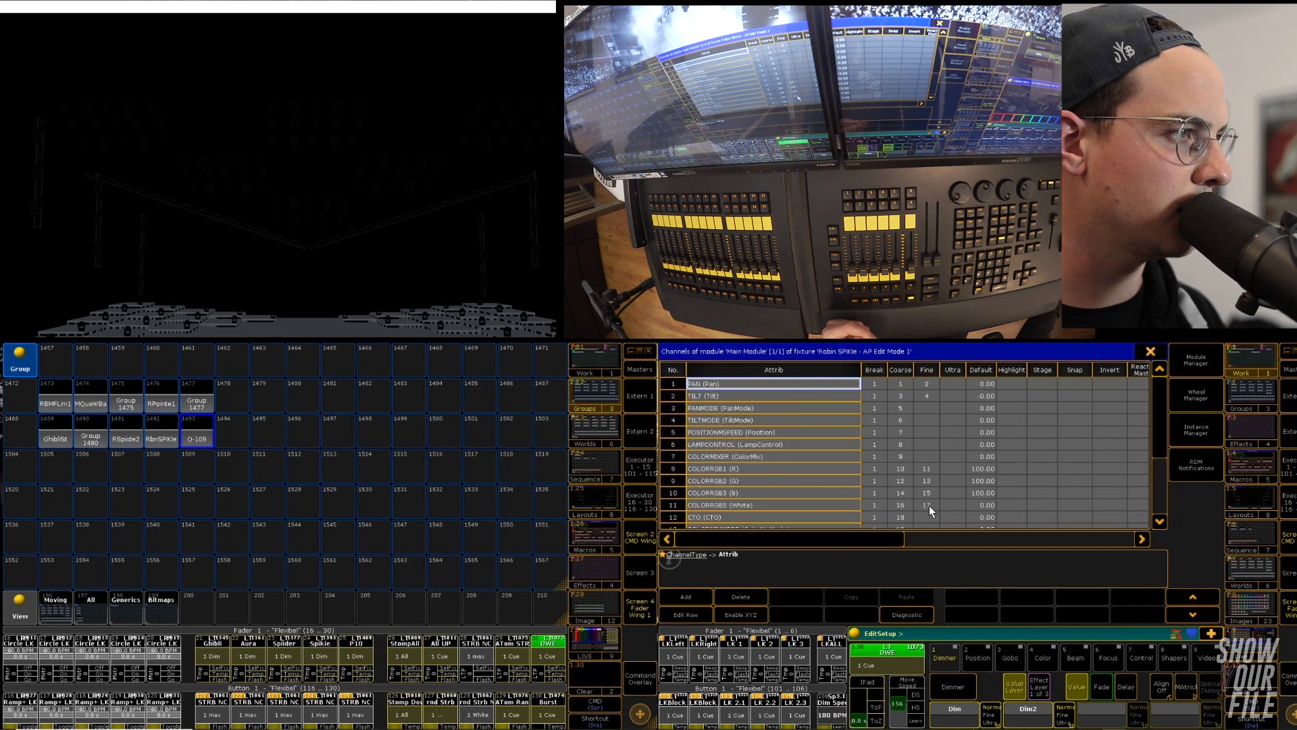
key("Down")
key("Down")
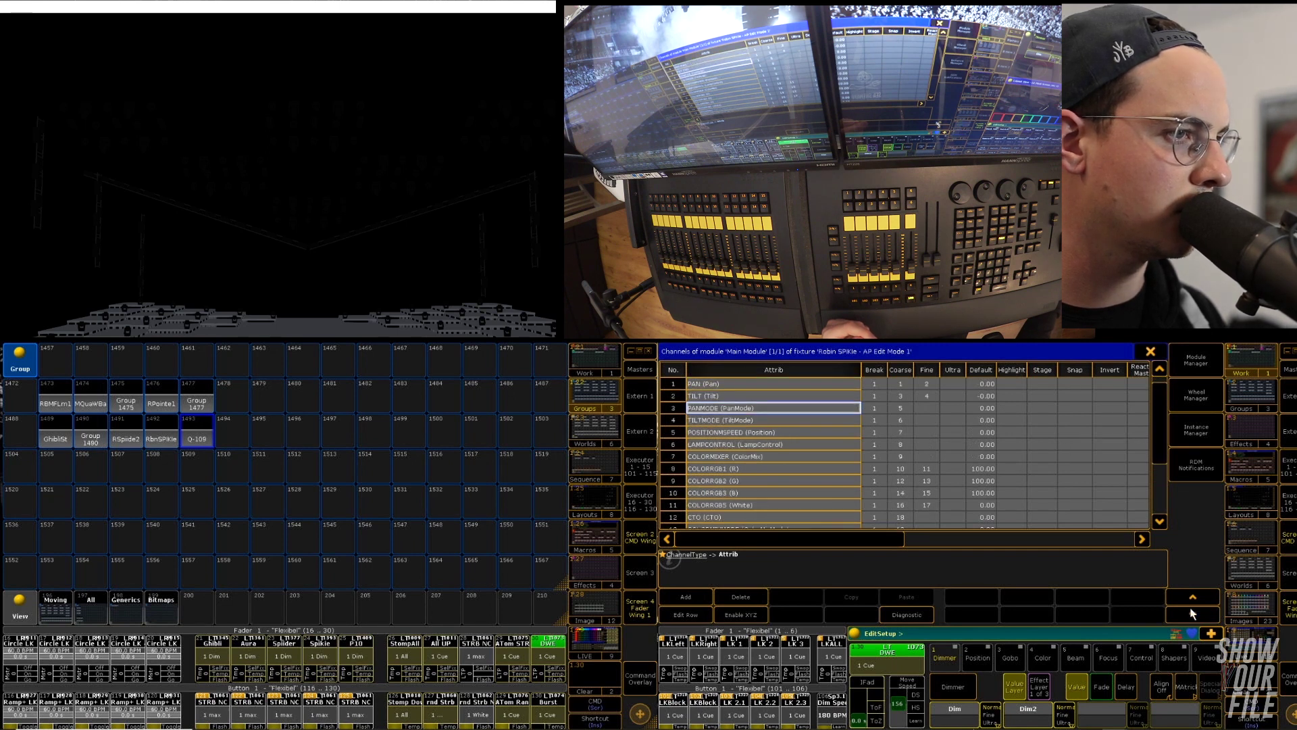
left_click(1151, 354)
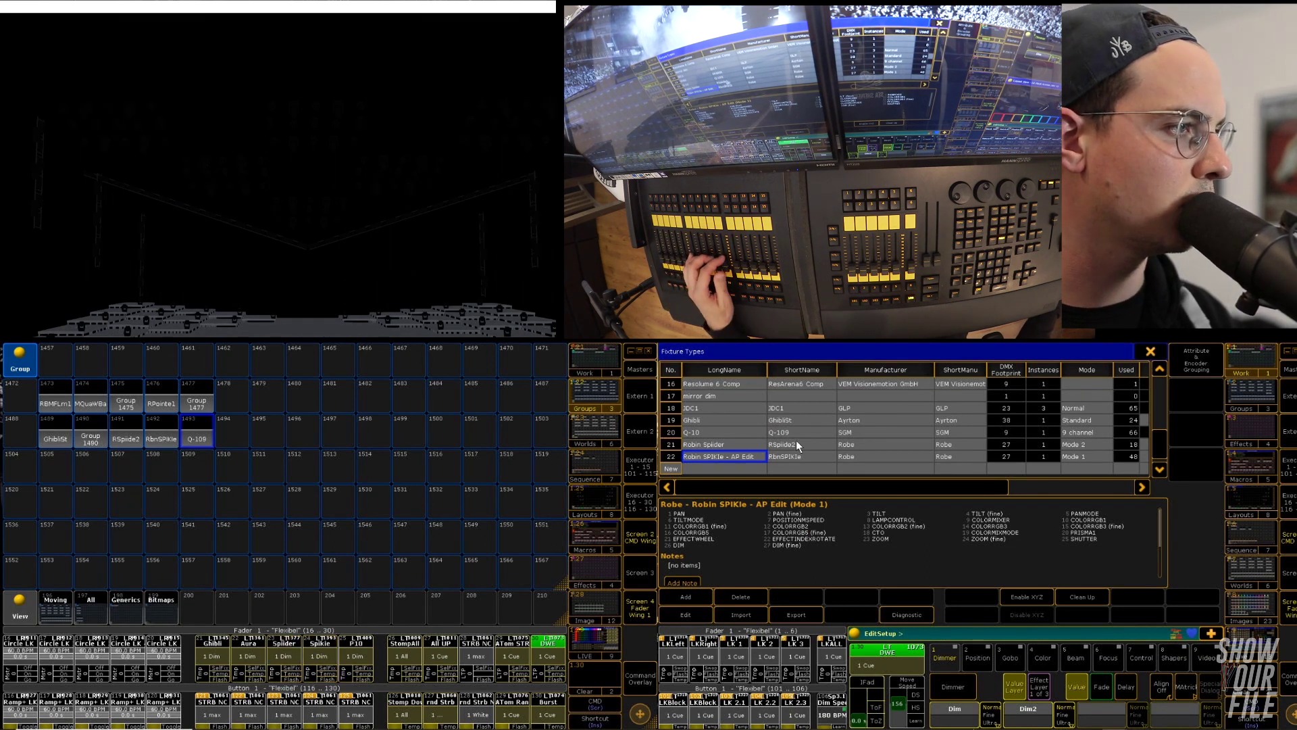
Step: Open the Robin Spider Mode 2 fixture type for editing and review its channel list through to Dim2
left_click(732, 446)
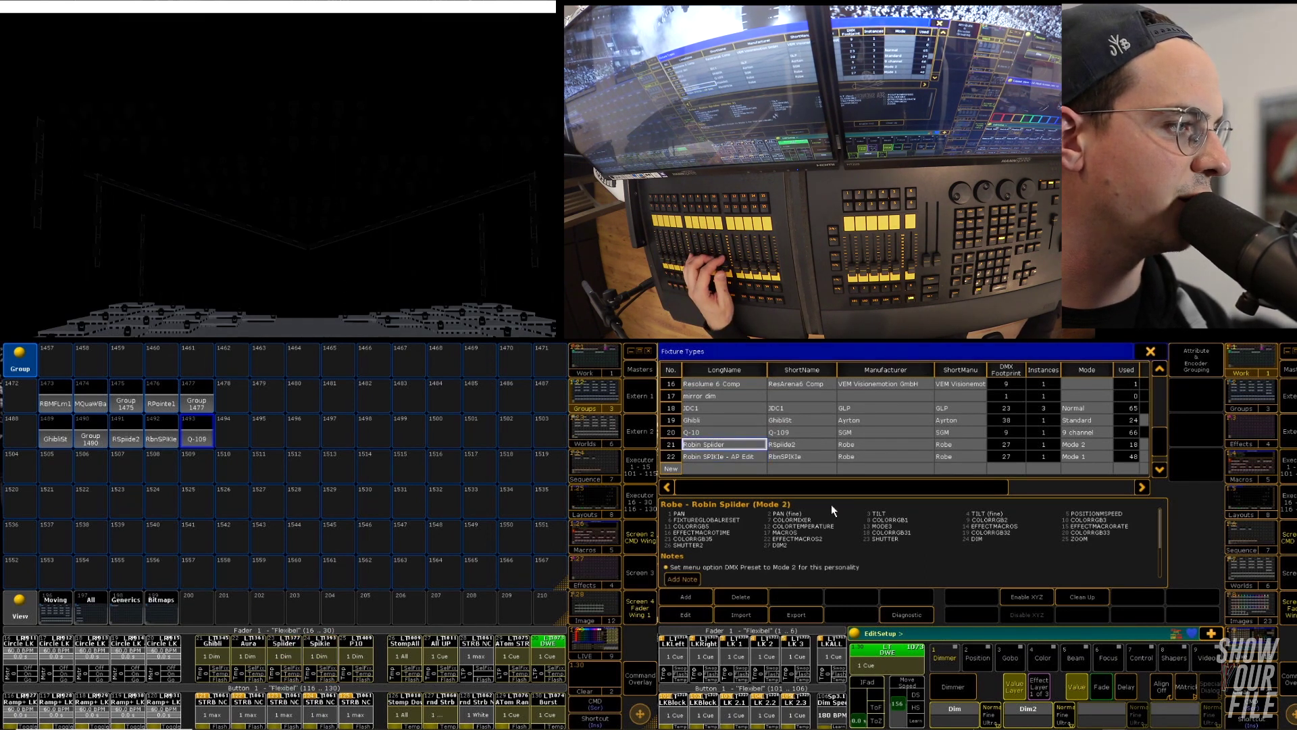
left_click(700, 611)
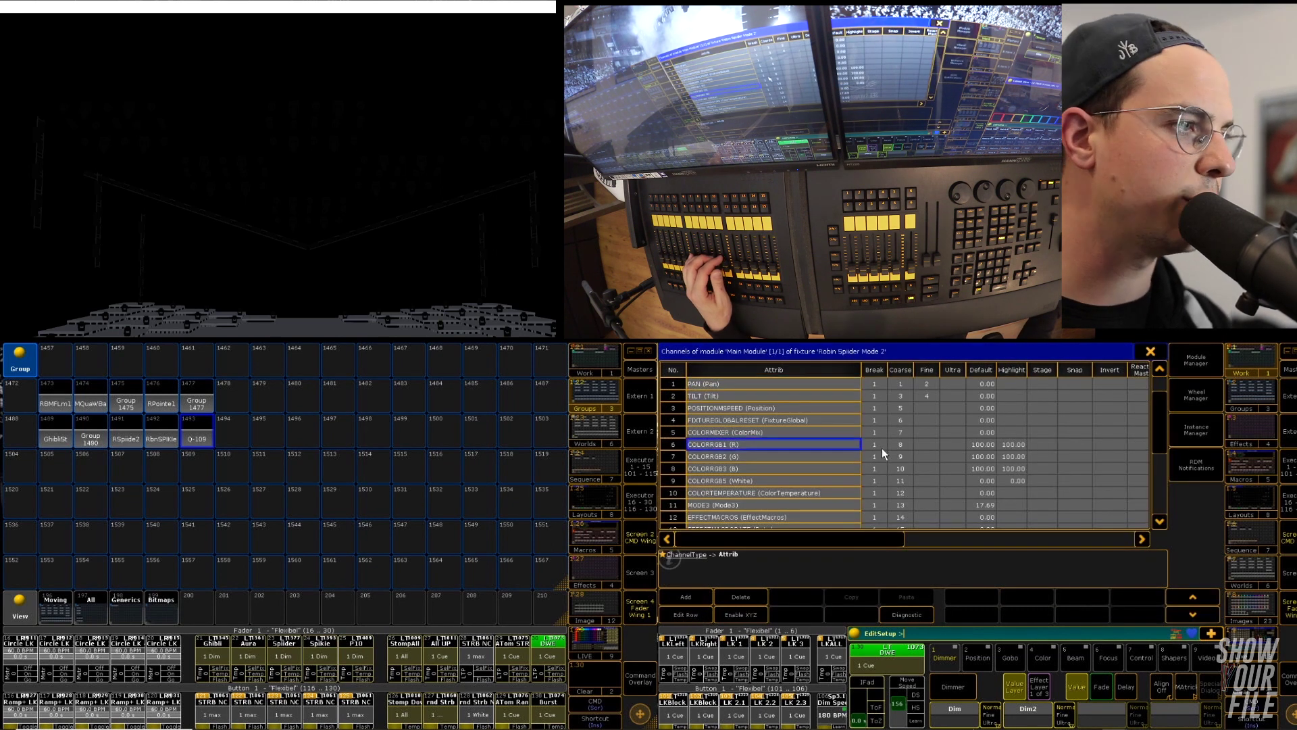
scroll(882, 448, "down", 10)
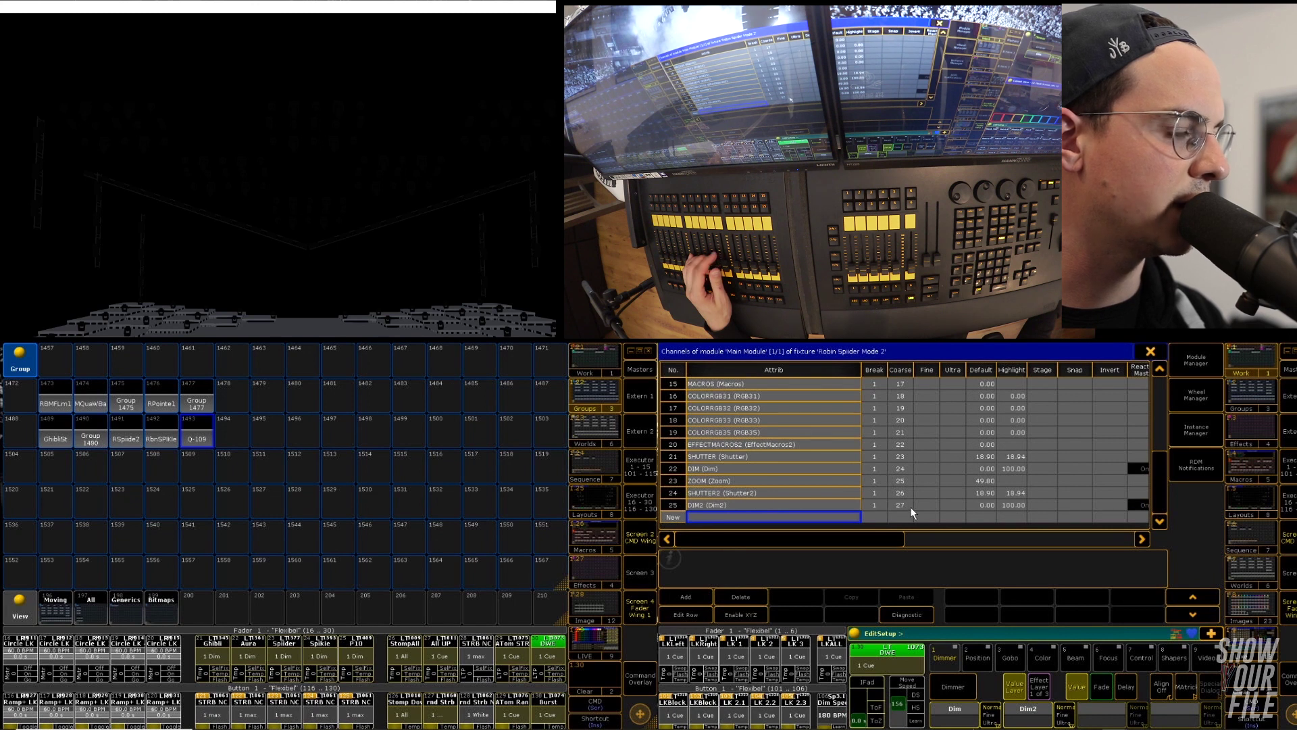
Step: Set the Robin Spider's coarse channel to 27 for DIM and 24 for DIM2
left_click(903, 468)
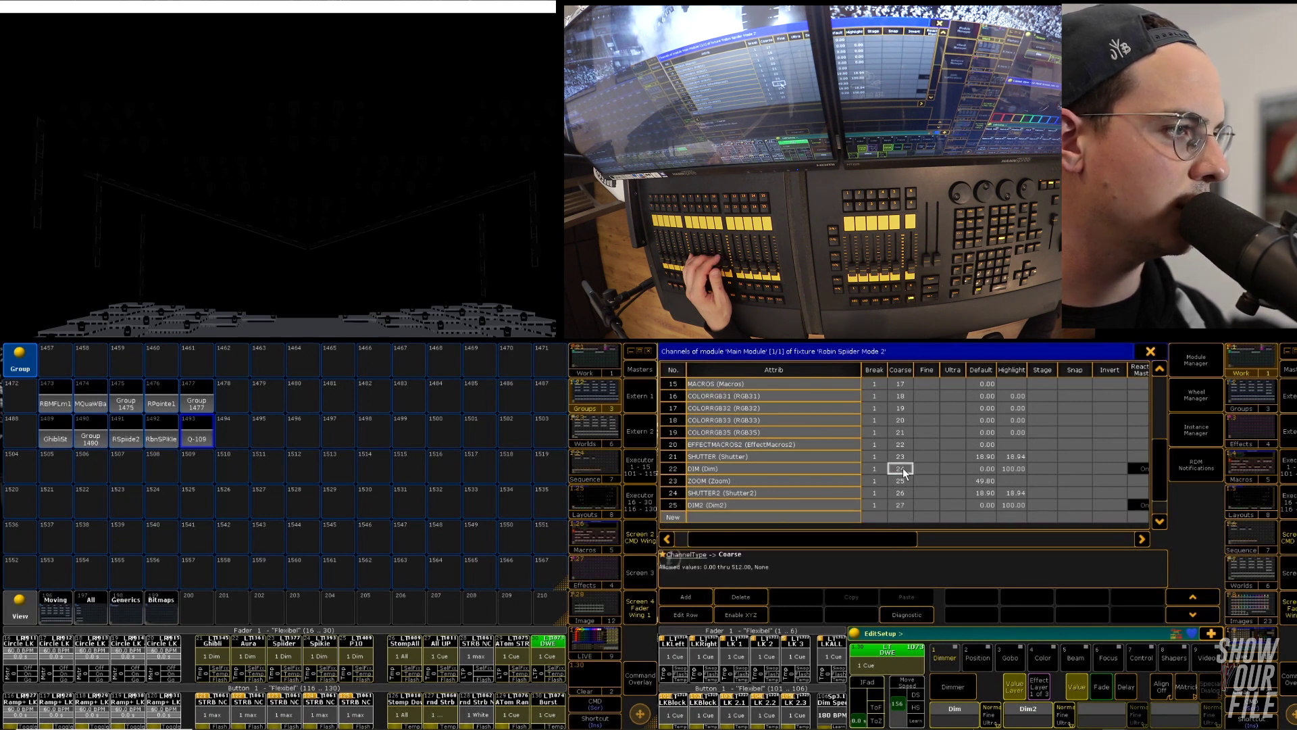
left_click(904, 467)
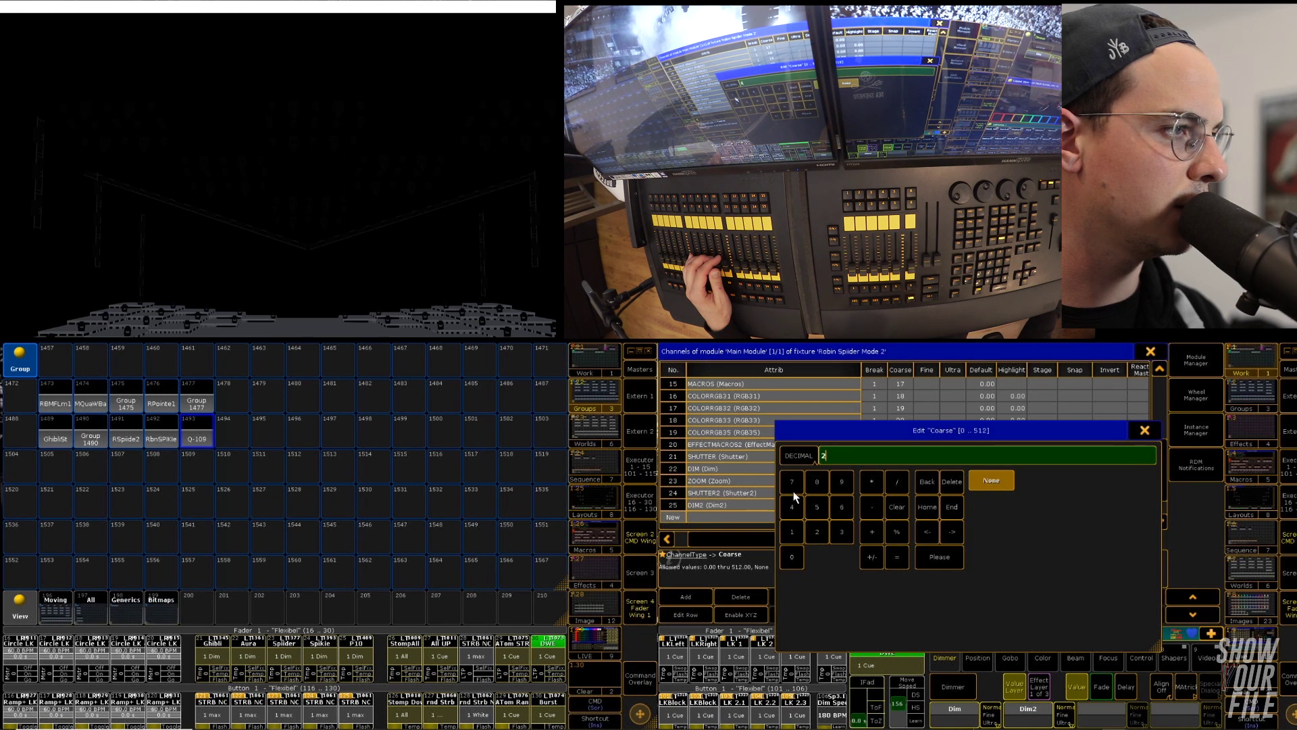
type("27")
key("Return")
double_click(906, 504)
left_click(817, 533)
left_click(927, 560)
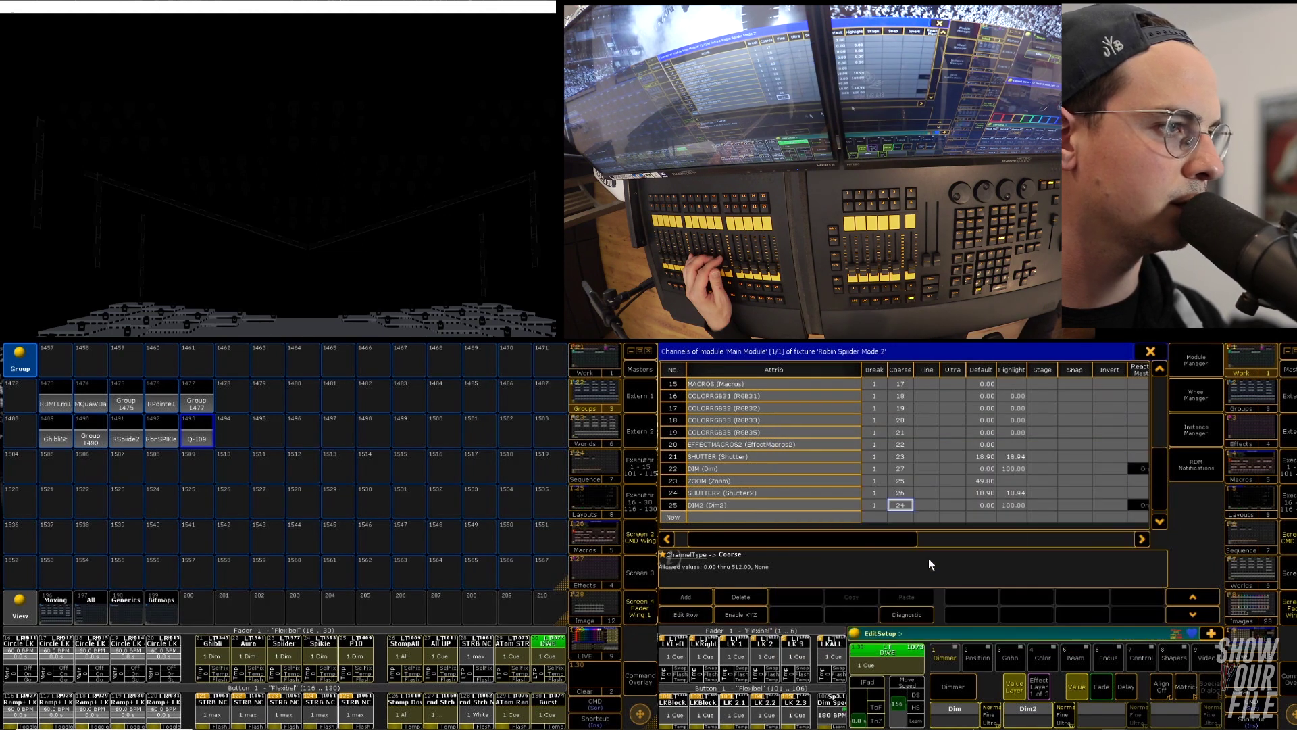
Step: Close the fixture type editor and the patch, and leave the setup for the Work view
left_click(1151, 352)
left_click(1150, 351)
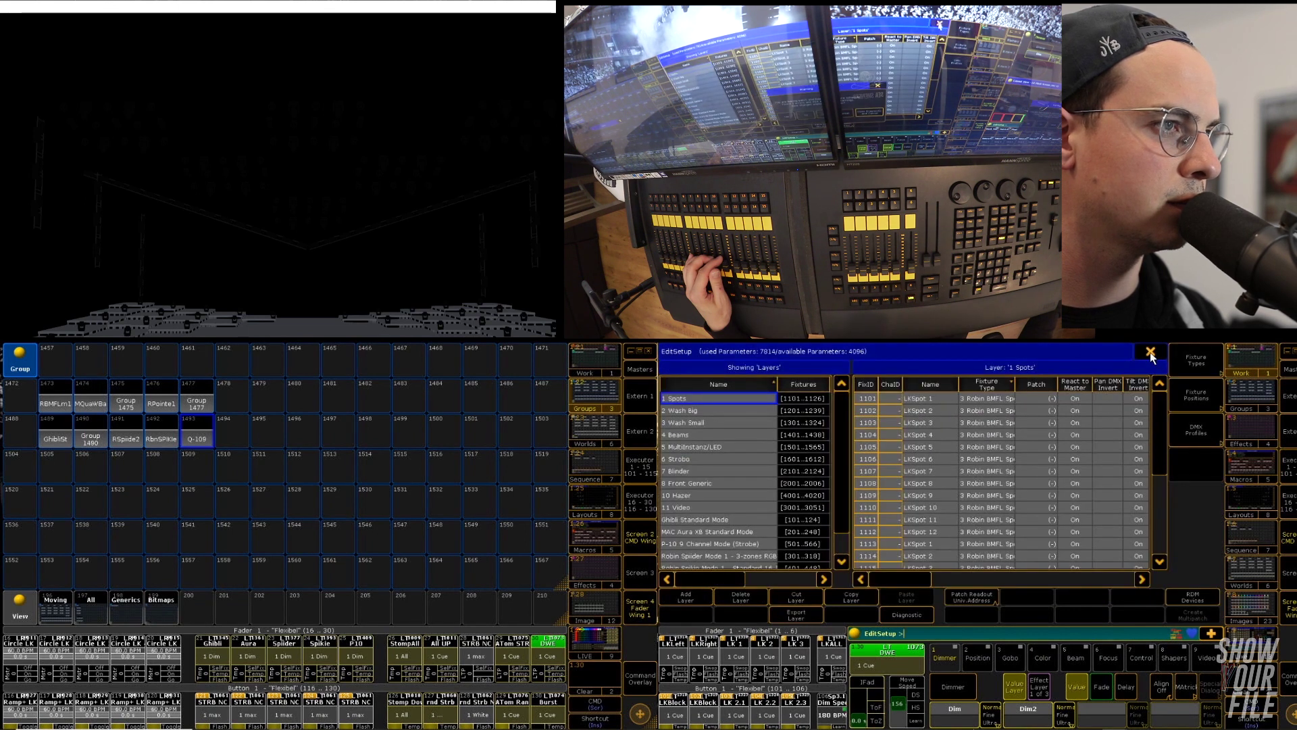
left_click(1150, 351)
left_click(893, 561)
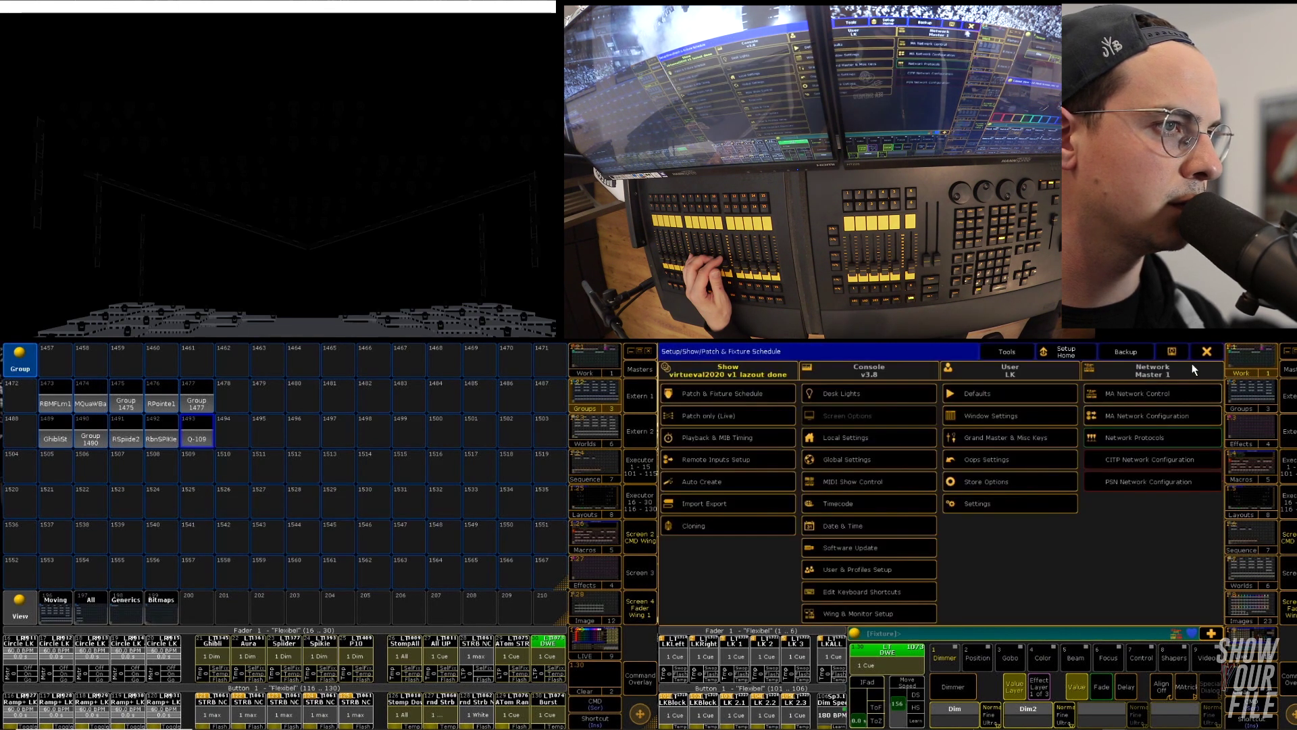
left_click(1208, 352)
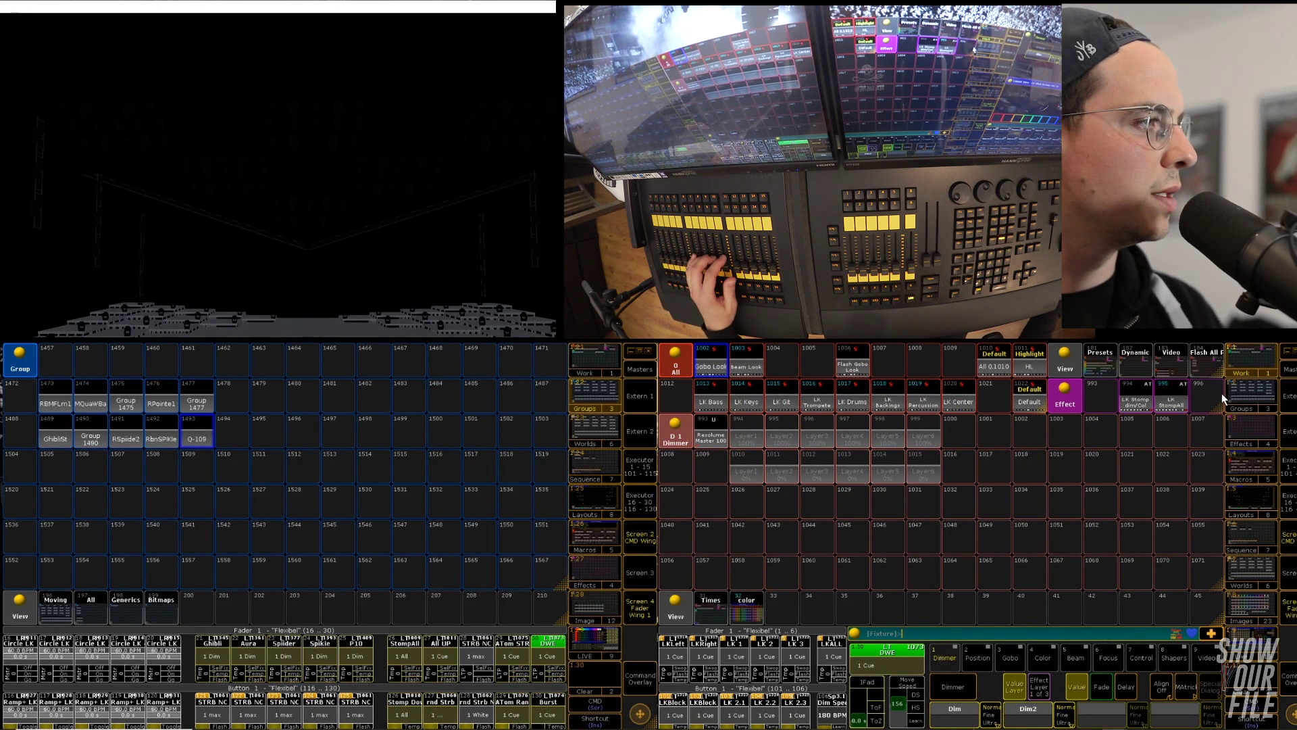
Step: Show the Ghibli layout on one screen and the Groups view on the other
left_click(588, 431)
left_click(593, 500)
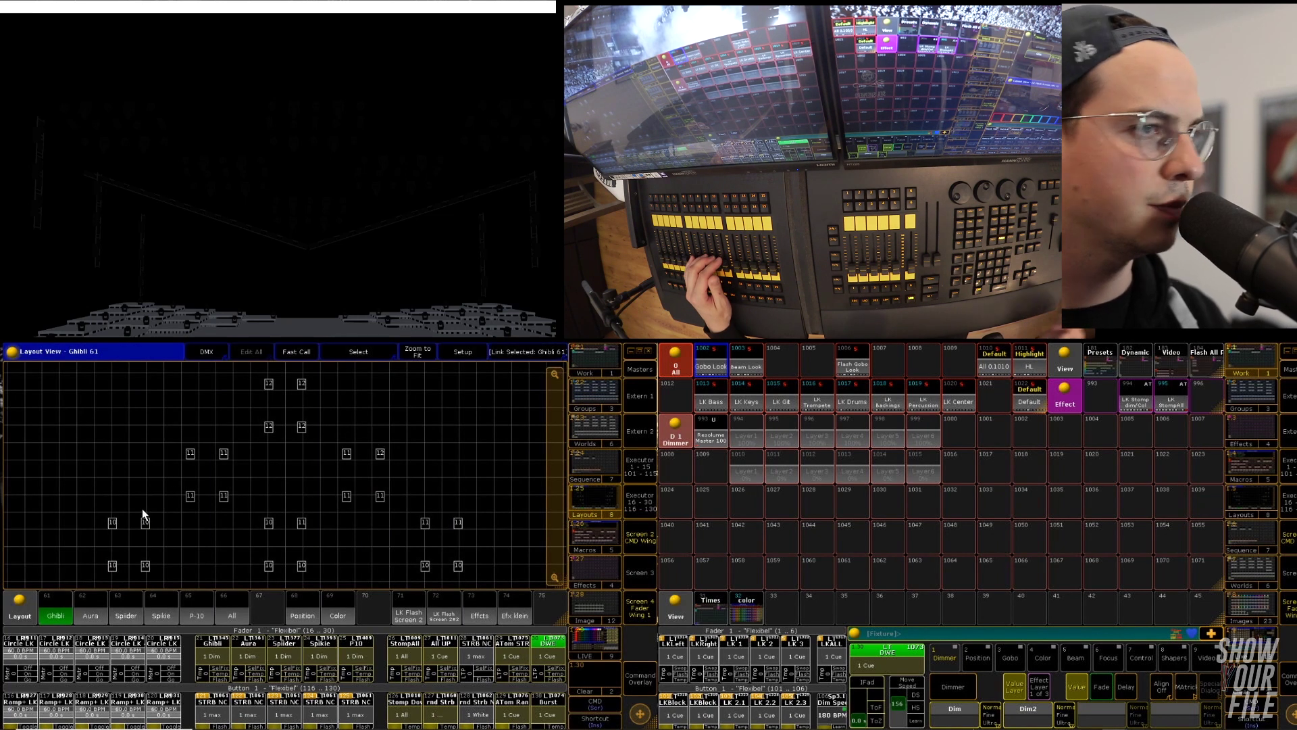
left_click(1255, 404)
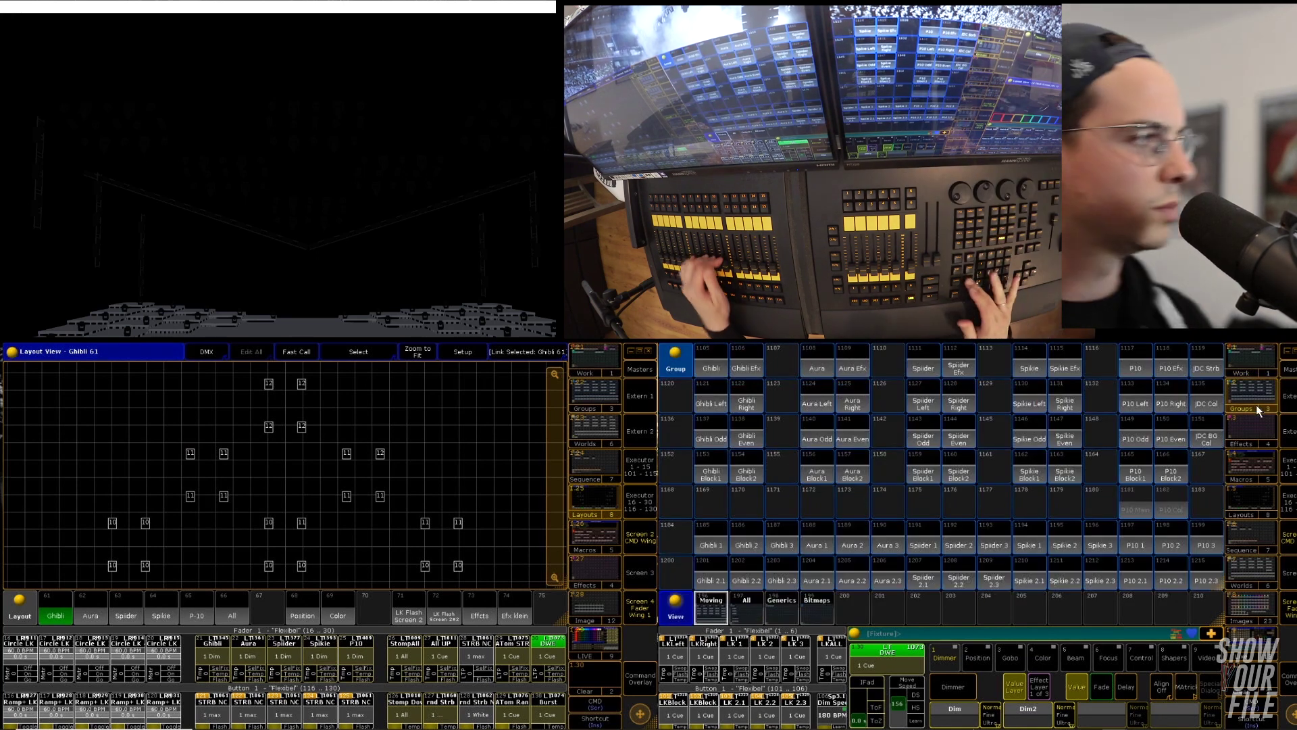
Step: Check the fixture order of the Ghibli group by stepping through its fixtures one by one, and clear the selection
left_click(712, 362)
key("Page_Down")
key("Page_Down")
key("Page_Down")
key("Page_Down")
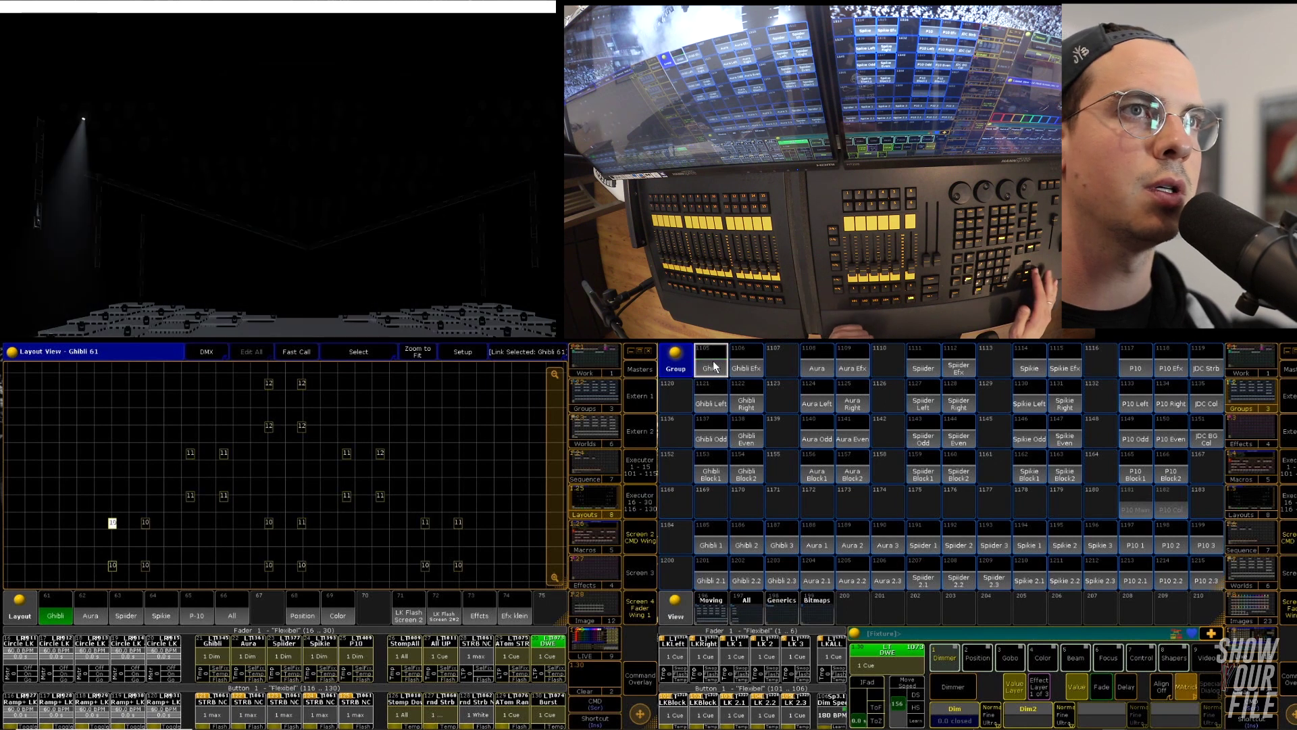
key("Escape")
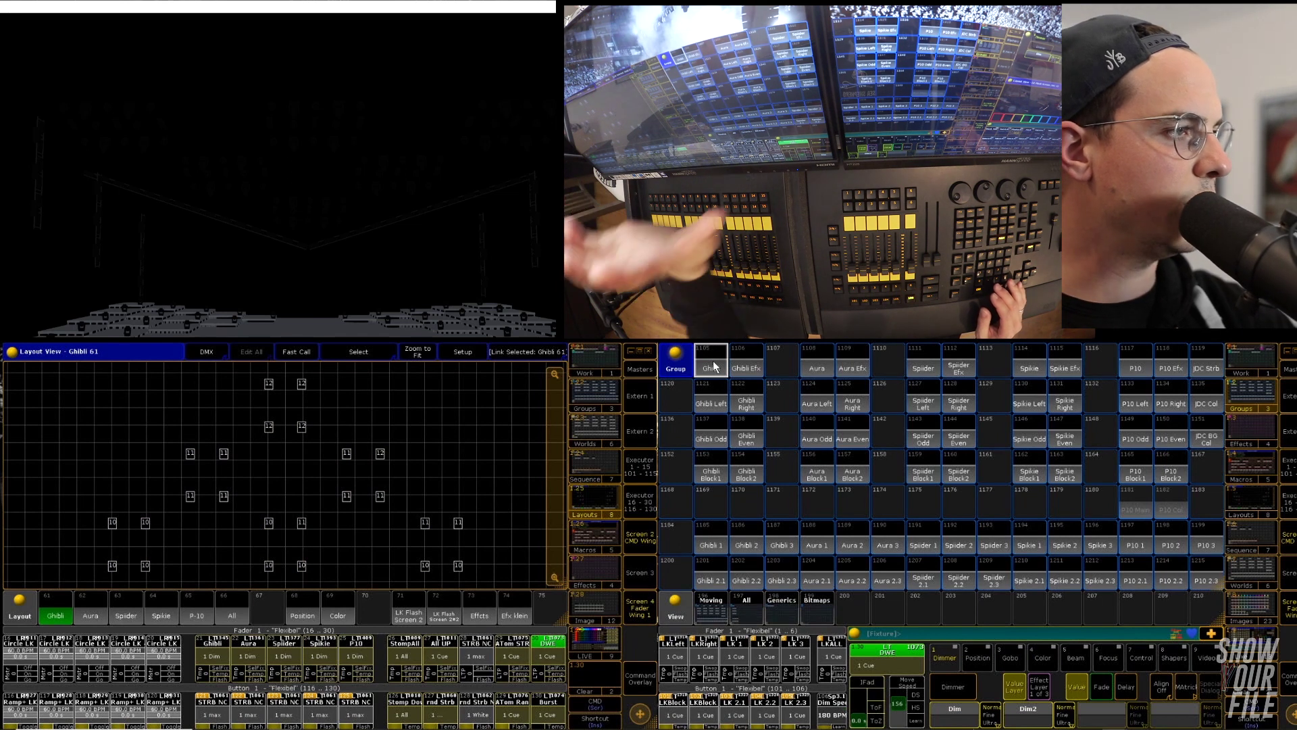
Step: Select the left half of the Ghibli fixtures in the layout and overwrite group 1121 Ghibli Left with them
left_click_drag(45, 377, 177, 590)
left_click_drag(282, 598, 284, 597)
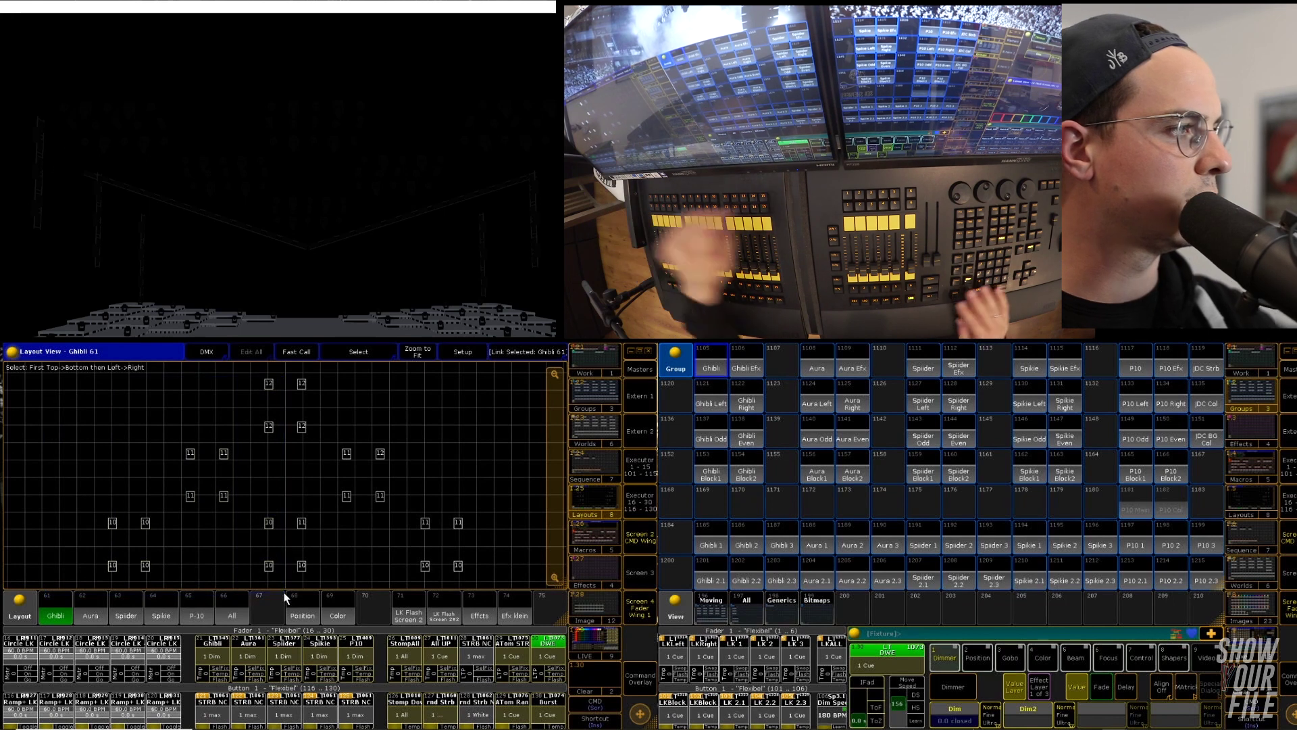
left_click(713, 400)
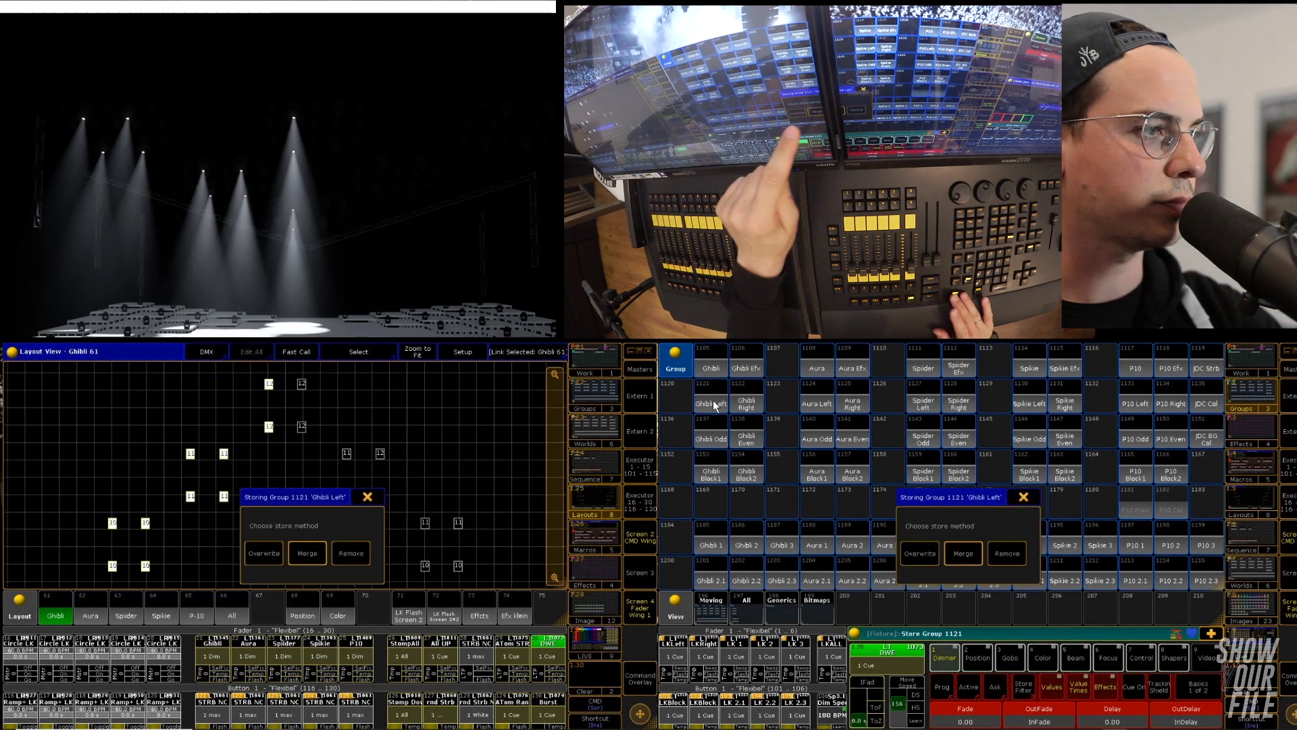
left_click(921, 555)
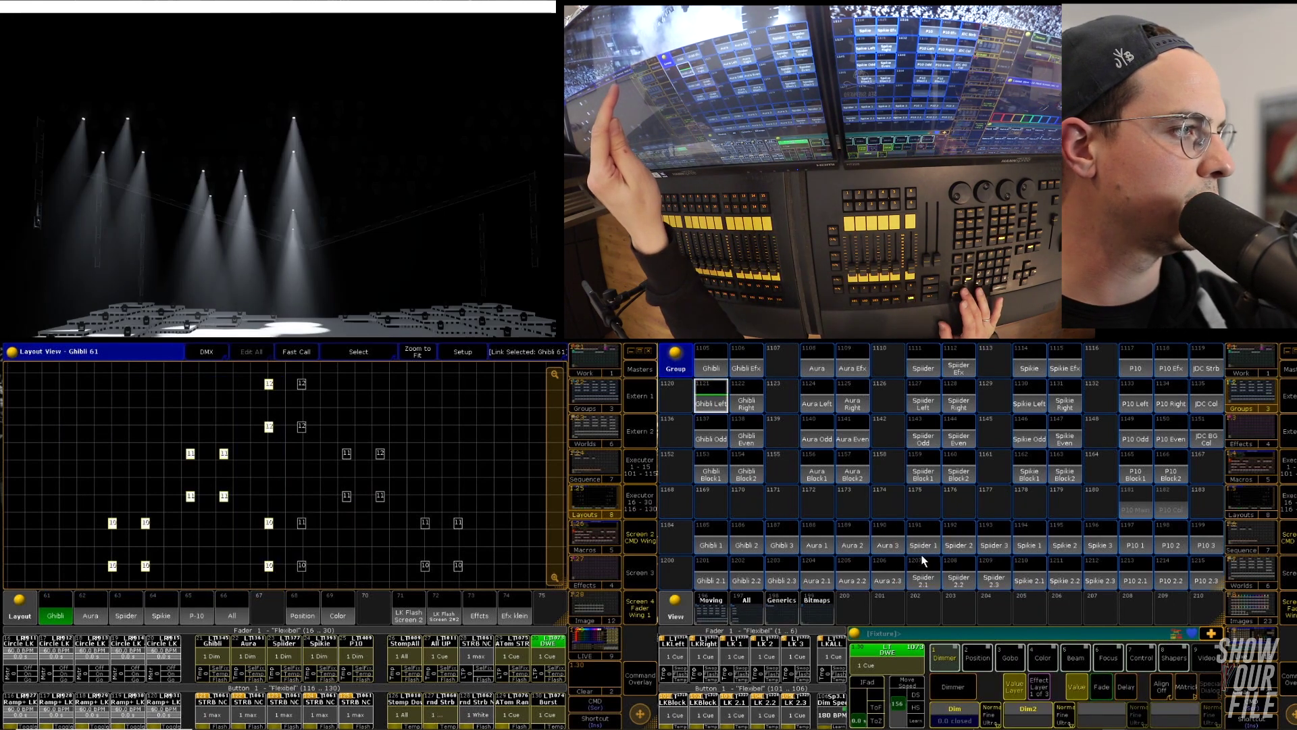
Step: Overwrite group 1122 Ghibli Right with the right half of the layout's Ghibli fixtures and clear the programmer
left_click_drag(524, 375, 522, 522)
left_click_drag(322, 580, 289, 581)
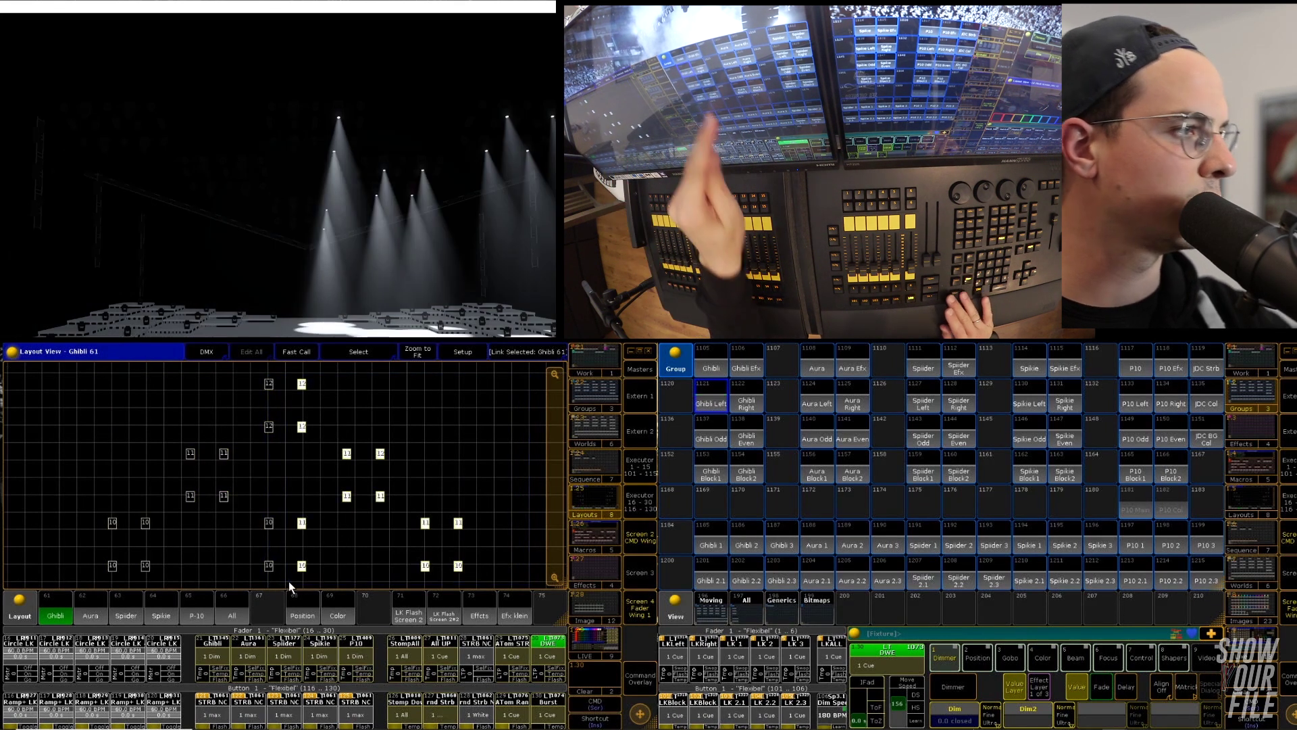
left_click(746, 402)
left_click(912, 560)
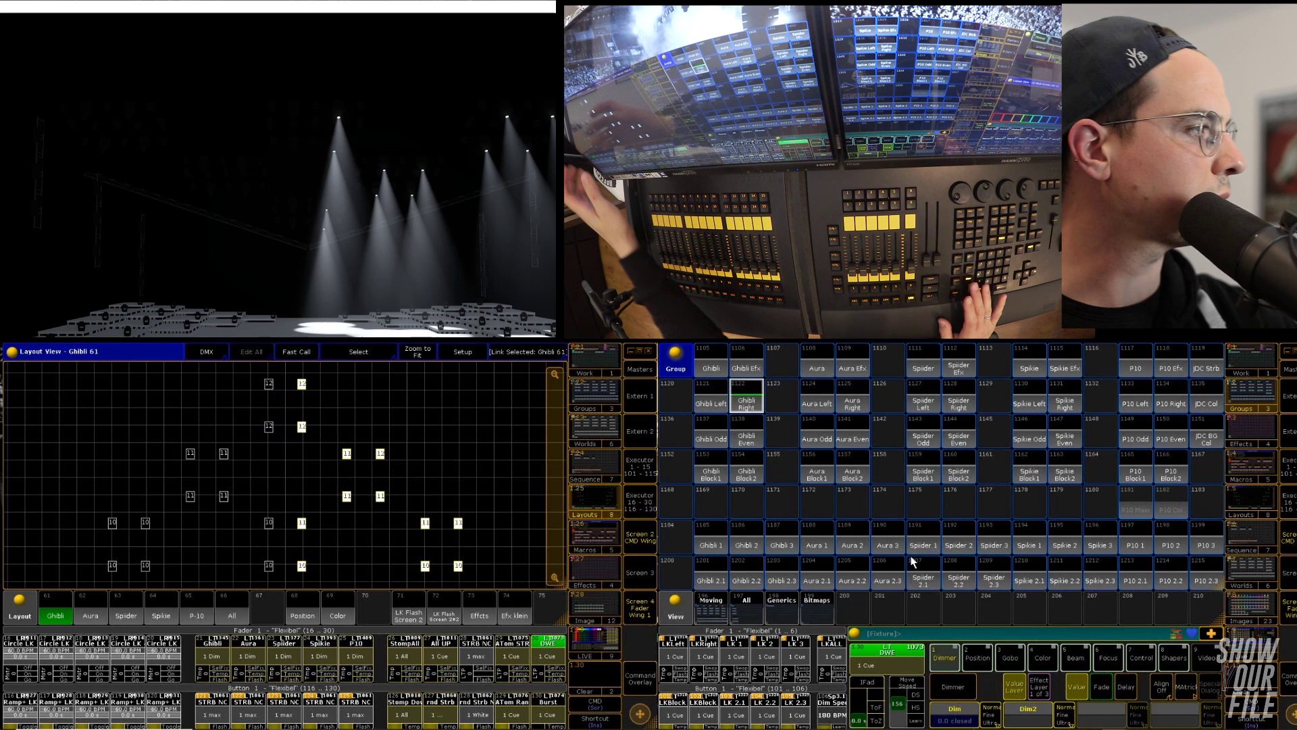
key("Escape")
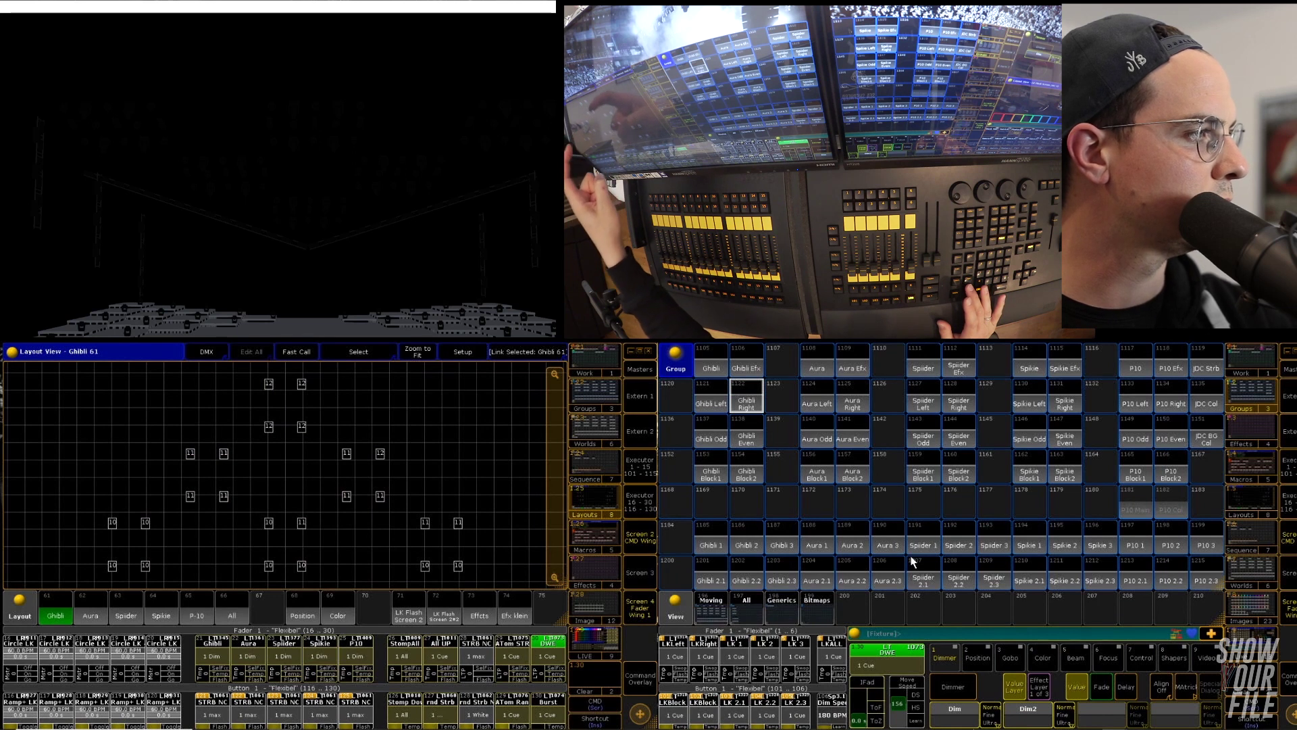
Step: Select the upper row of each Ghibli block in the layout and overwrite group 1137 Ghibli Odd with these fixtures
left_click_drag(245, 369, 375, 406)
mouse_move(170, 439)
left_mouse_down()
mouse_move(209, 460)
mouse_move(414, 470)
left_mouse_up()
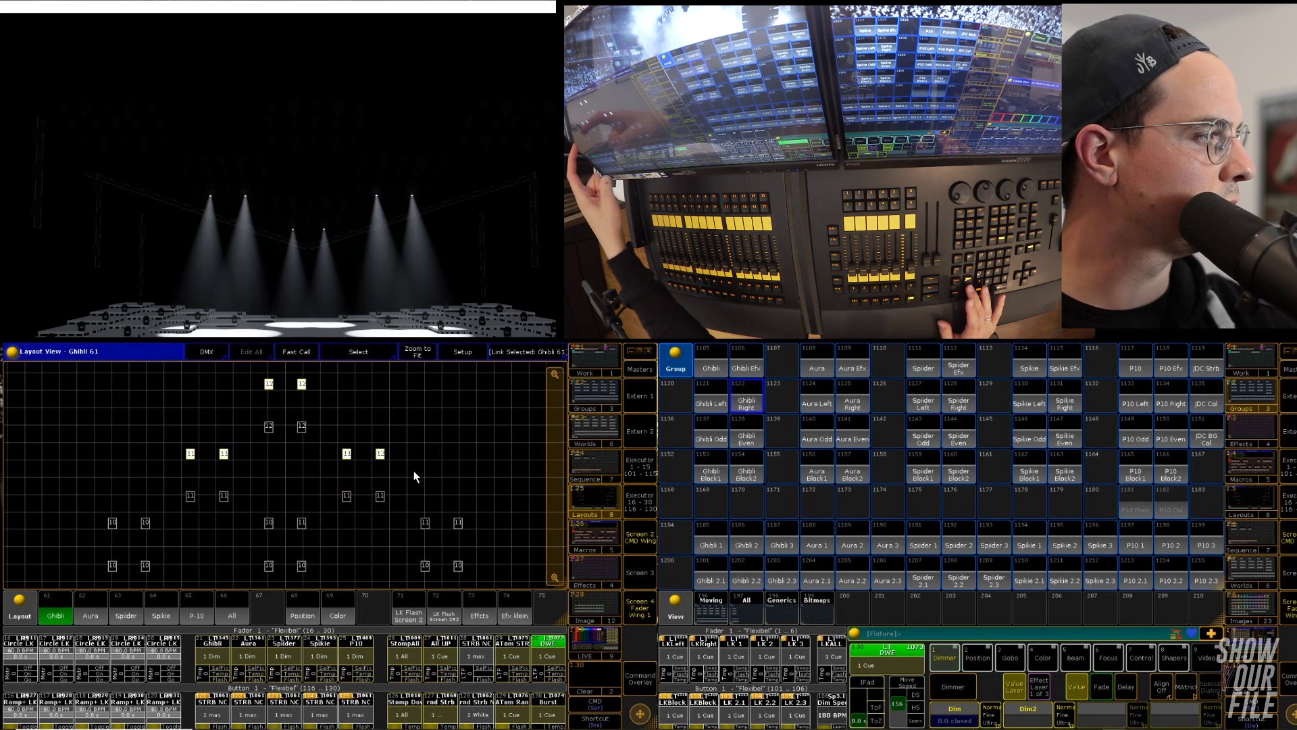
left_click_drag(92, 516, 498, 538)
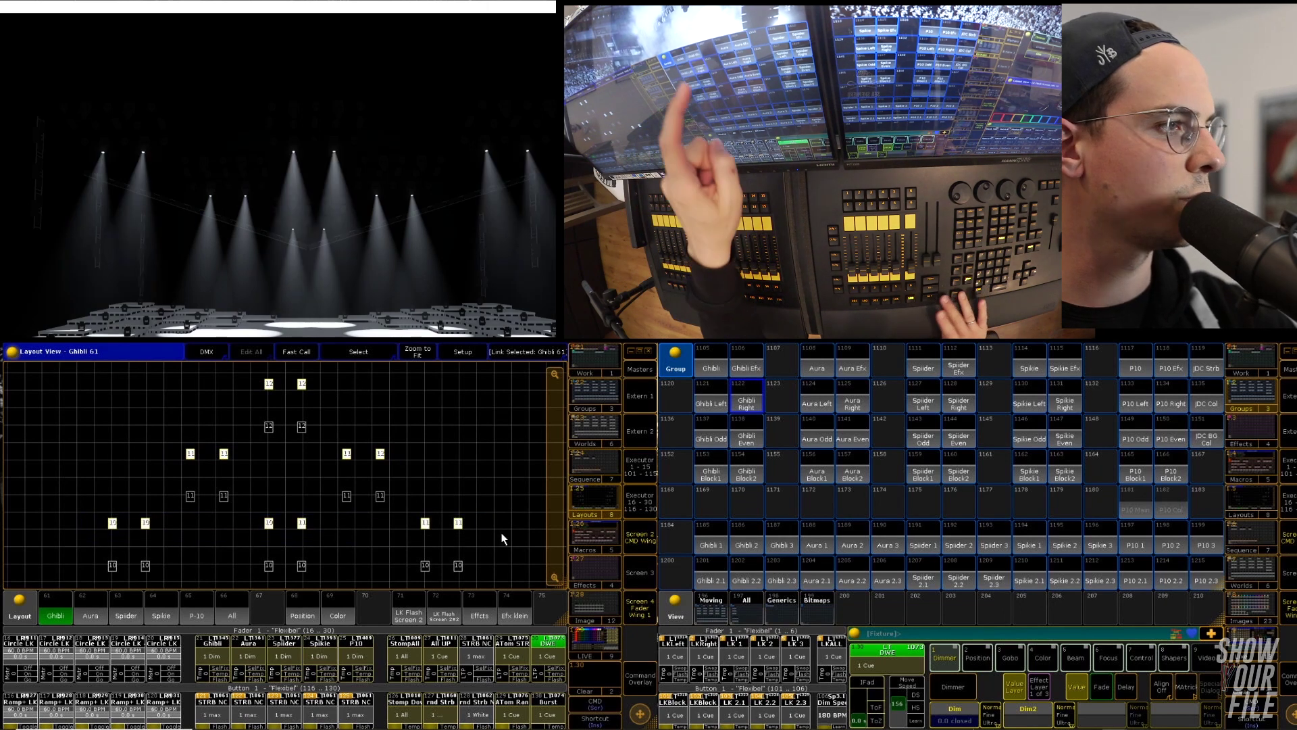
key("s")
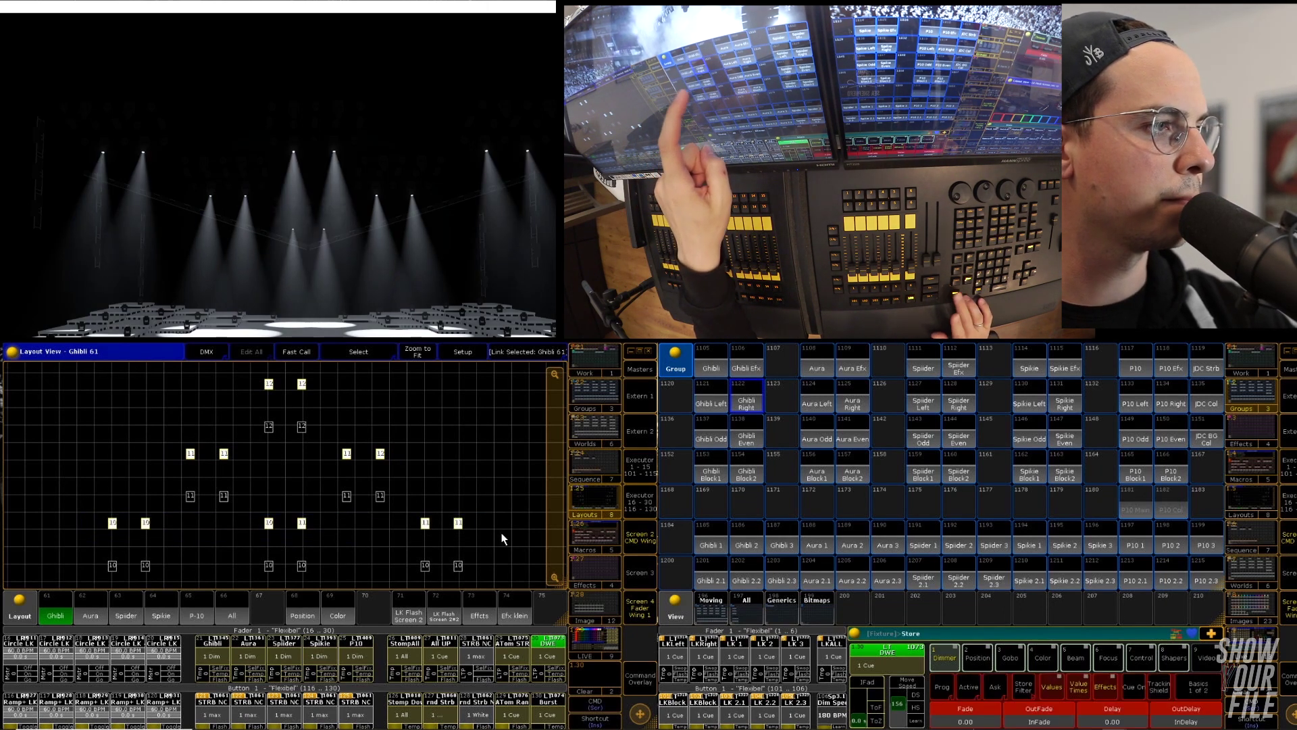
left_click(707, 439)
left_click(915, 548)
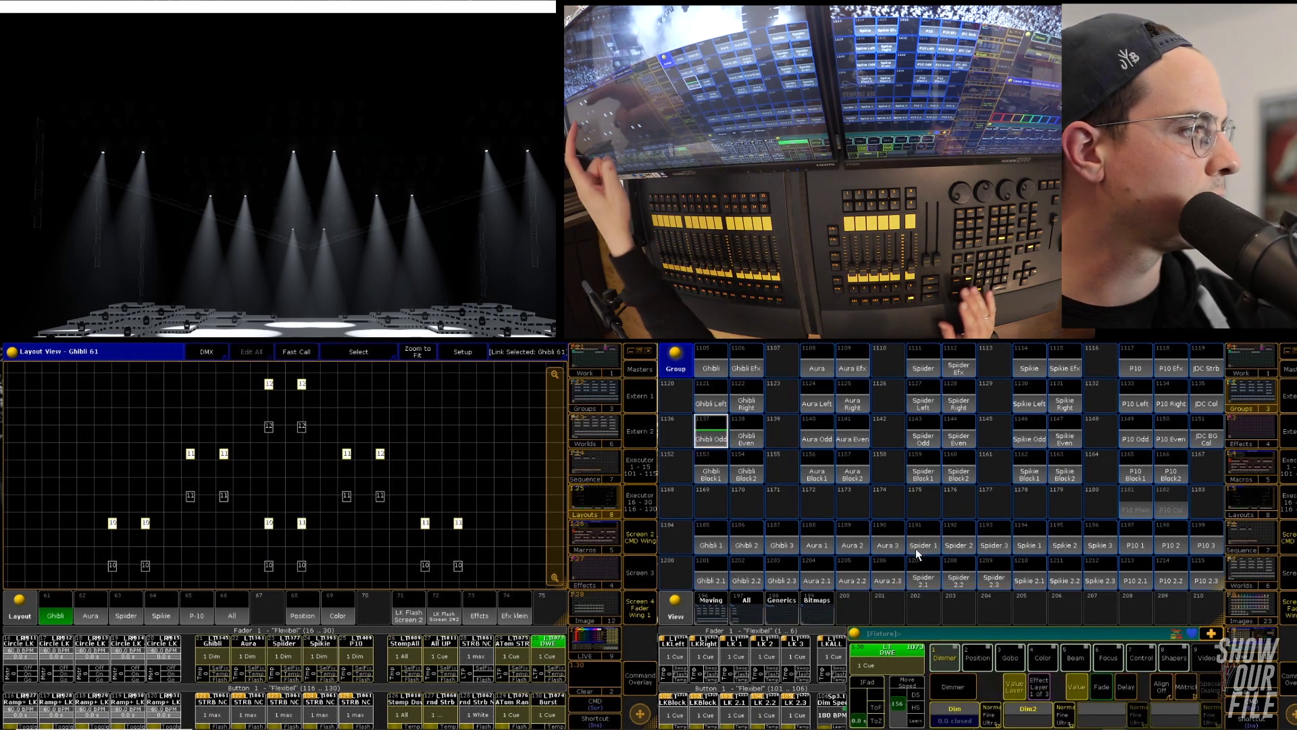
Step: Select the lower row of each Ghibli block in the layout and overwrite group 1138 Ghibli Even with these fixtures
left_click_drag(251, 410, 364, 451)
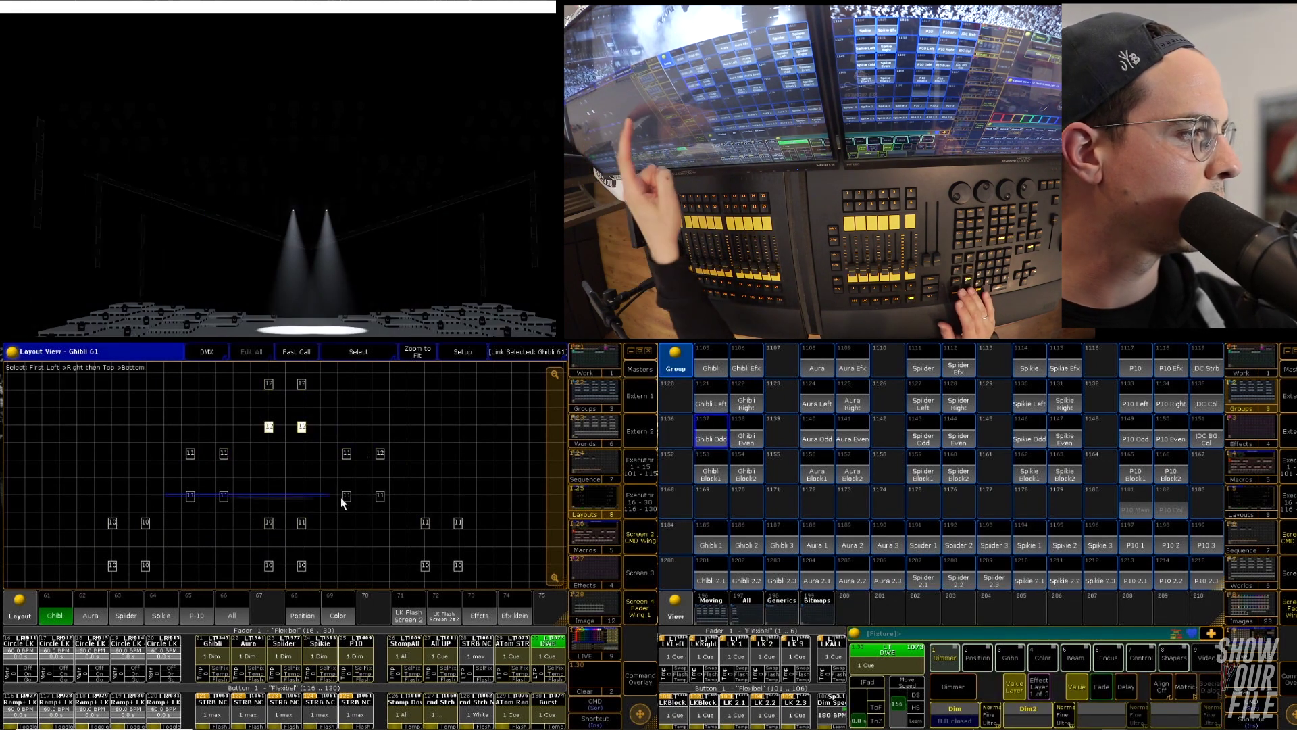
left_click_drag(341, 498, 436, 503)
left_click_drag(372, 577, 494, 574)
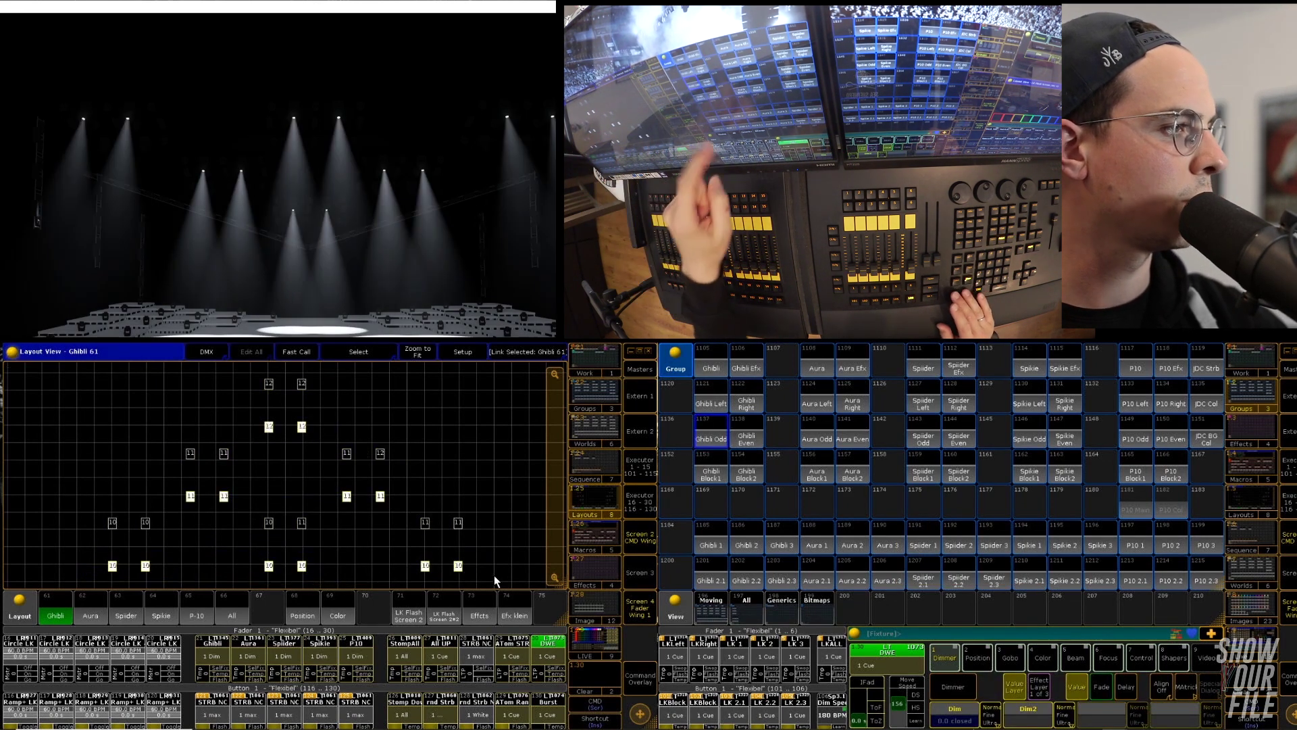
left_click(748, 438)
left_click(912, 550)
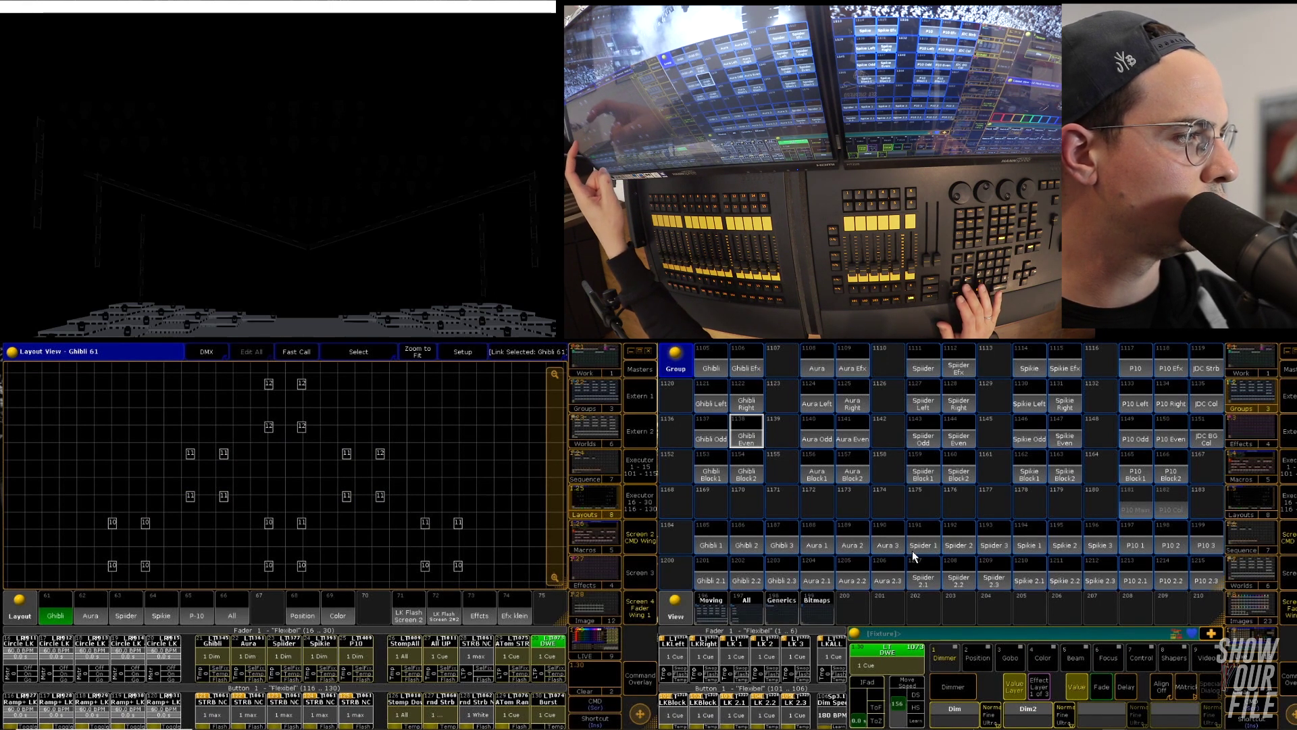
Step: Overwrite group 1153 Ghibli Block1 with the four topmost fixtures and all fixtures in the layout's lowest two rows
left_click(747, 435)
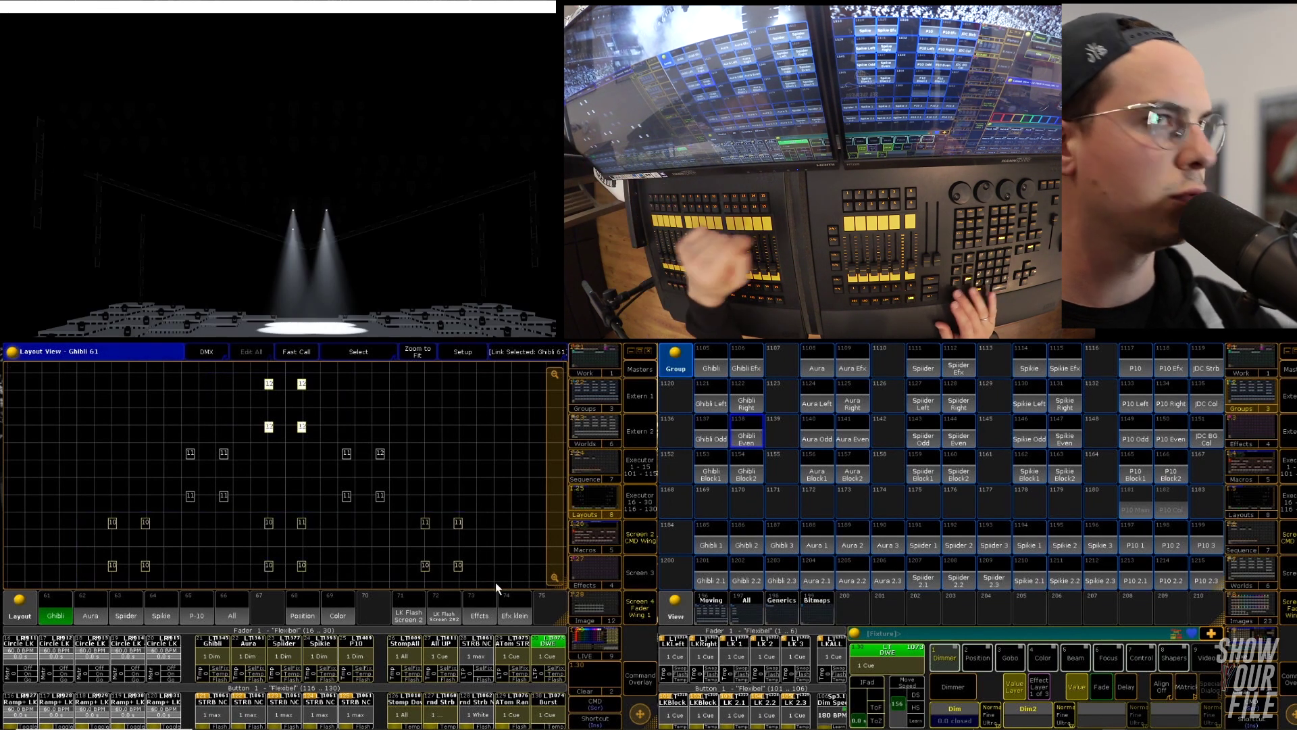
key("s")
left_click(710, 469)
left_click(912, 555)
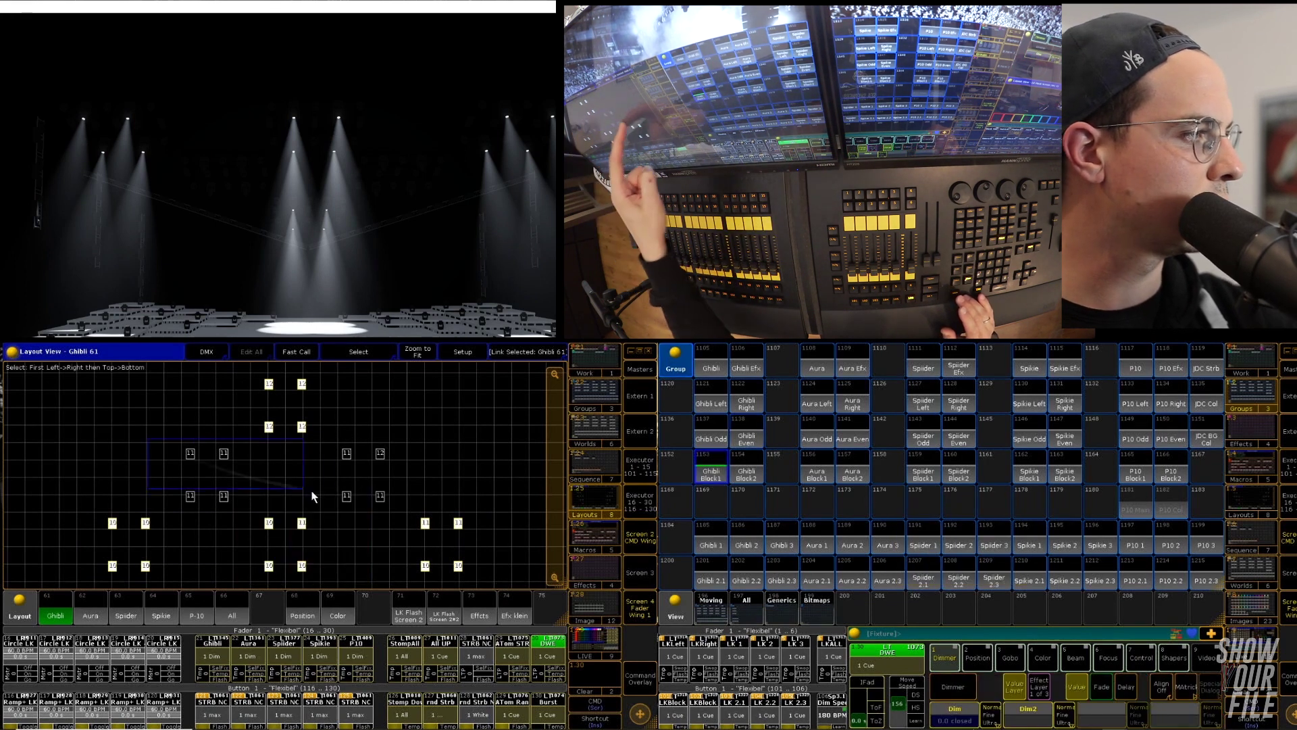
Step: Overwrite group 1154 Ghibli Block2 with the eight Ghibli fixtures in the layout's middle two rows
left_click_drag(314, 496, 317, 499)
key("s")
left_click(746, 471)
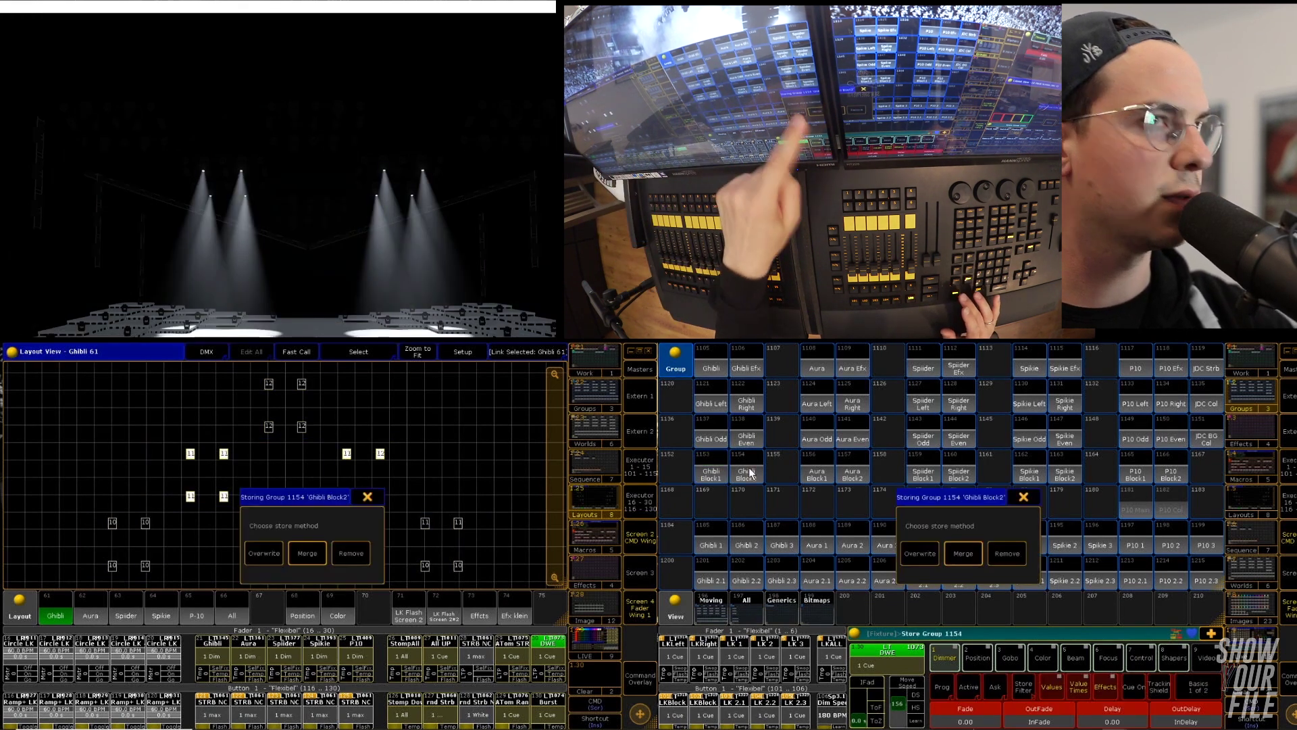
left_click(921, 561)
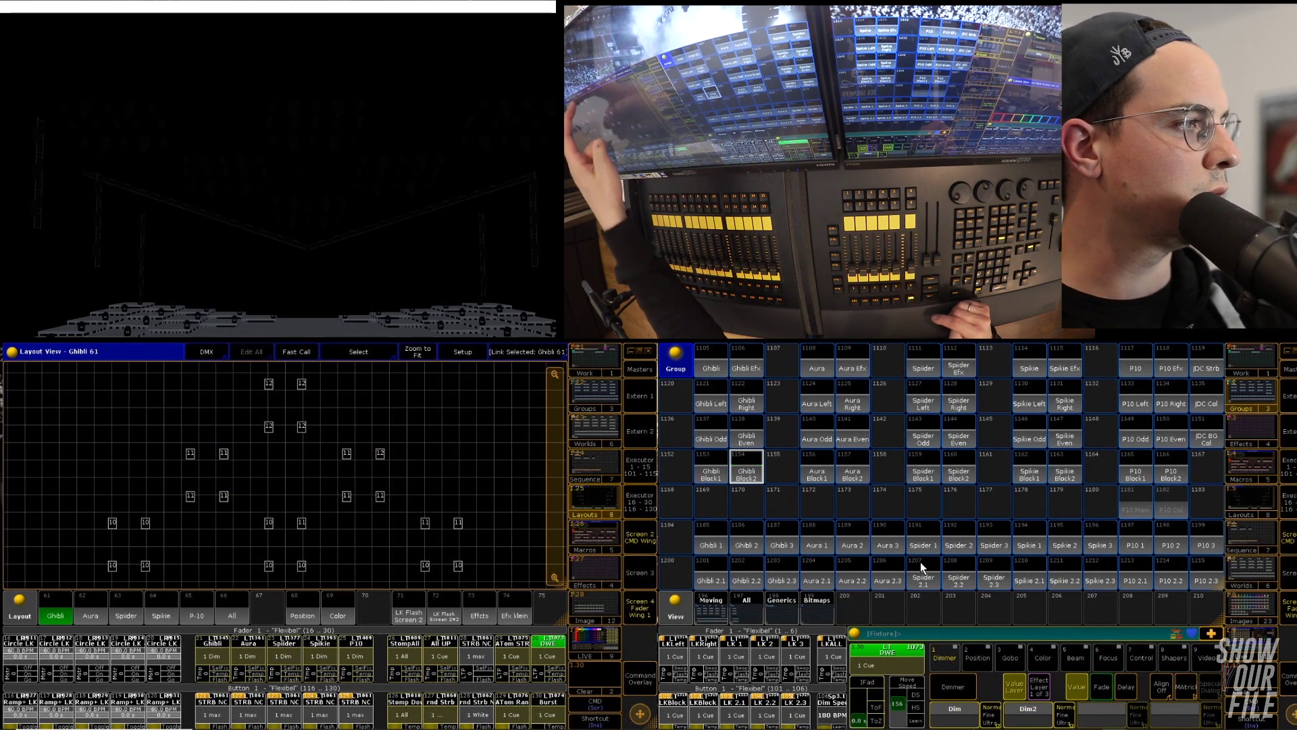
Step: Overwrite group 1185 Ghibli 1 with the four topmost Ghibli fixtures of the layout
left_click(746, 471)
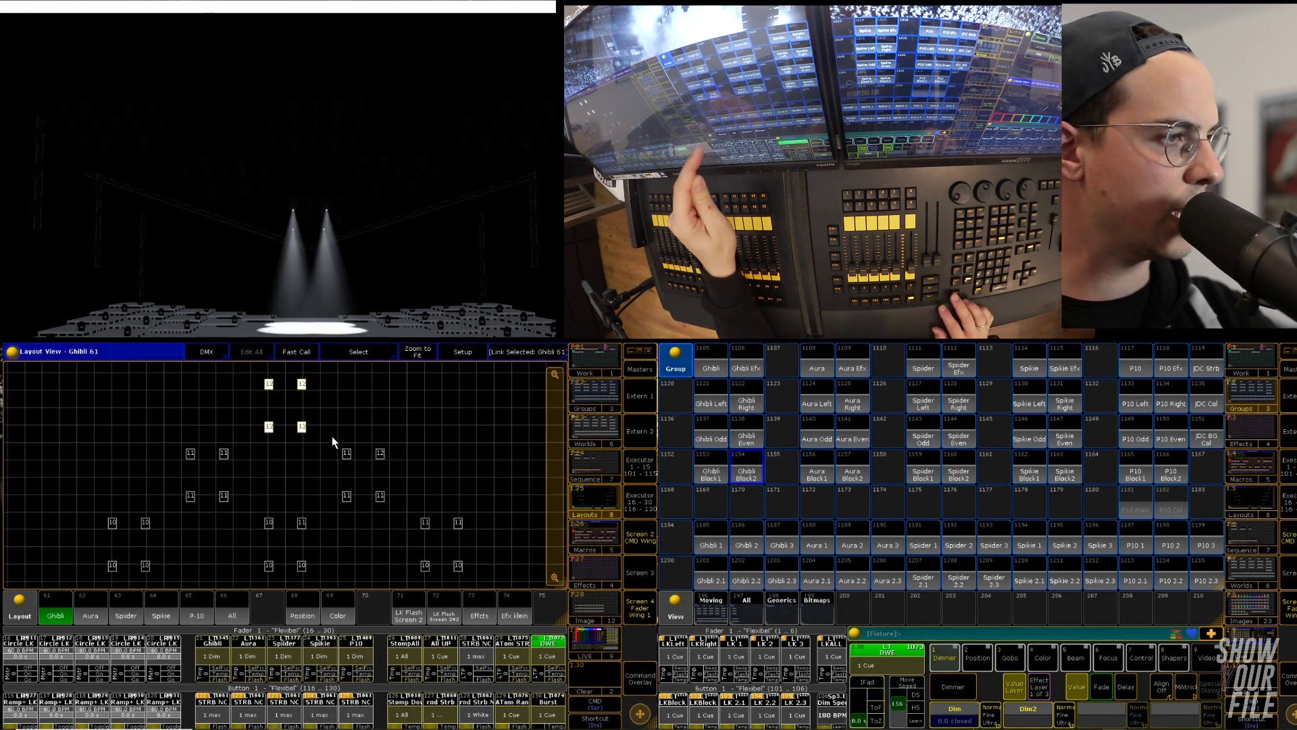
left_click(711, 539)
left_click(907, 566)
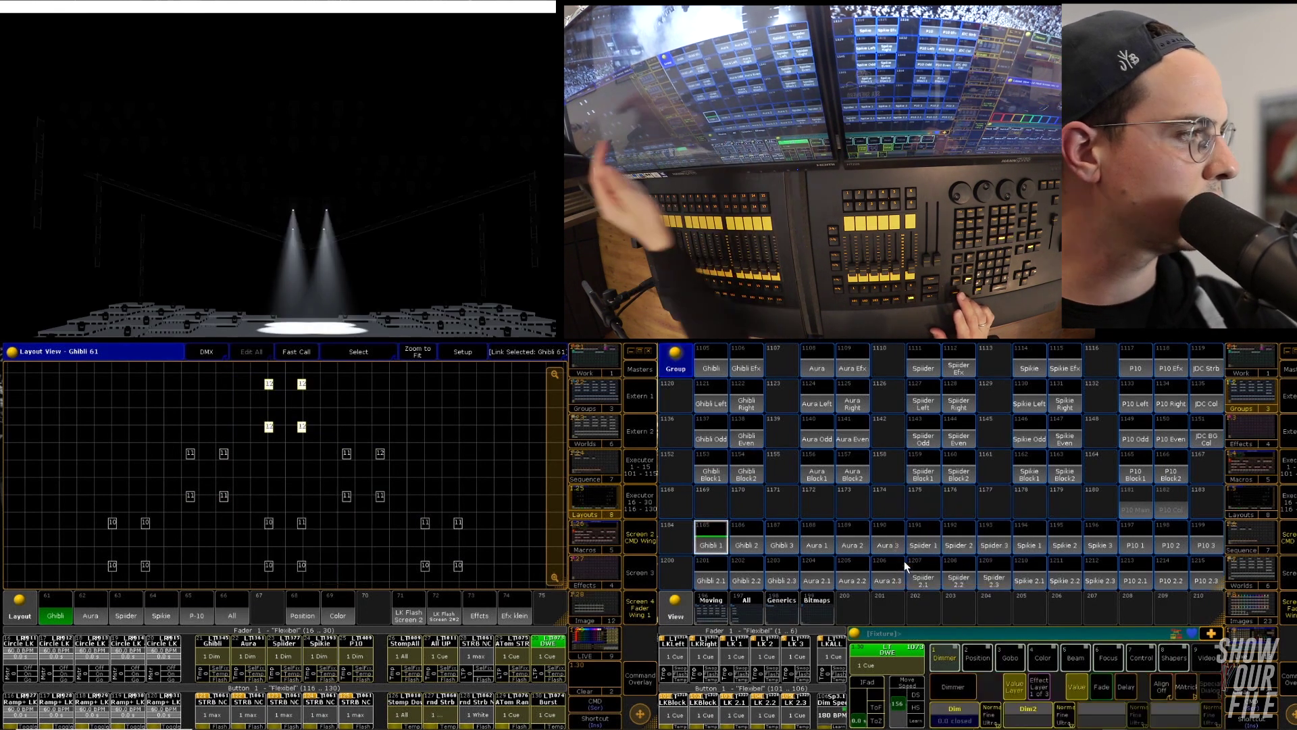
Step: Select the eight fixtures in the layout's middle two rows and overwrite group 1186 Ghibli 2 with them
left_click_drag(173, 440, 412, 507)
key("s")
left_click(747, 539)
left_click(921, 554)
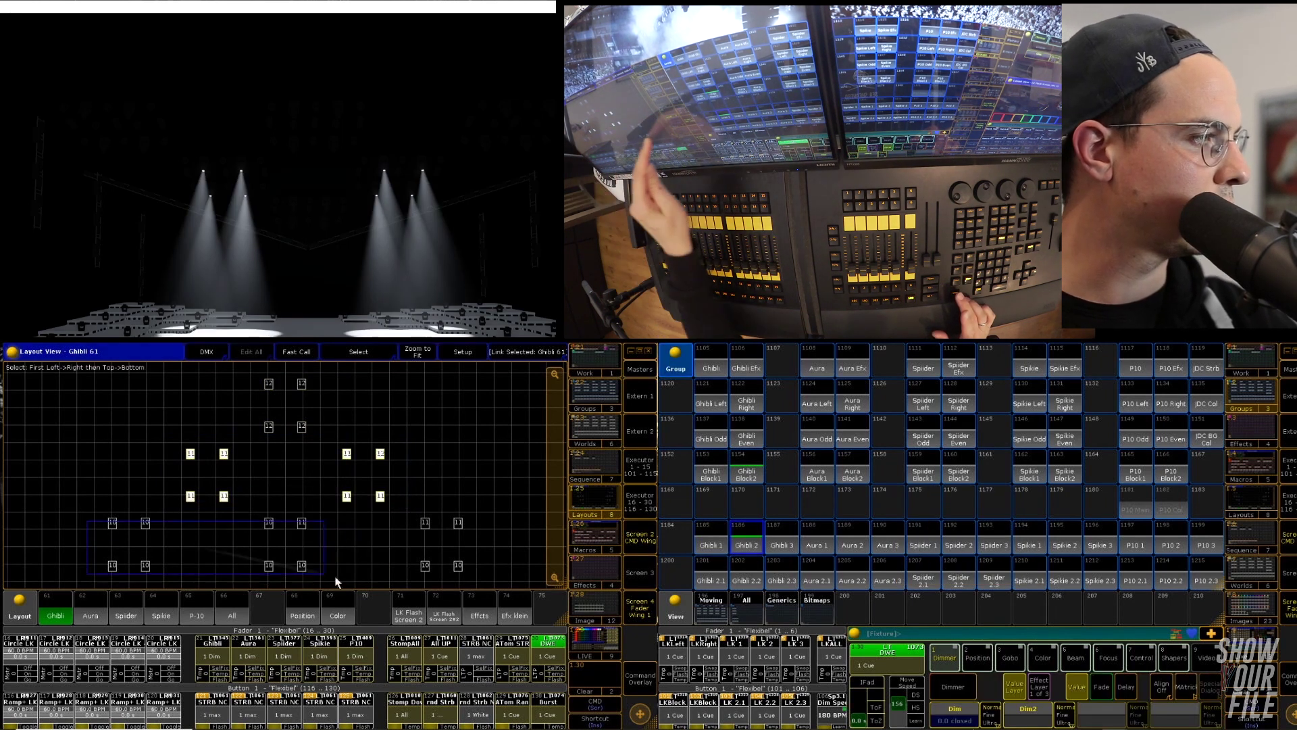
Step: Select all fixtures in the layout's lowest two rows and overwrite group 1187 Ghibli 3 with them
left_click_drag(514, 582, 520, 582)
key("s")
left_click(784, 544)
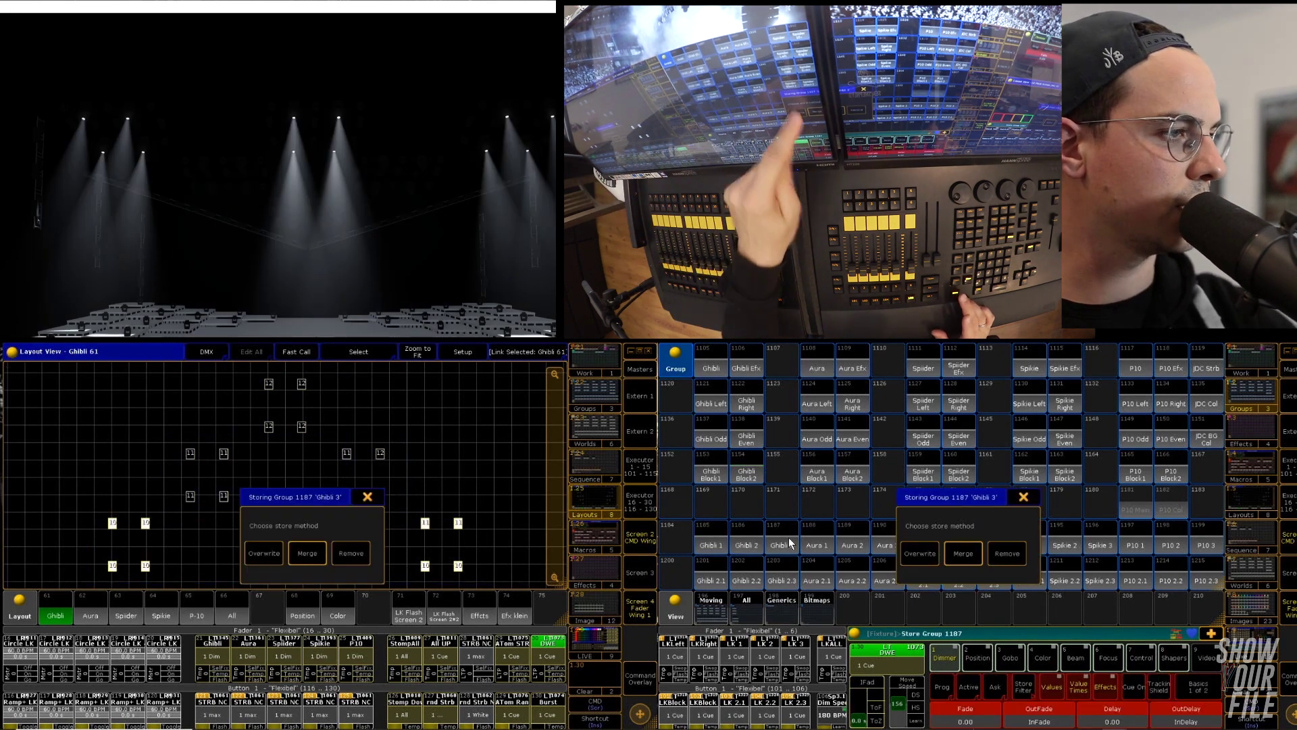
left_click(921, 552)
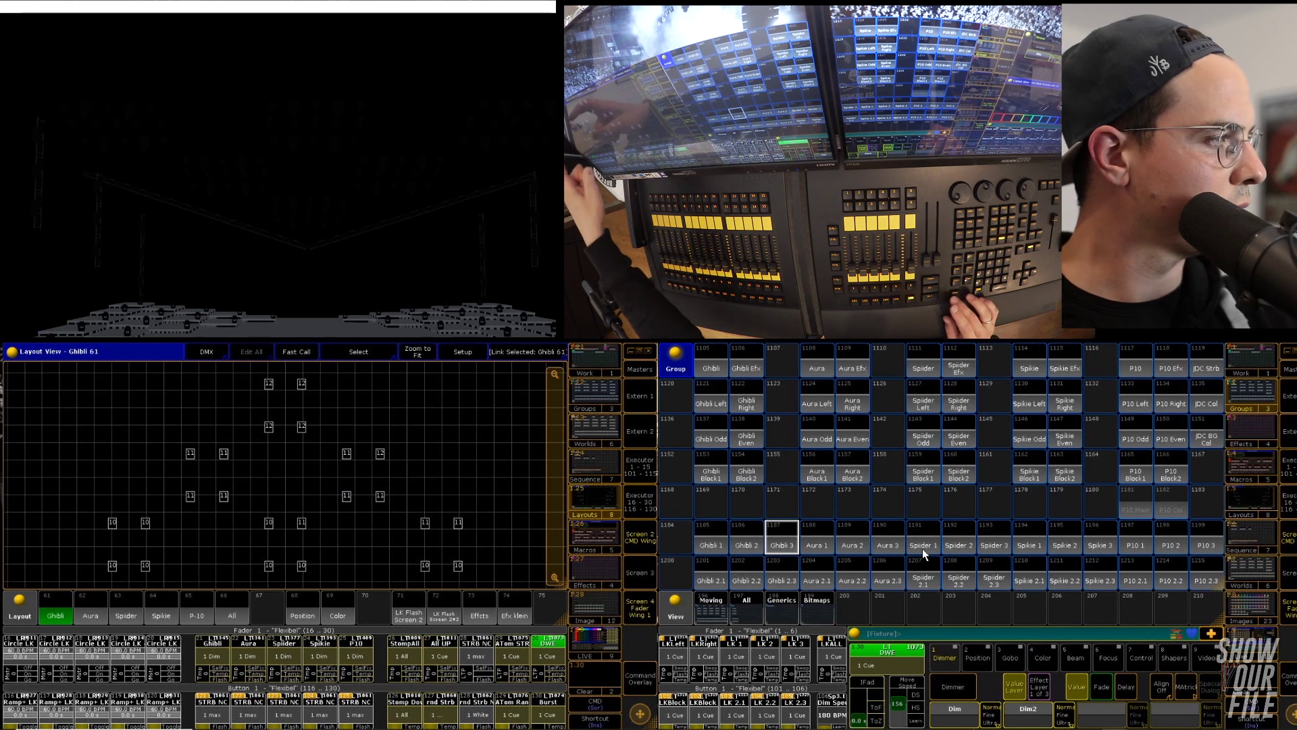
Step: Overwrite group 1201 Ghibli 2.1 with the eight fixtures in the layout's two outermost clusters
left_click_drag(67, 444, 112, 555)
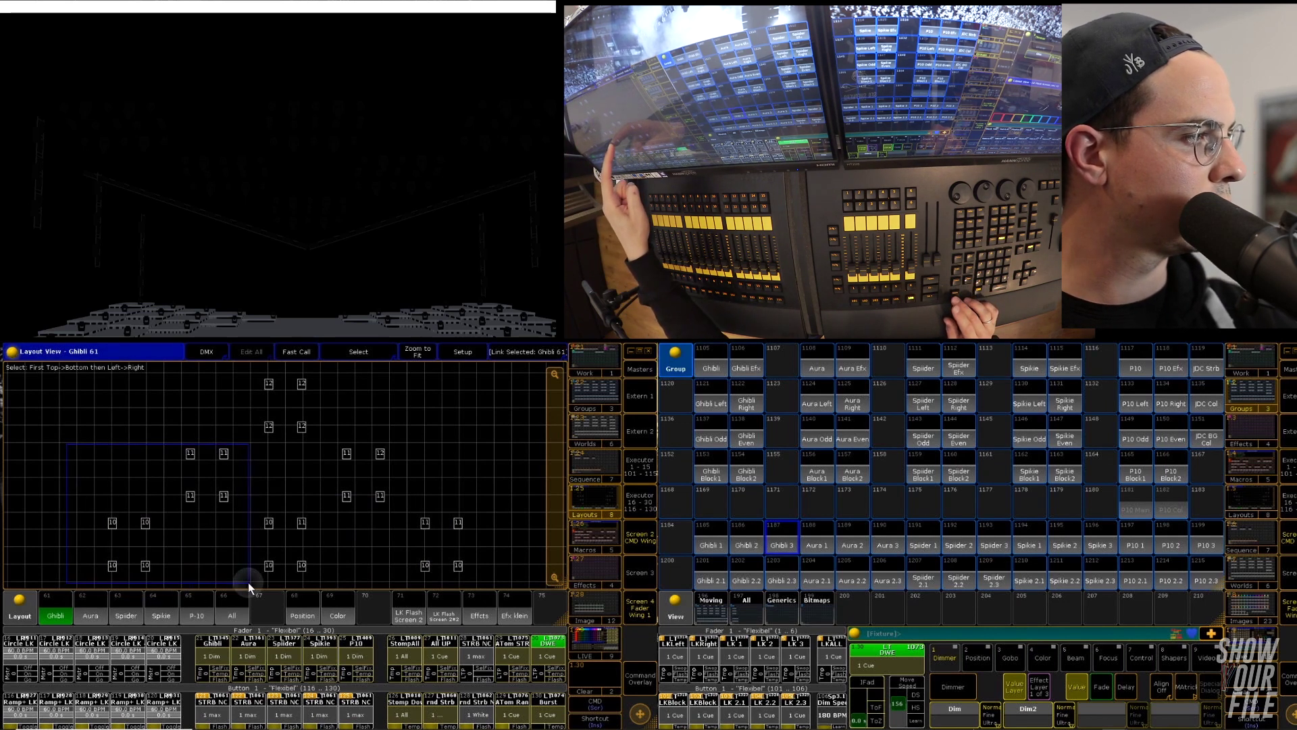
left_click_drag(248, 582, 161, 582)
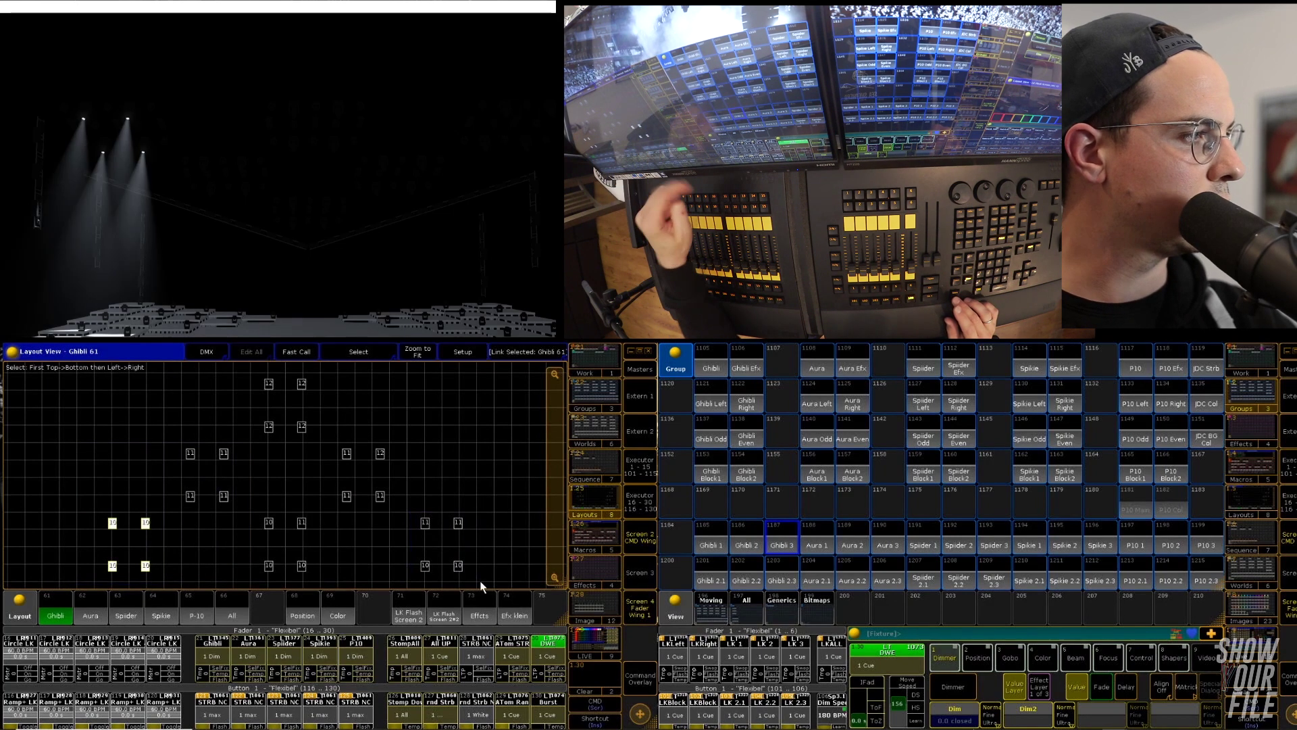
left_click_drag(480, 581, 479, 581)
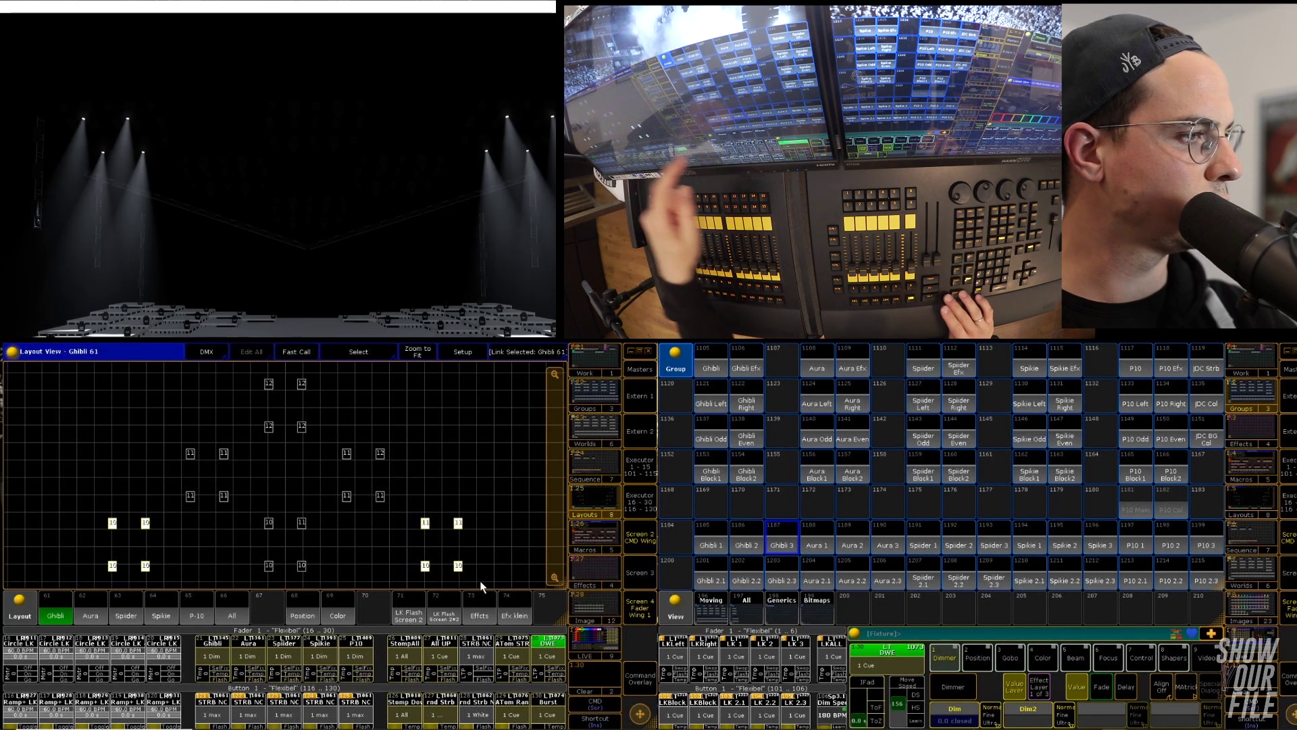
key("s")
left_click(725, 573)
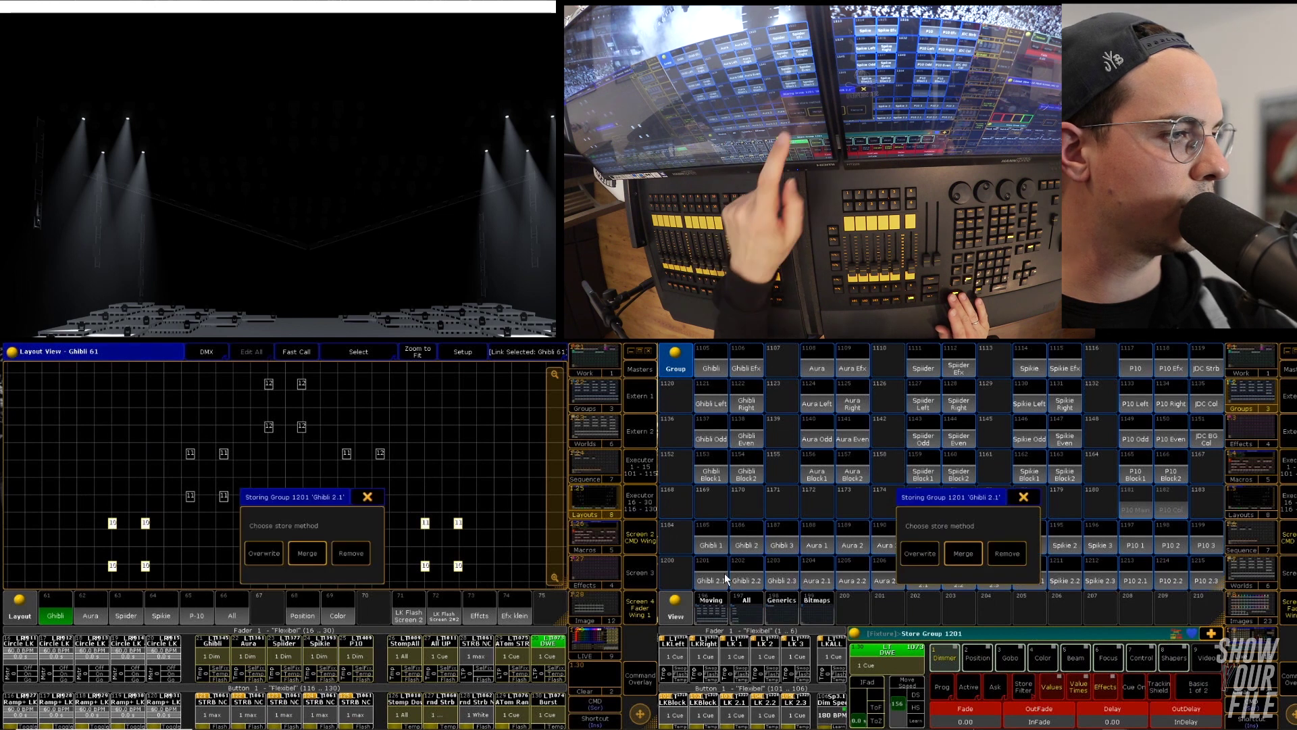
left_click(920, 554)
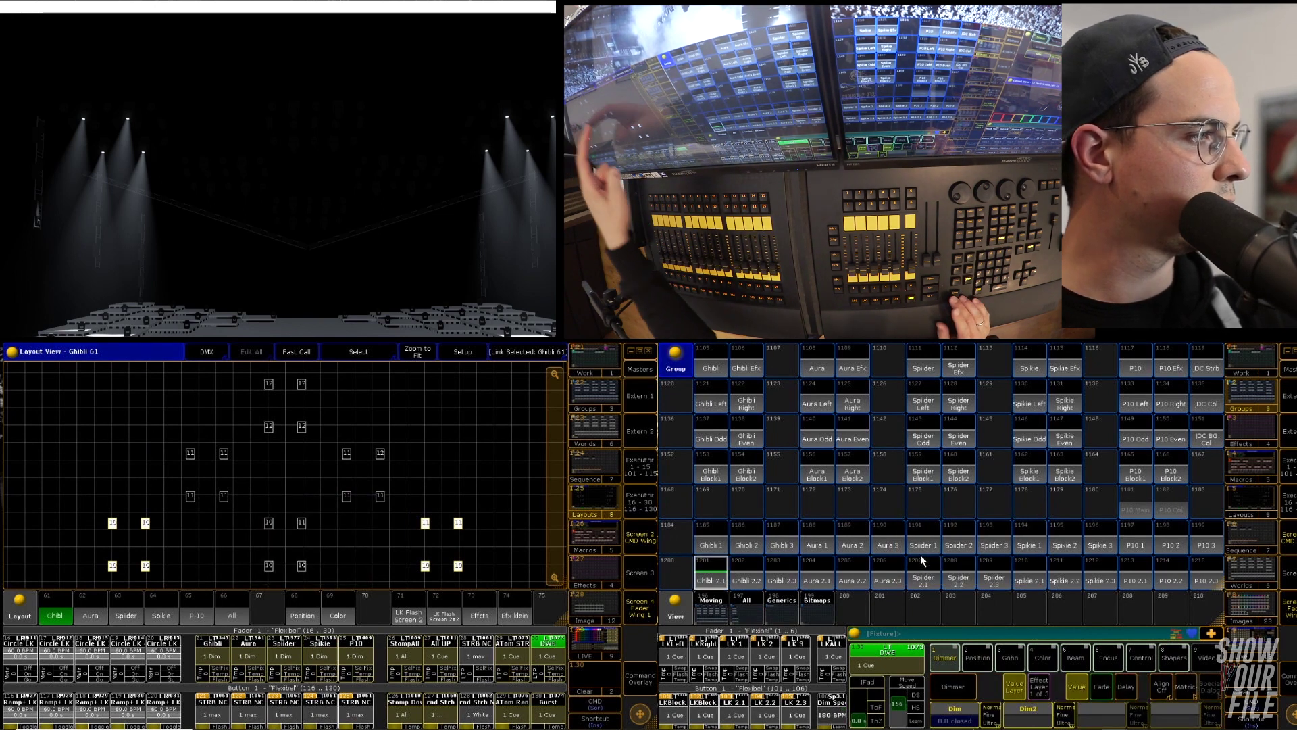
Step: Overwrite group 1202 Ghibli 2.2 with the eight fixtures in the two clusters flanking the layout's center
left_click_drag(166, 431, 256, 508)
left_click_drag(325, 431, 407, 514)
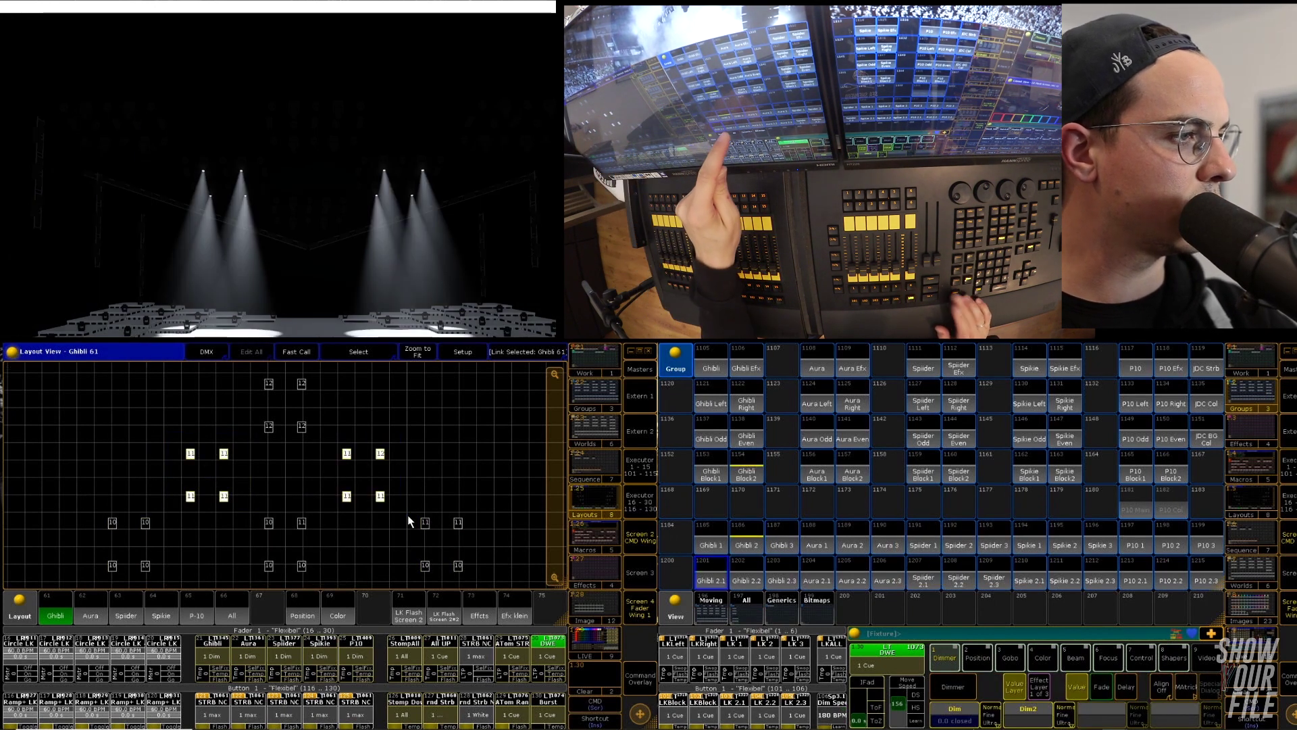
key("s")
left_click(747, 573)
left_click(915, 561)
Step: Overwrite group 1203 Ghibli 2.3 with the eight fixtures in the layout's center column
left_click_drag(254, 504, 330, 586)
left_click_drag(255, 373, 330, 442)
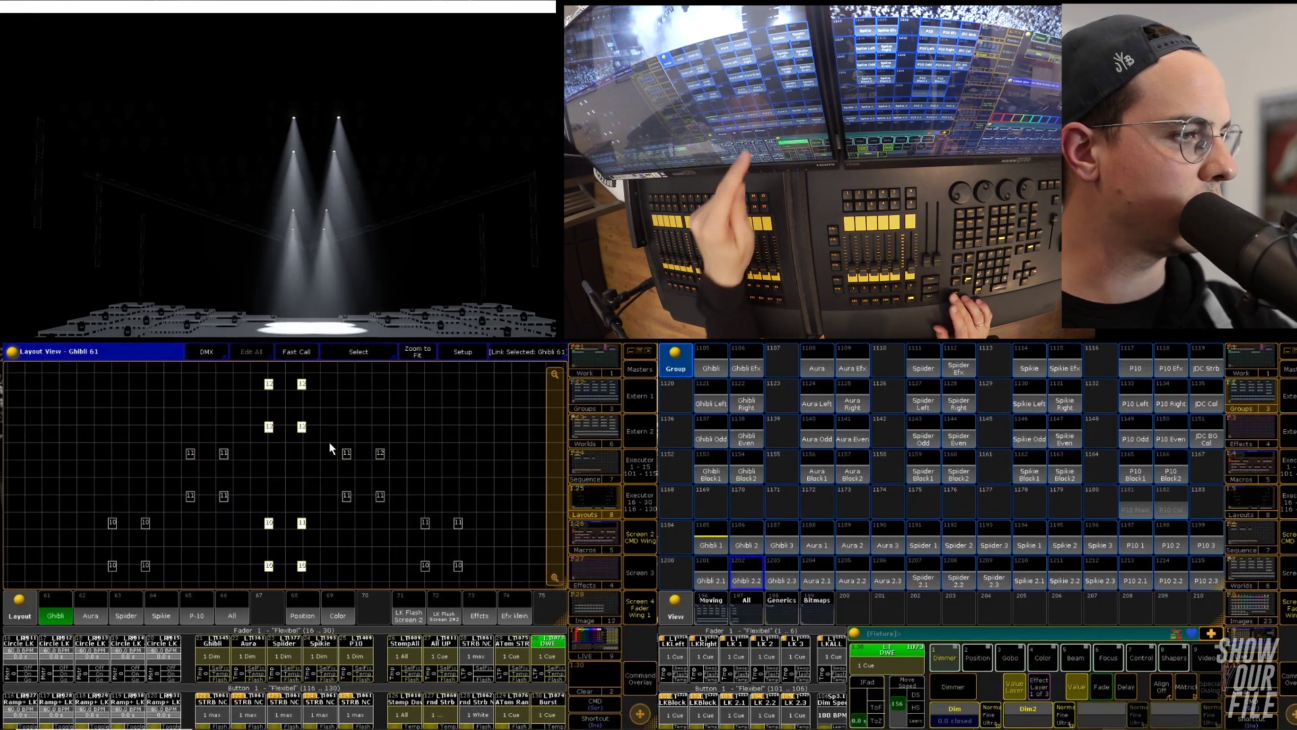
key("s")
left_click(792, 580)
left_click(921, 557)
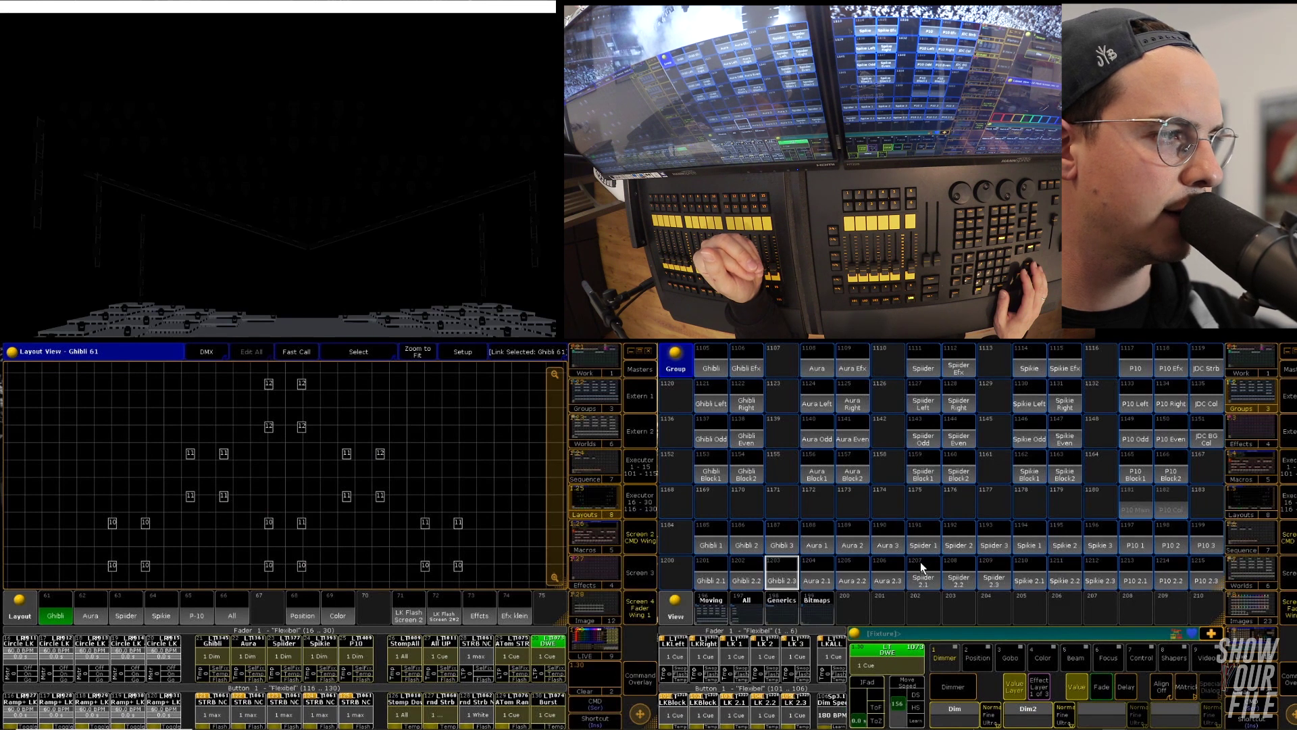
Step: Step through the fixtures of groups Ghibli 1 and Ghibli 2 one by one to check their selection order
left_click(707, 544)
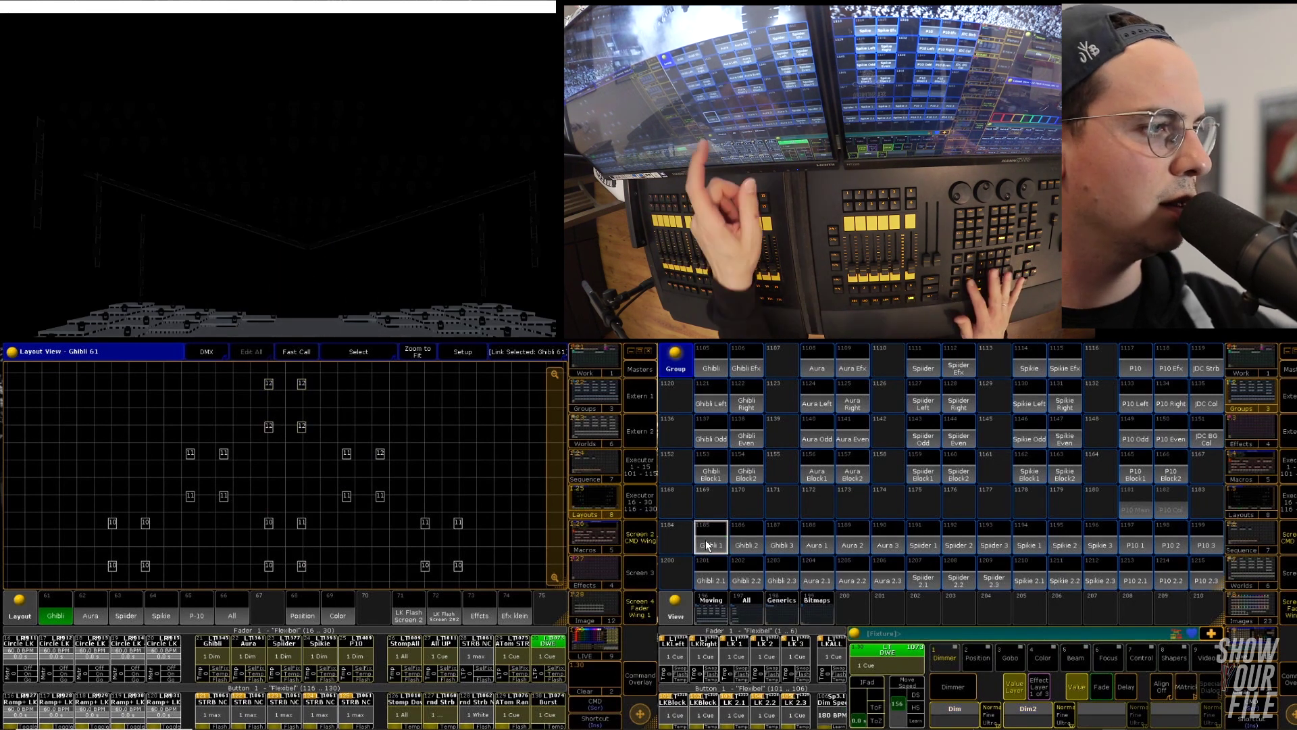
left_click(747, 544)
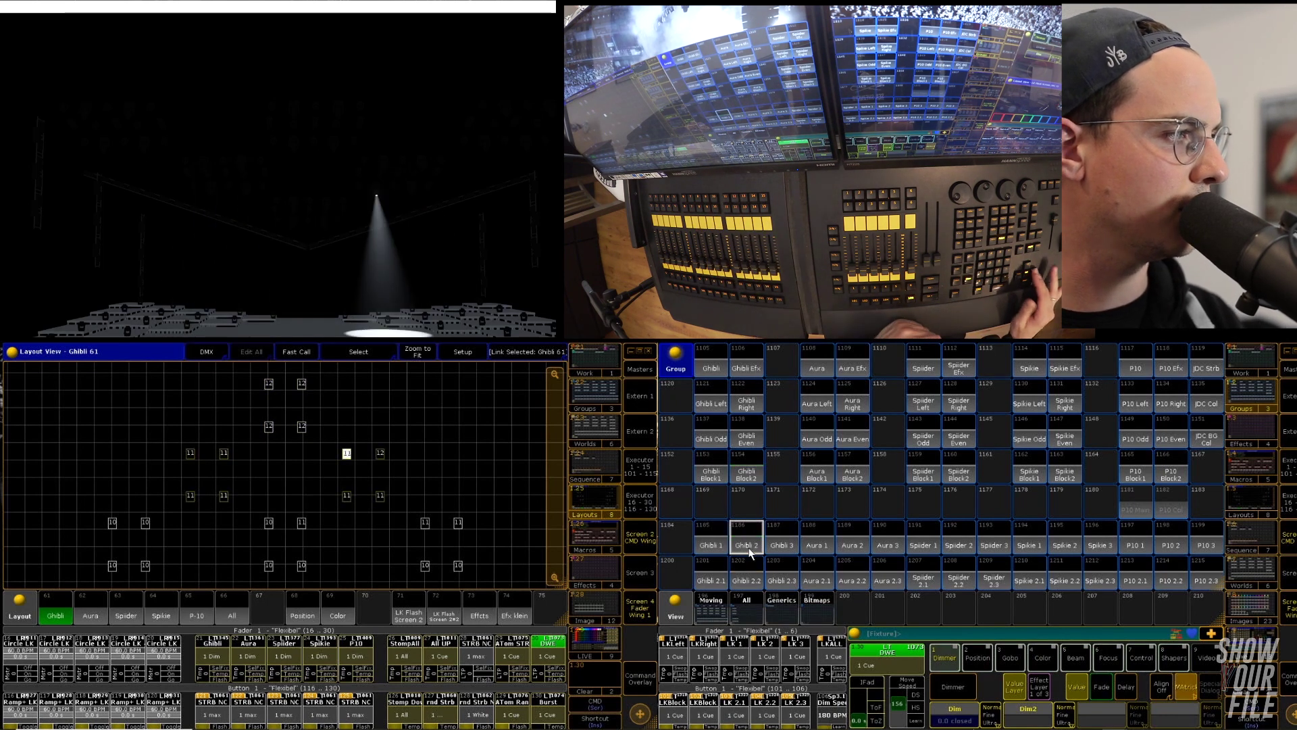
key("Next")
key("Next")
key("Next")
key("Next")
key("Next")
key("Next")
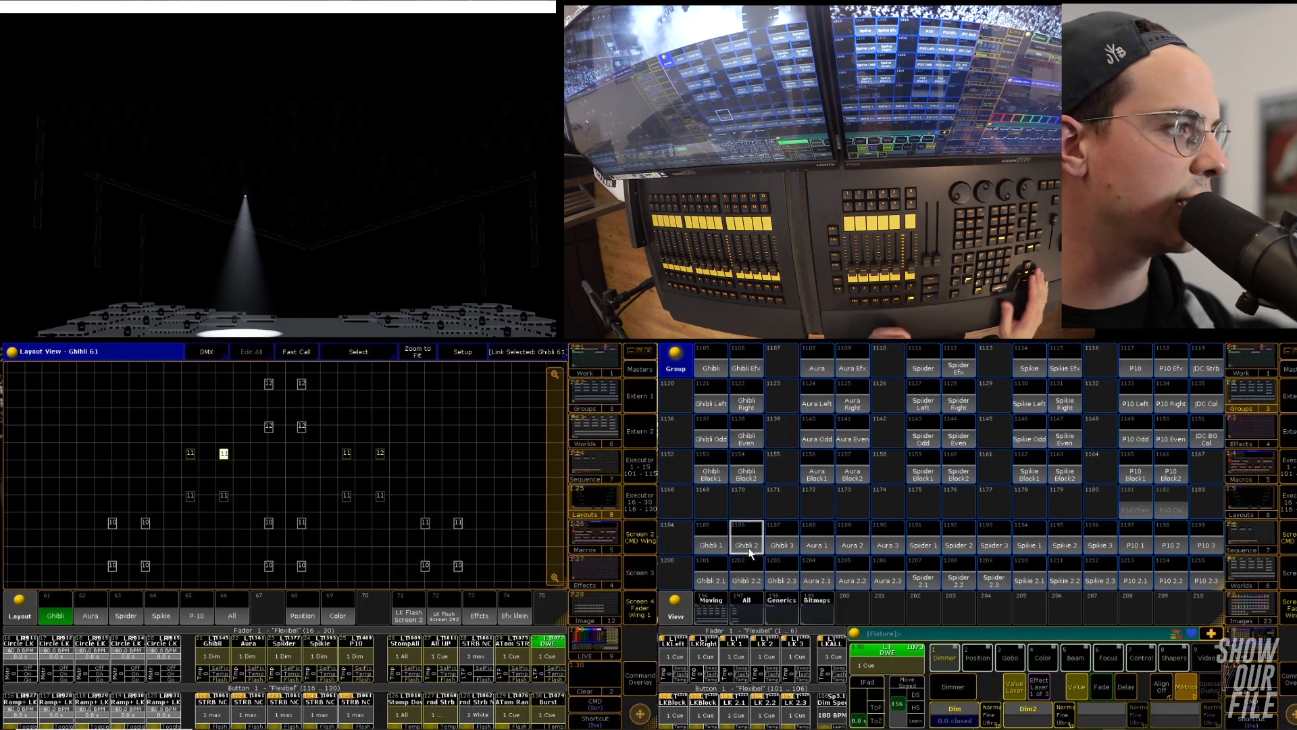
key("Next")
key("Next")
key("Next")
key("Next")
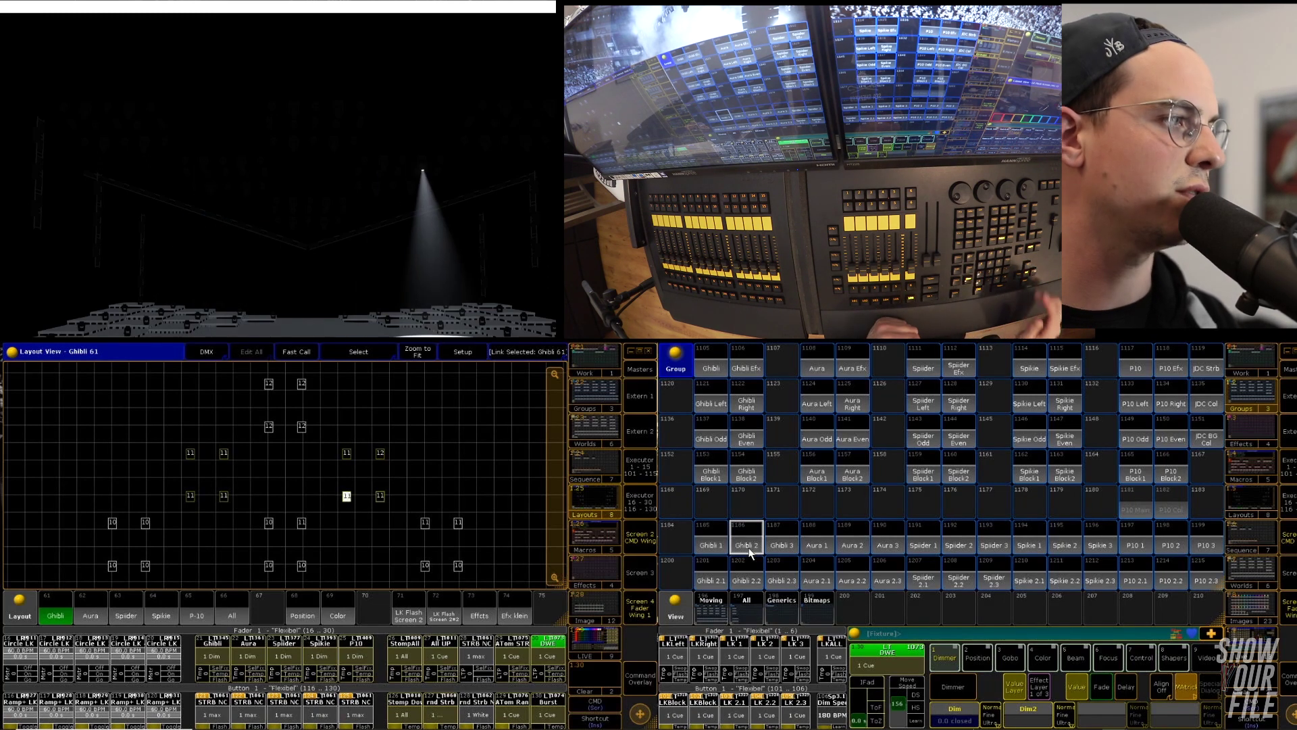
key("Clear")
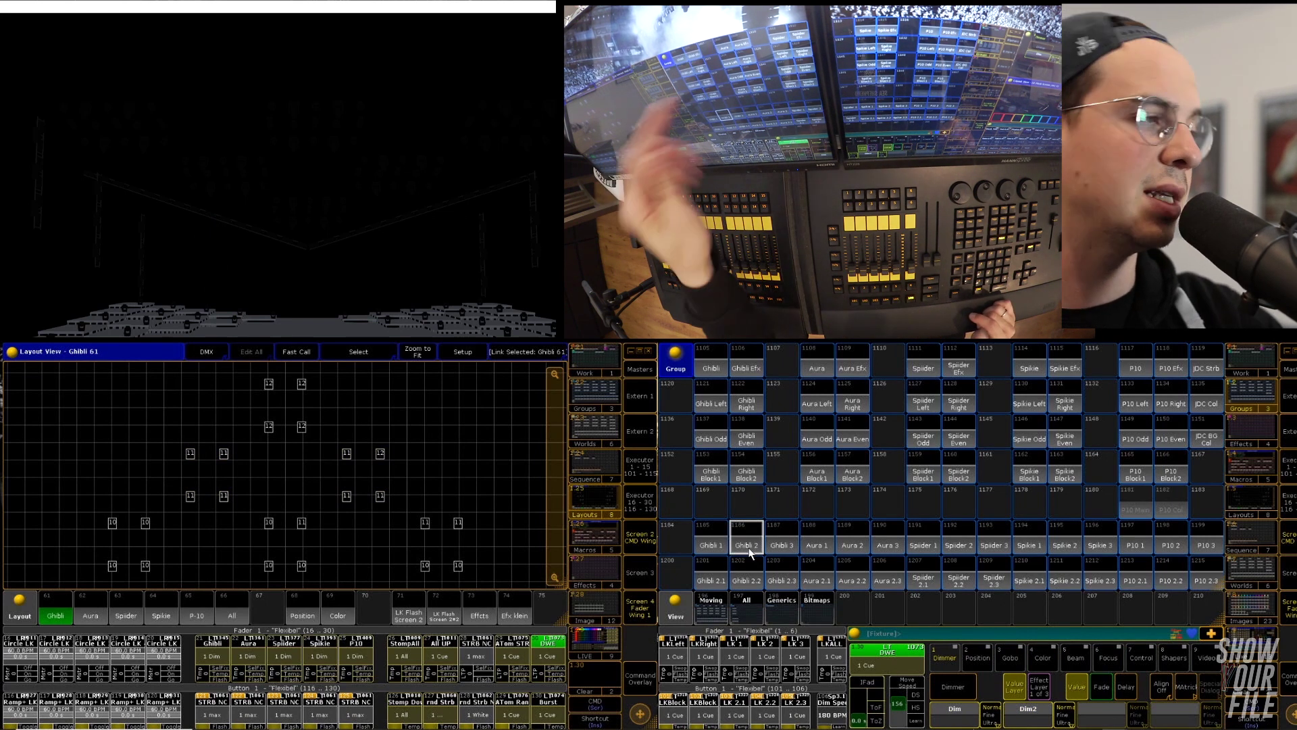
Step: Recall group Ghibli, step through the fixtures of group Ghibli Odd, and clear the selection
left_click(711, 365)
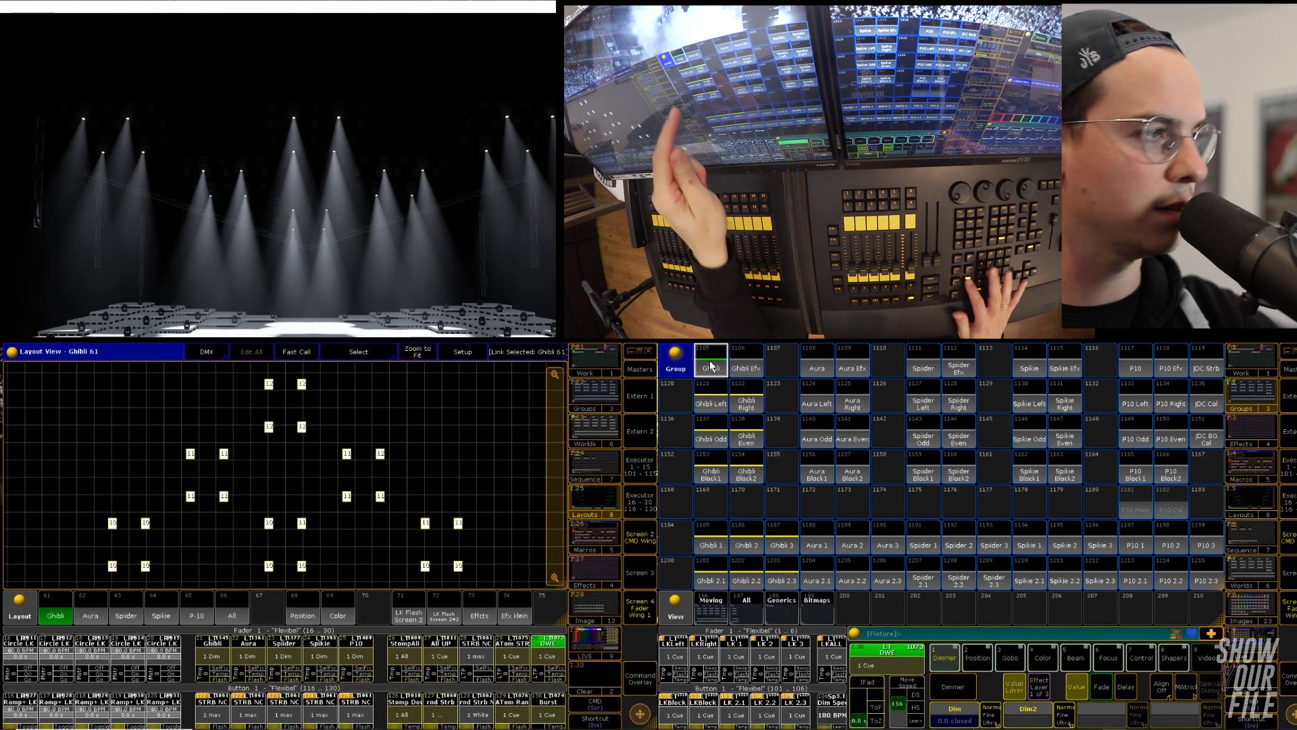
left_click(711, 436)
key("Next")
key("Next")
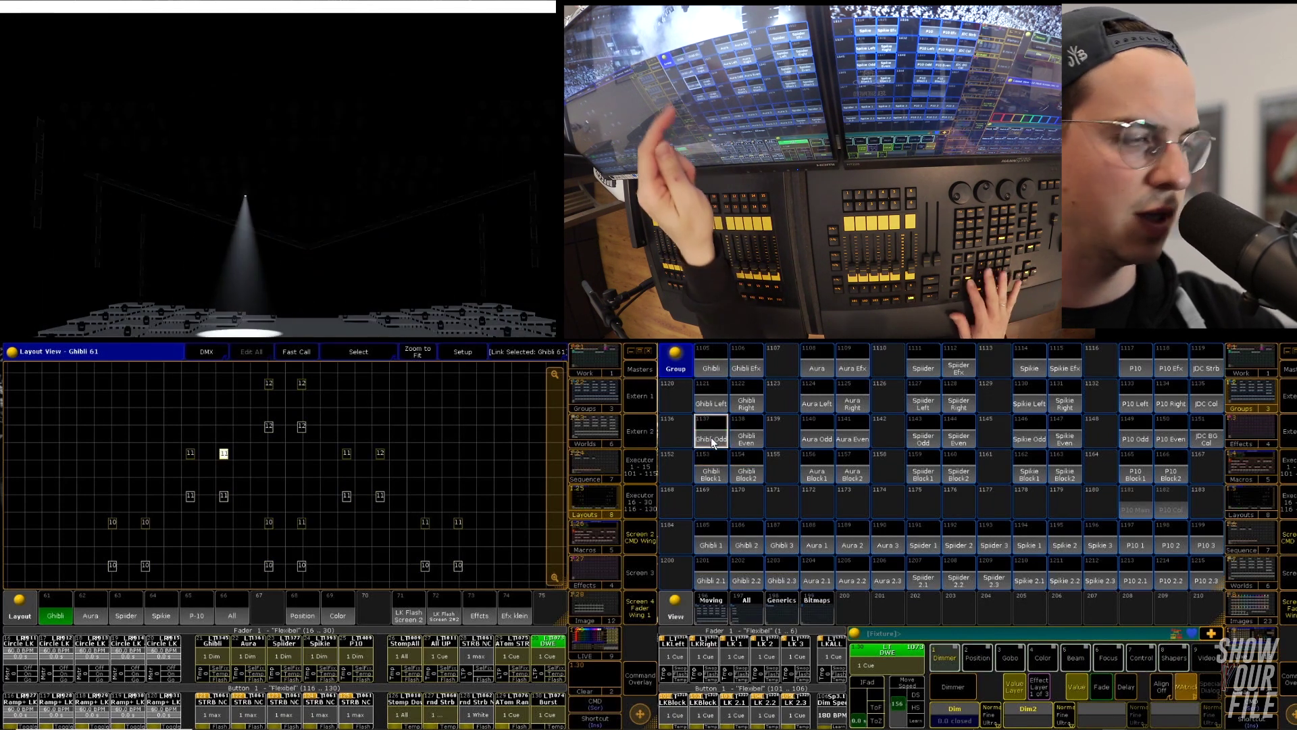
key("BackSpace")
Step: Overwrite group 1137 Ghibli Odd with the upper-row fixtures of every cluster in the layout
left_click(713, 369)
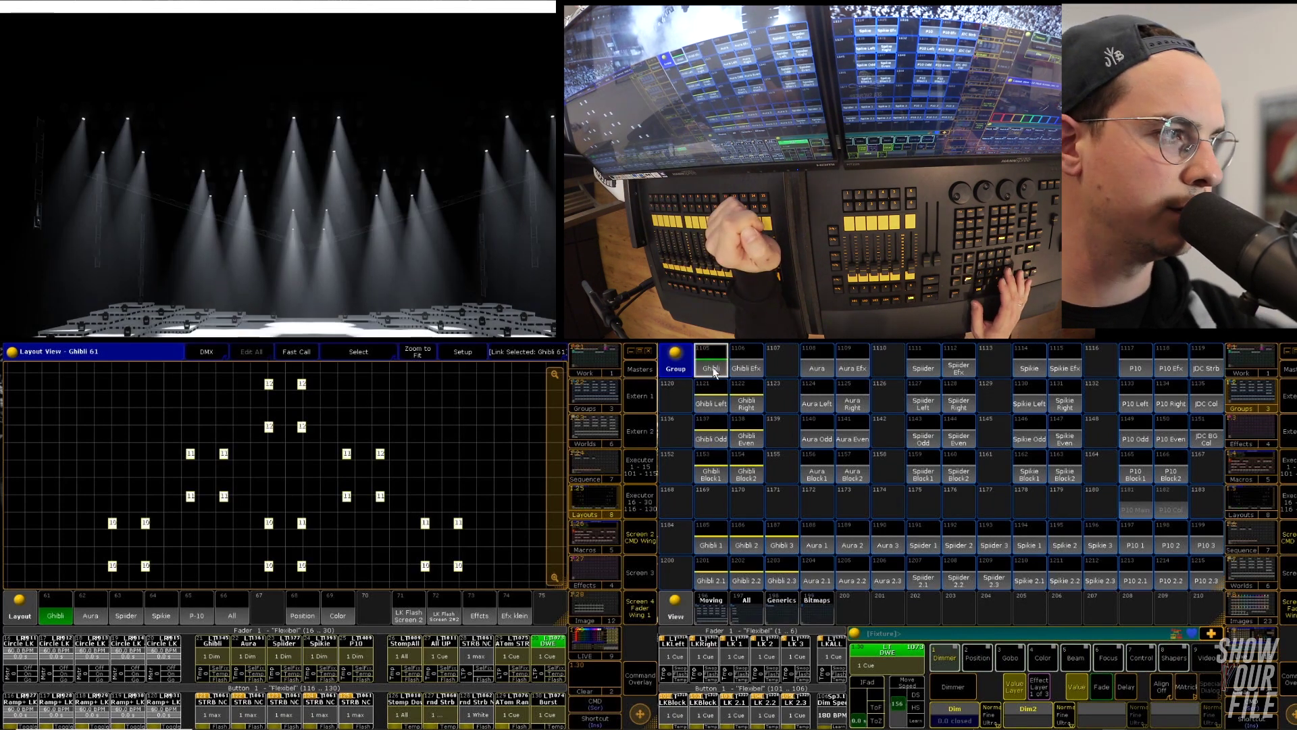
left_click(747, 439)
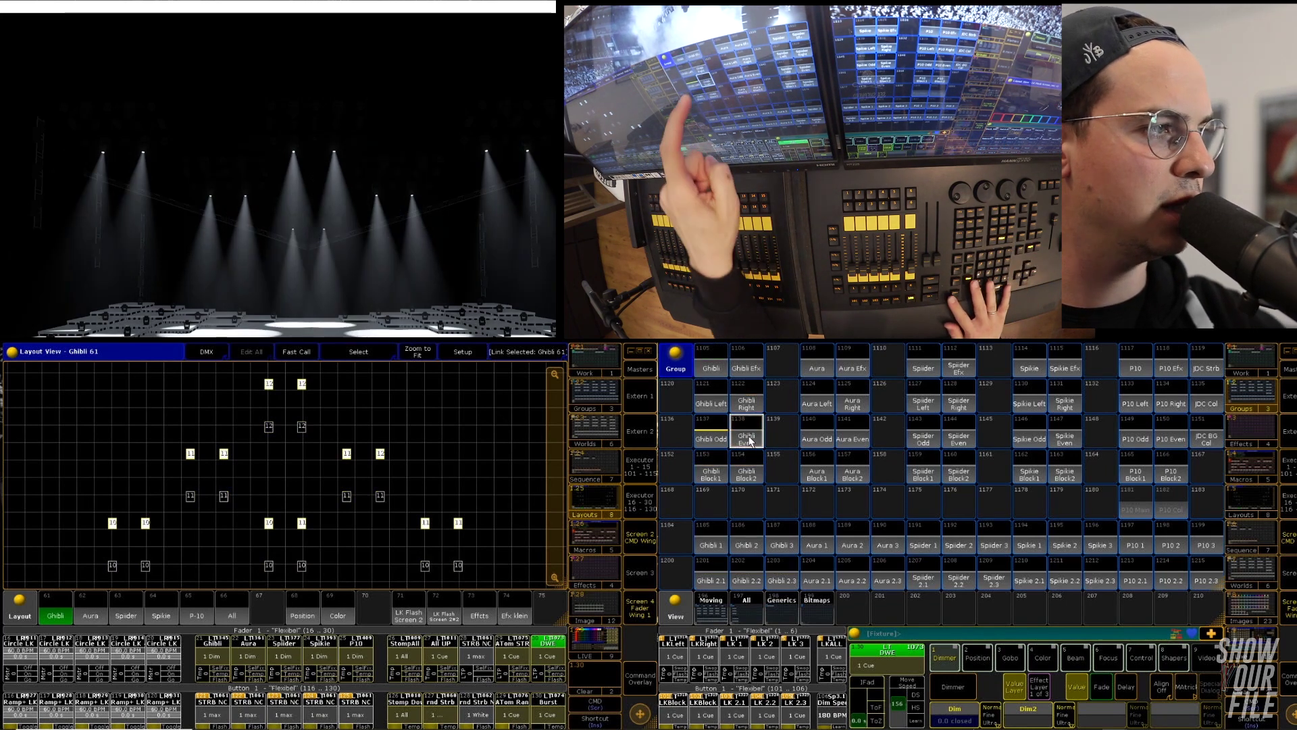
left_click(711, 432)
left_click(917, 565)
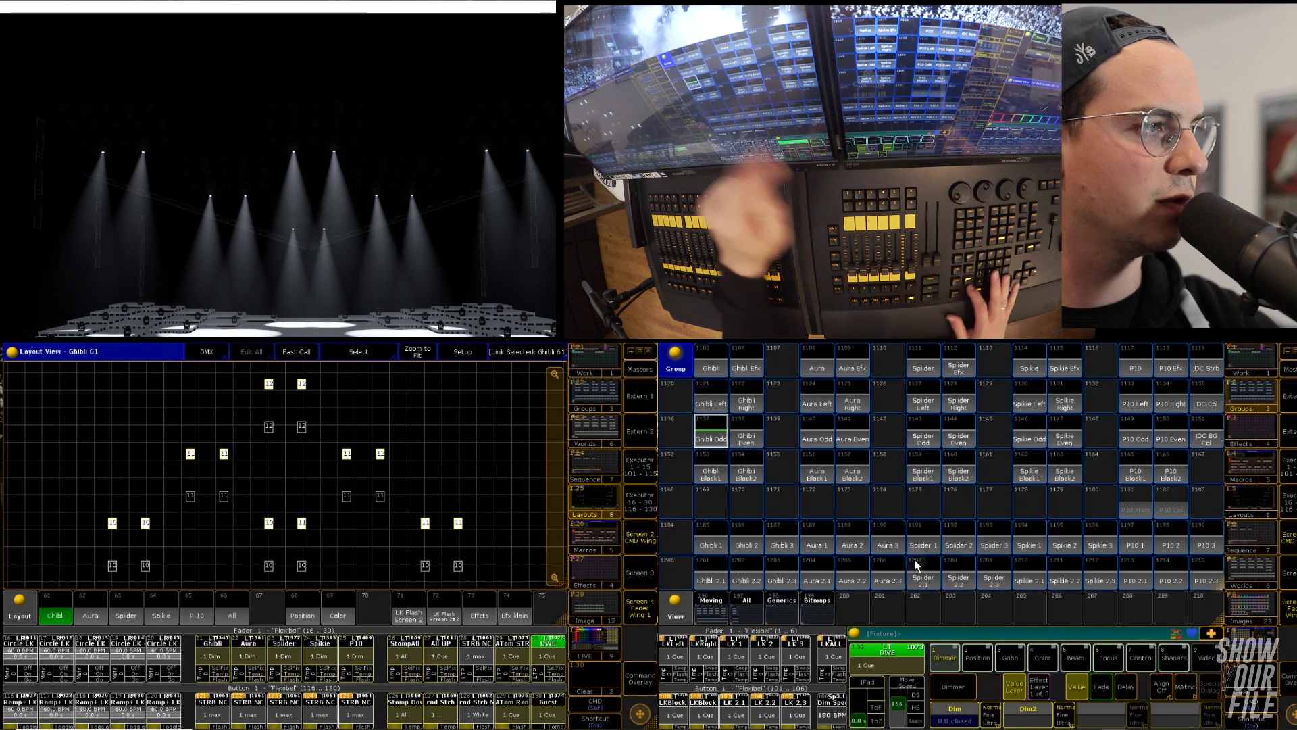
Step: Overwrite group 1138 Ghibli Even with the lower-row fixtures of every cluster in the layout
left_click(712, 368)
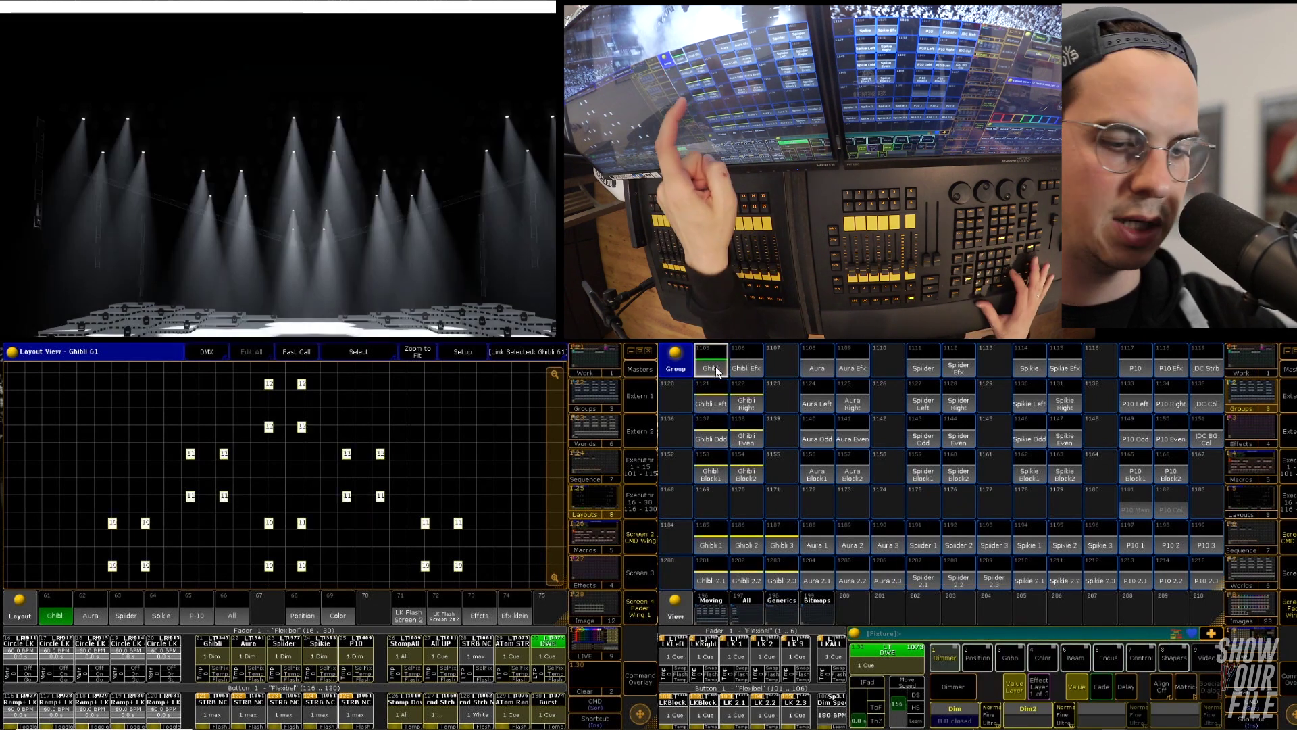
left_click(747, 436)
left_click(747, 436)
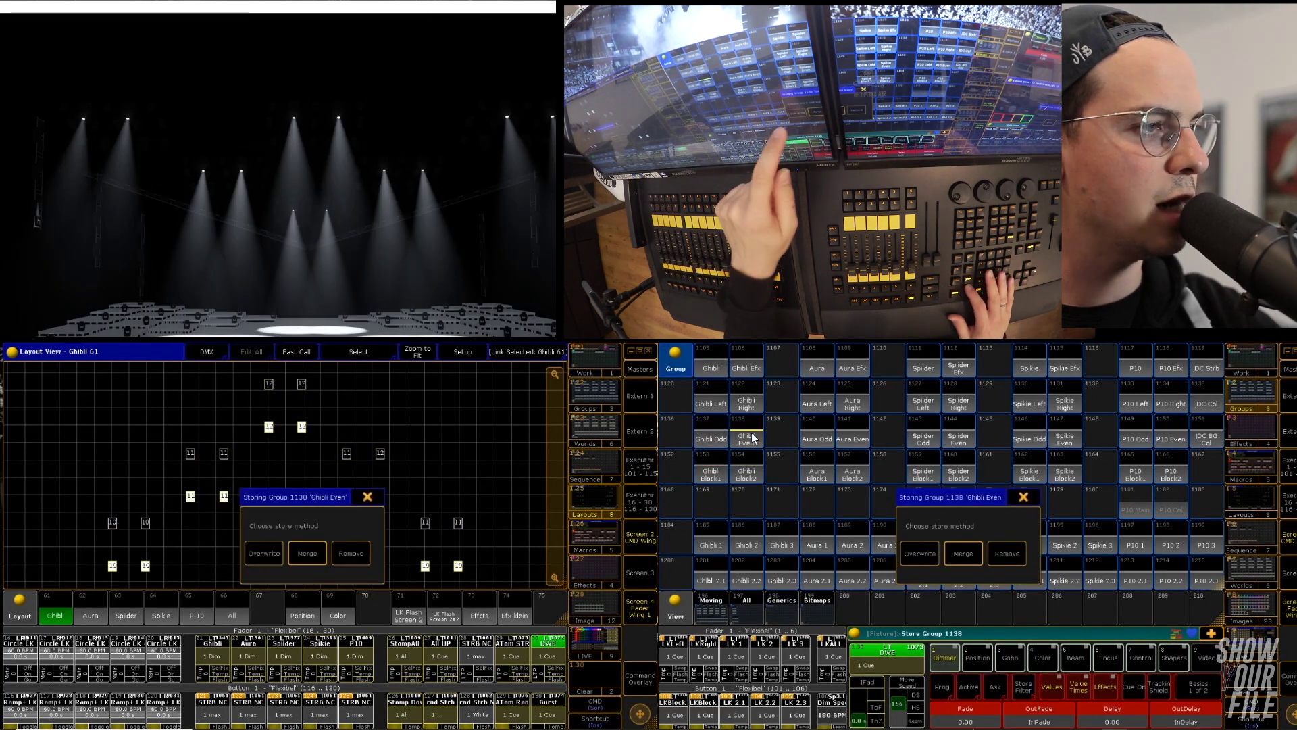
left_click(916, 560)
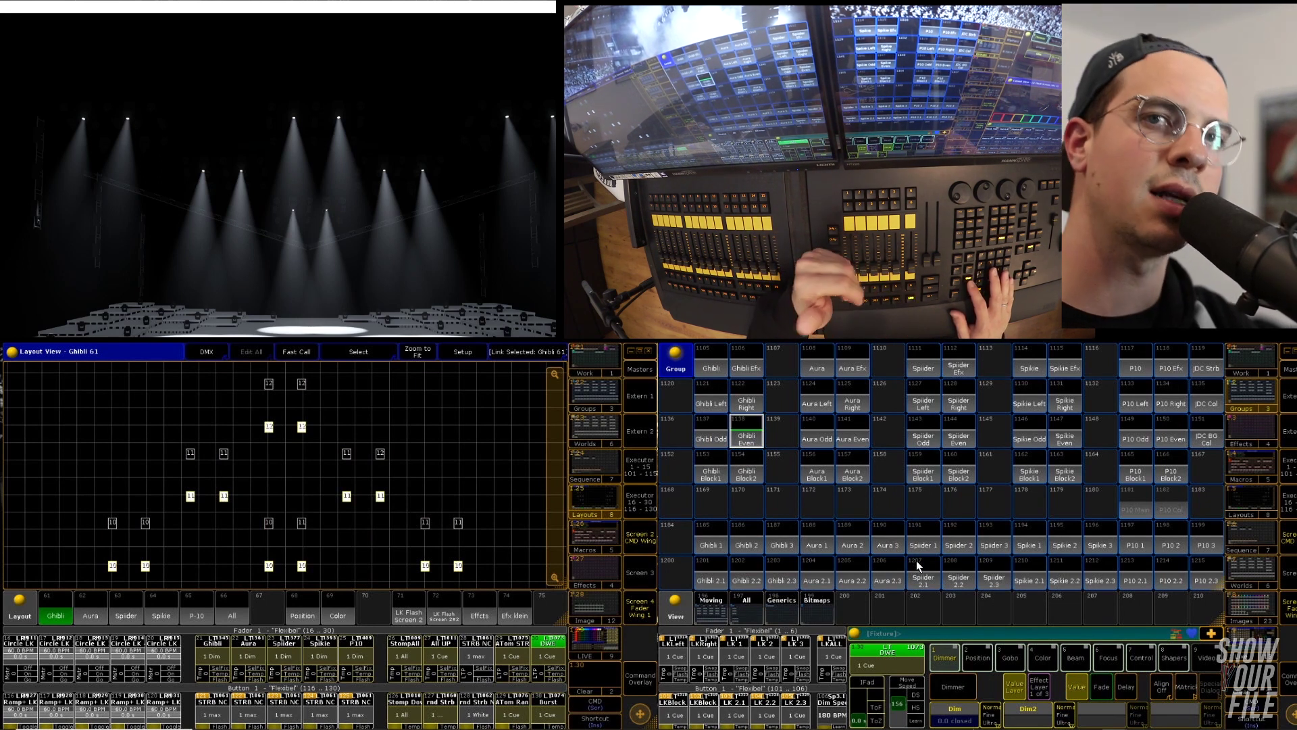
Step: Recall the Ghibli Odd, Even, Block1, 2 and 2.3 groups to check which fixtures each one holds
left_click(720, 439)
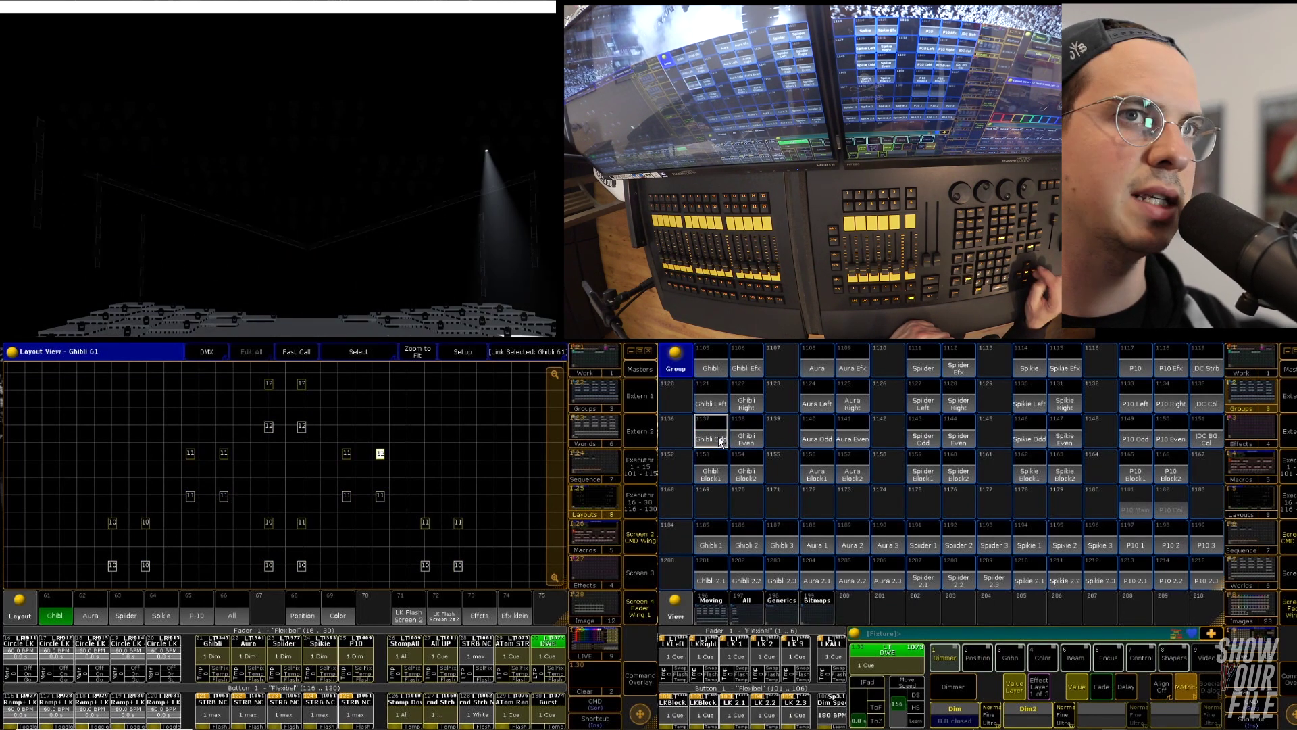
left_click(746, 437)
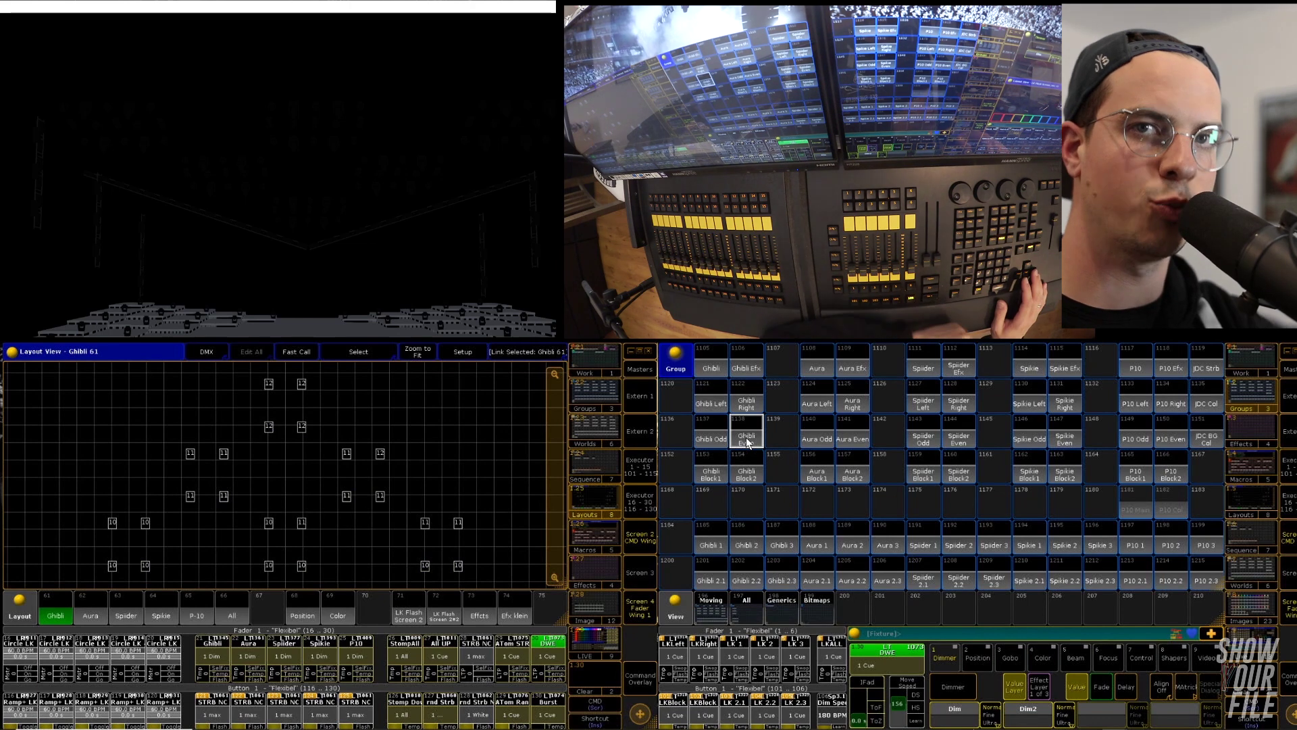
left_click(711, 473)
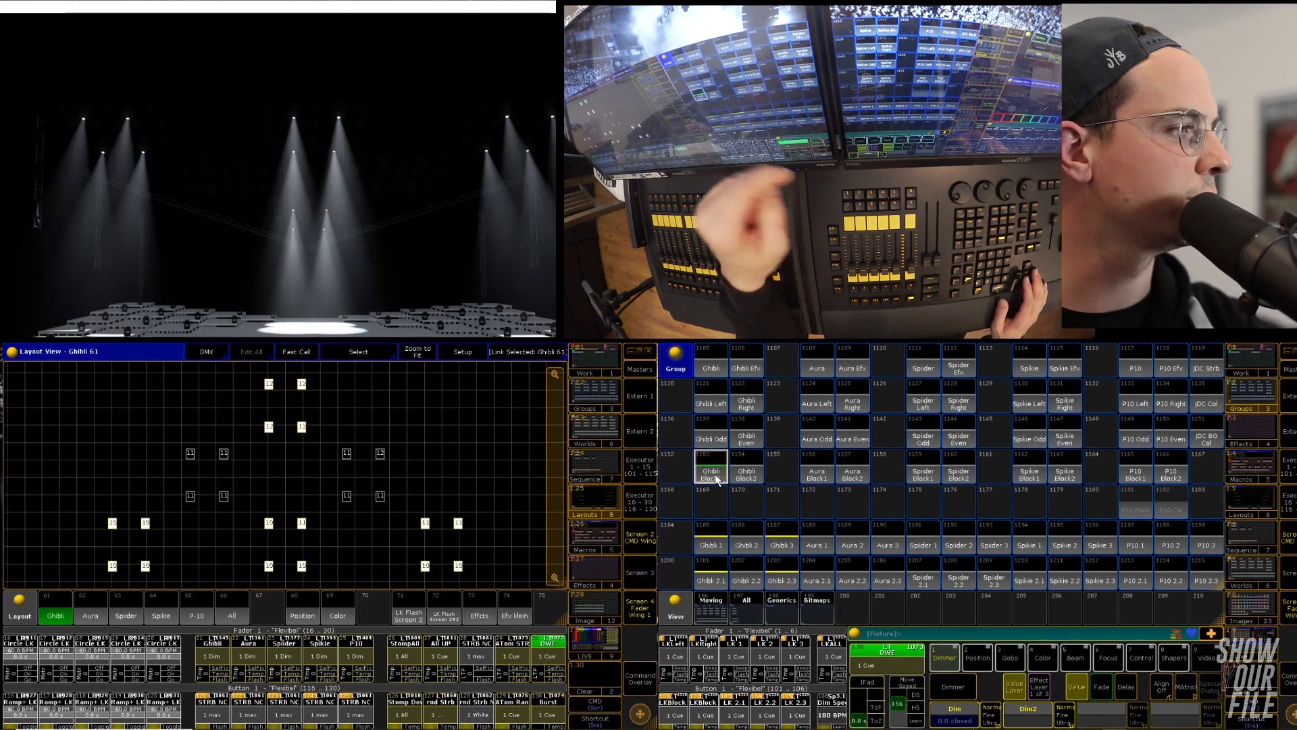
left_click(746, 544)
left_click(782, 580)
Step: Open the Aura layout and re-store the Aura groups, putting the two outermost clusters into Aura 2.1
left_click(91, 608)
left_click(817, 360)
left_click(711, 401)
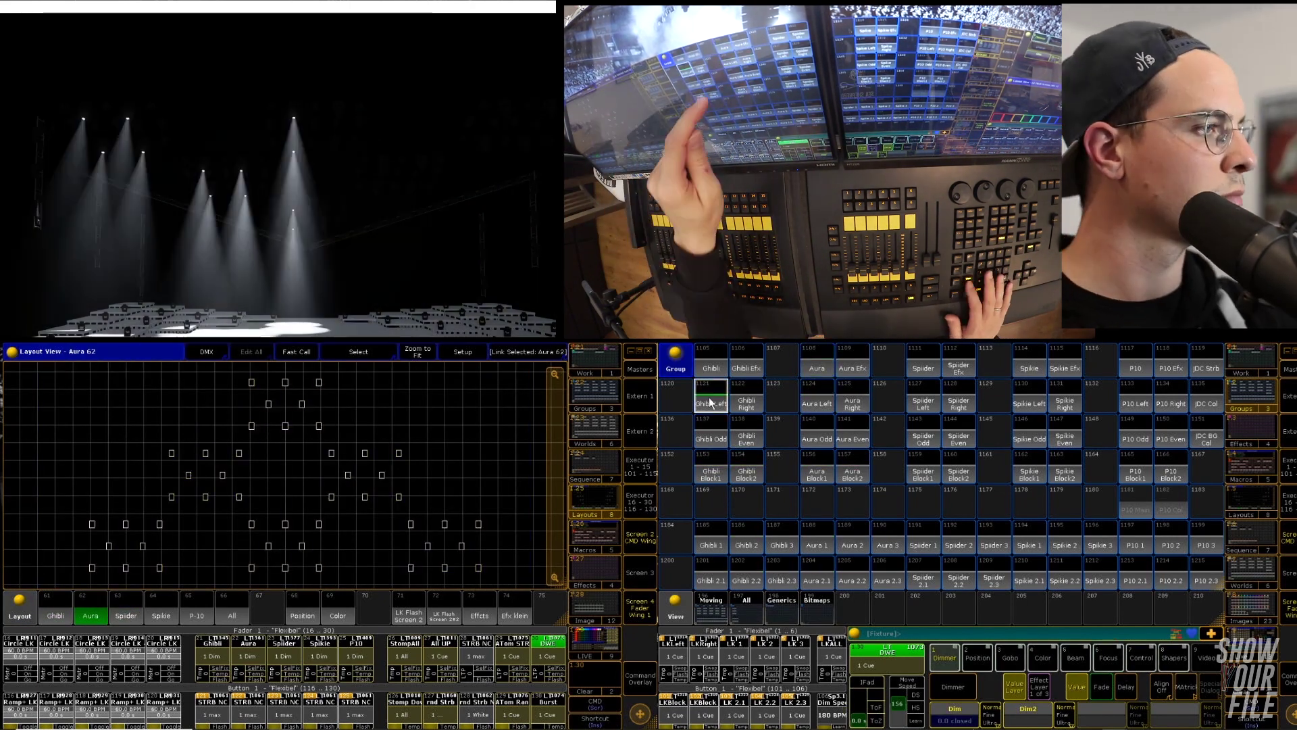
left_click(817, 437)
left_click_drag(233, 370, 338, 442)
left_click_drag(64, 520, 264, 593)
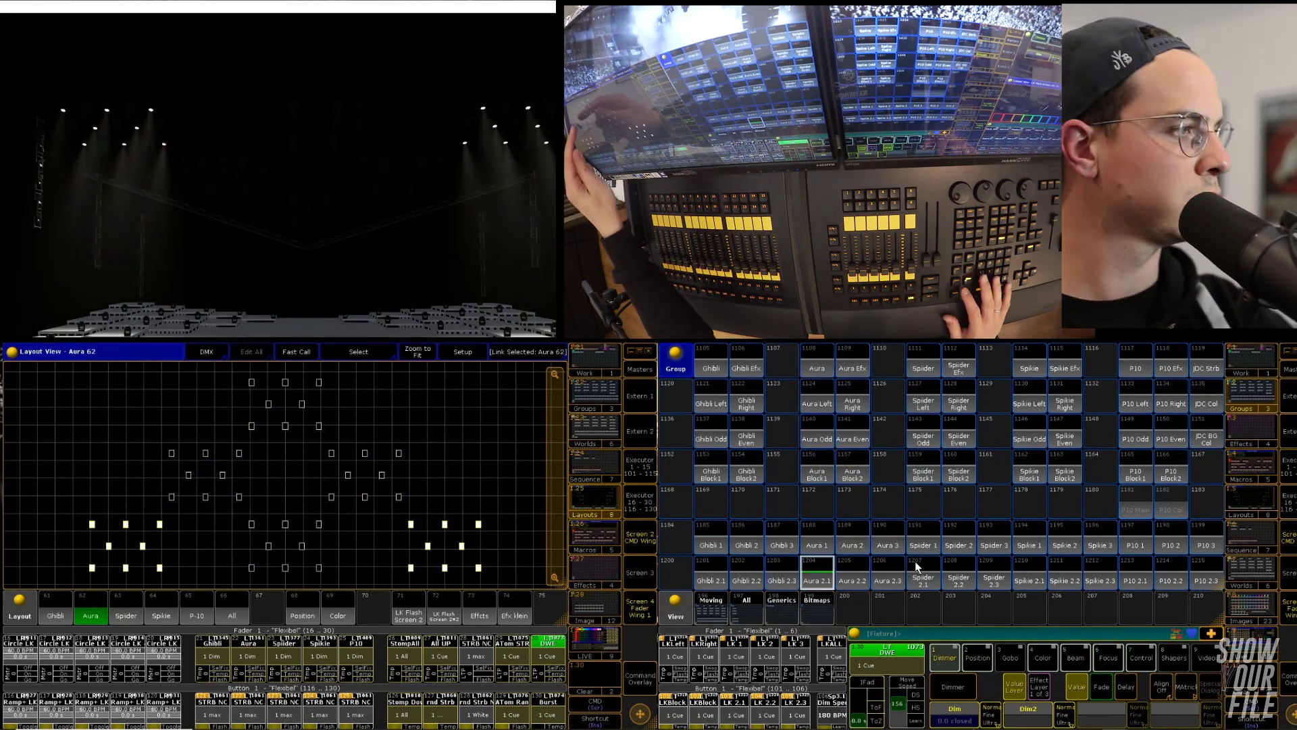
Step: Open the Spider layout and overwrite group Spider Right with the fixtures on the layout's right side
left_click(129, 608)
left_click_drag(406, 372, 517, 580)
left_click(959, 400)
left_click(913, 554)
Step: Overwrite groups Spider Odd and Spider 2.1 with fixtures picked in the Spider layout
left_click(78, 387)
left_click(107, 431)
left_click(78, 475)
left_click(920, 436)
left_click(920, 553)
left_click(921, 574)
left_click(920, 555)
Step: Open the Spikie layout and overwrite group Spikie with its fixtures
left_click(161, 608)
left_click(1030, 361)
left_click(912, 545)
Step: Recall group Spikie, select alternate fixtures in the layout, and overwrite group Spikie Odd with them
left_click(1027, 363)
left_click_drag(441, 372, 471, 452)
left_click(1030, 432)
left_click(918, 557)
Step: Re-store groups Spikie 3 and Spikie 1 from fixtures selected in the Spikie layout
left_click_drag(439, 372, 461, 435)
left_click(1100, 541)
left_click(921, 557)
left_click(1030, 540)
Step: Select the fixtures in the layout's lower stepped clusters diagonal by diagonal and store them in group Spikie 2
mouse_move(129, 500)
left_mouse_down()
mouse_move(168, 528)
mouse_move(347, 540)
left_mouse_up()
left_click(1030, 363)
left_click(254, 566)
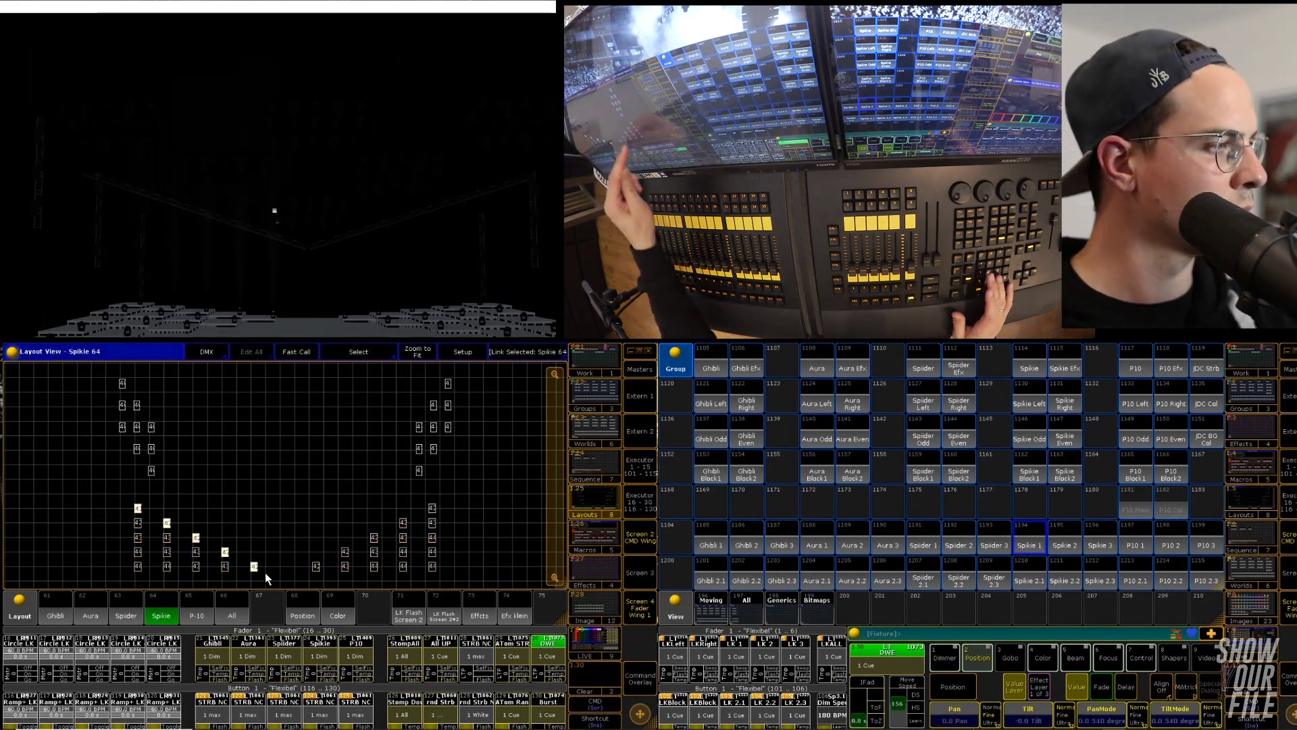
left_click(1030, 363)
left_click(138, 523)
left_click(167, 537)
left_click(196, 552)
left_click(225, 566)
left_click(345, 566)
left_click(1058, 540)
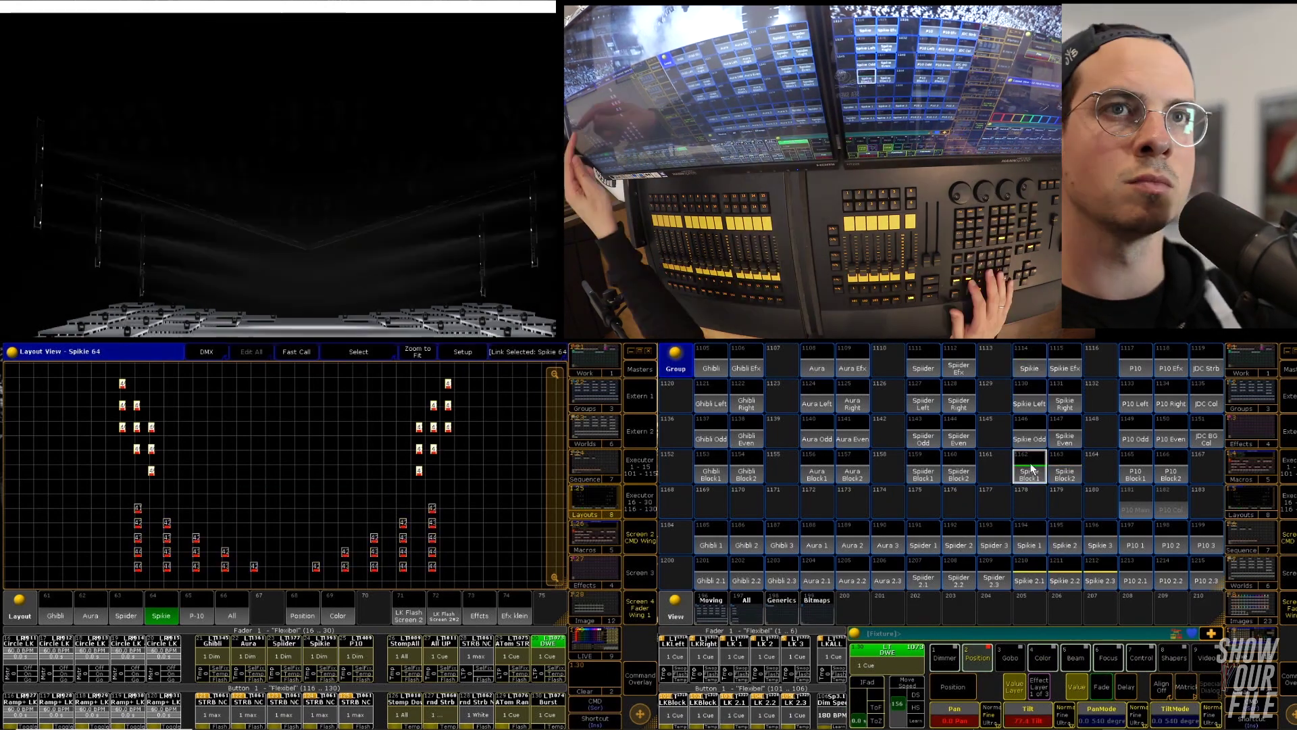
Step: Open the P-10 layout and re-store group P10 with the fixtures selected there
left_click(1029, 368)
left_click(1136, 439)
left_click(197, 615)
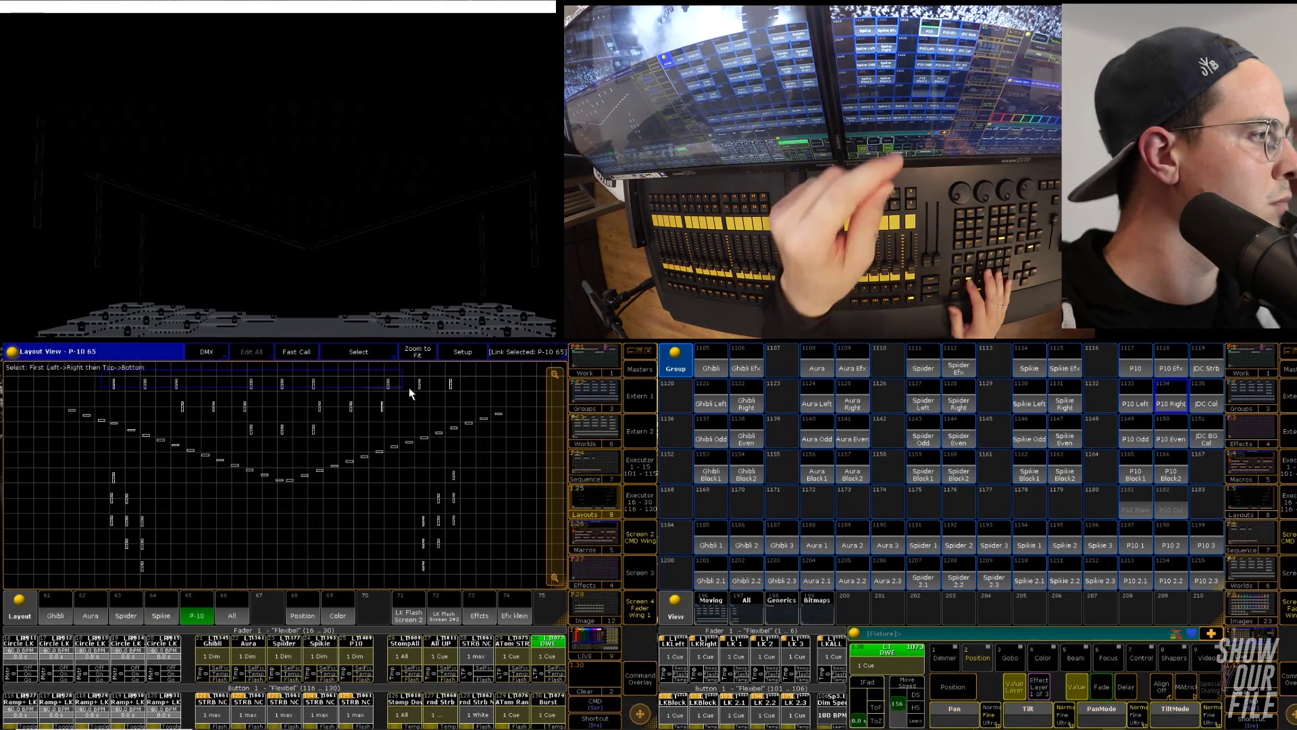
left_click(171, 448)
left_click(1136, 368)
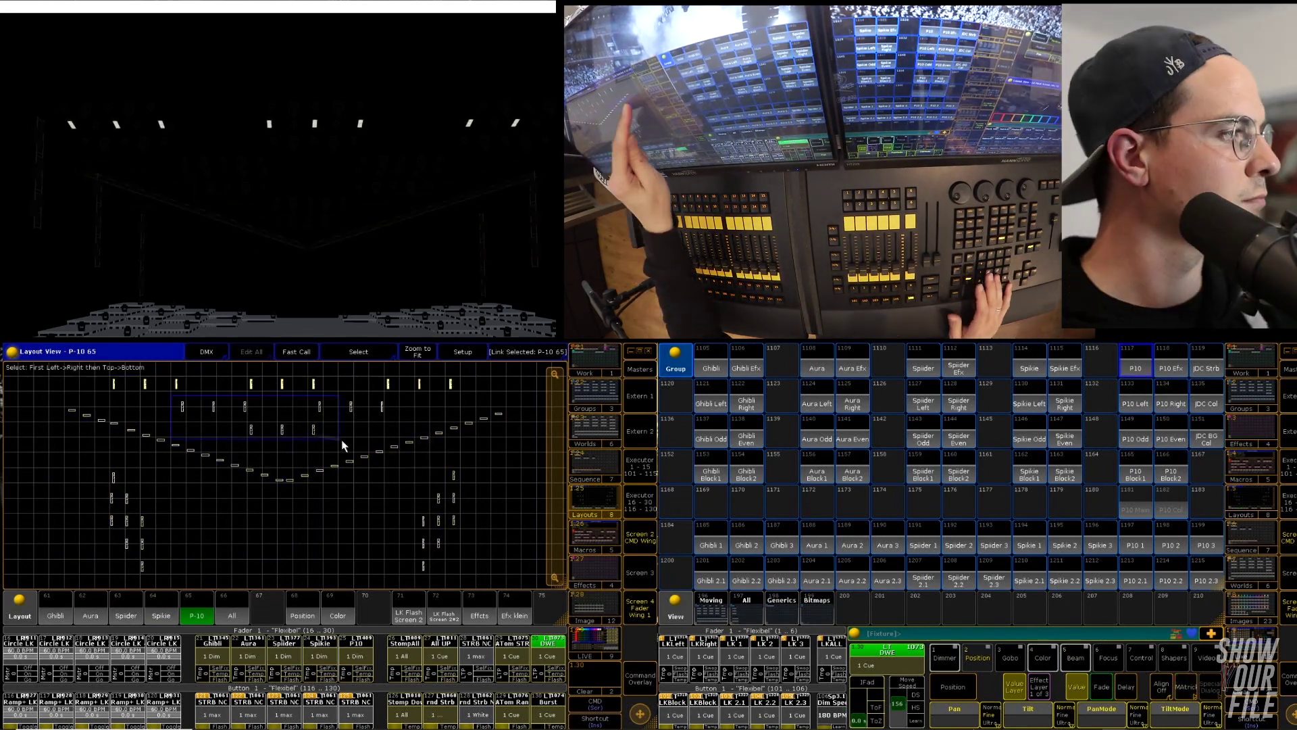
Step: Re-store group P10 Odd from fixtures selected in the P-10 layout
left_click(712, 507)
left_click(199, 613)
left_click(213, 553)
left_click(741, 507)
left_click(456, 353)
left_click(1133, 363)
left_click(462, 351)
left_click(1138, 438)
left_click(333, 384)
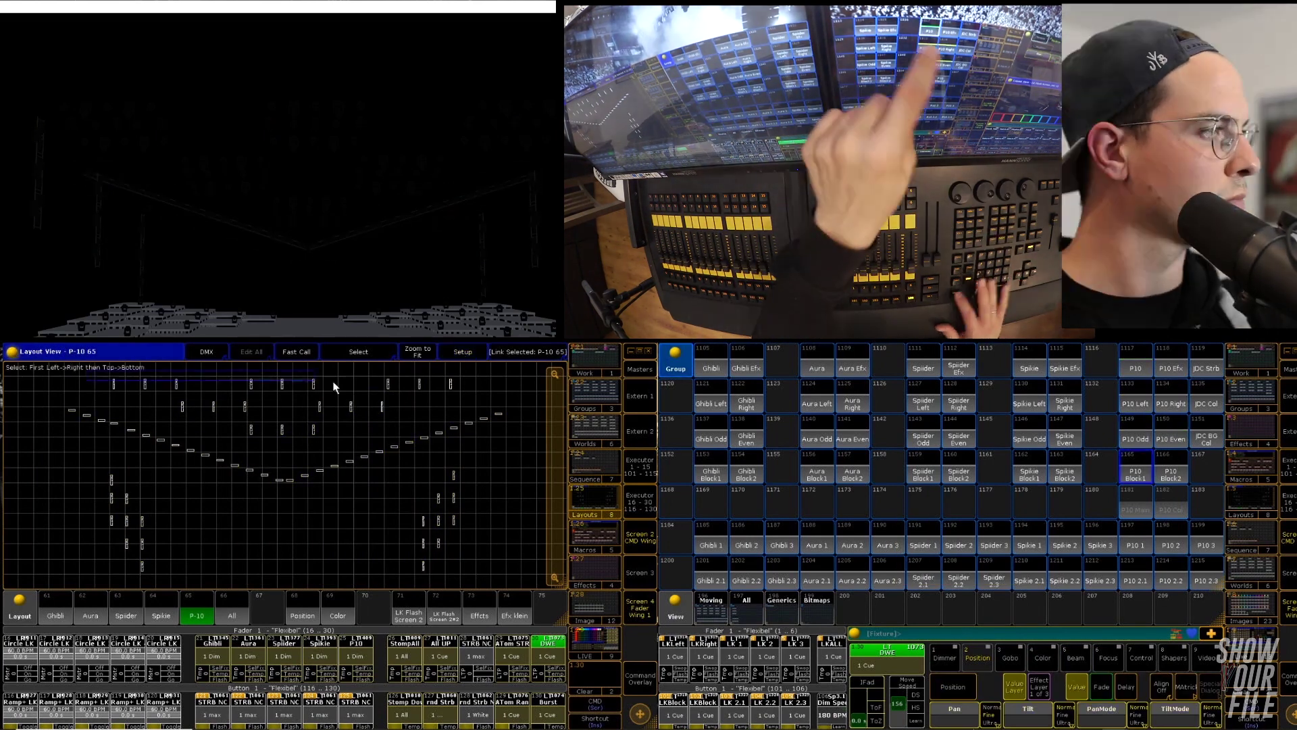
Step: Re-store groups P10 Block1 and P10 Block2 from the P-10 fixtures
left_click(1136, 472)
left_click(1138, 367)
left_click(1173, 470)
left_click(1137, 471)
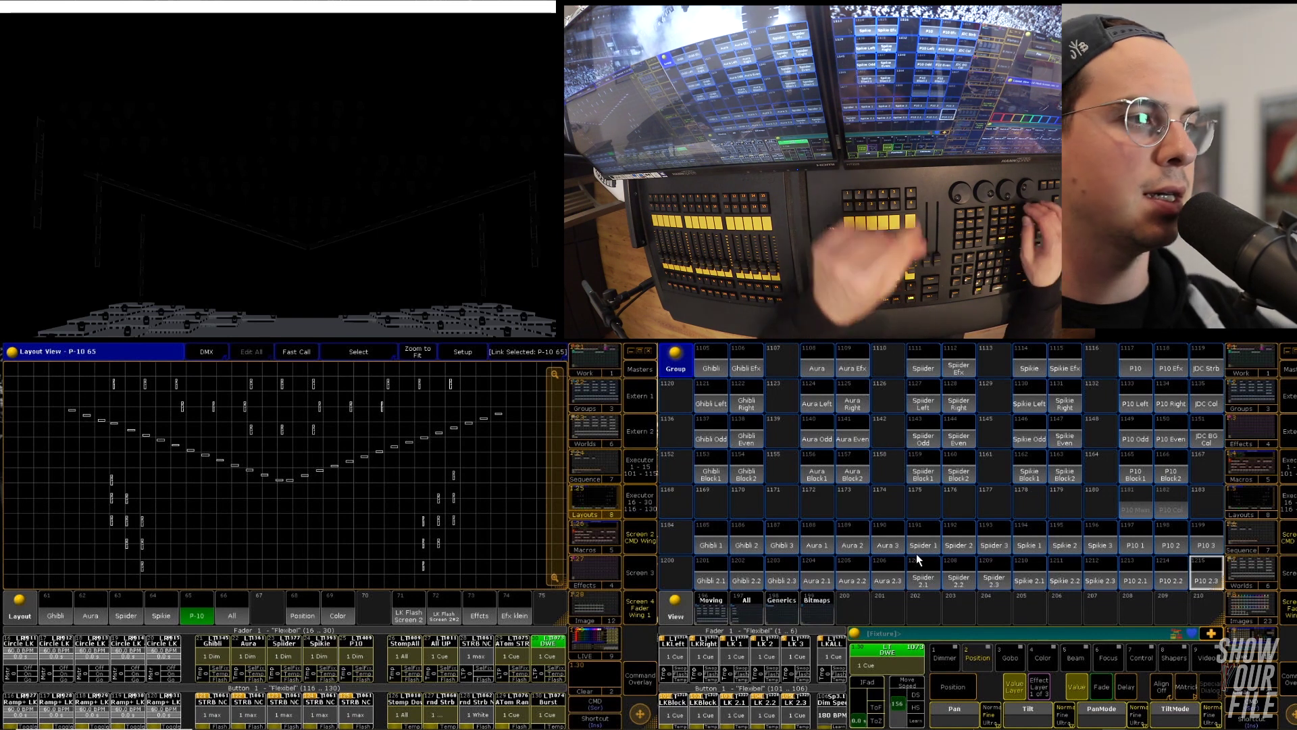
Step: Delete the unused groups 1119 JDC Strb, 1135 JDC Col and 1151 JDC BG Col
left_click(1133, 496)
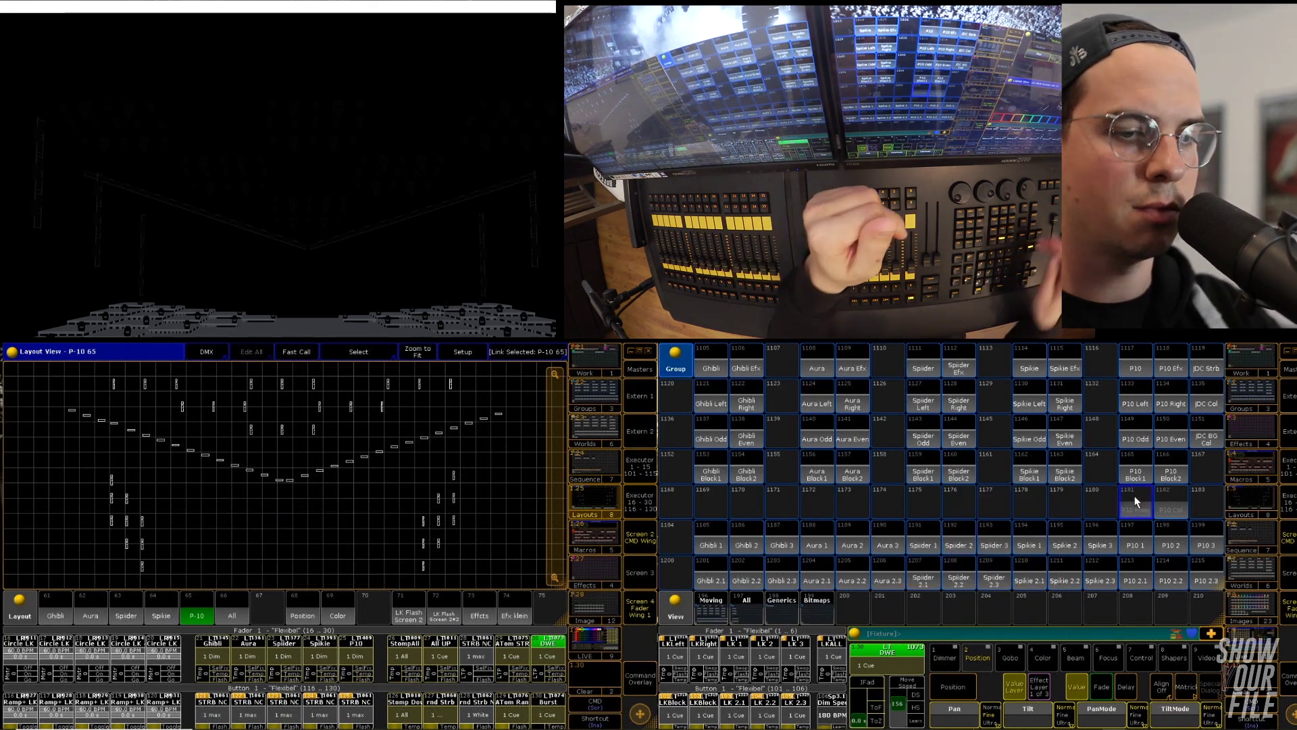
key("Delete")
left_click(1201, 359)
key("Delete")
left_click(1207, 397)
key("Delete")
left_click(1202, 436)
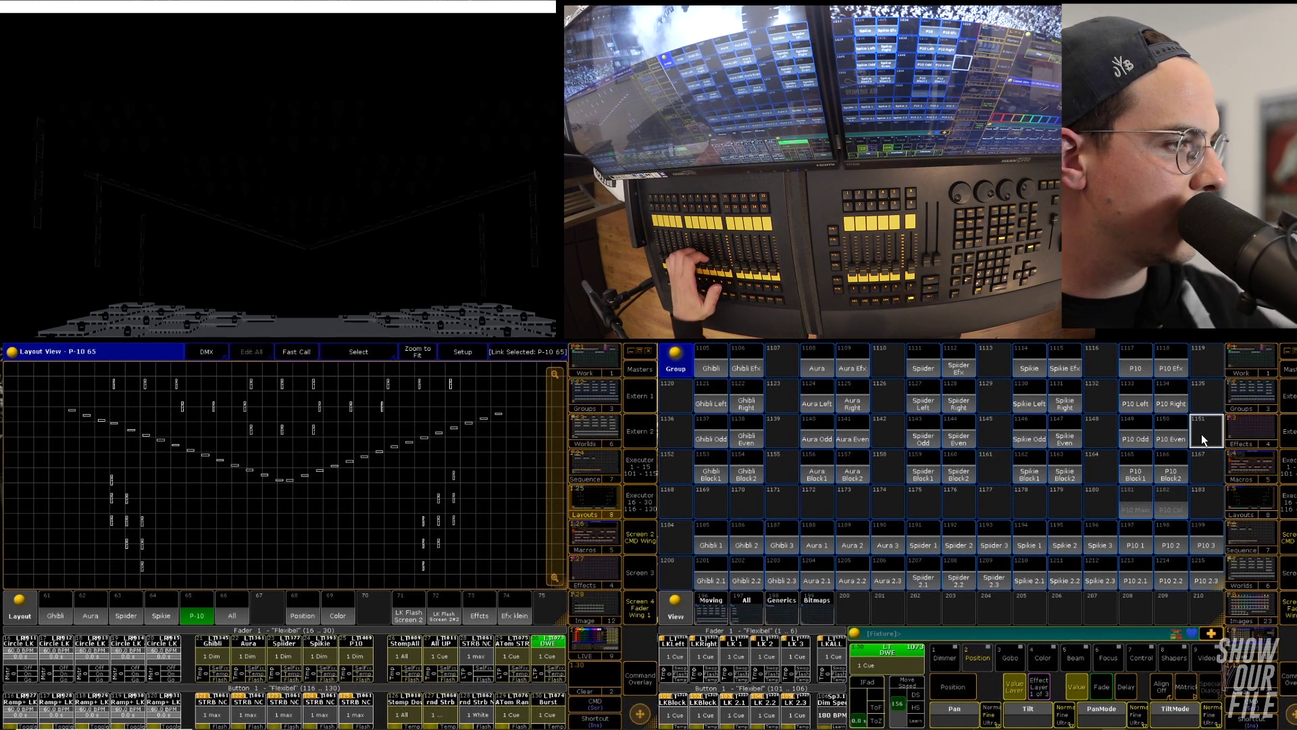
Step: Open the Updates view of the macro pool and run the World Update macro
left_click(1252, 464)
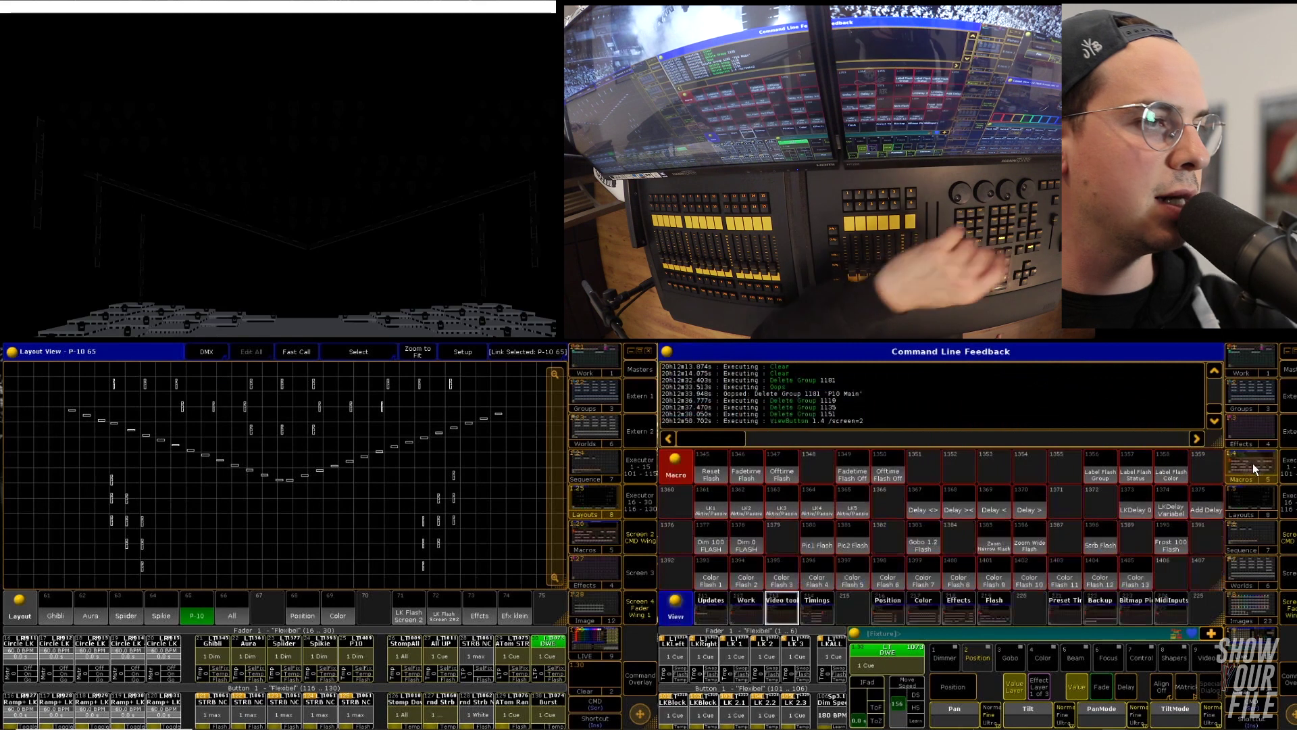
left_click(753, 613)
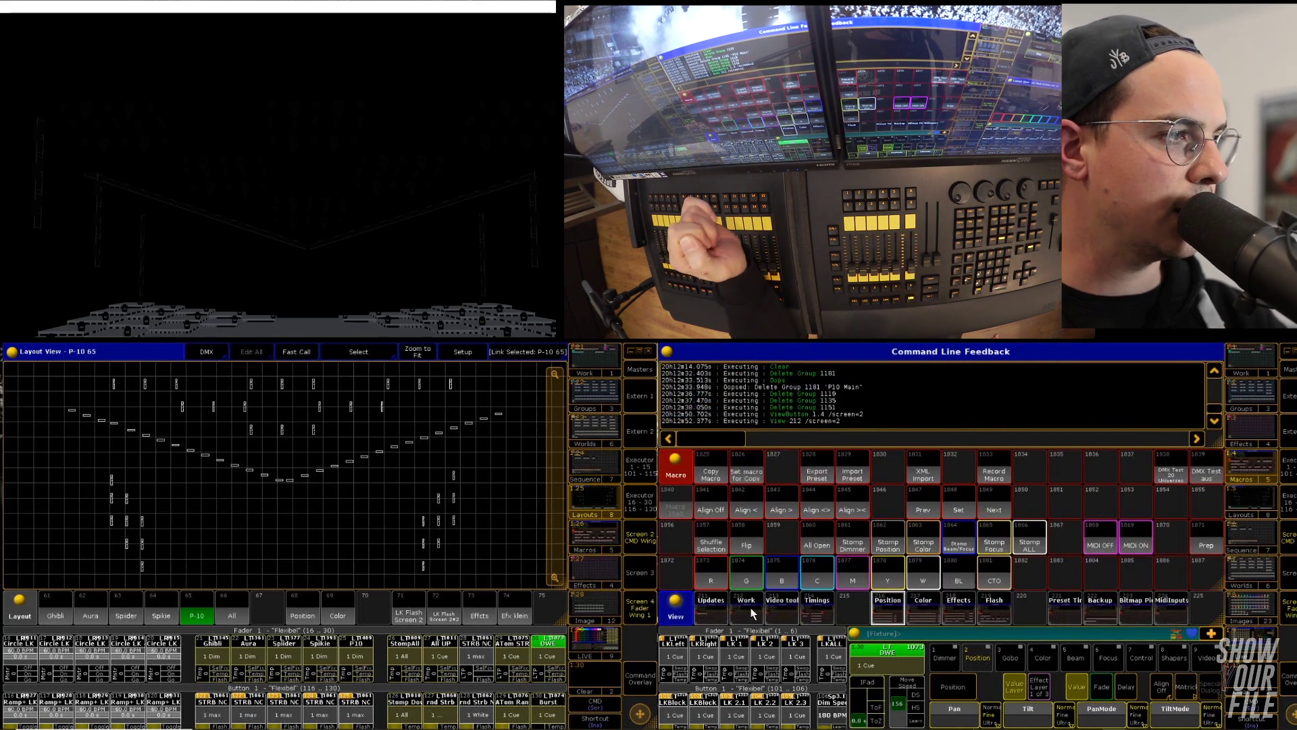
left_click(712, 608)
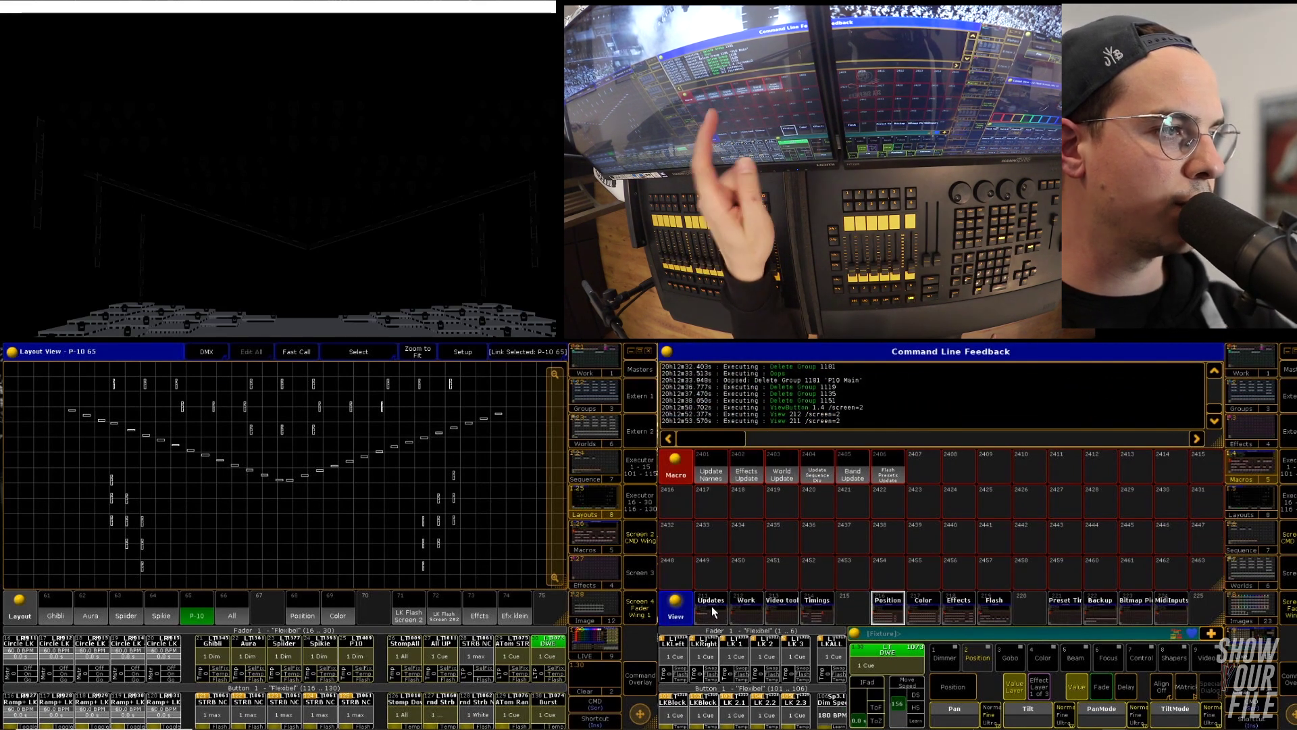
left_click(790, 492)
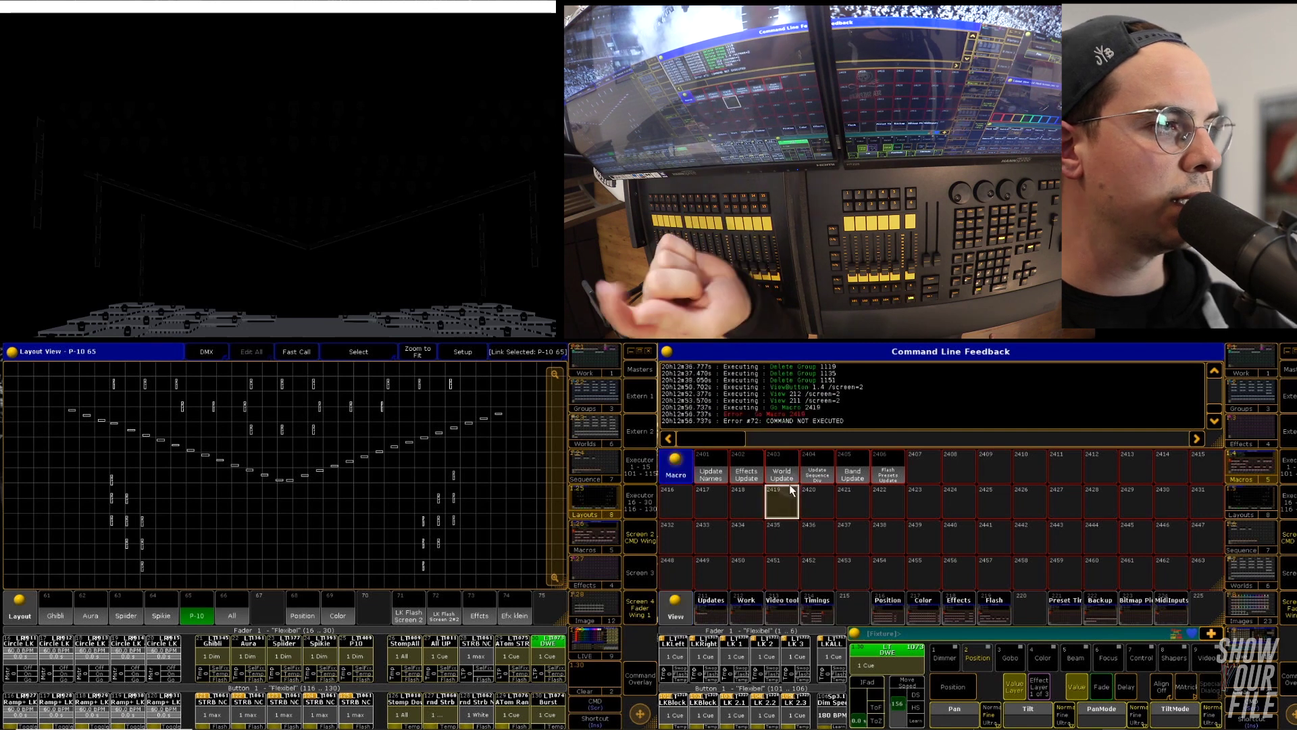
left_click(789, 471)
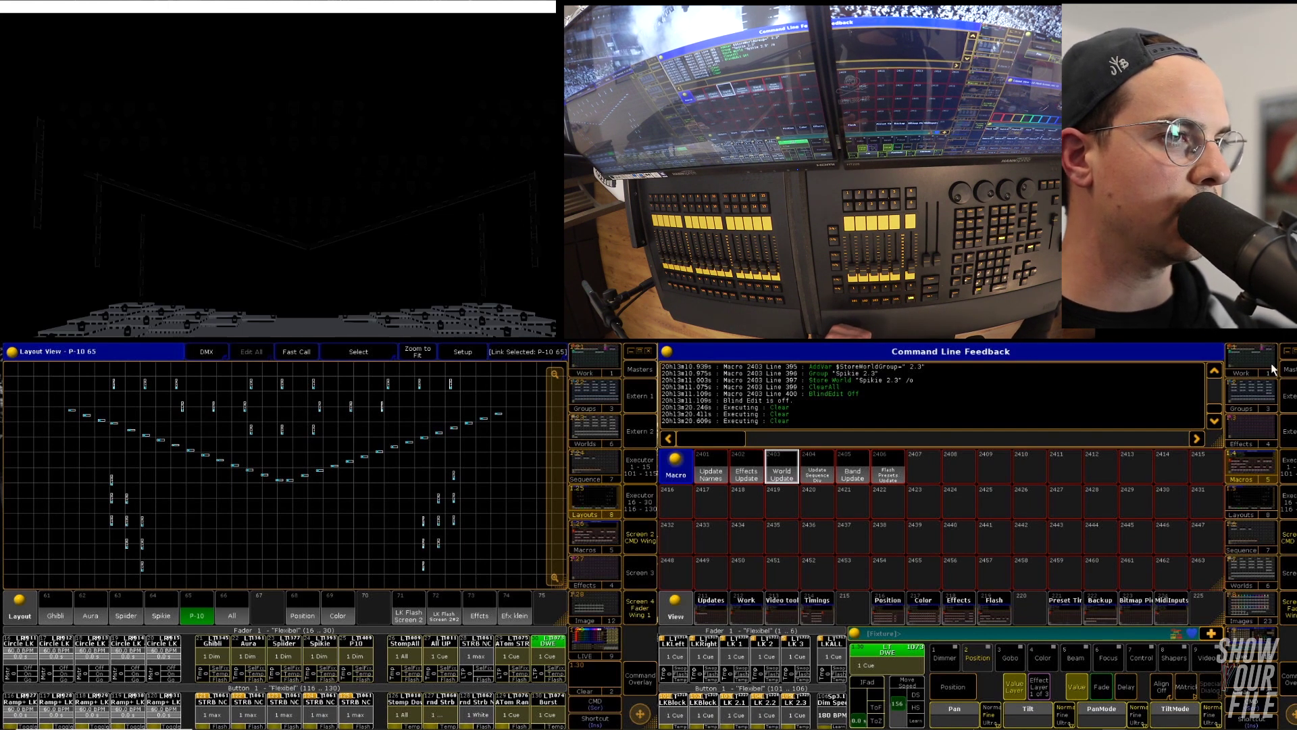
Step: Check the LKAll, LKAll Left, LKAll Right, LKAll Odd and LKAll Even groups by selecting each in the group pool
left_click(1256, 393)
left_click(881, 500)
scroll(880, 501, "down", 6)
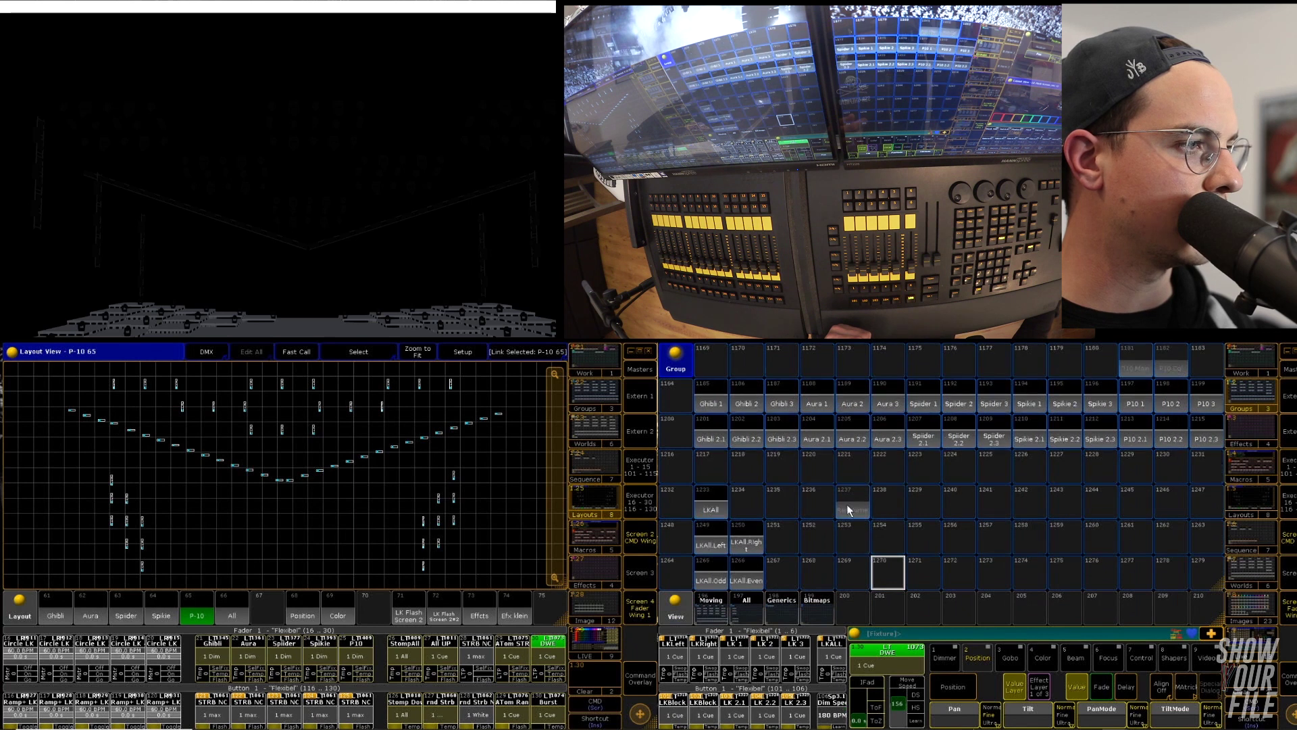
left_click(711, 506)
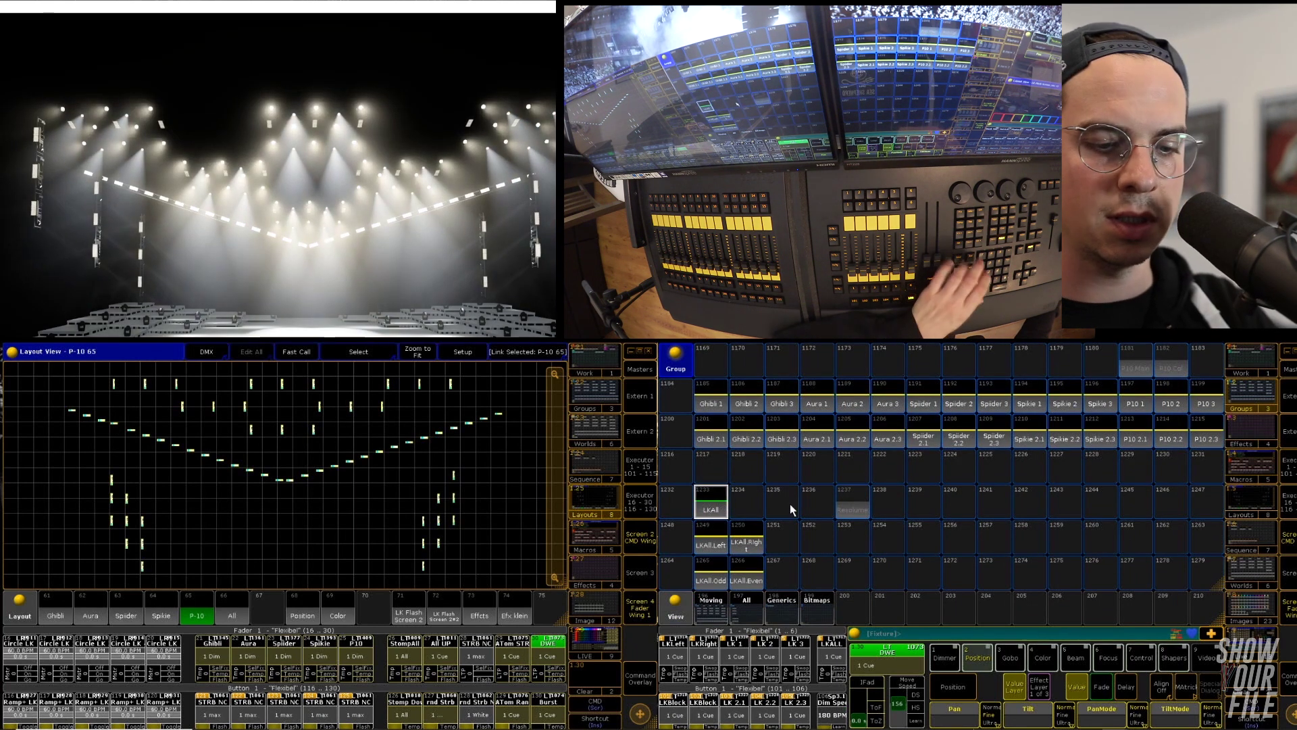
left_click(713, 538)
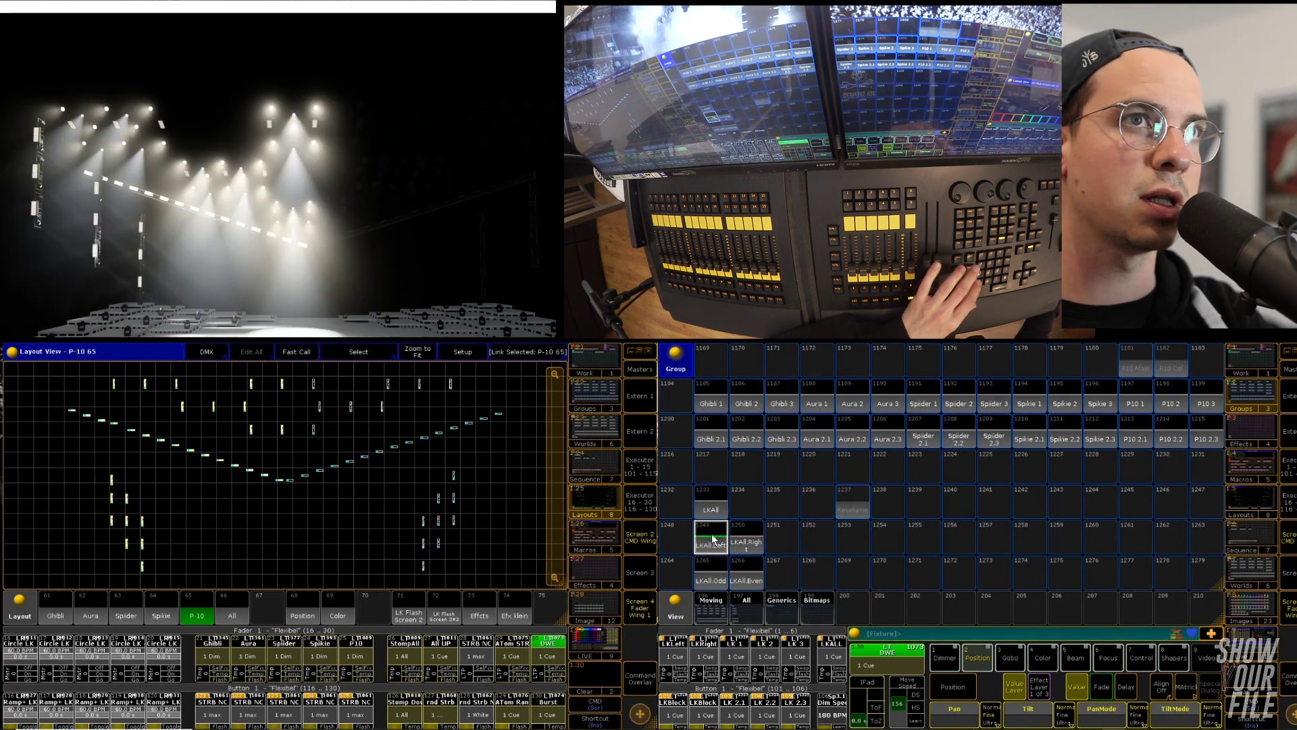
left_click(751, 542)
left_click(718, 575)
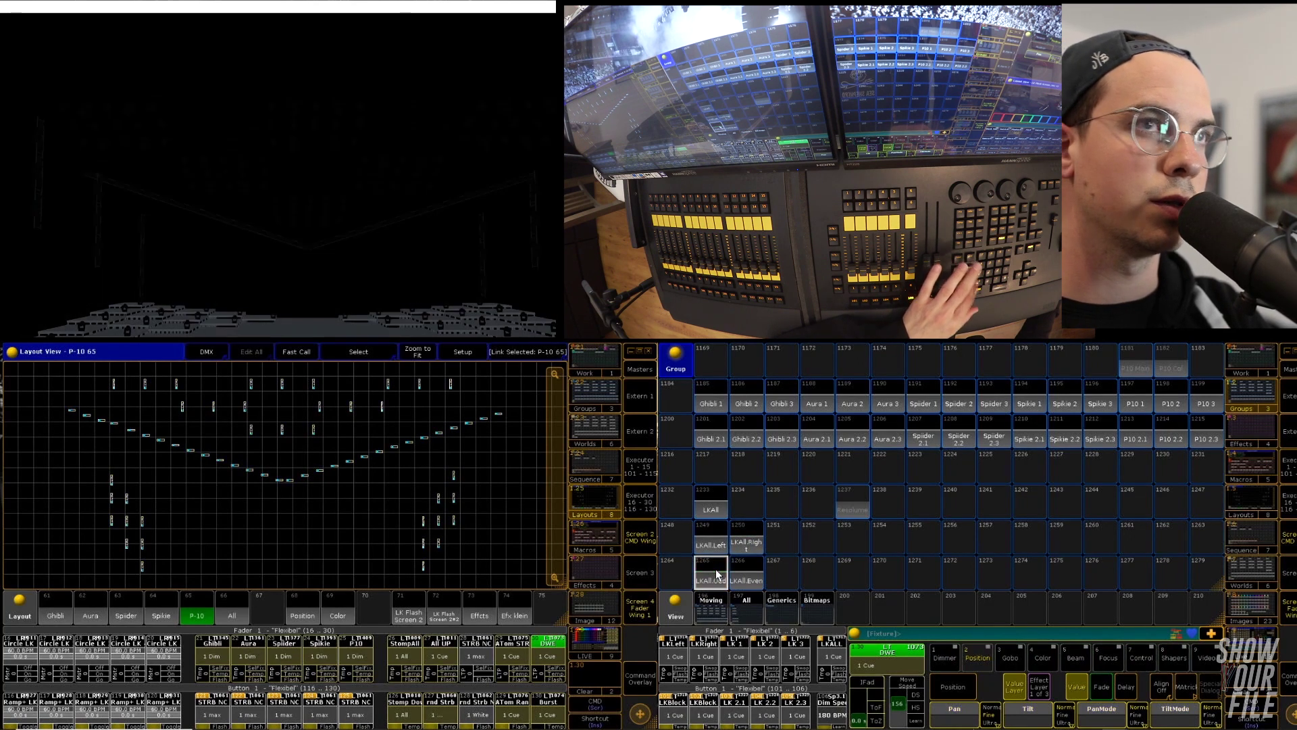
scroll(733, 561, "down", 3)
left_click(750, 477)
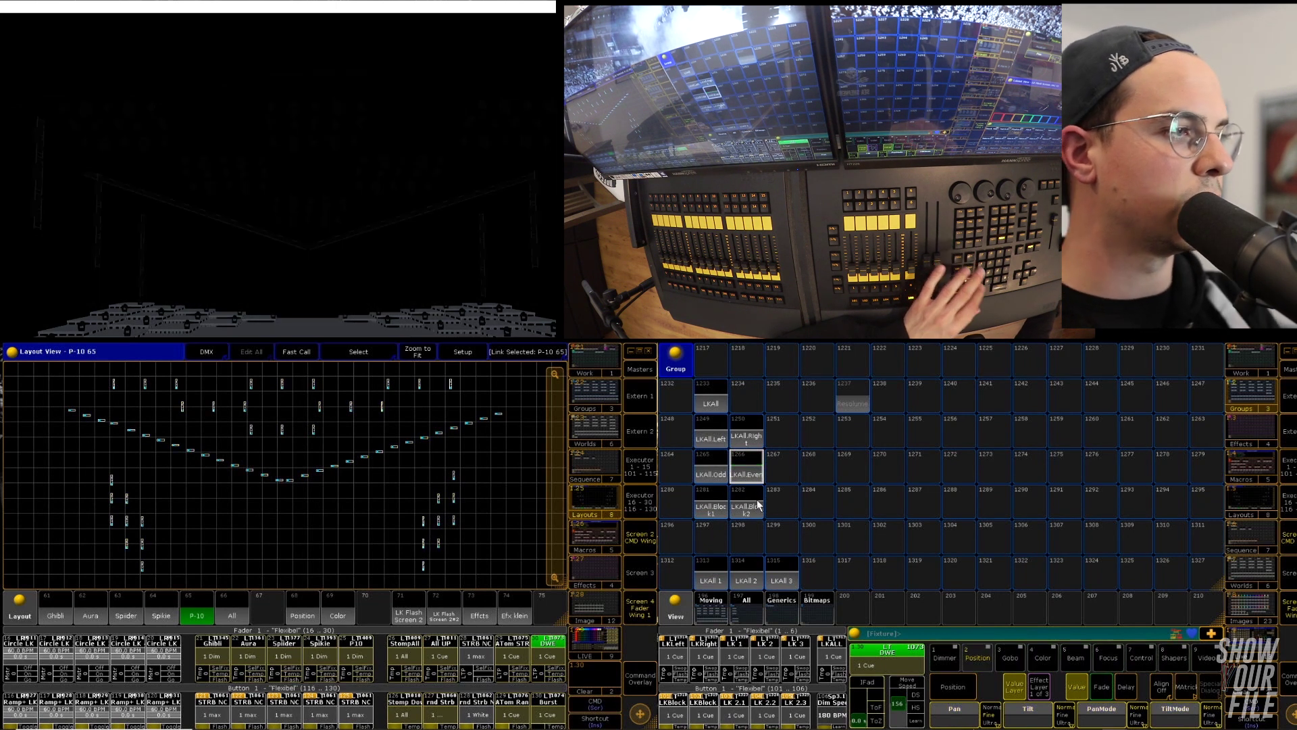
Step: Review the fixture groups across the pool and recheck which fixtures the LKAll Odd group selects
scroll(772, 500, "up", 9)
scroll(795, 484, "down", 1)
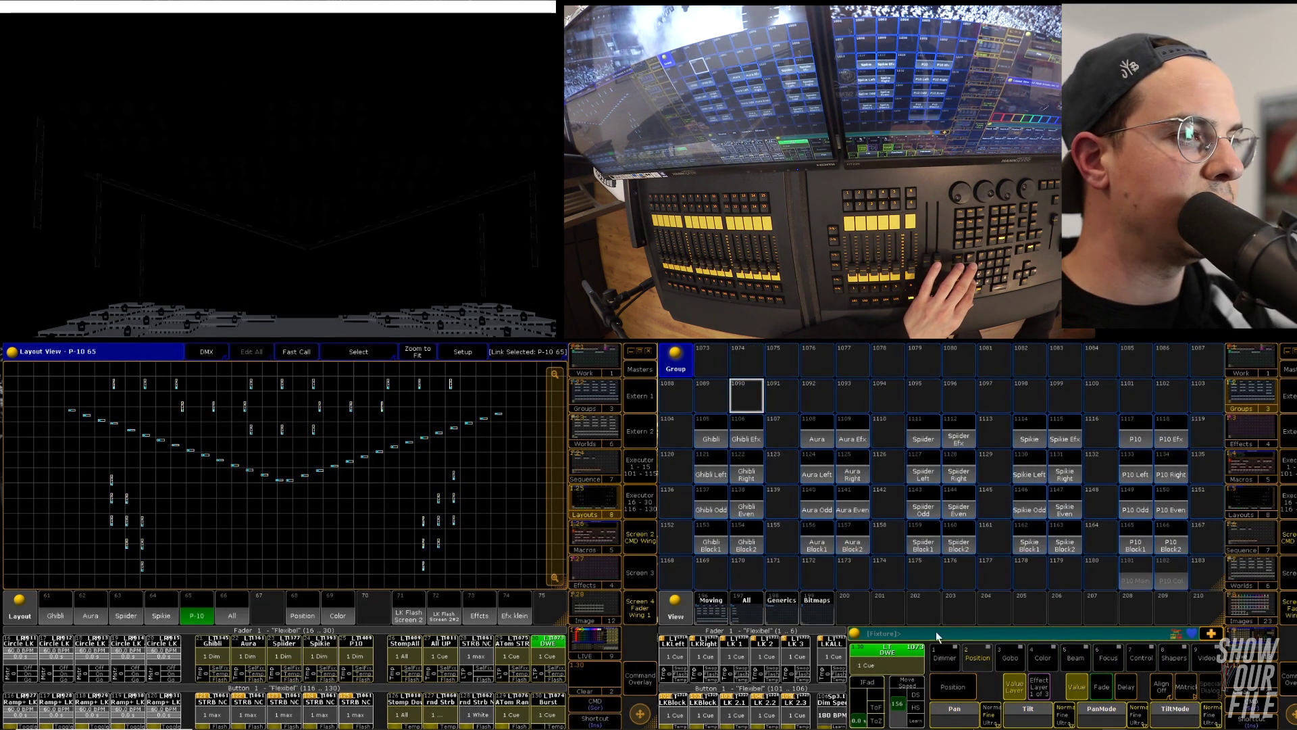
scroll(1064, 513, "down", 11)
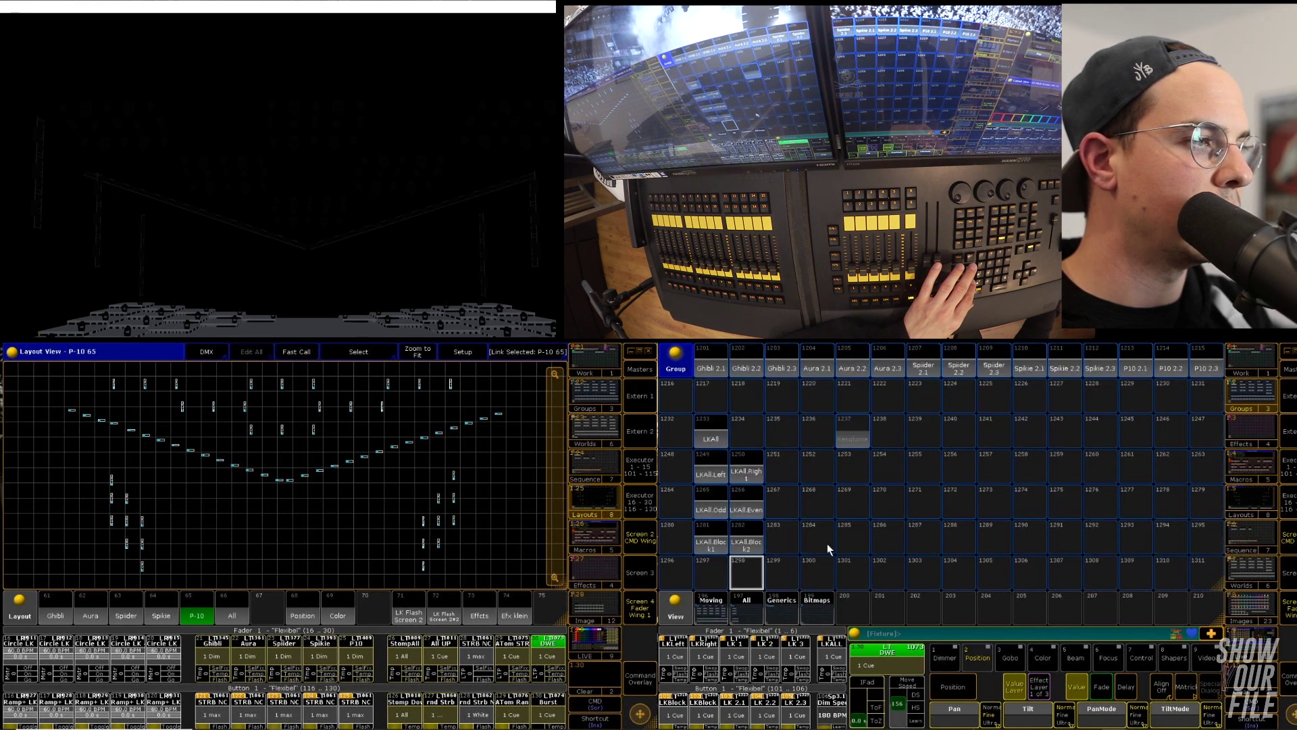
scroll(741, 488, "up", 4)
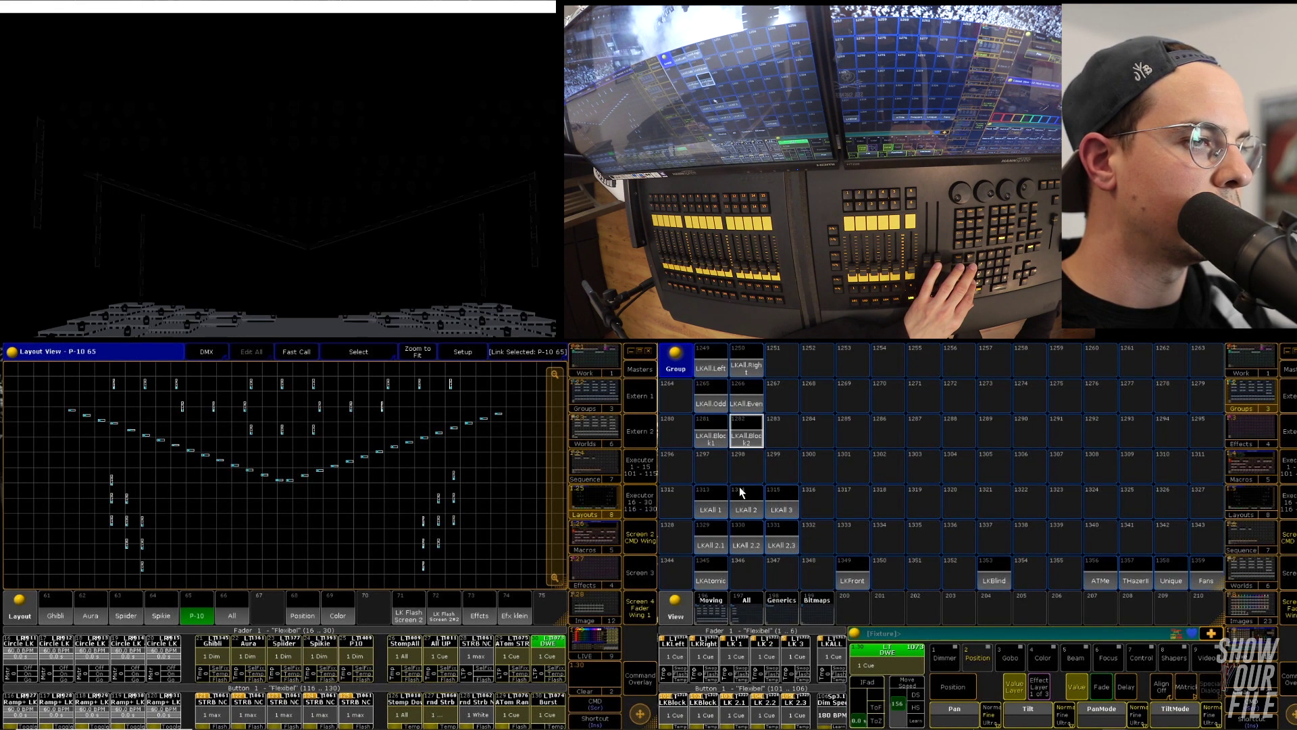
left_click(710, 446)
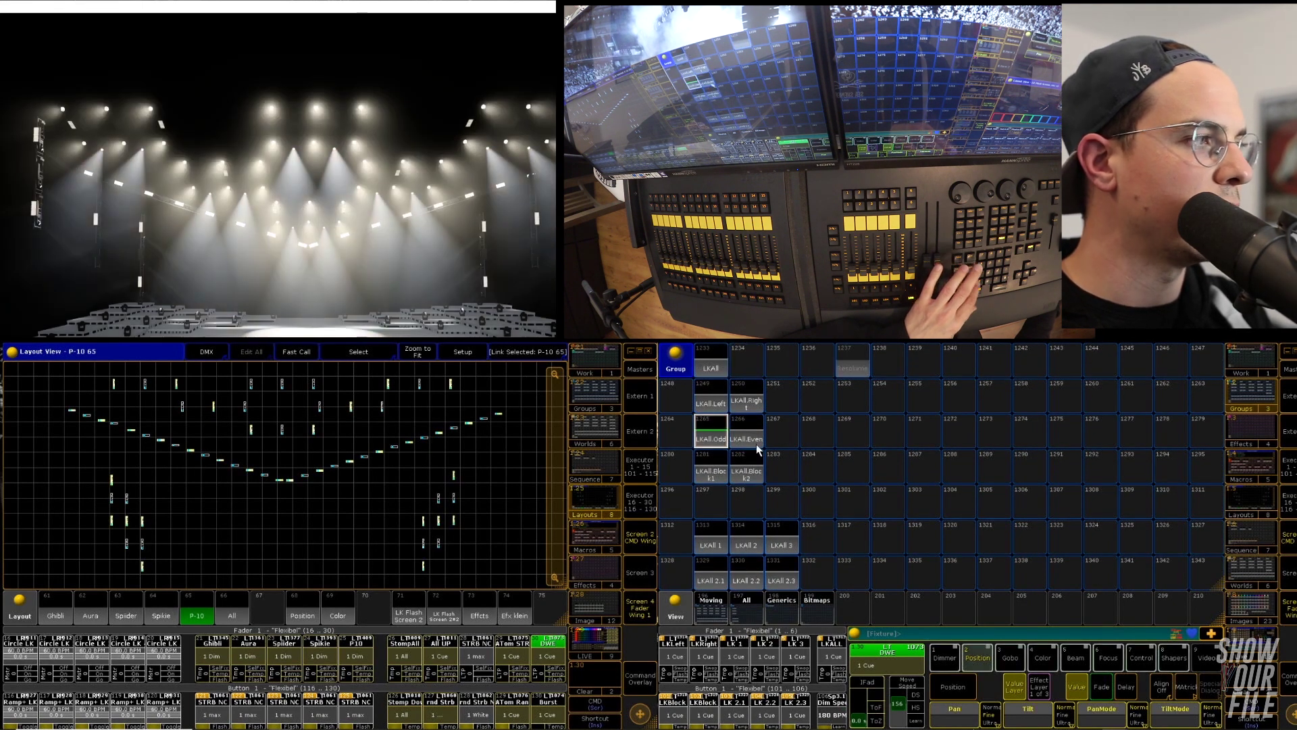
scroll(753, 449, "up", 6)
scroll(784, 429, "up", 3)
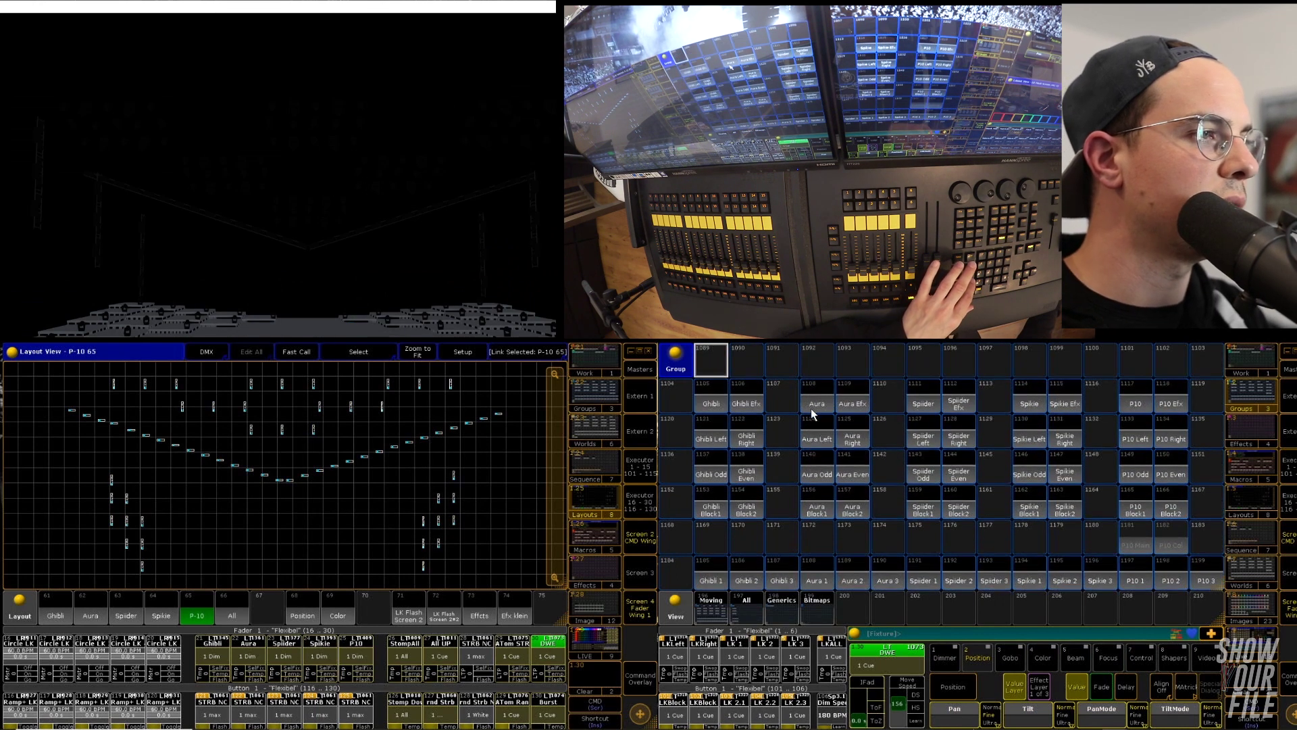
Step: Check the Aura Left group against the Aura layout, including the neighbouring fixture just beyond the centre column
left_click(816, 438)
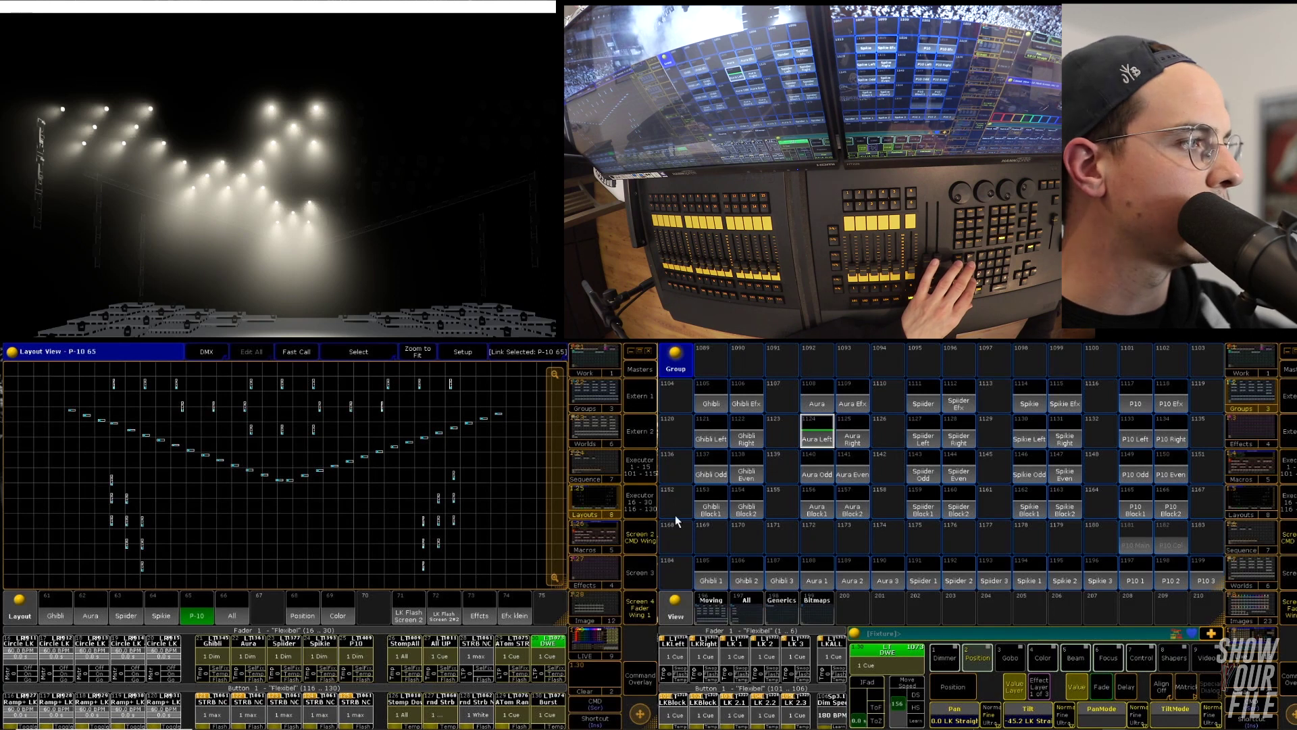
key("c")
left_click(96, 612)
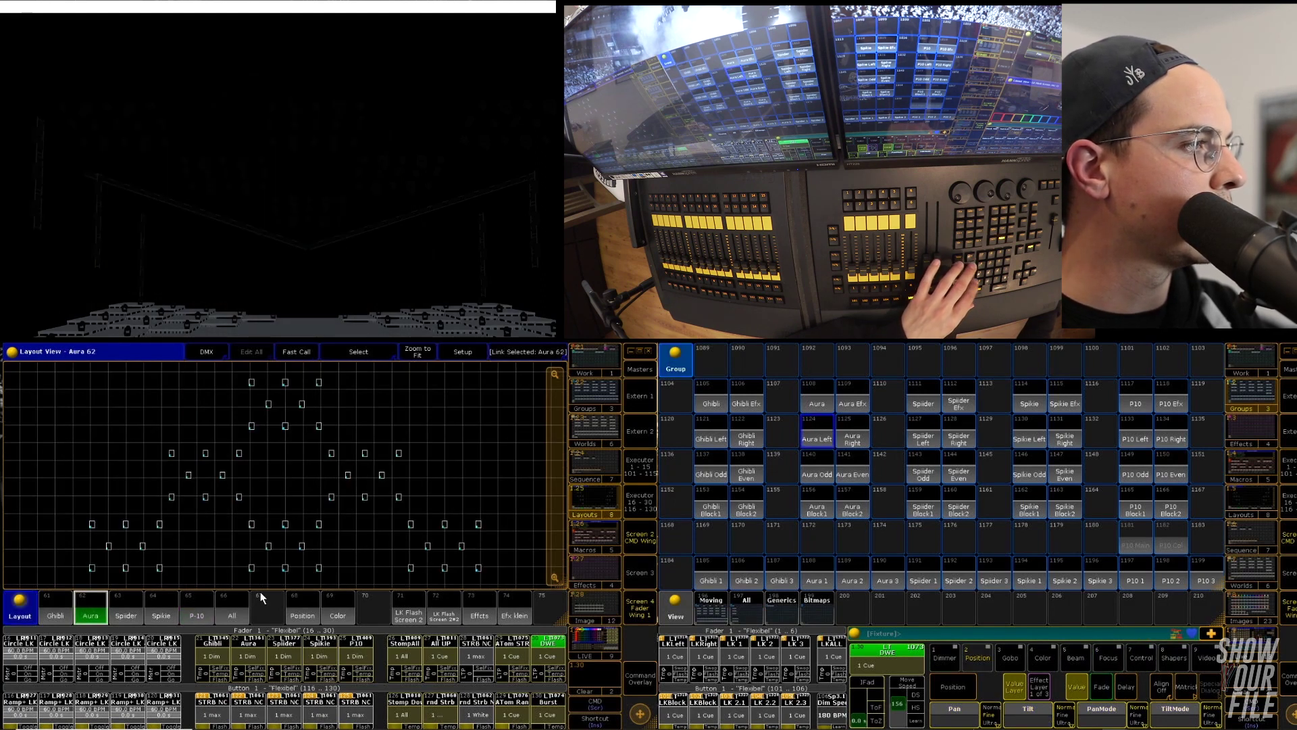
left_click(818, 435)
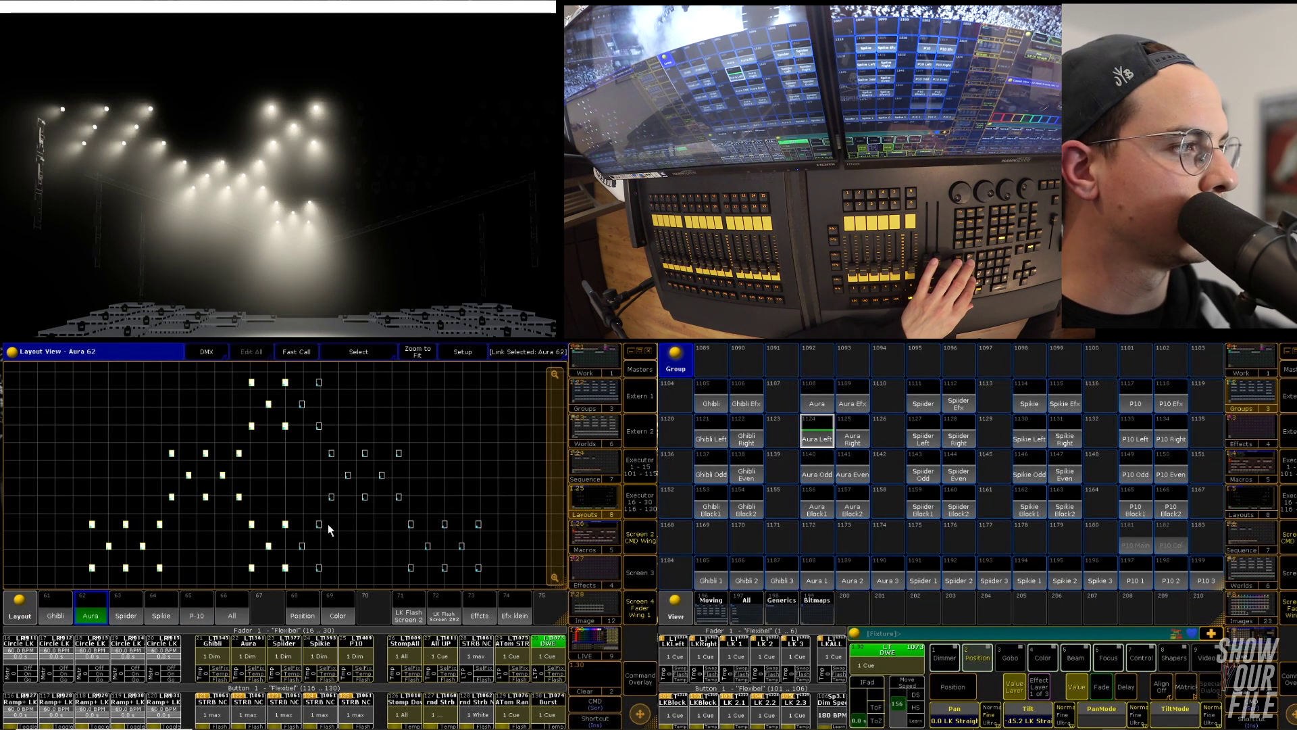
left_click_drag(328, 525, 297, 573)
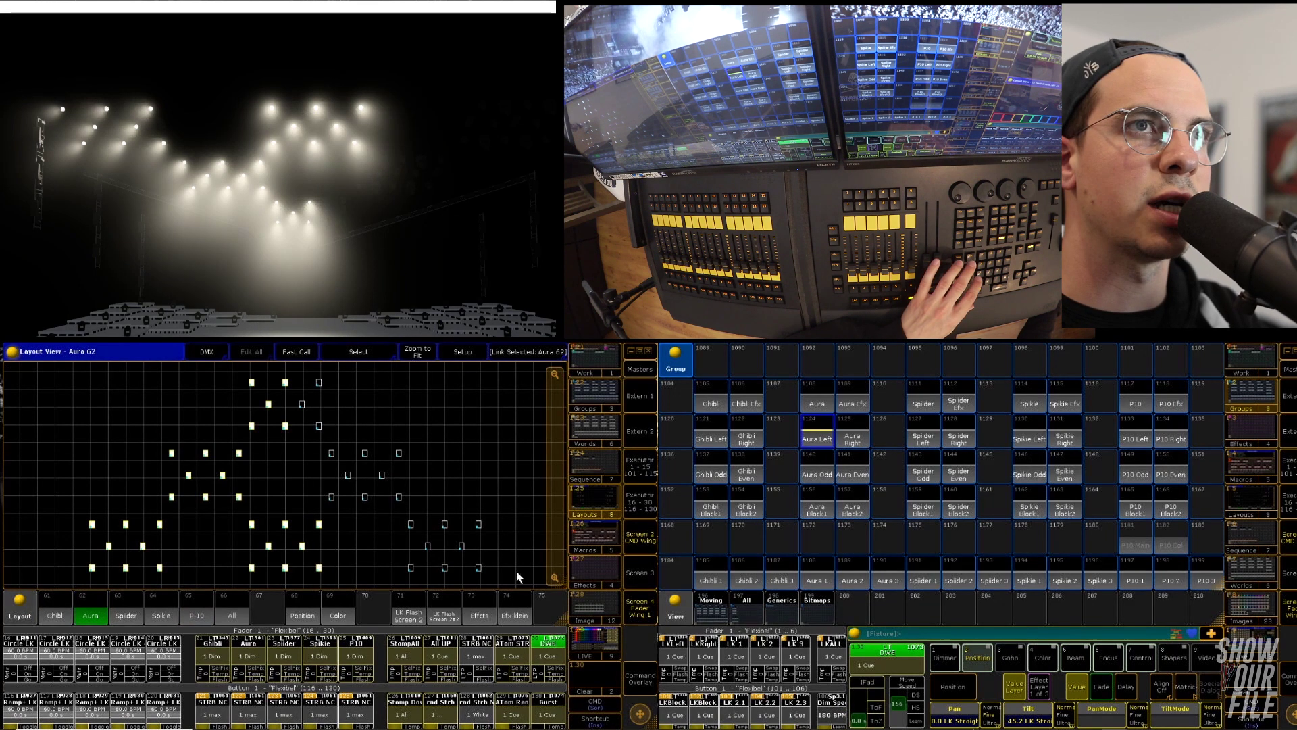
key("BackSpace")
Step: Identify two centre-column fixtures in the Aura layout, check the Ghibli group and clear the selection
left_click(285, 524)
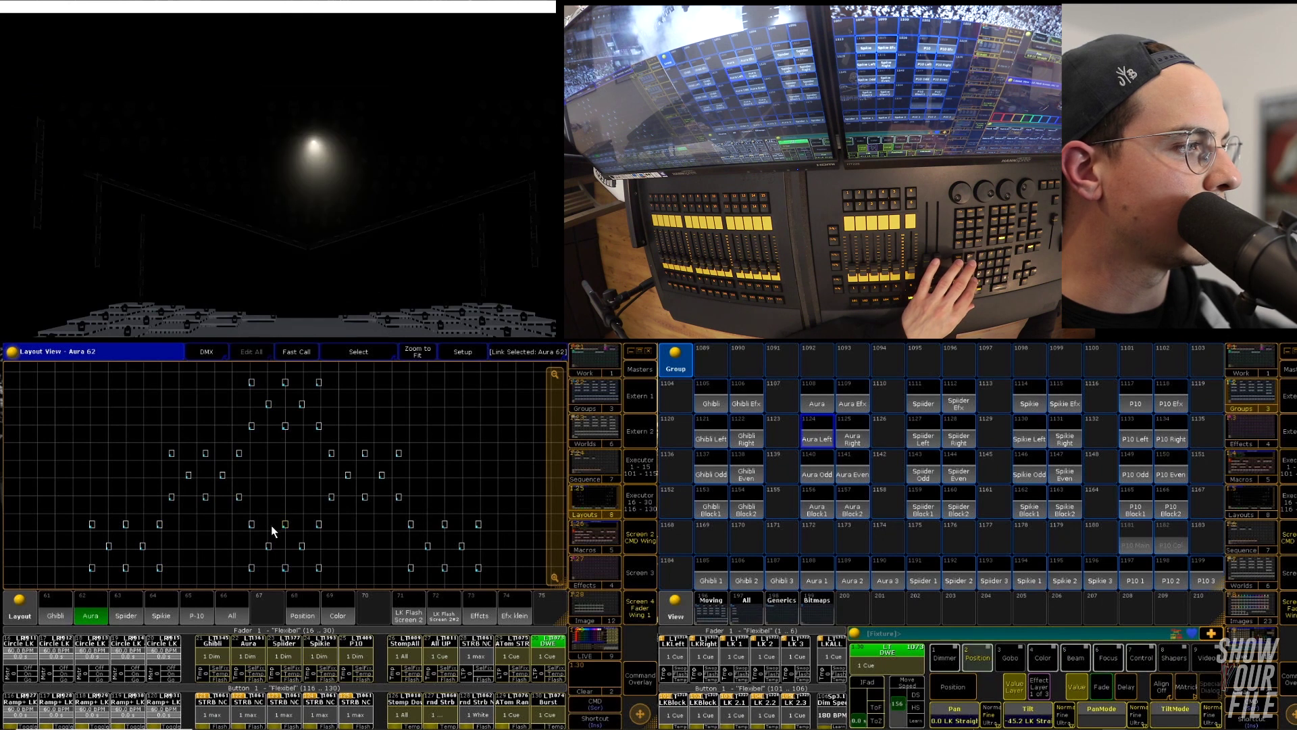
left_click(285, 425)
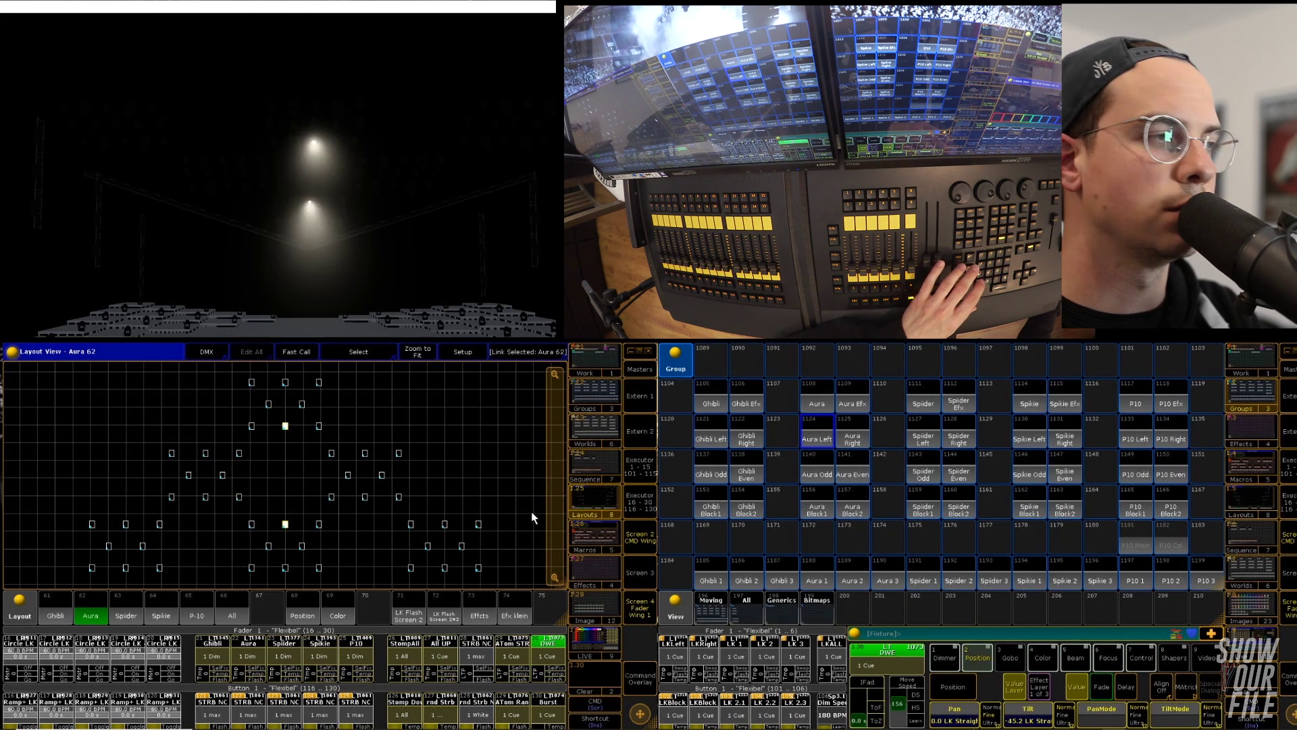
key("BackSpace")
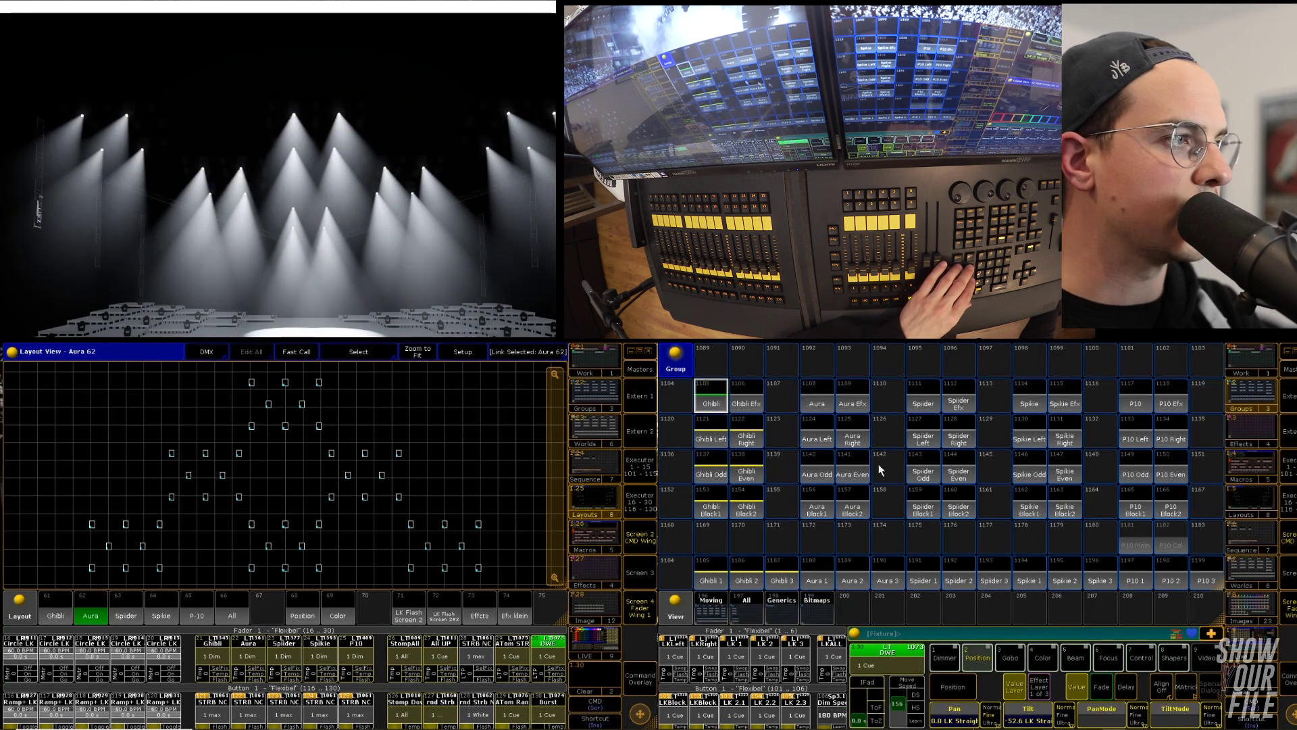
key("BackSpace")
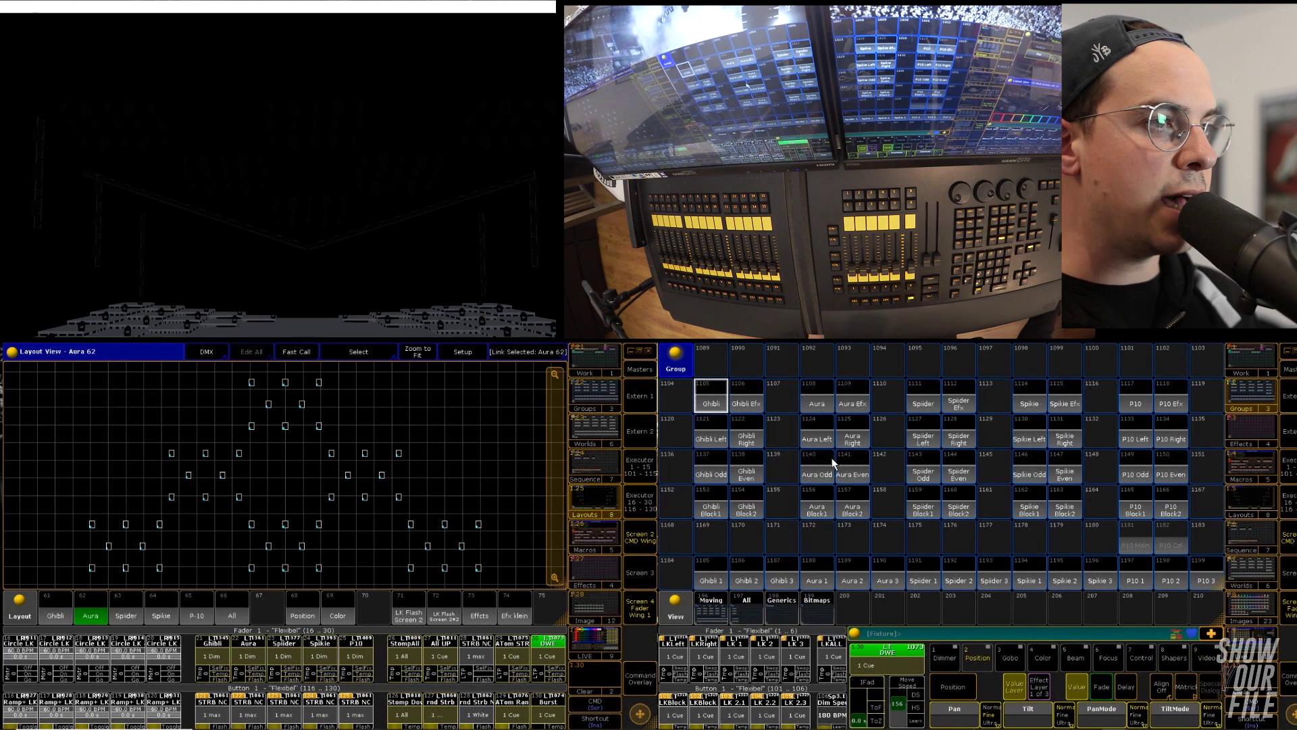
left_click(1252, 408)
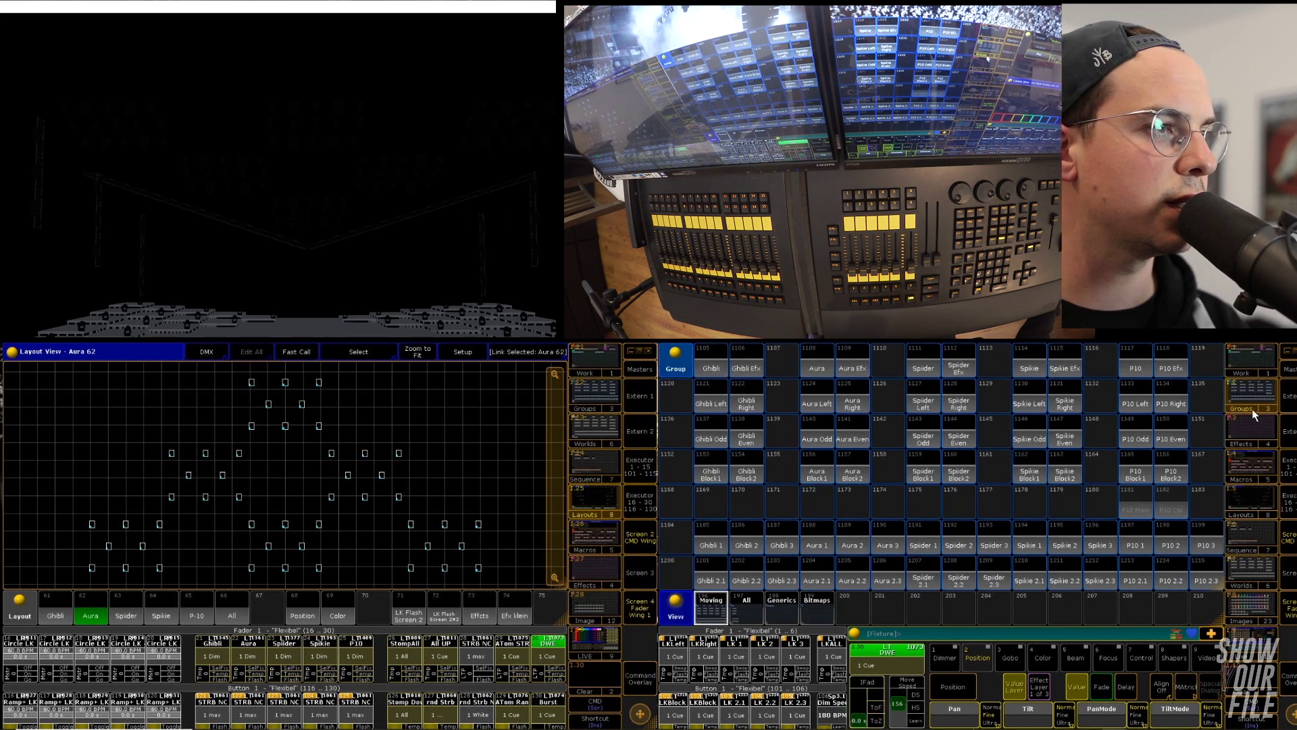